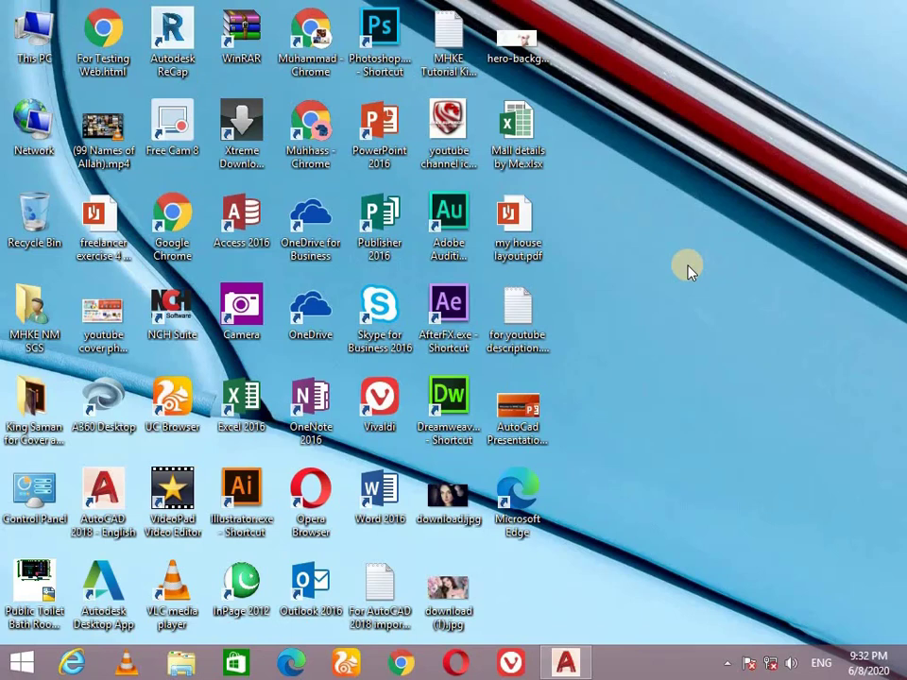
# Restore the AutoCAD window showing house plan 5 marla.dwg and pan the layout slightly
pyautogui.click(566, 662)
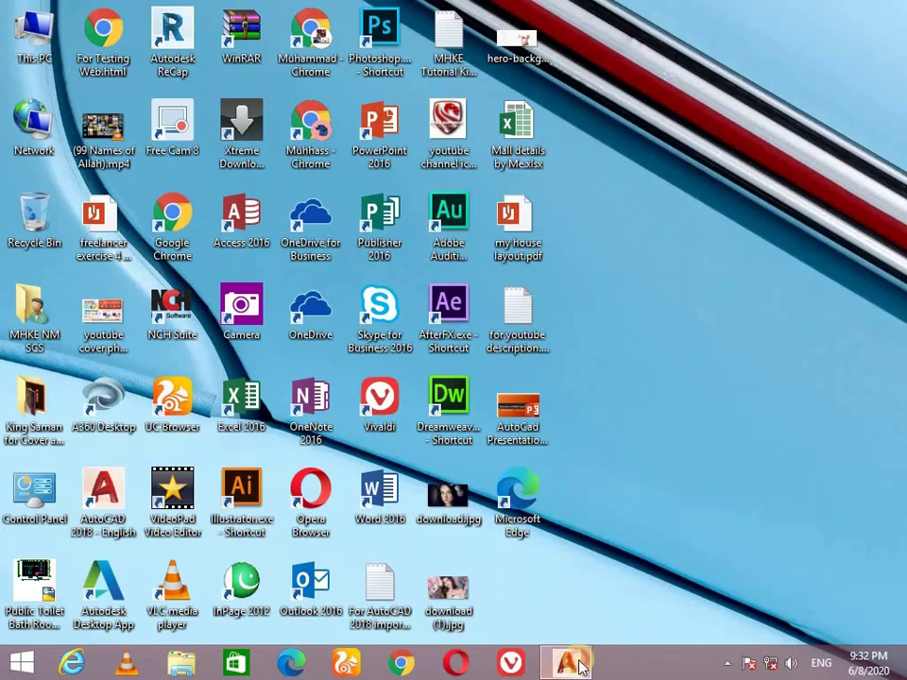
pyautogui.moveTo(462, 425); pyautogui.dragTo(448, 433, button='middle')
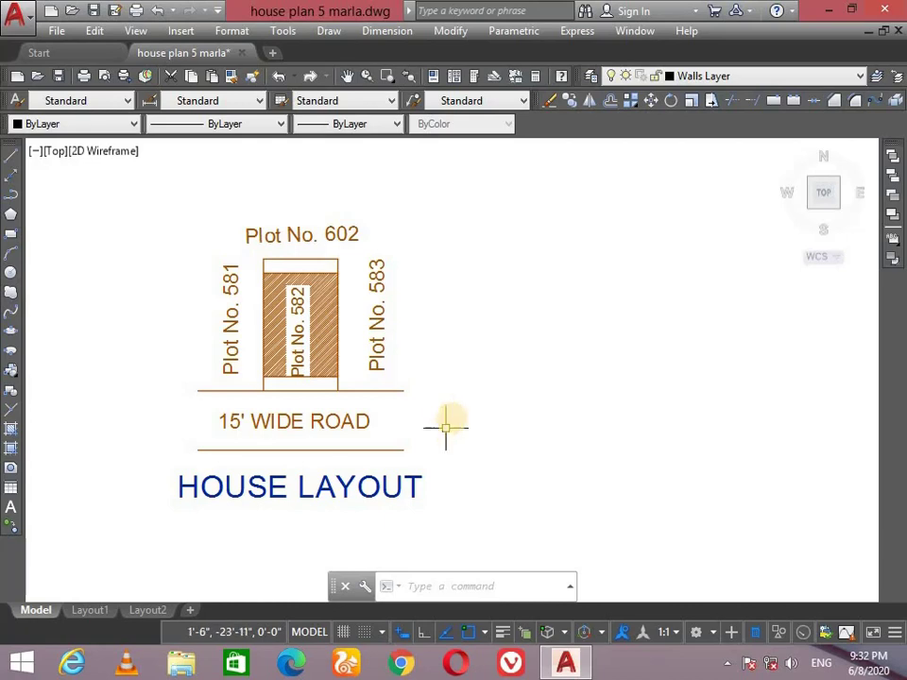
pyautogui.write('rec')
# Draw a 25' by 45' plot rectangle beside the house layout and zoom in on it
pyautogui.press('Return')
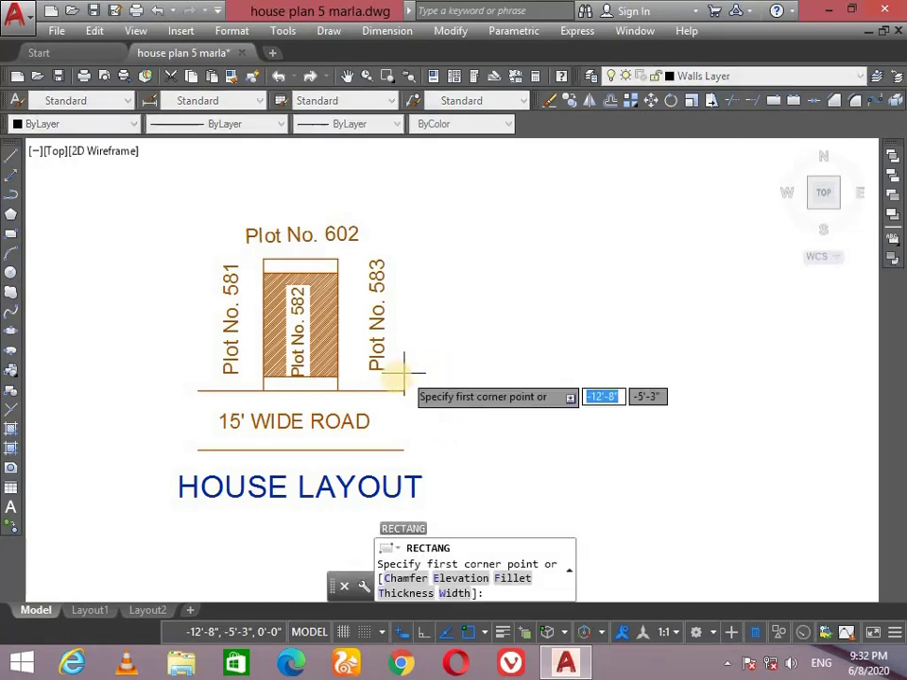
pyautogui.click(608, 390)
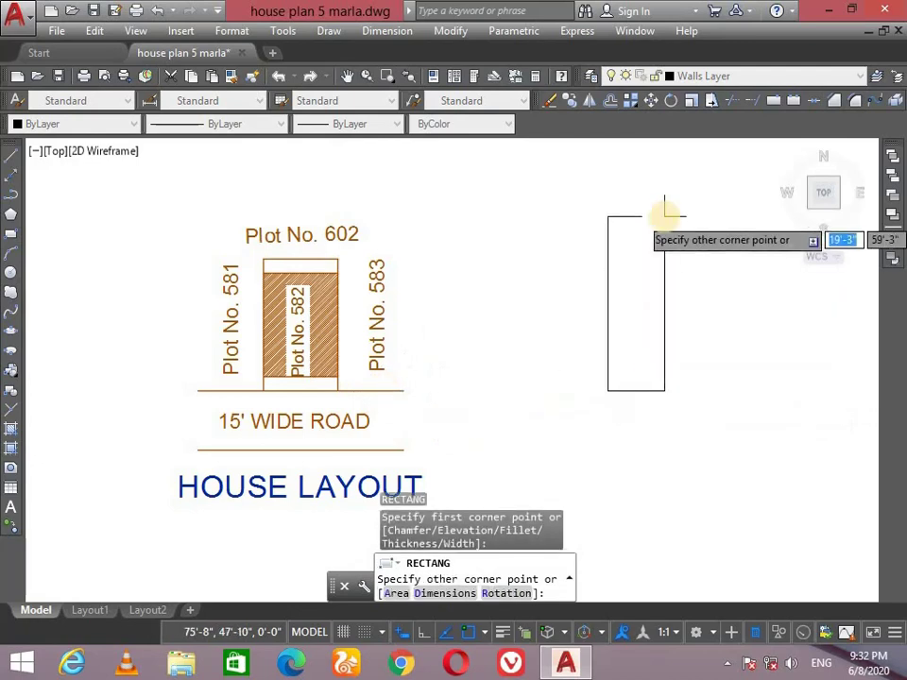
pyautogui.write('-25')
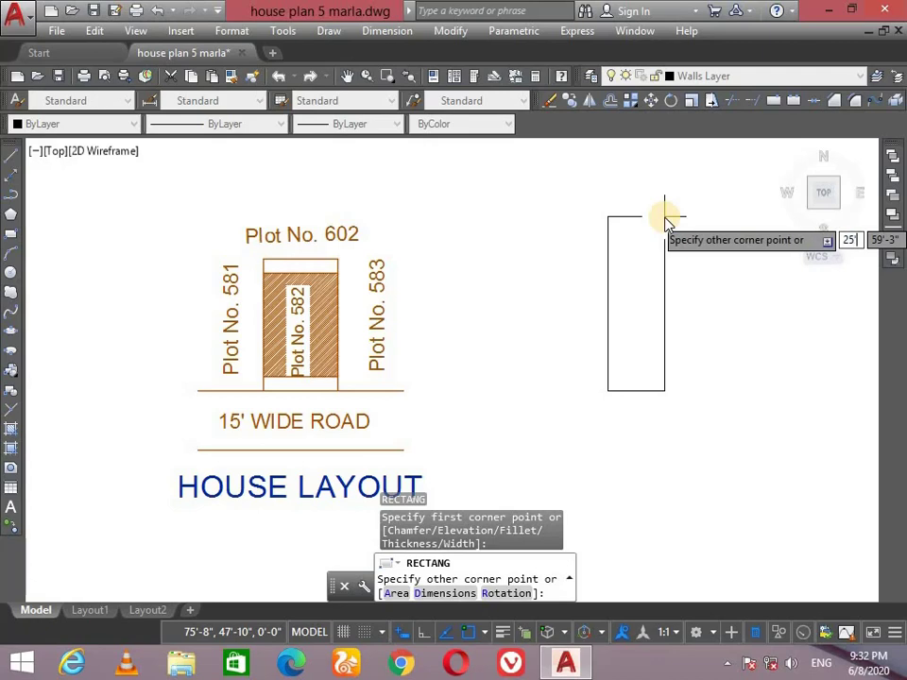
pyautogui.press('Tab')
pyautogui.write('45')
pyautogui.press('Return')
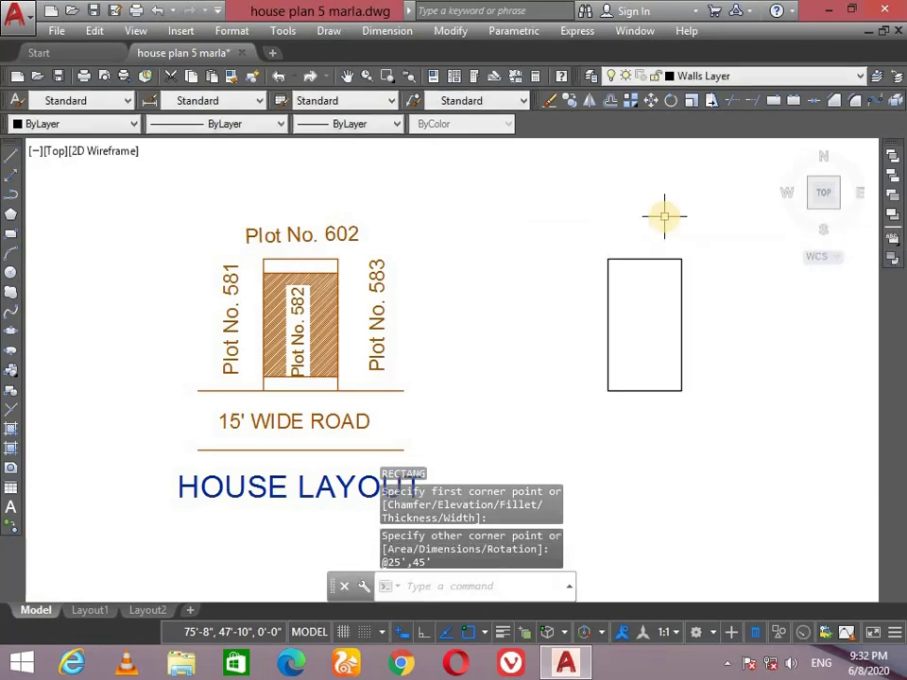
pyautogui.scroll(2, 473, 370)
pyautogui.scroll(2, 472, 371)
pyautogui.moveTo(472, 370)
pyautogui.mouseDown(button='middle')
pyautogui.moveTo(259, 393)
pyautogui.moveTo(405, 358)
pyautogui.moveTo(413, 379)
pyautogui.mouseUp(button='middle')
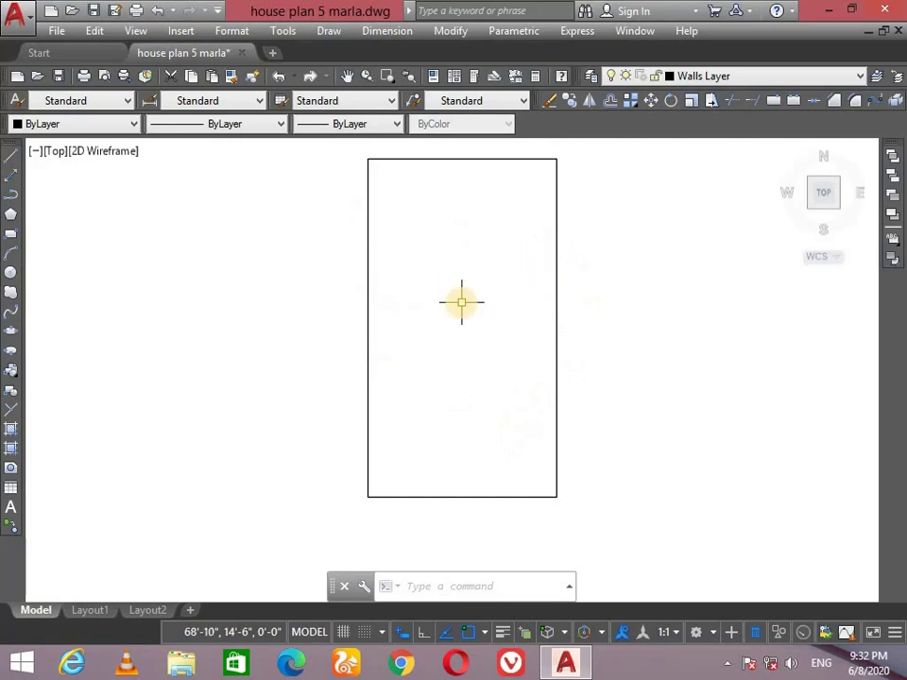
# Explode the plot rectangle and offset its right edge 9 inches inward
pyautogui.click(594, 229)
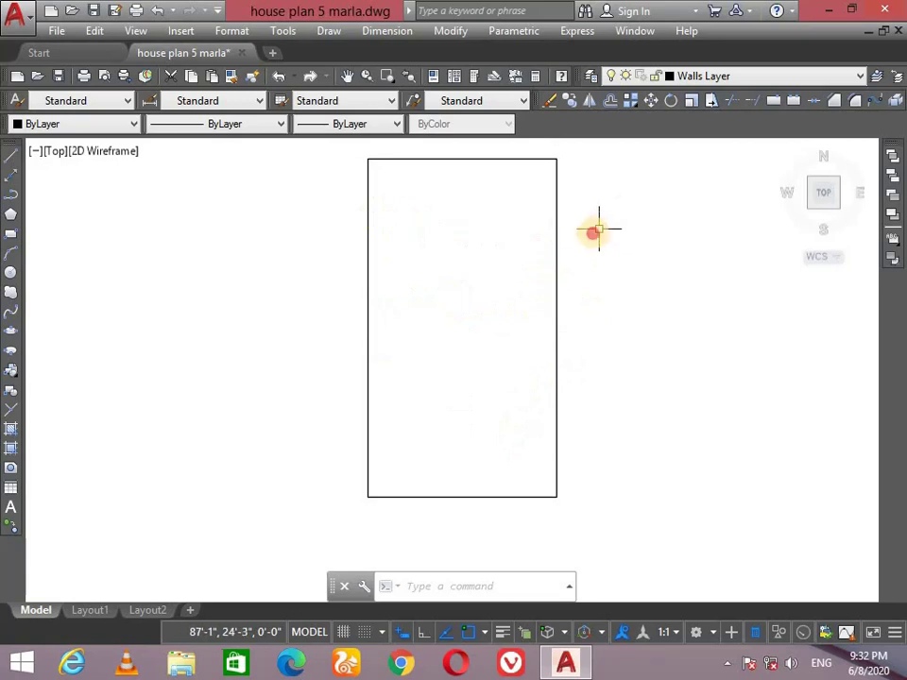
pyautogui.click(421, 321)
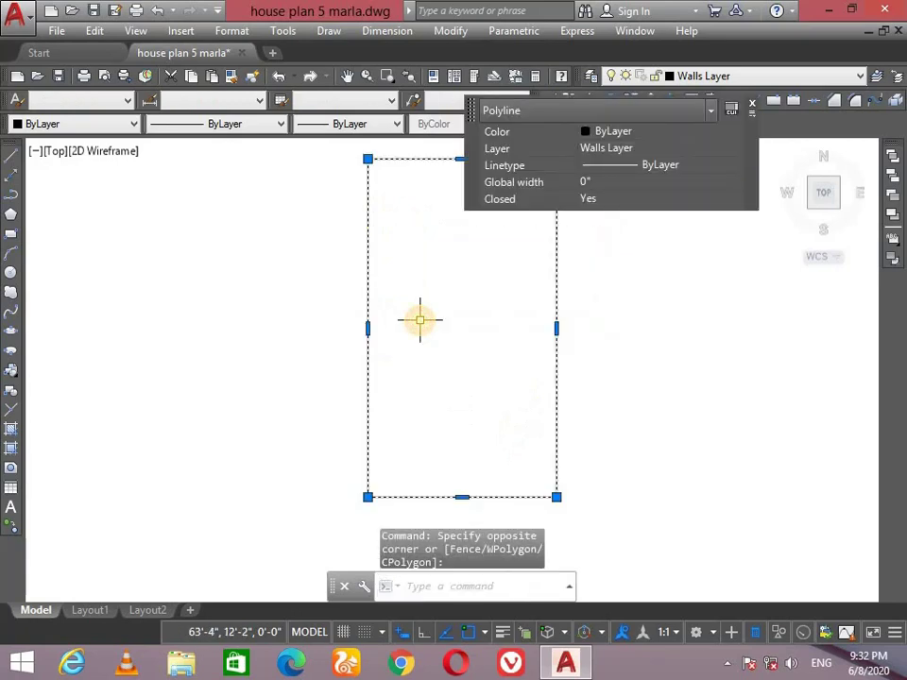
pyautogui.press('Return')
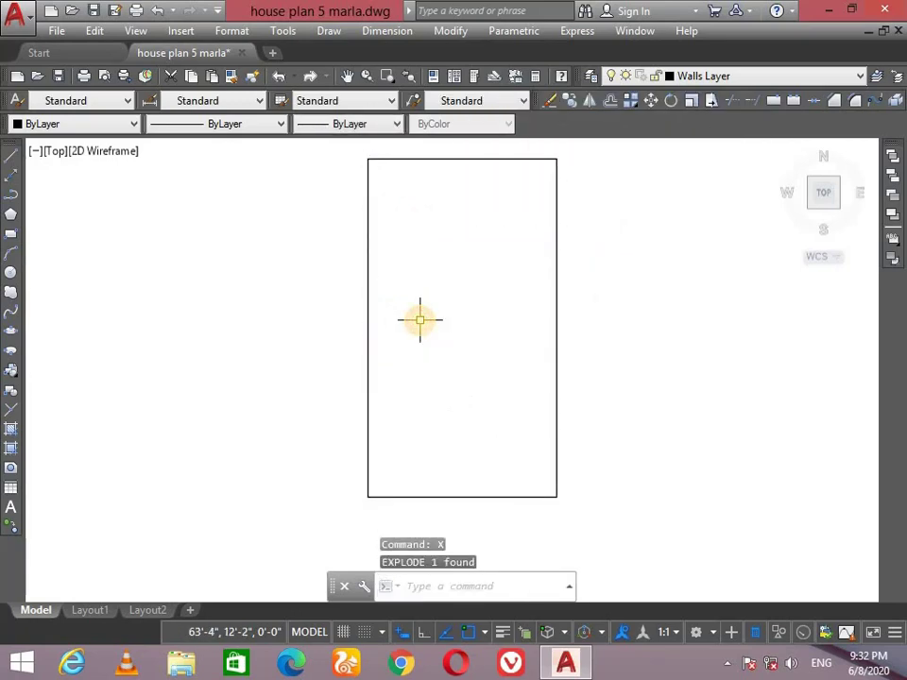
pyautogui.write('O')
pyautogui.press('Return')
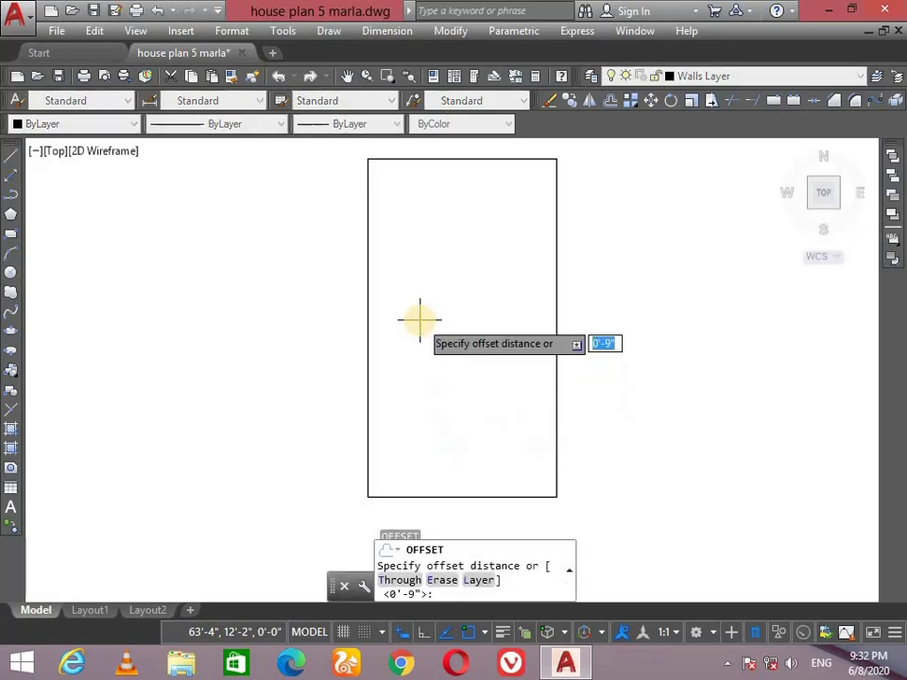
pyautogui.write('9')
pyautogui.press('Return')
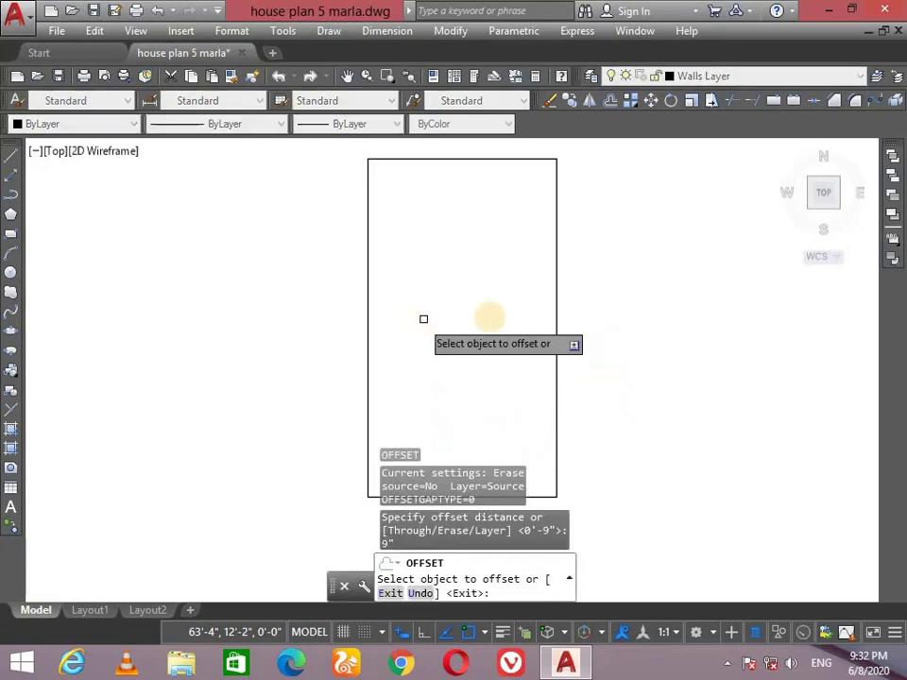
pyautogui.click(556, 282)
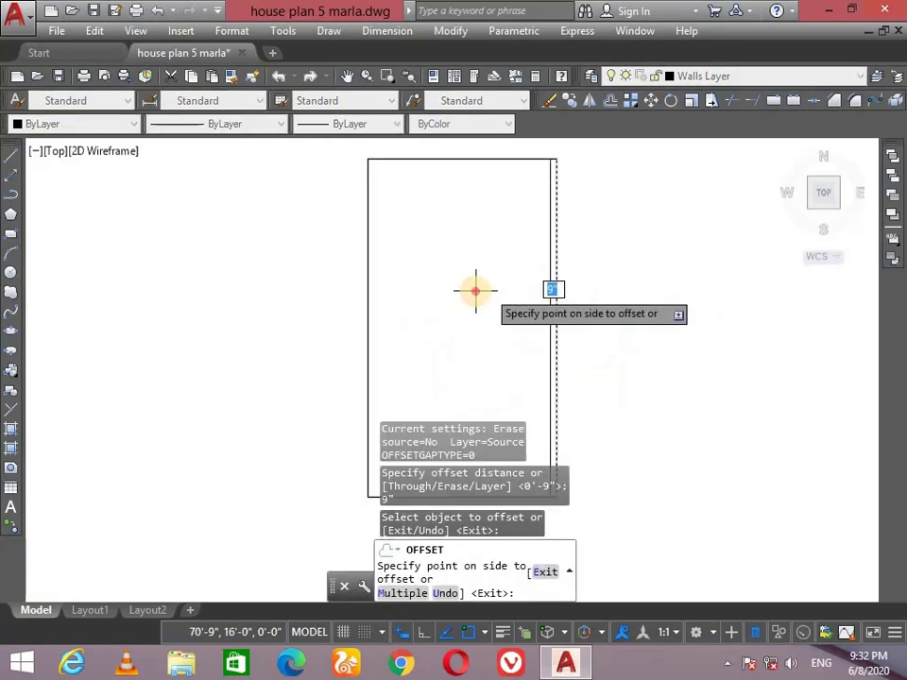
pyautogui.click(475, 289)
pyautogui.press('Escape')
# Undo the single offset line and the explode to restore the plot rectangle
pyautogui.hotkey('ctrl', 'z')
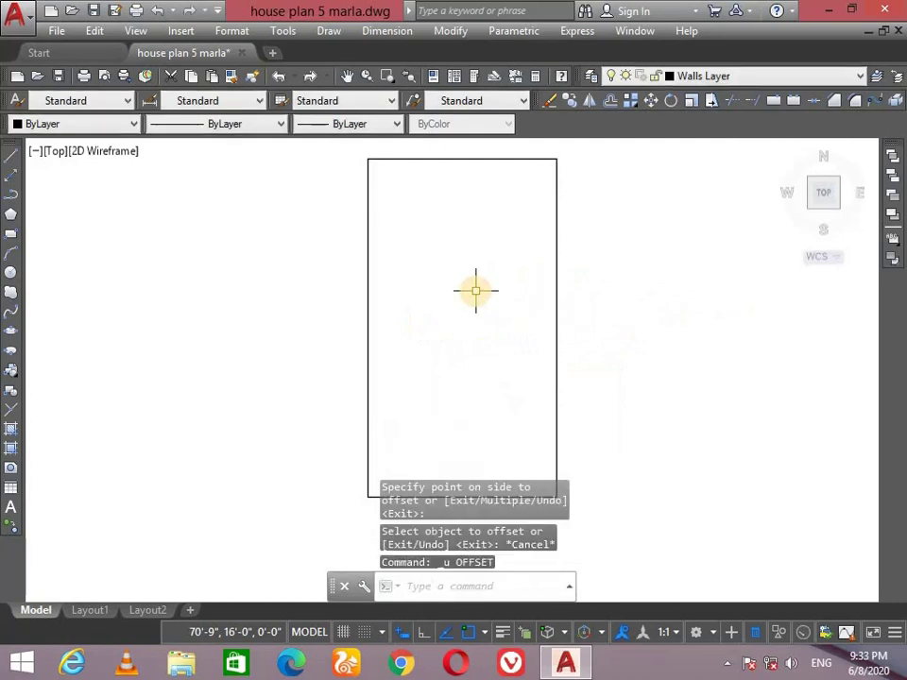
pyautogui.hotkey('ctrl', 'z')
pyautogui.click(554, 256)
pyautogui.press('Escape')
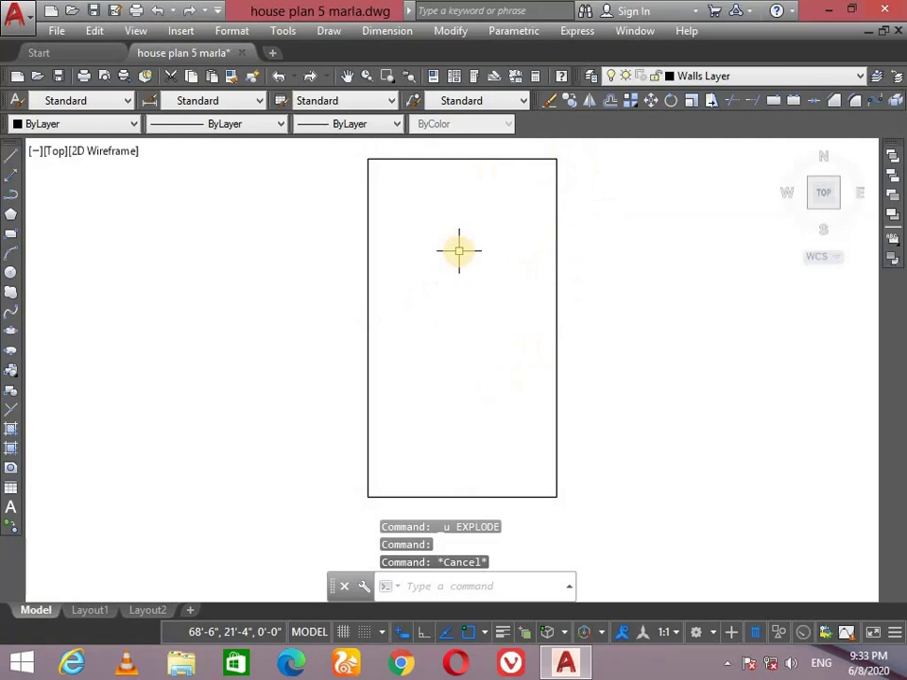
# Offset the whole plot rectangle 9 inches inward with OFFSET (O)
pyautogui.write('o')
pyautogui.press('Return')
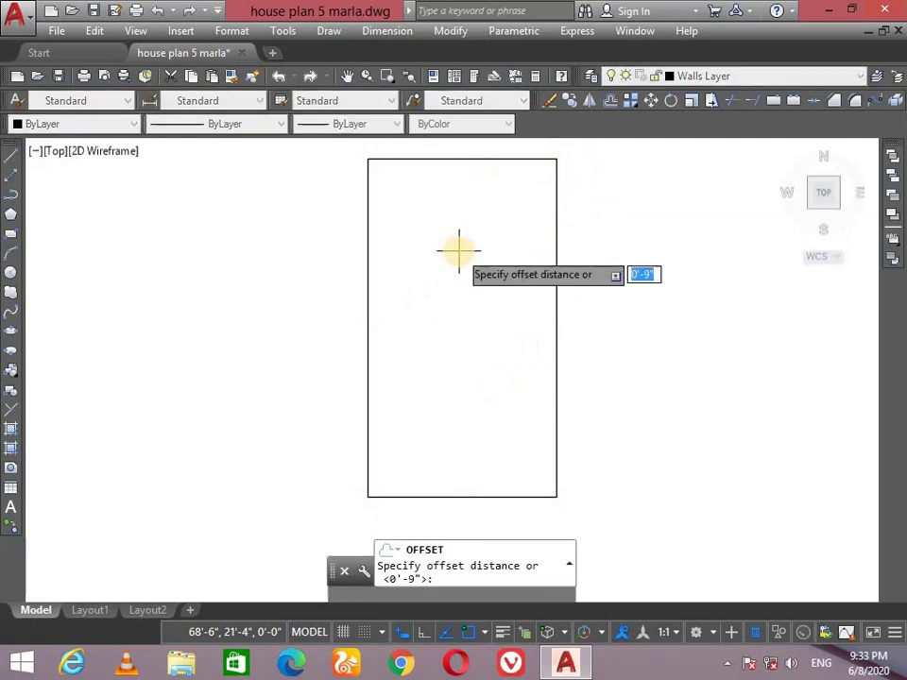
pyautogui.write('9"')
pyautogui.press('Return')
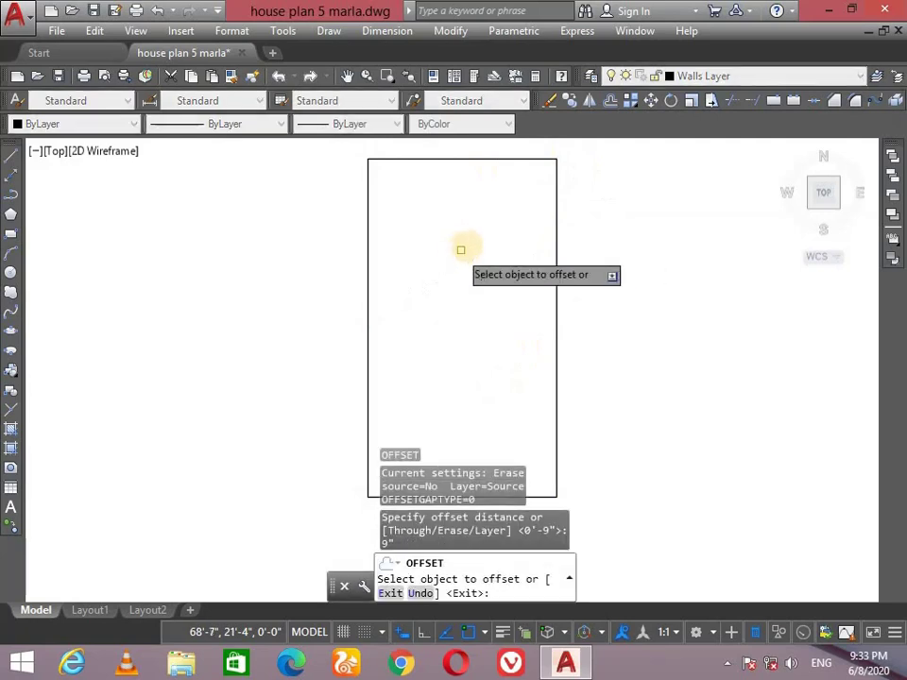
pyautogui.click(556, 238)
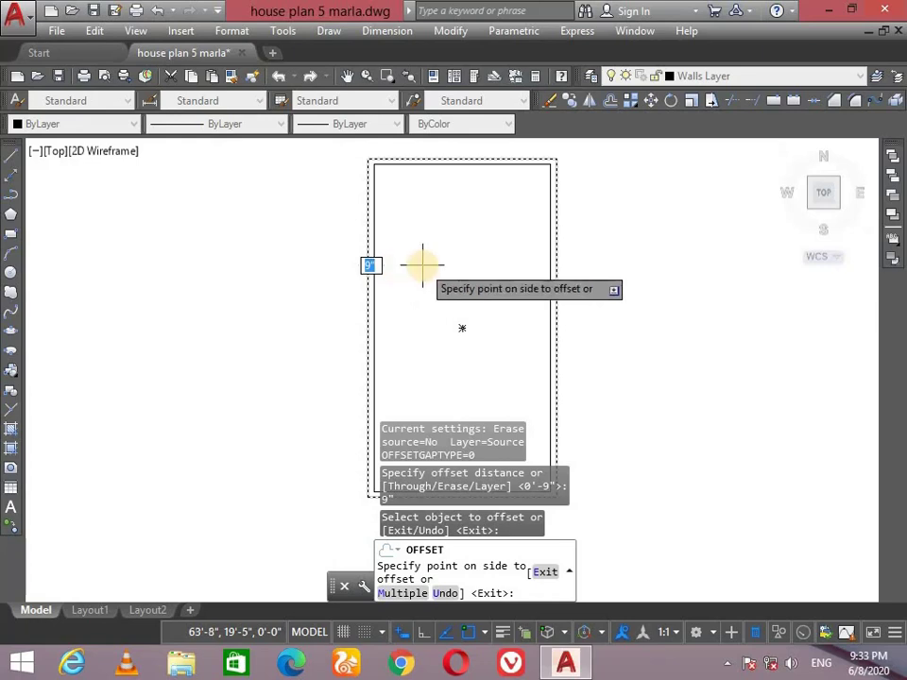
pyautogui.click(422, 266)
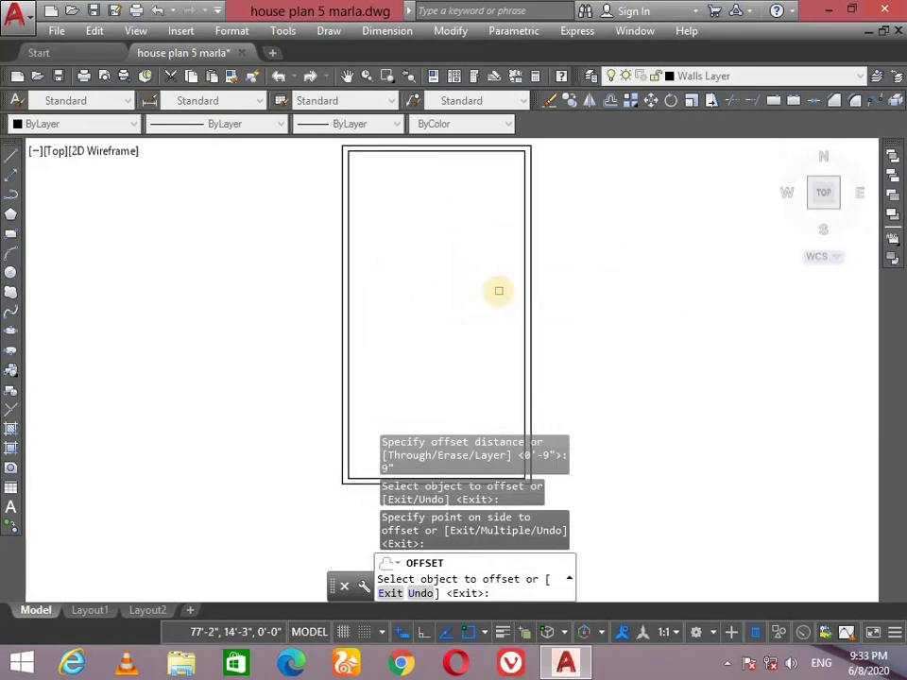
# Select both wall rectangles and explode them into individual lines
pyautogui.press('Return')
pyautogui.scroll(-1, 543, 272)
pyautogui.scroll(1, 528, 283)
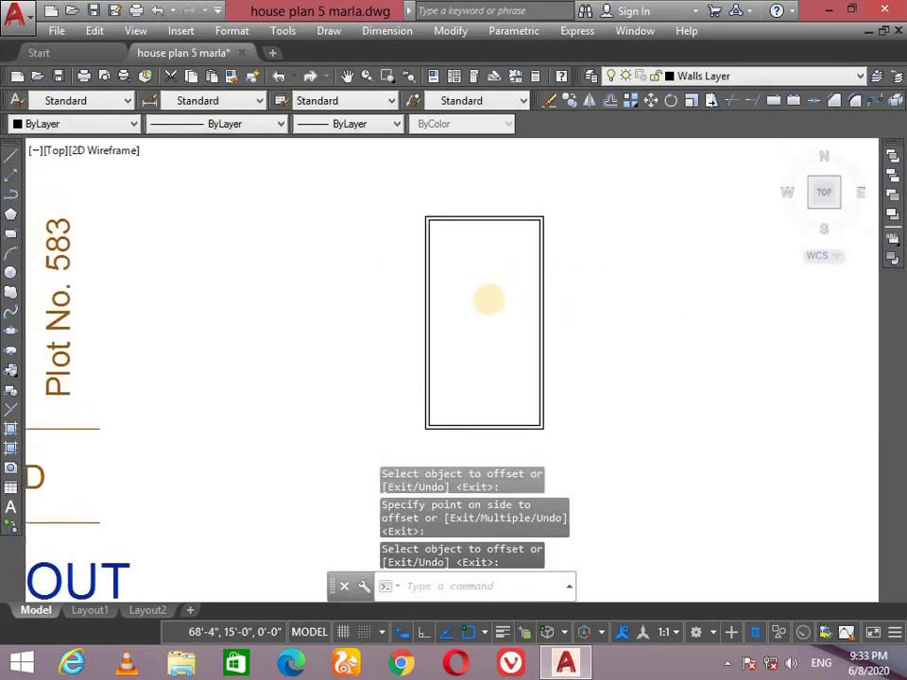
pyautogui.scroll(2, 542, 259)
pyautogui.scroll(1, 472, 283)
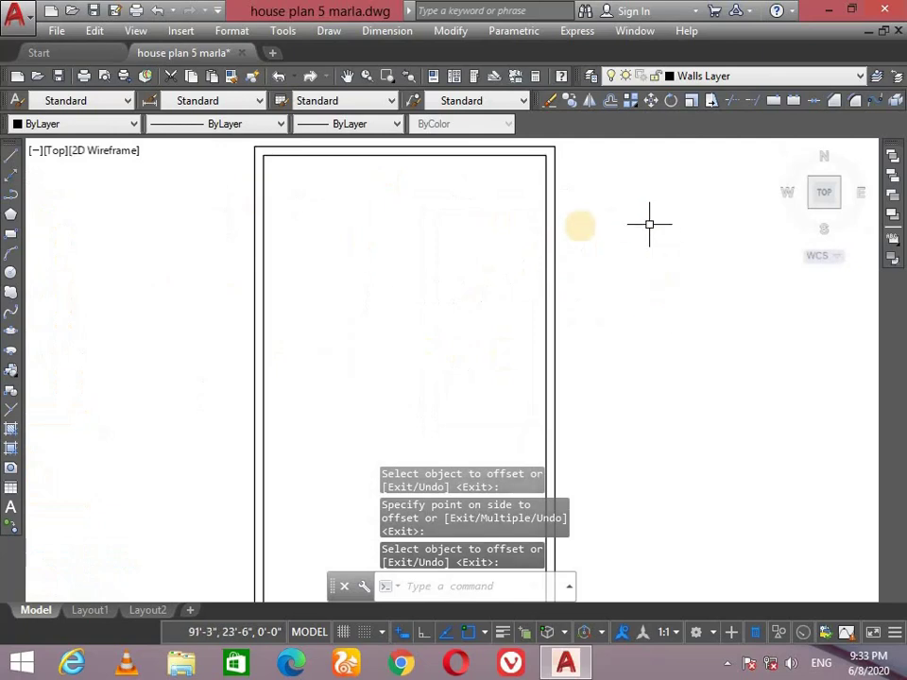
pyautogui.click(579, 227)
pyautogui.click(511, 300)
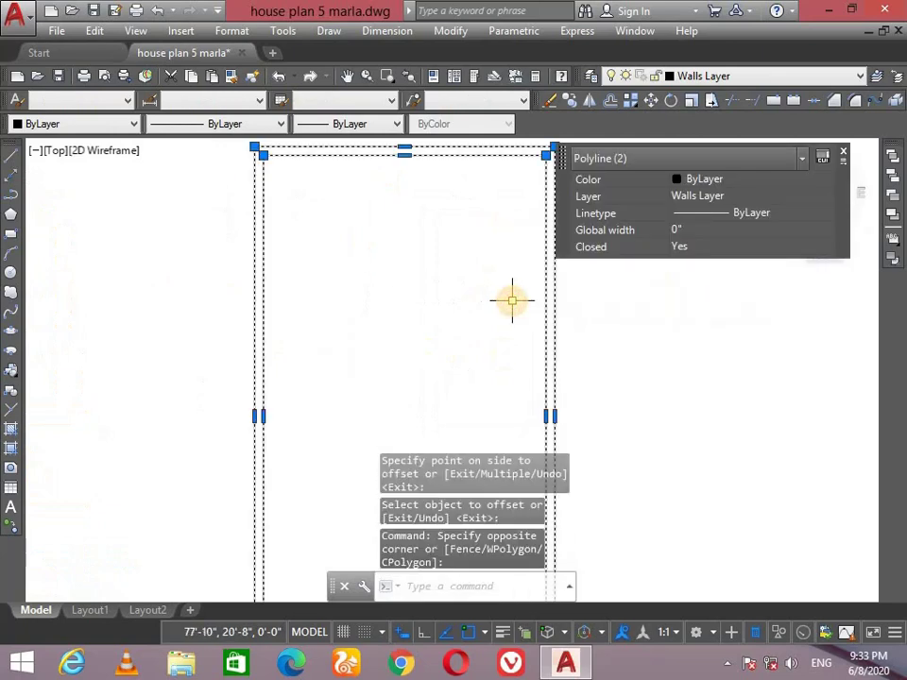
pyautogui.write('X')
pyautogui.press('Return')
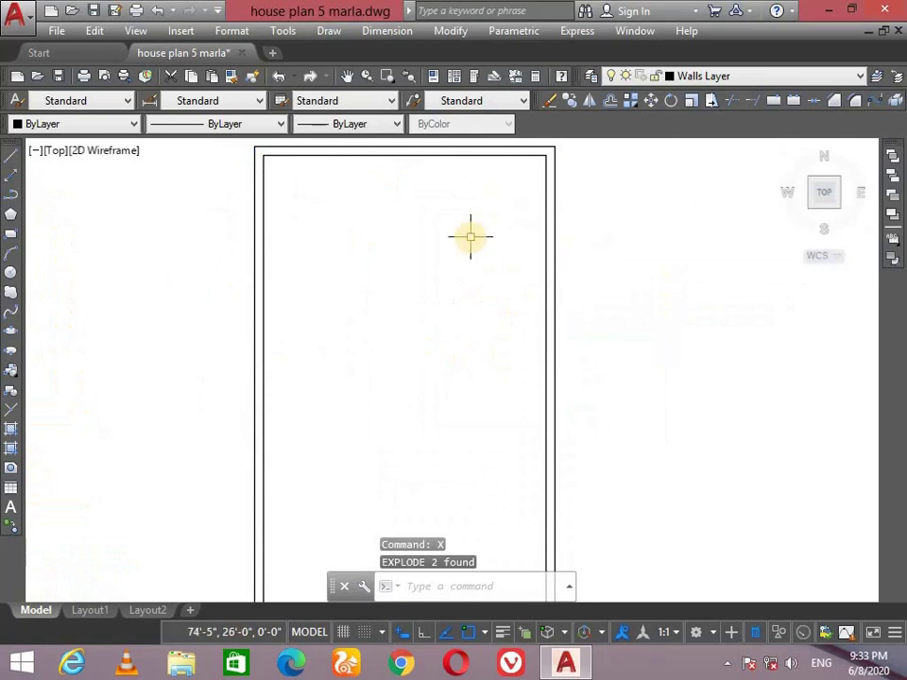
# Zoom and pan around the plan to inspect the double-line outer walls
pyautogui.scroll(-2, 469, 236)
pyautogui.scroll(2, 473, 494)
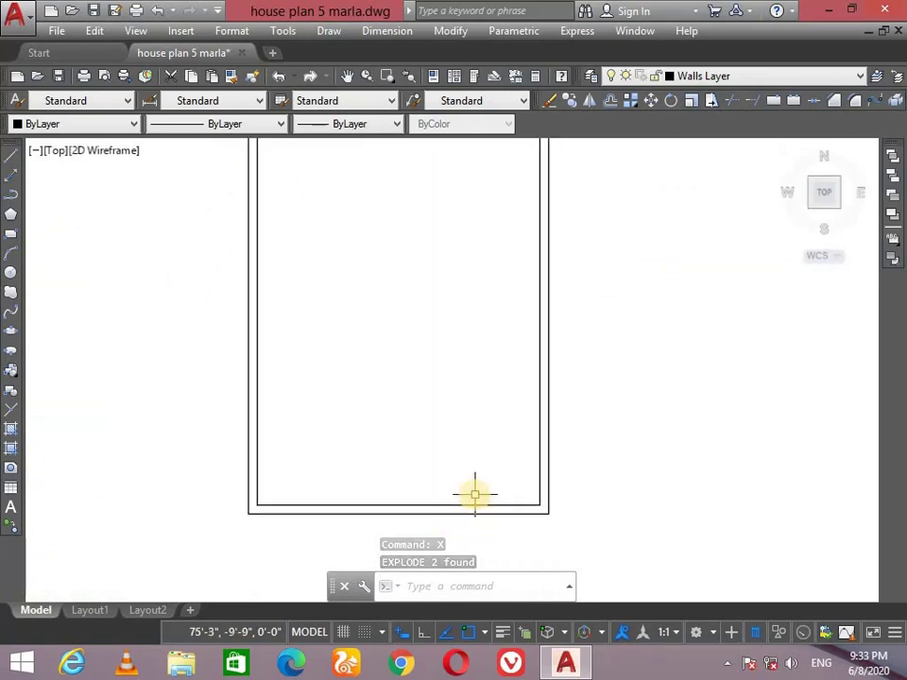
pyautogui.scroll(2, 473, 492)
pyautogui.scroll(-4, 480, 486)
pyautogui.scroll(2, 478, 378)
pyautogui.moveTo(474, 276); pyautogui.dragTo(476, 436, button='middle')
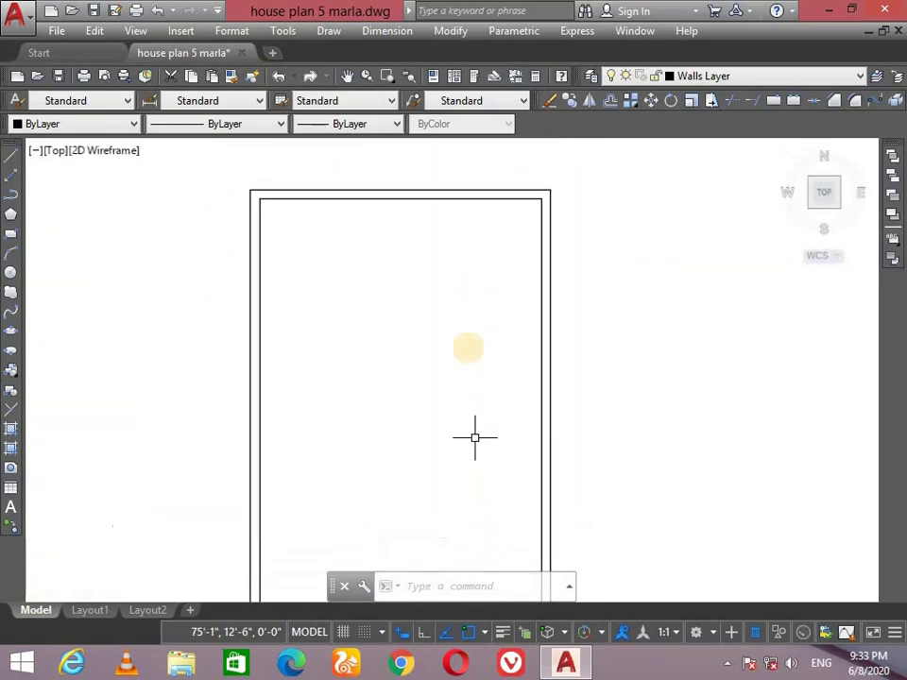
pyautogui.moveTo(420, 399)
pyautogui.mouseDown(button='middle')
pyautogui.moveTo(423, 157)
pyautogui.moveTo(431, 239)
pyautogui.mouseUp(button='middle')
pyautogui.scroll(-2, 411, 486)
pyautogui.scroll(2, 417, 261)
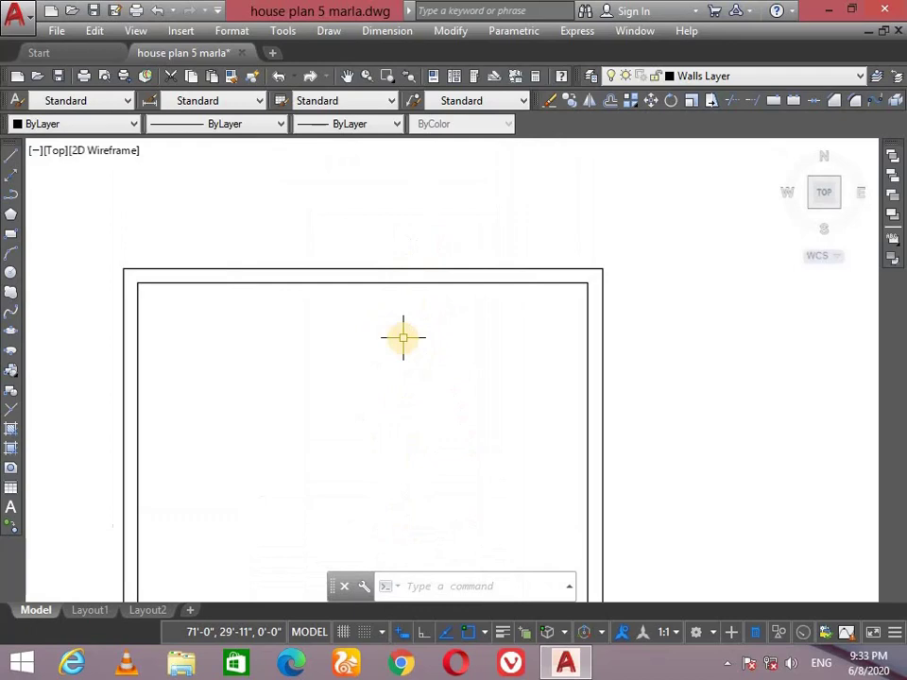
pyautogui.scroll(-2, 385, 381)
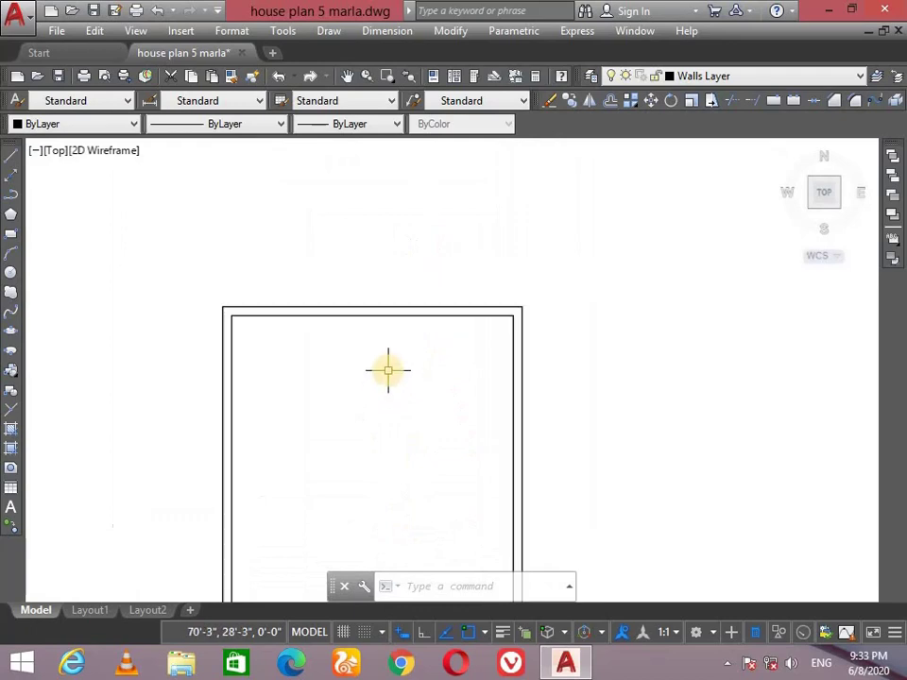
pyautogui.scroll(-2, 386, 373)
pyautogui.moveTo(404, 380); pyautogui.dragTo(409, 347, button='middle')
pyautogui.scroll(4, 403, 413)
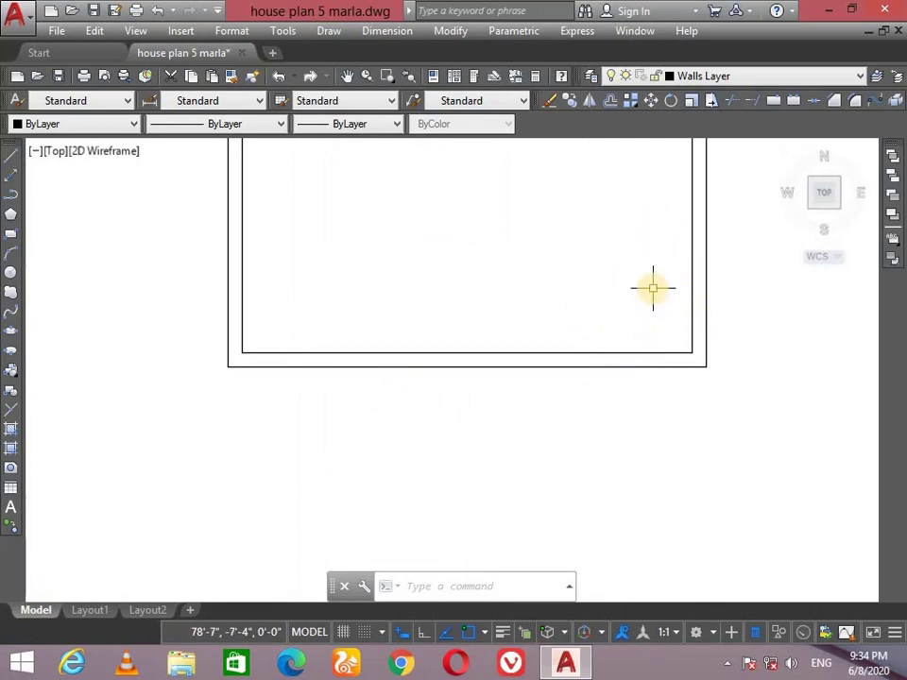
pyautogui.scroll(-4, 643, 529)
pyautogui.scroll(2, 572, 242)
pyautogui.scroll(2, 573, 241)
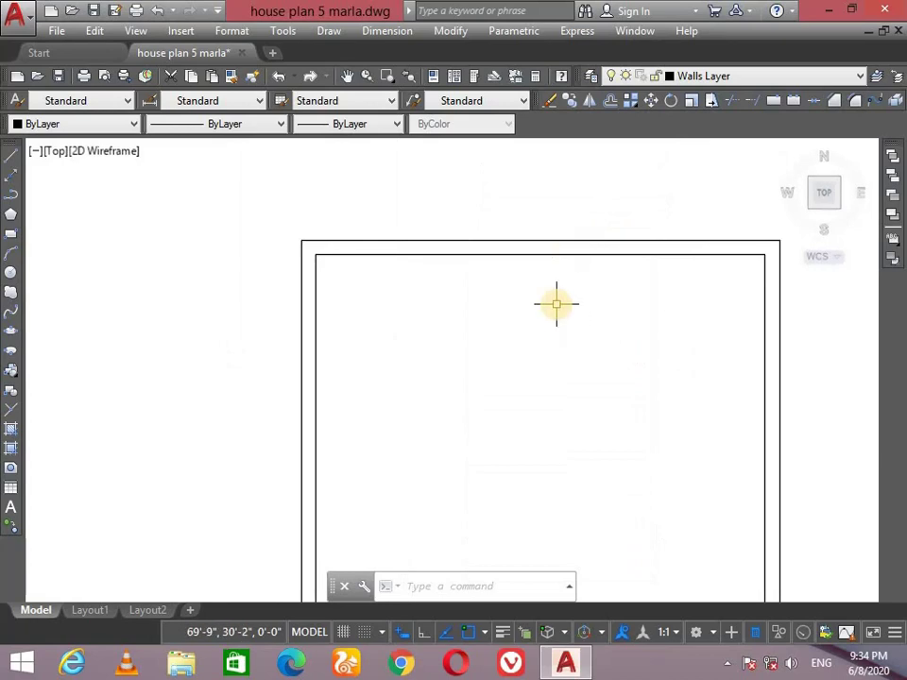
pyautogui.write('o')
# Offset the top and bottom inner wall lines 5' into the plot as partitions
pyautogui.press('Return')
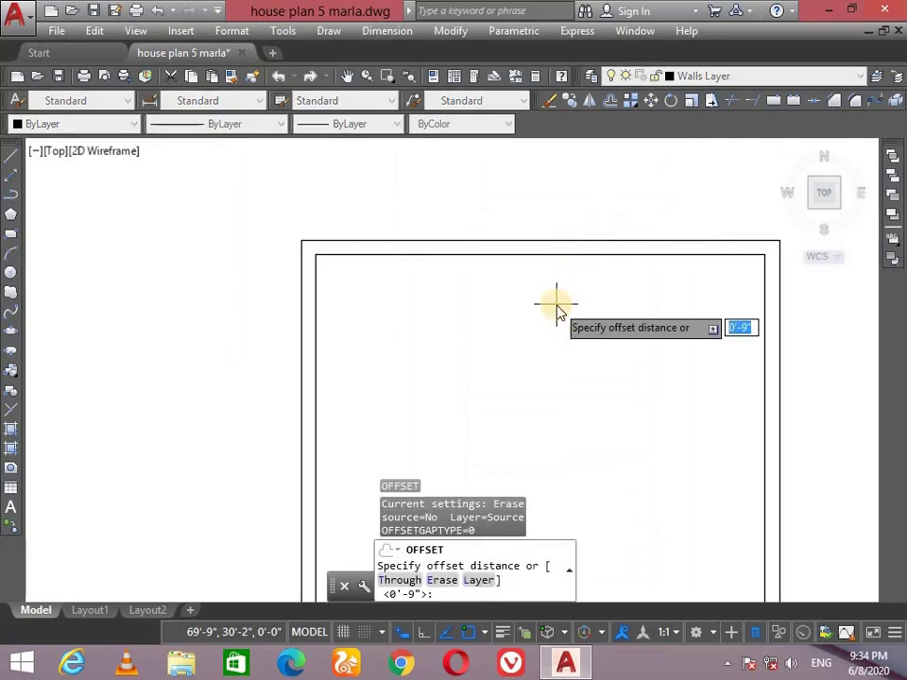
pyautogui.write("5'")
pyautogui.press('Return')
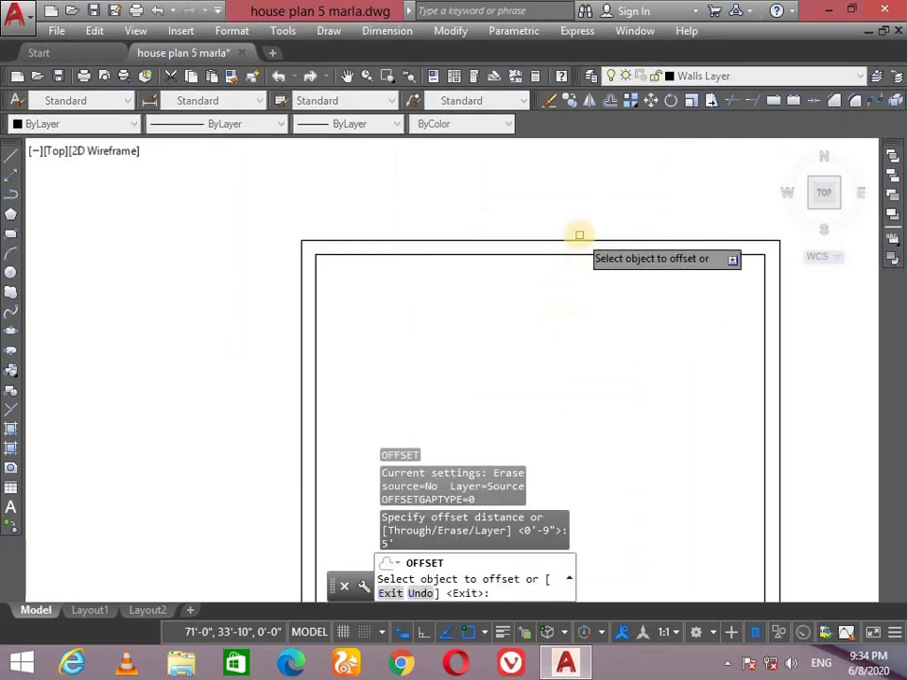
pyautogui.click(578, 241)
pyautogui.click(558, 331)
pyautogui.scroll(-2, 558, 360)
pyautogui.scroll(-2, 532, 303)
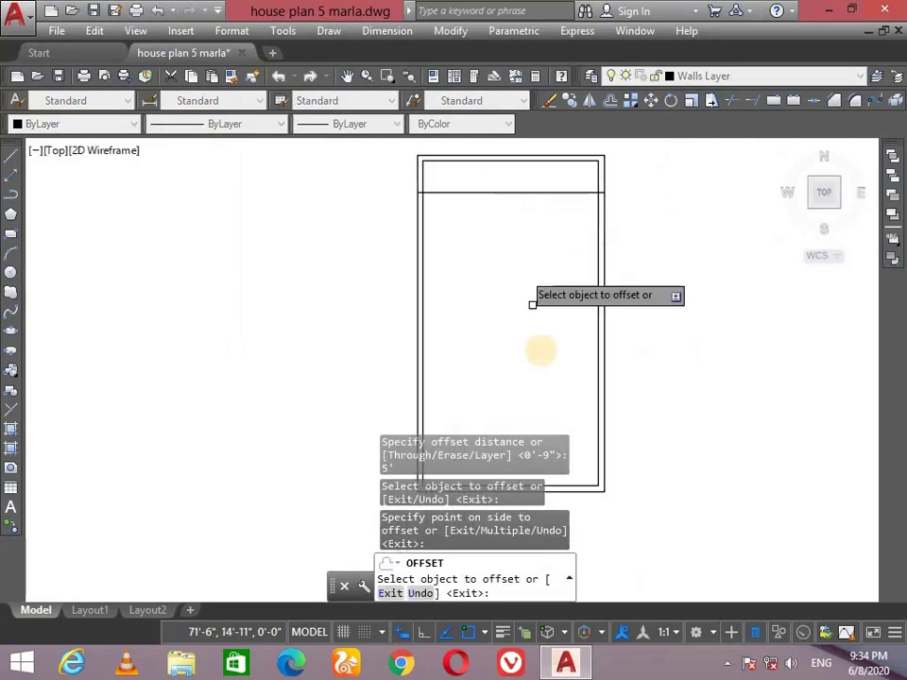
pyautogui.scroll(3, 516, 346)
pyautogui.click(497, 316)
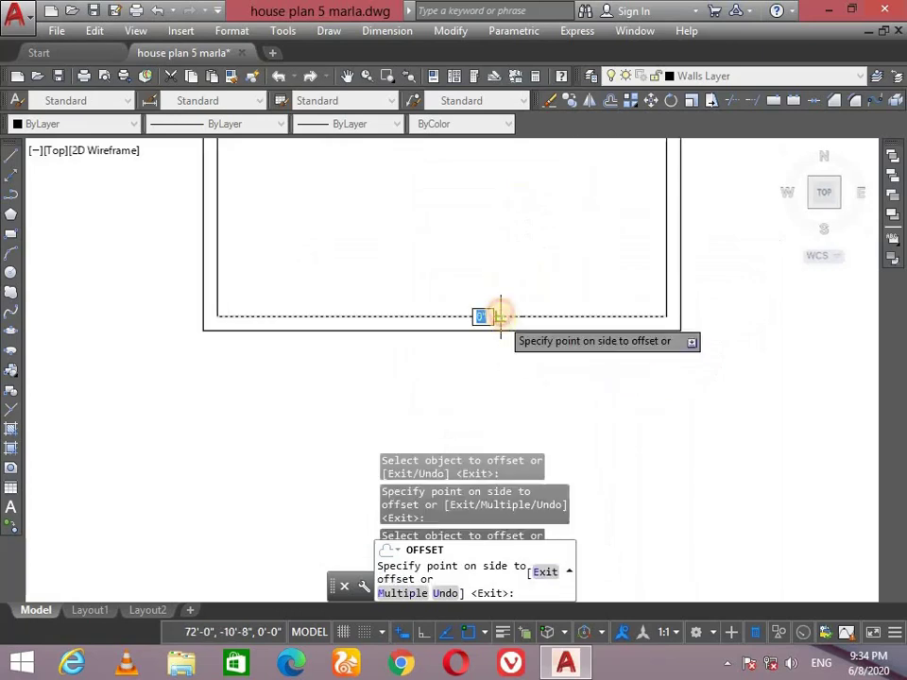
pyautogui.click(515, 236)
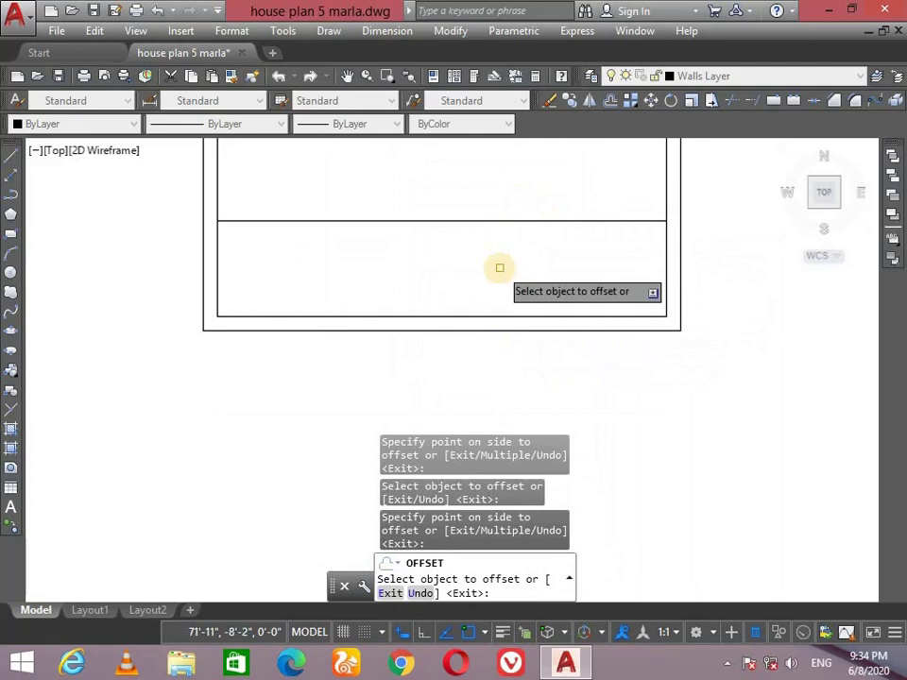
pyautogui.press('Return')
pyautogui.scroll(-2, 499, 267)
pyautogui.scroll(-4, 492, 258)
pyautogui.scroll(6, 440, 315)
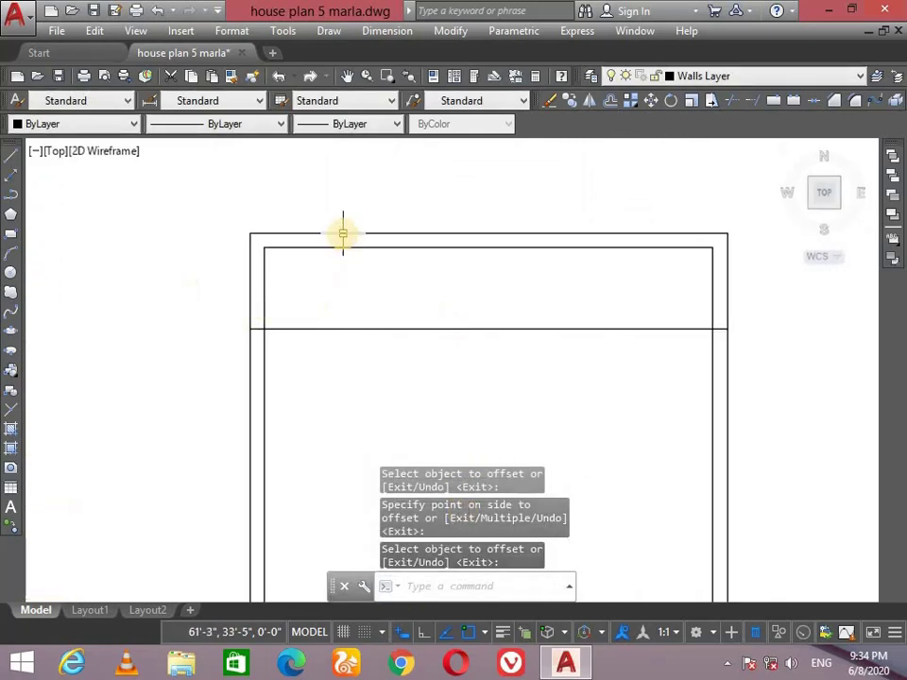
pyautogui.scroll(-2, 268, 312)
pyautogui.moveTo(434, 310); pyautogui.dragTo(405, 306, button='middle')
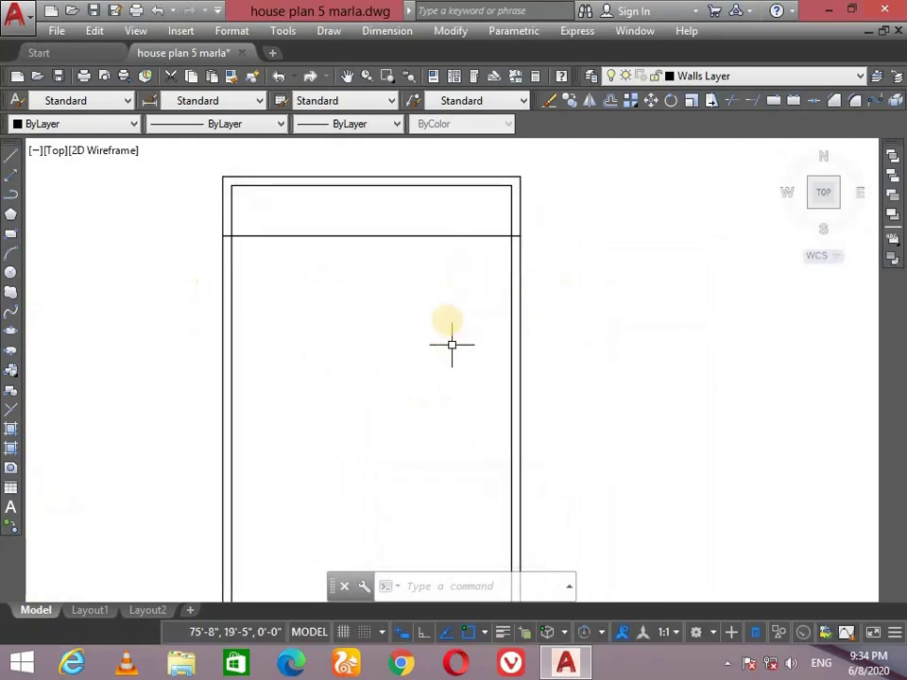
pyautogui.moveTo(452, 344)
pyautogui.mouseDown(button='middle')
pyautogui.moveTo(421, 187)
pyautogui.moveTo(409, 320)
pyautogui.mouseUp(button='middle')
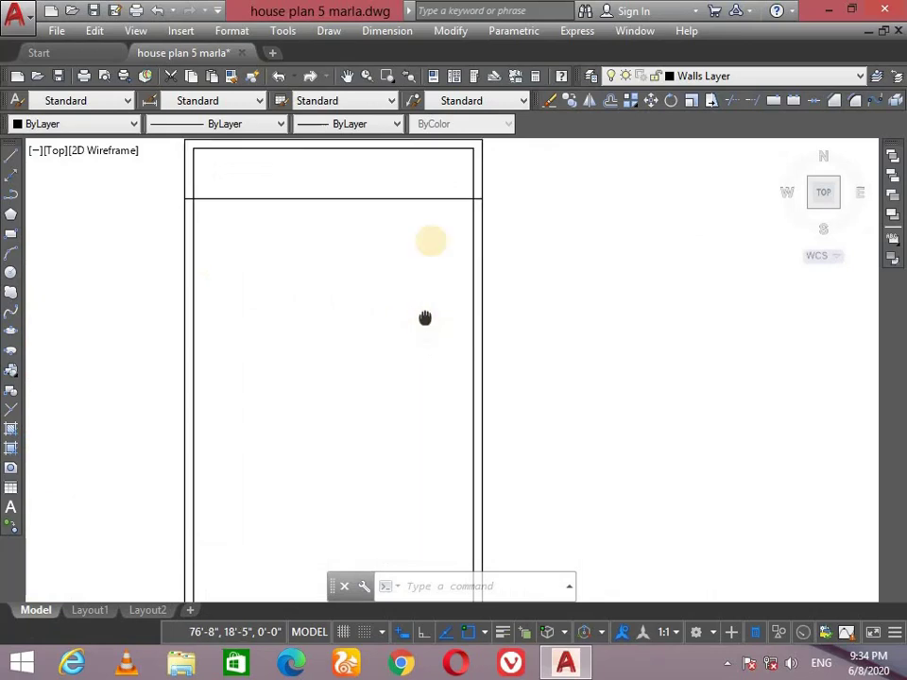
pyautogui.moveTo(425, 319); pyautogui.dragTo(430, 227, button='middle')
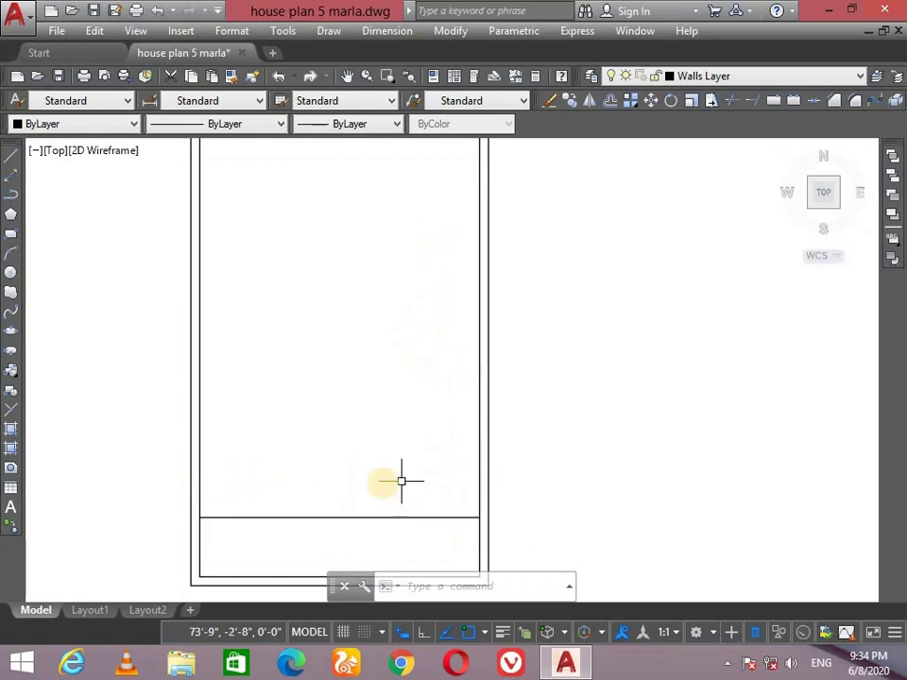
pyautogui.moveTo(365, 512); pyautogui.dragTo(429, 463, button='middle')
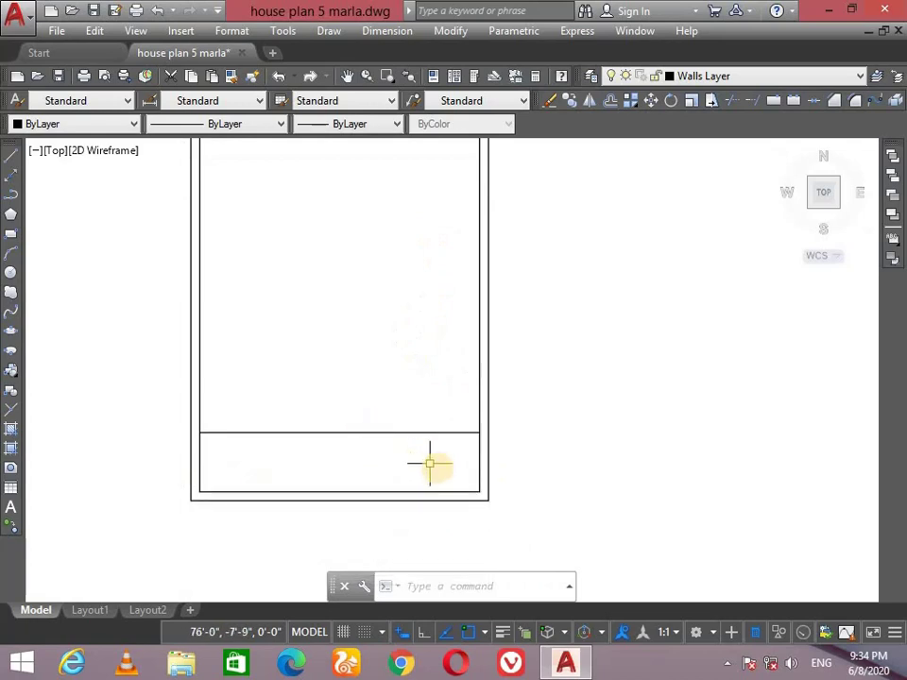
pyautogui.moveTo(411, 391); pyautogui.dragTo(402, 494, button='middle')
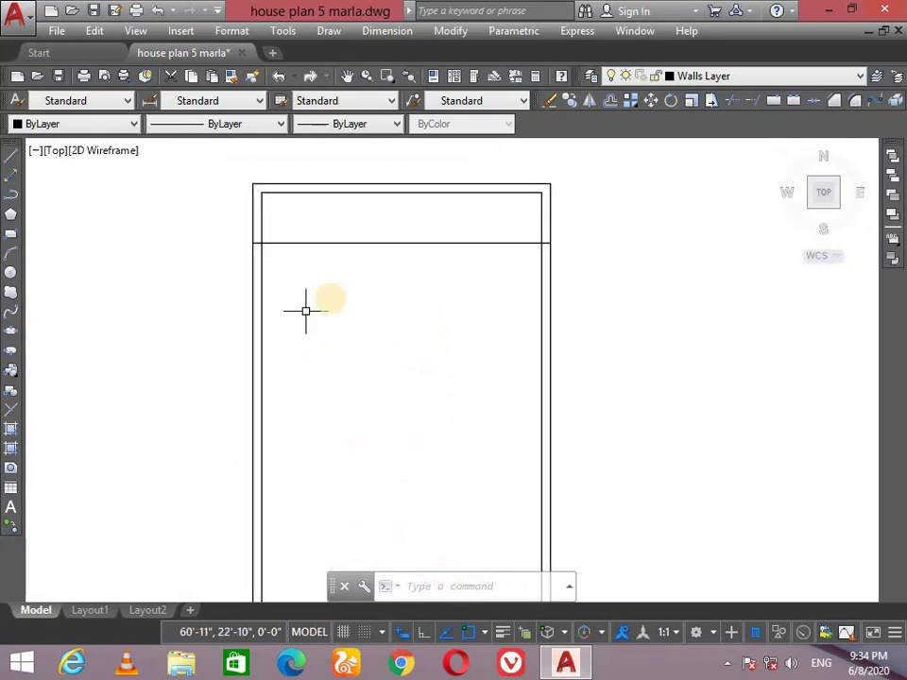
pyautogui.moveTo(303, 429)
pyautogui.mouseDown(button='middle')
pyautogui.moveTo(325, 401)
pyautogui.moveTo(313, 350)
pyautogui.mouseUp(button='middle')
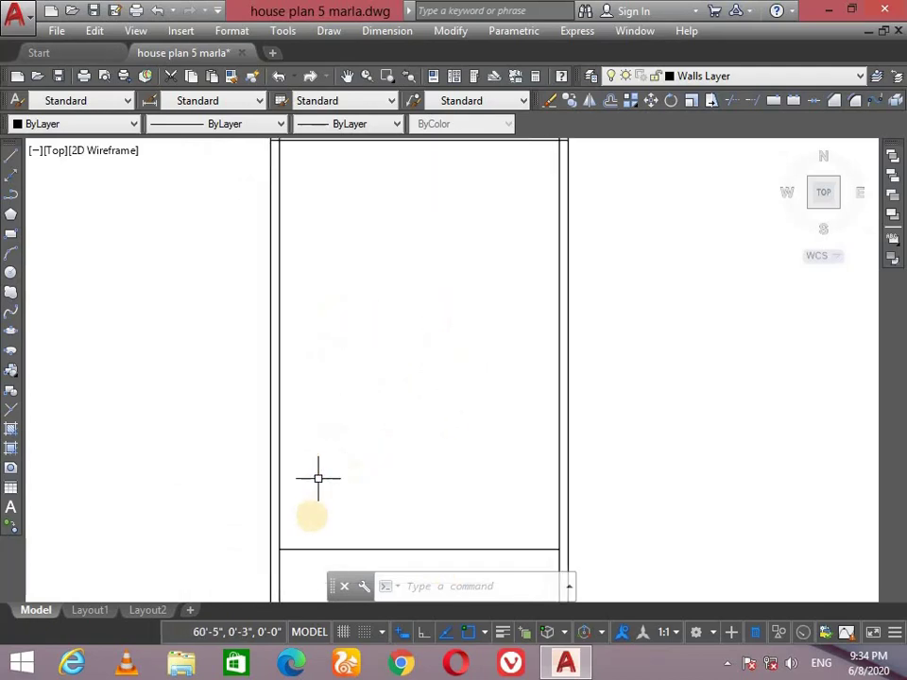
pyautogui.scroll(-2, 418, 448)
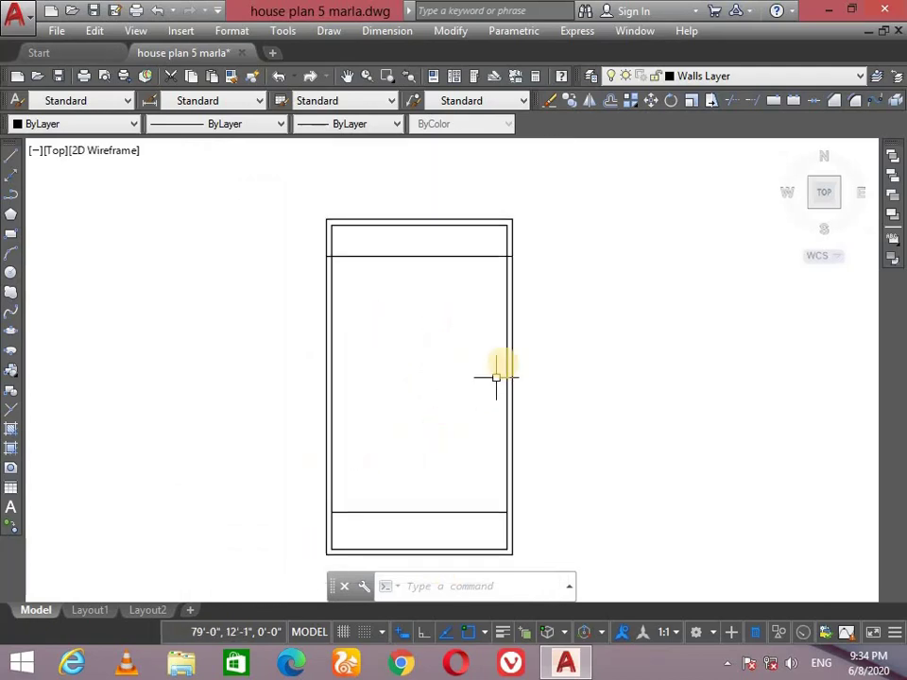
pyautogui.scroll(2, 496, 378)
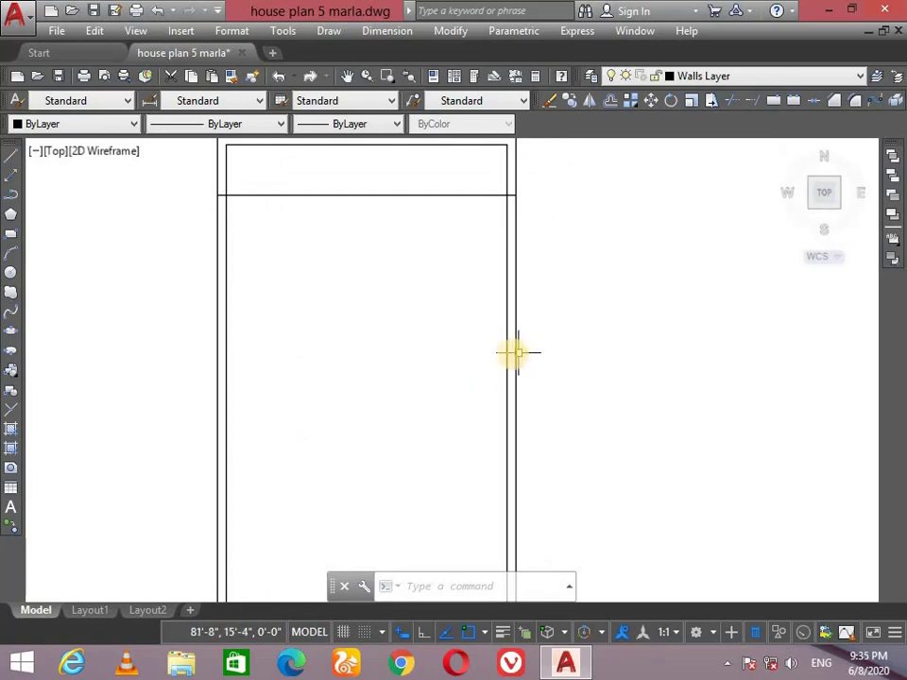
pyautogui.click(510, 355)
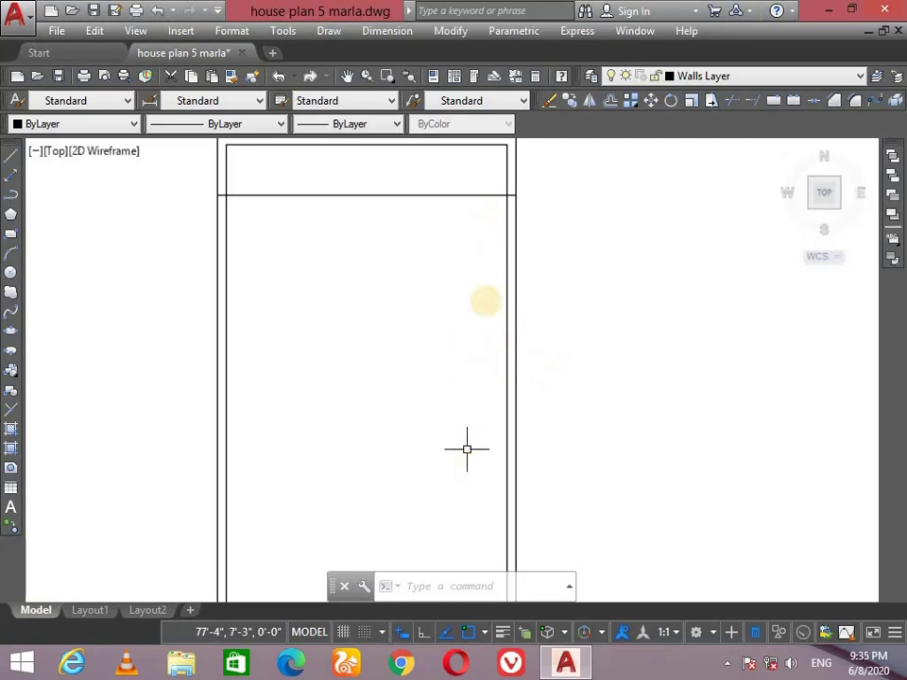
pyautogui.moveTo(467, 360); pyautogui.dragTo(425, 299, button='middle')
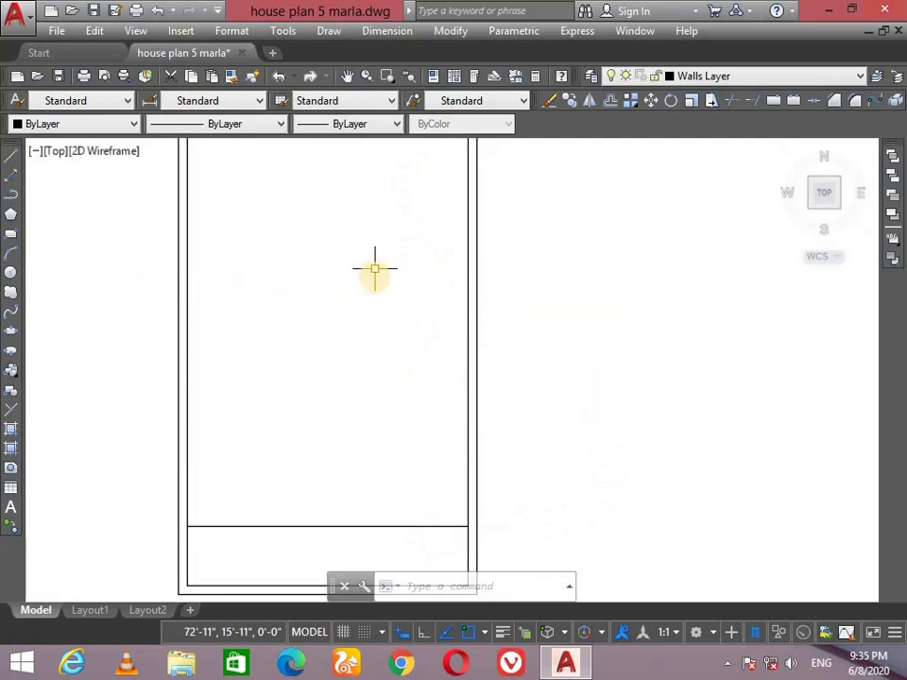
pyautogui.moveTo(375, 269); pyautogui.dragTo(386, 371, button='middle')
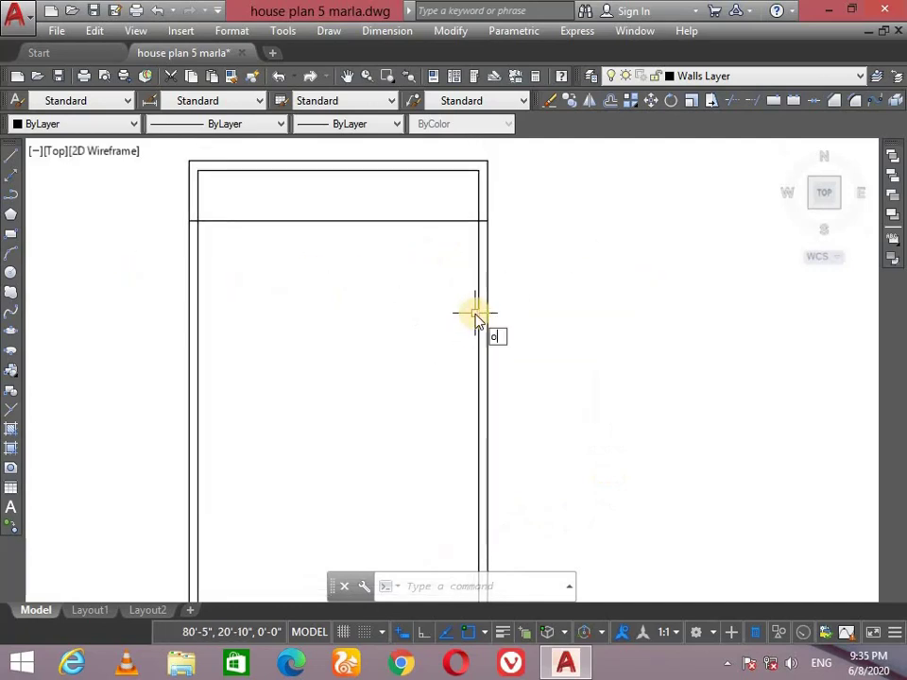
pyautogui.press('Return')
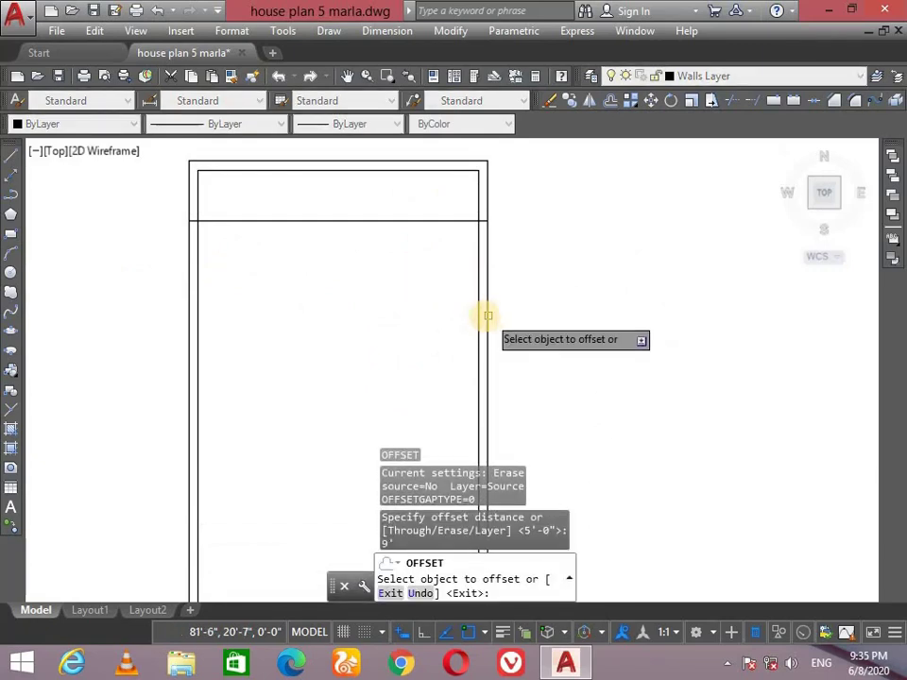
# Add a vertical partition line 9' left of the right inner wall
pyautogui.click(479, 316)
pyautogui.click(322, 325)
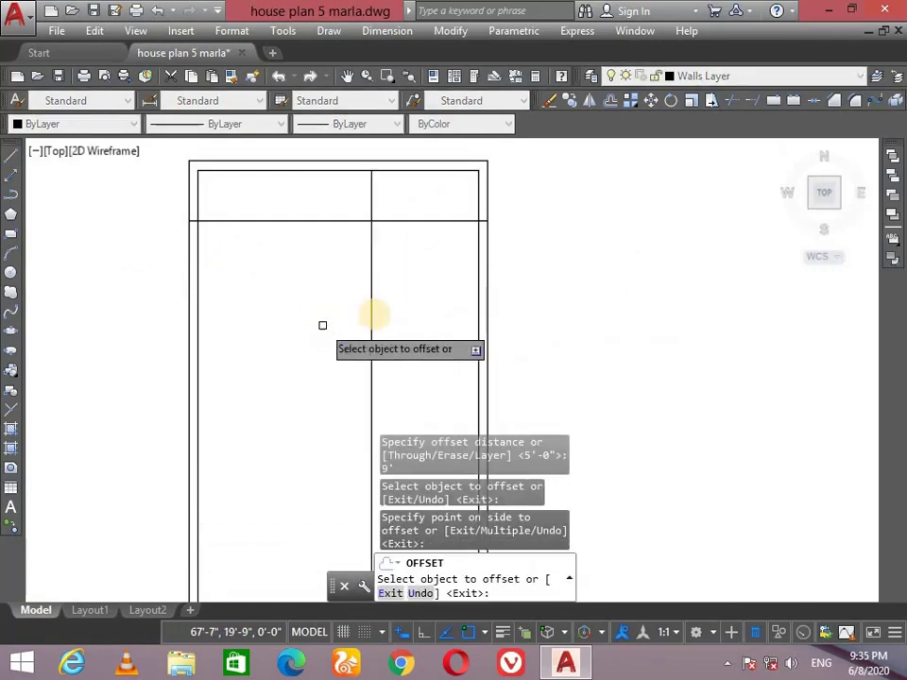
pyautogui.press('Return')
pyautogui.moveTo(387, 213); pyautogui.dragTo(384, 237, button='middle')
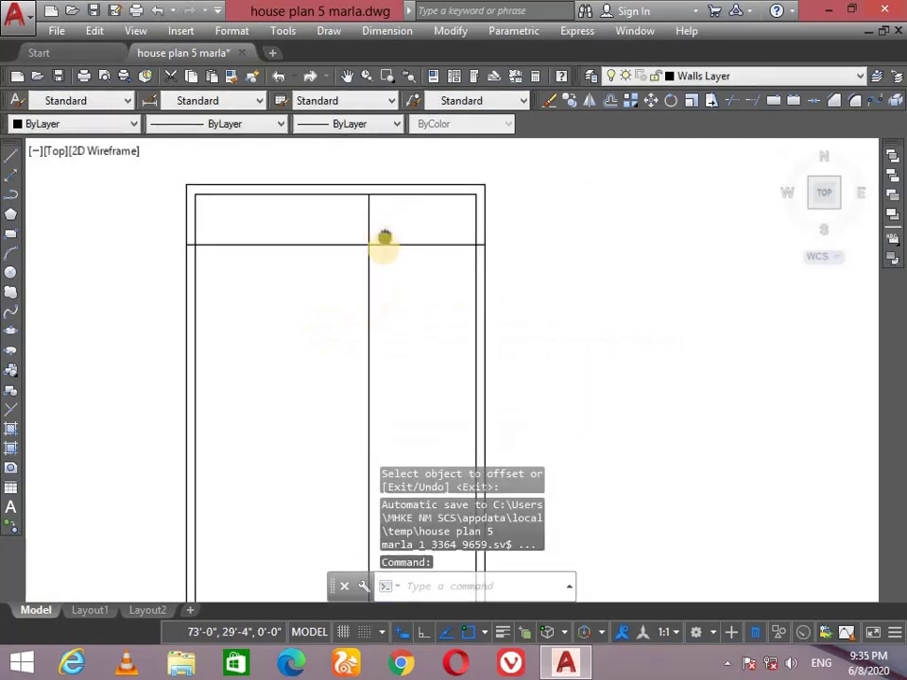
pyautogui.scroll(3, 388, 249)
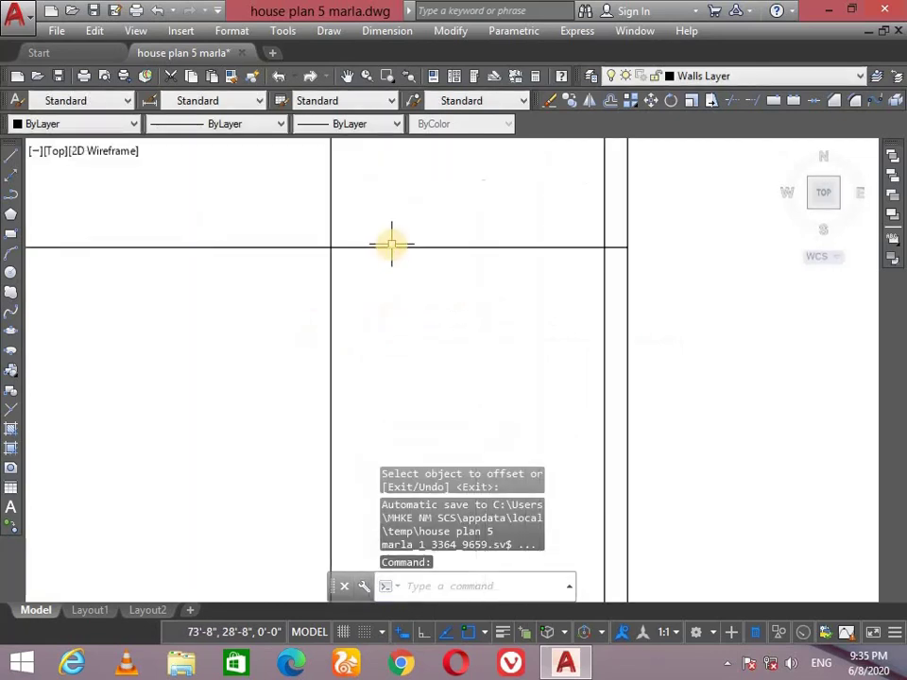
# Double the top partition line with a 4-inch offset above it
pyautogui.write('o')
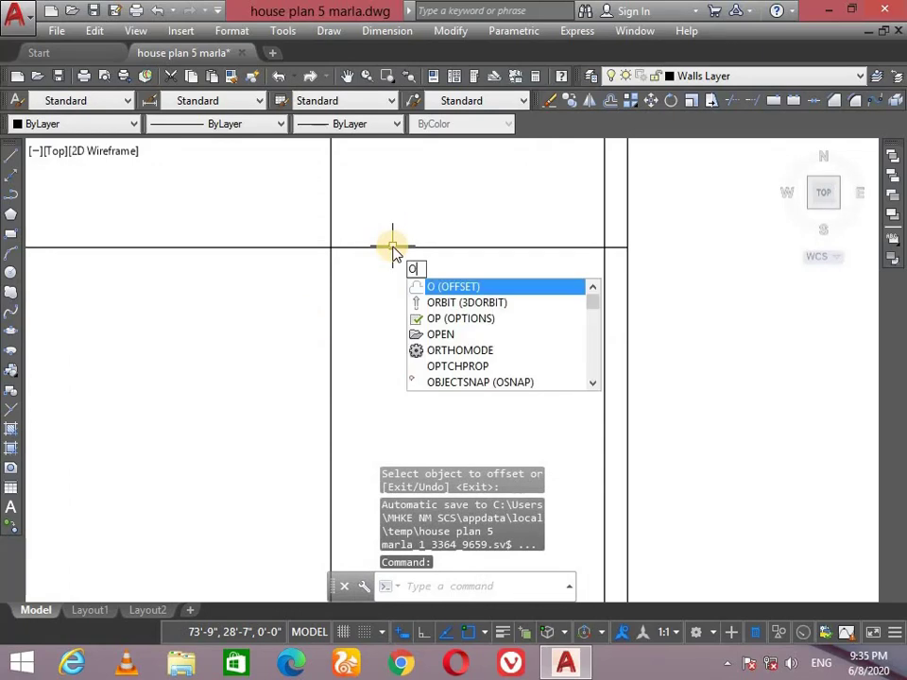
pyautogui.press('Return')
pyautogui.press('Return')
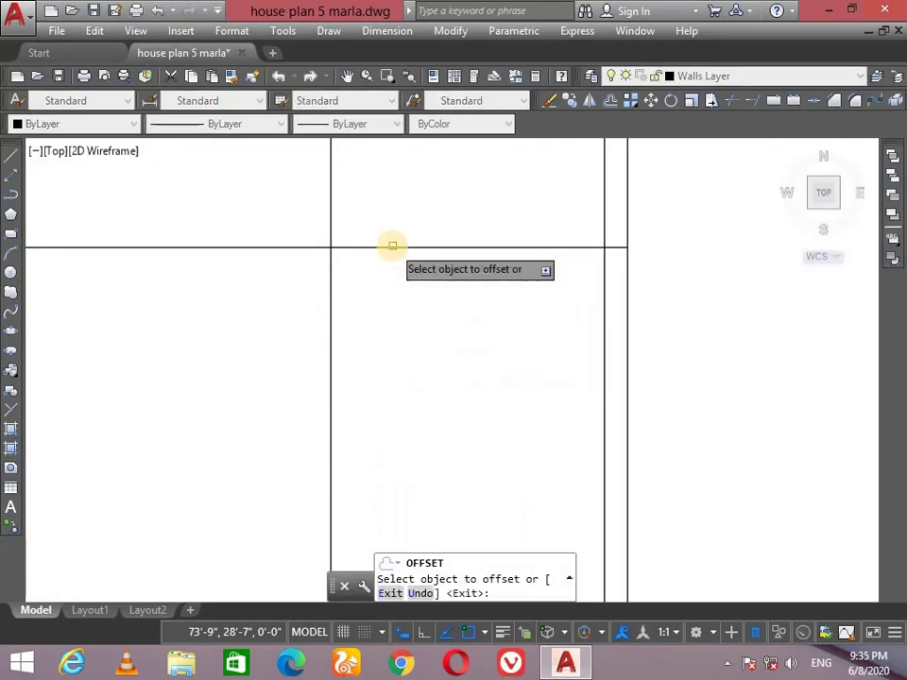
pyautogui.click(392, 248)
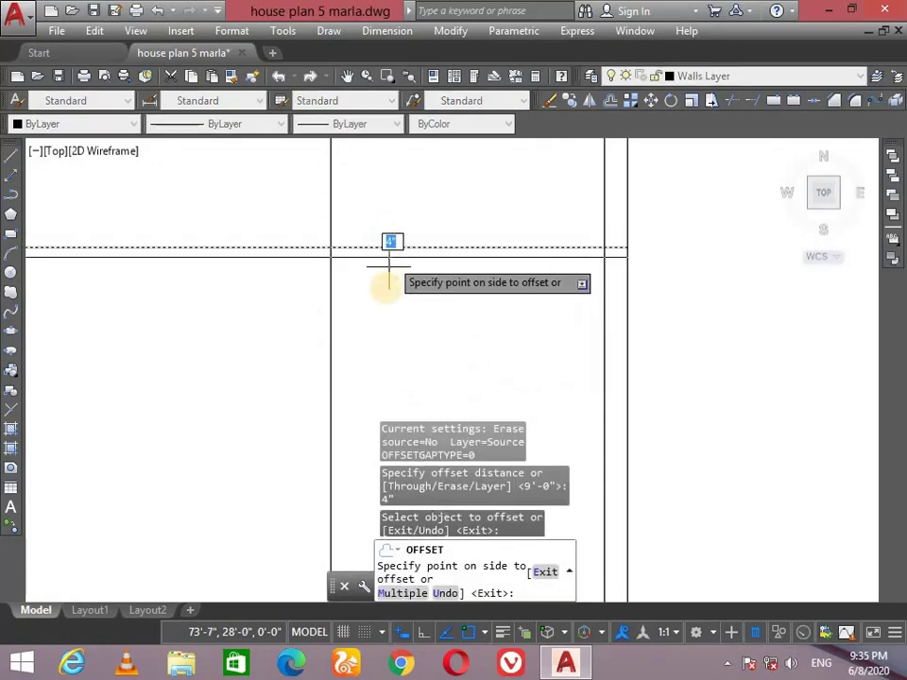
pyautogui.click(401, 223)
pyautogui.scroll(-2, 430, 259)
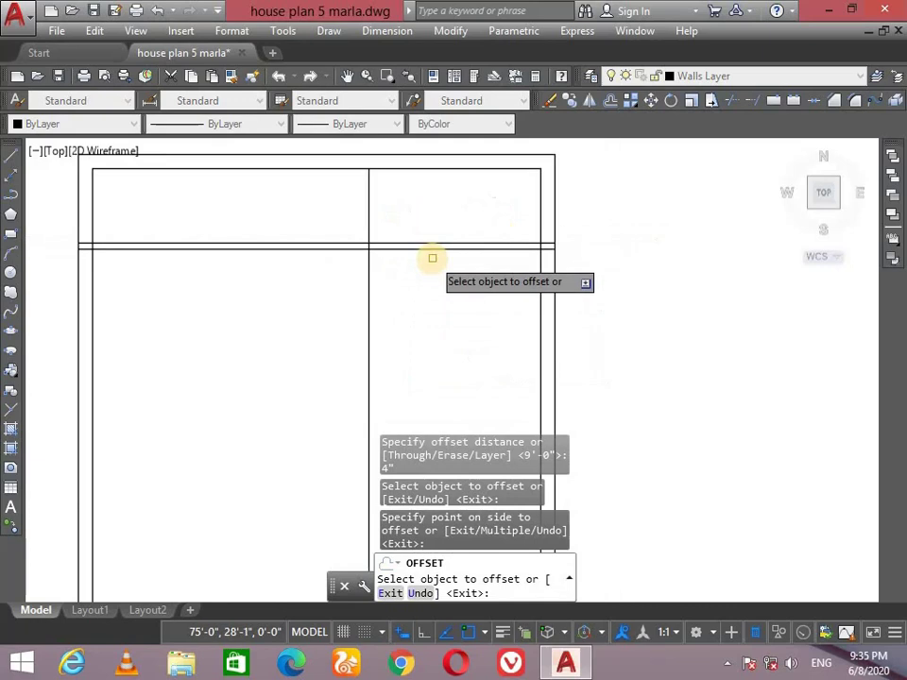
pyautogui.press('Return')
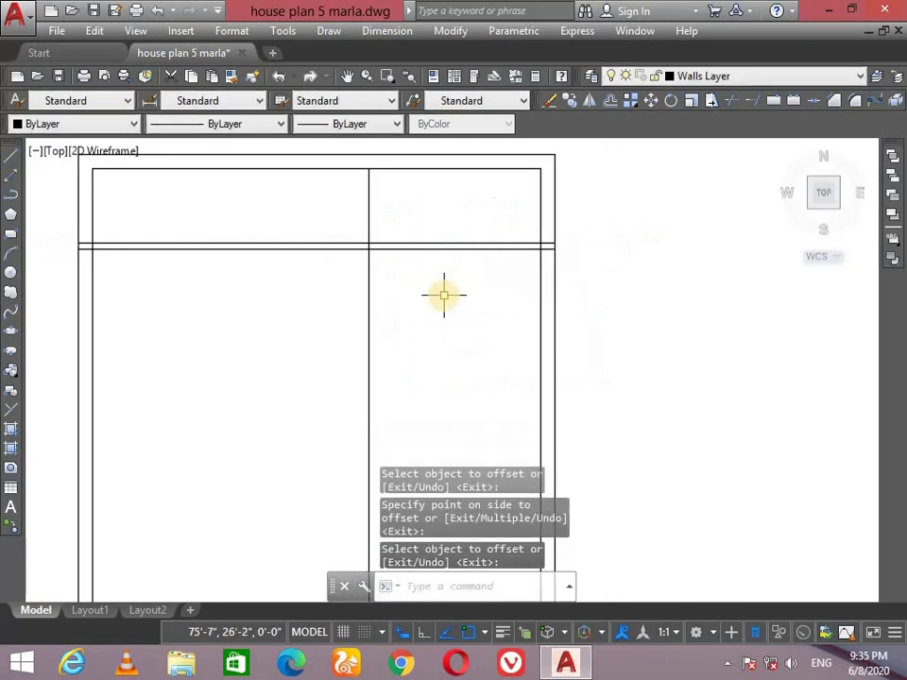
pyautogui.write('O')
# Begin an 8' offset of the top wall line, then cancel it
pyautogui.press('Return')
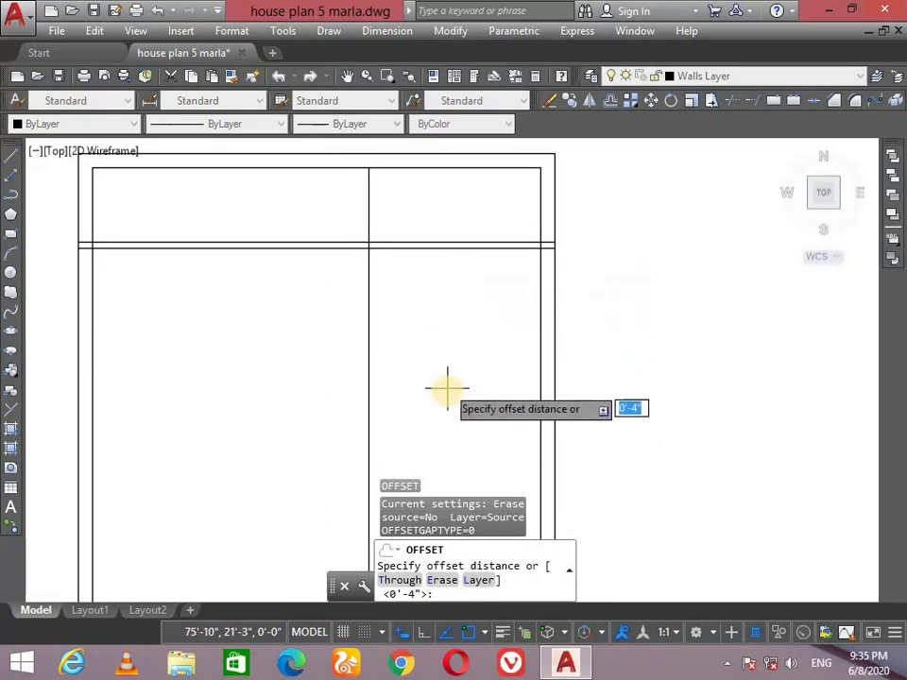
pyautogui.moveTo(447, 391); pyautogui.dragTo(436, 339, button='middle')
pyautogui.write('8')
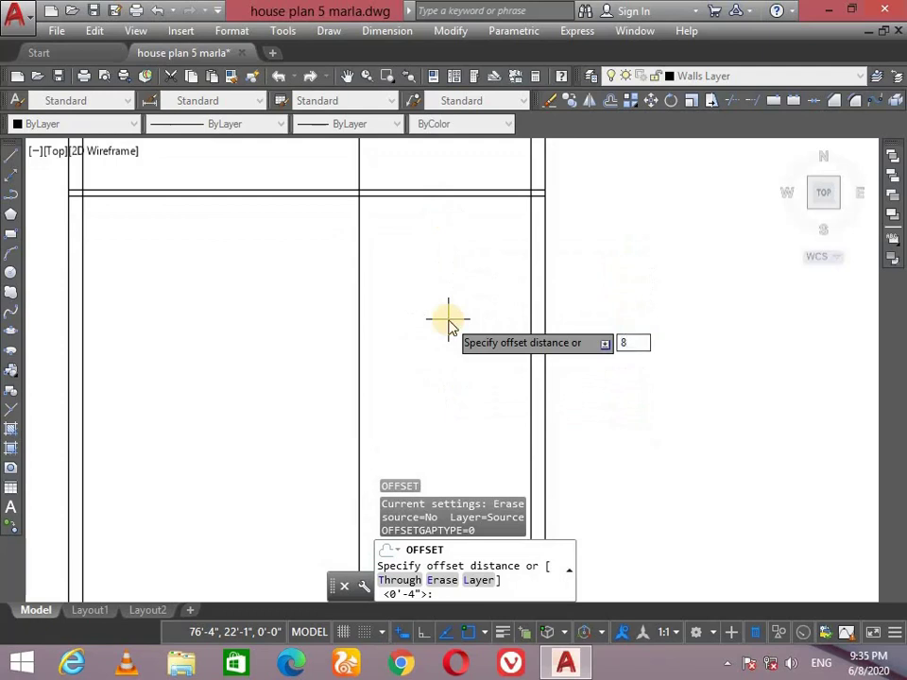
pyautogui.press('Return')
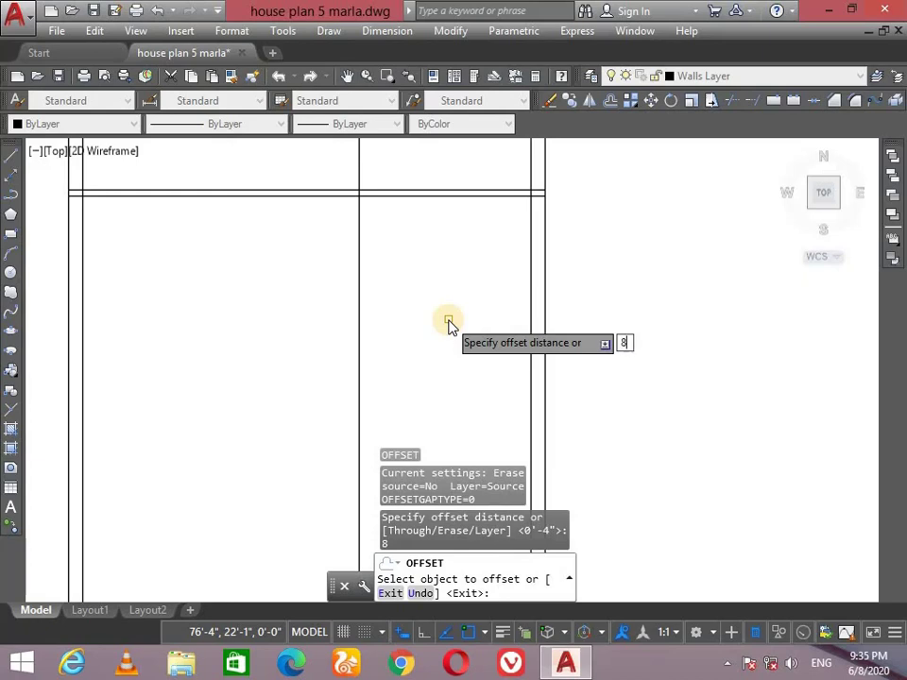
pyautogui.write("'")
pyautogui.press('Return')
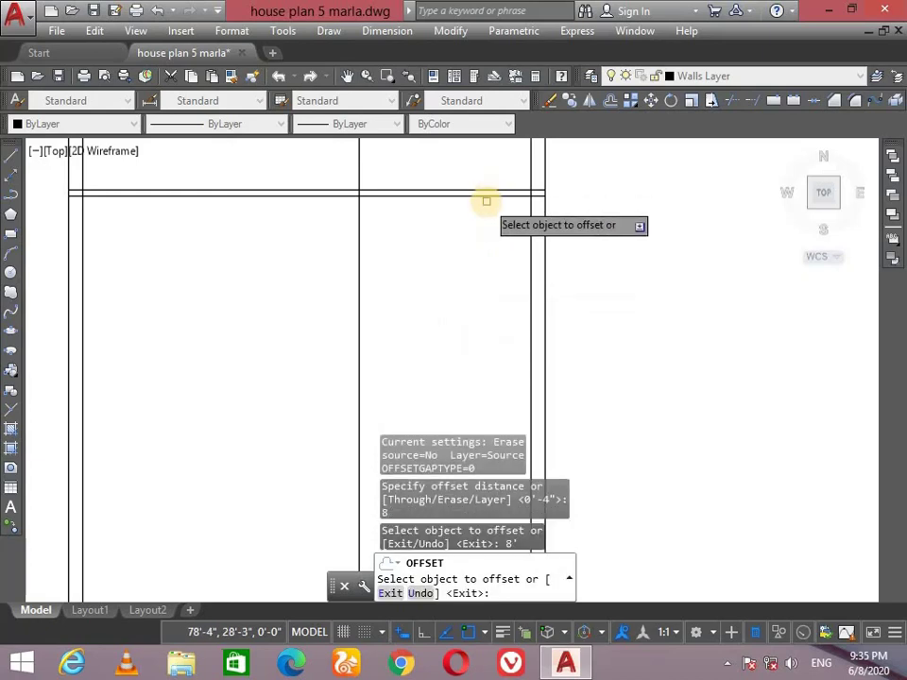
pyautogui.click(484, 196)
pyautogui.press('Escape')
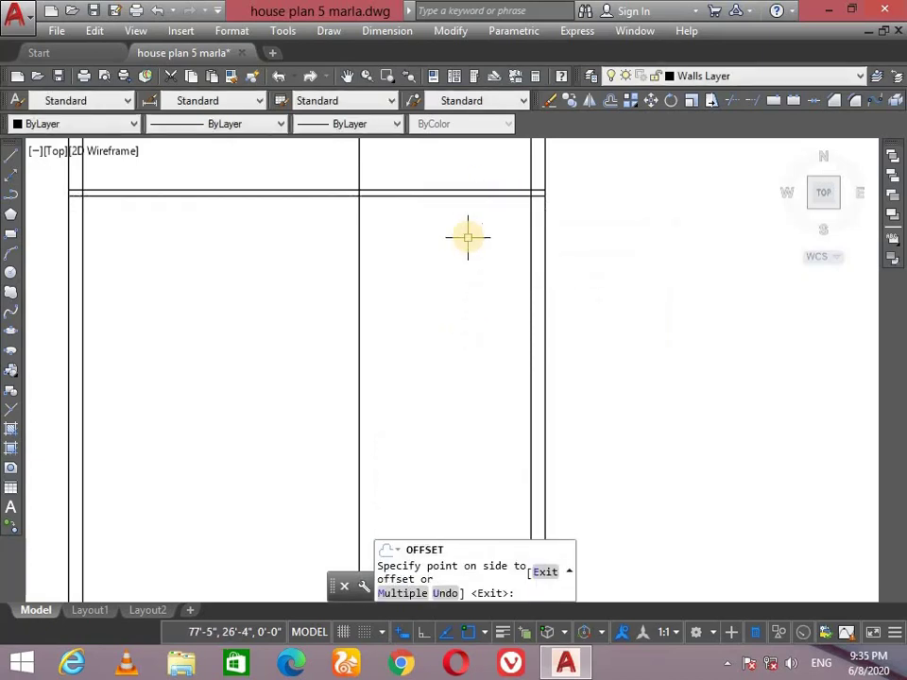
# Offset the top wall line 8' downward for a new partition line
pyautogui.write('o')
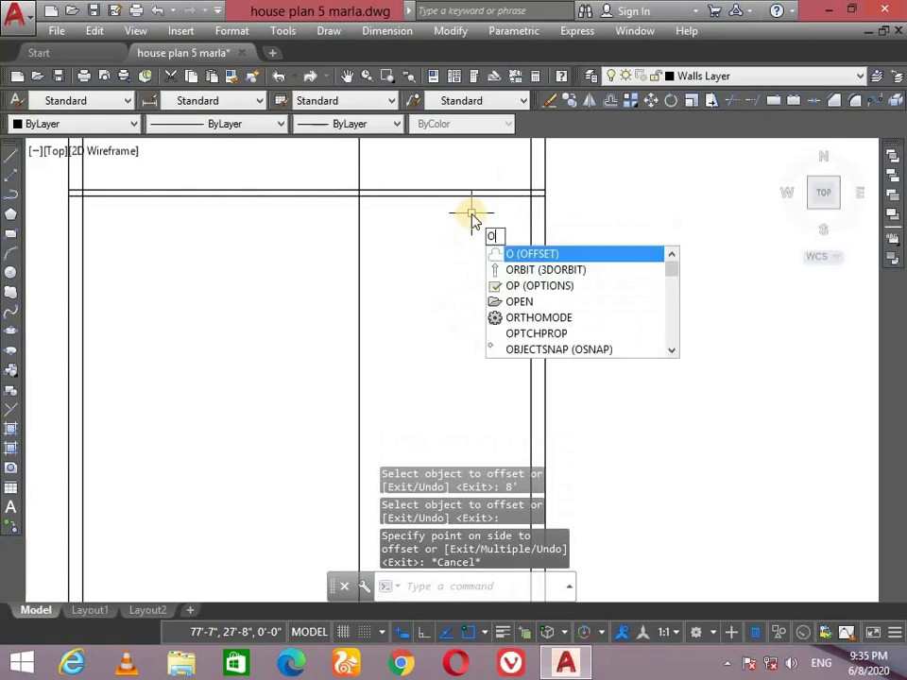
pyautogui.press('Return')
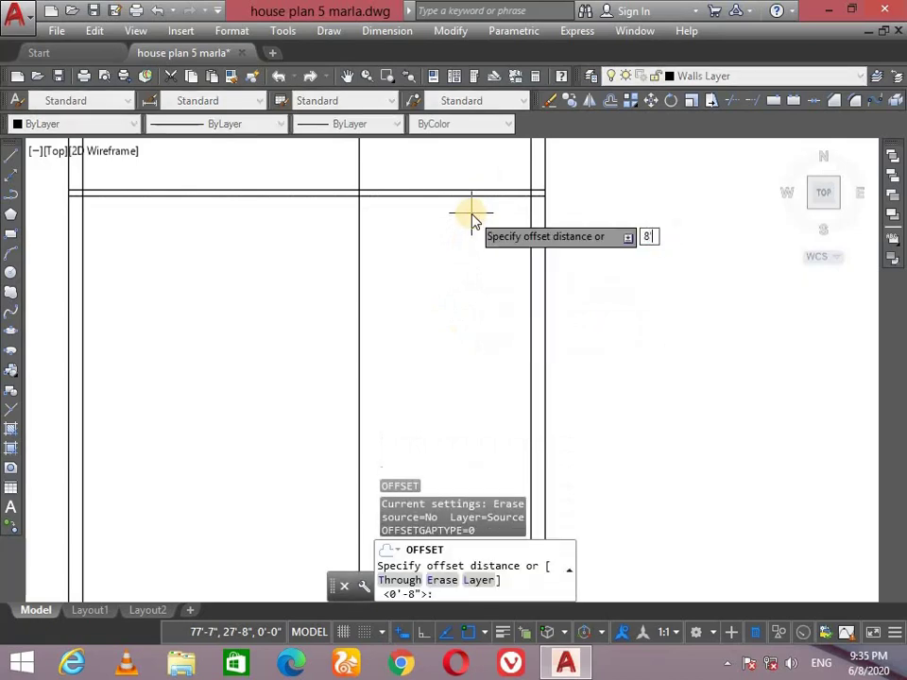
pyautogui.press('Return')
pyautogui.click(476, 197)
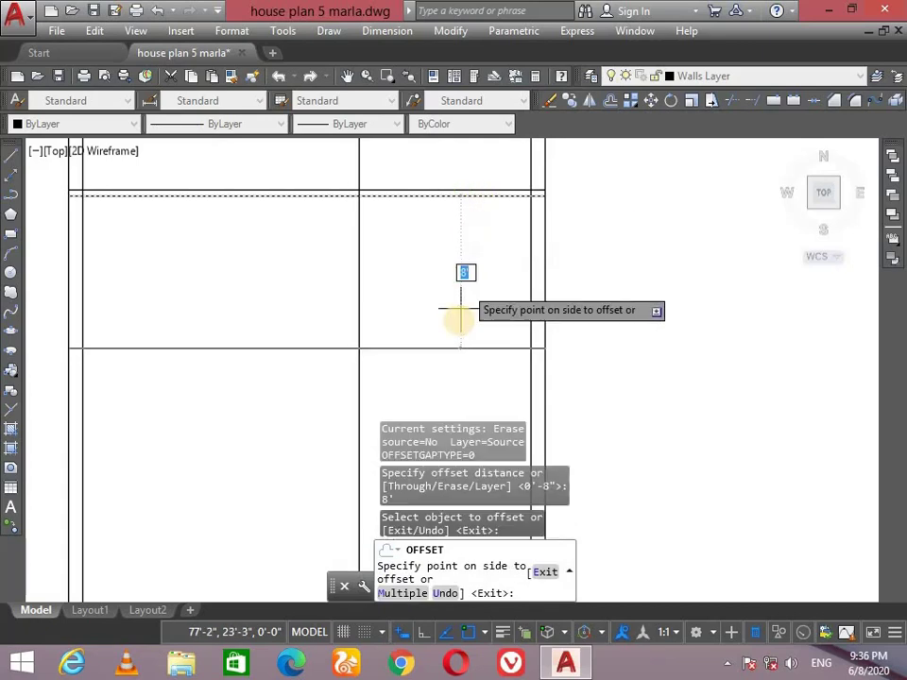
pyautogui.click(461, 316)
pyautogui.scroll(-2, 444, 282)
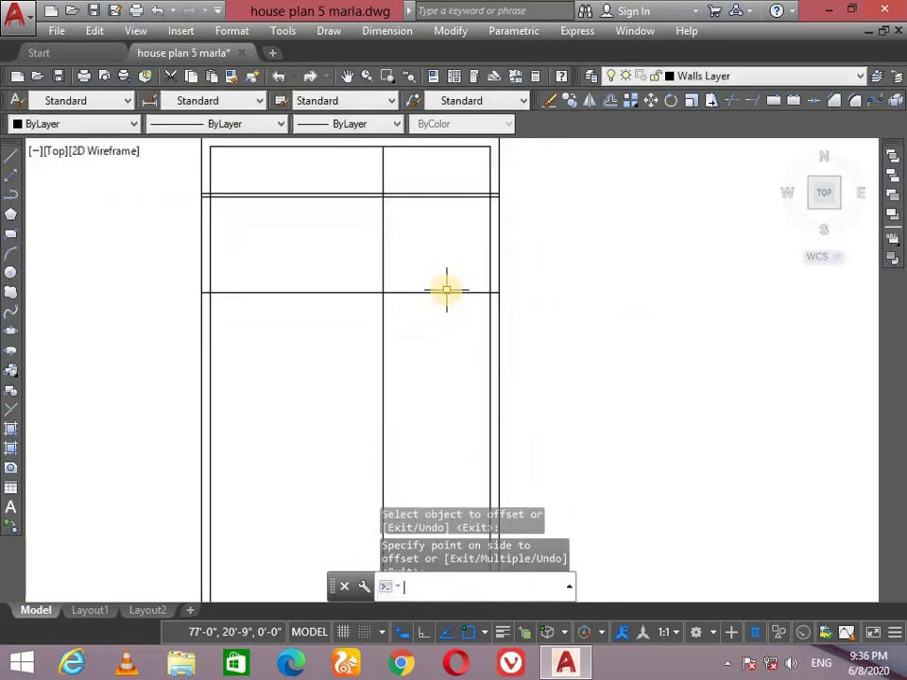
pyautogui.press('Return')
# Double the new 8' partition line with a 4-inch copy below it
pyautogui.press('Return')
pyautogui.write("4'")
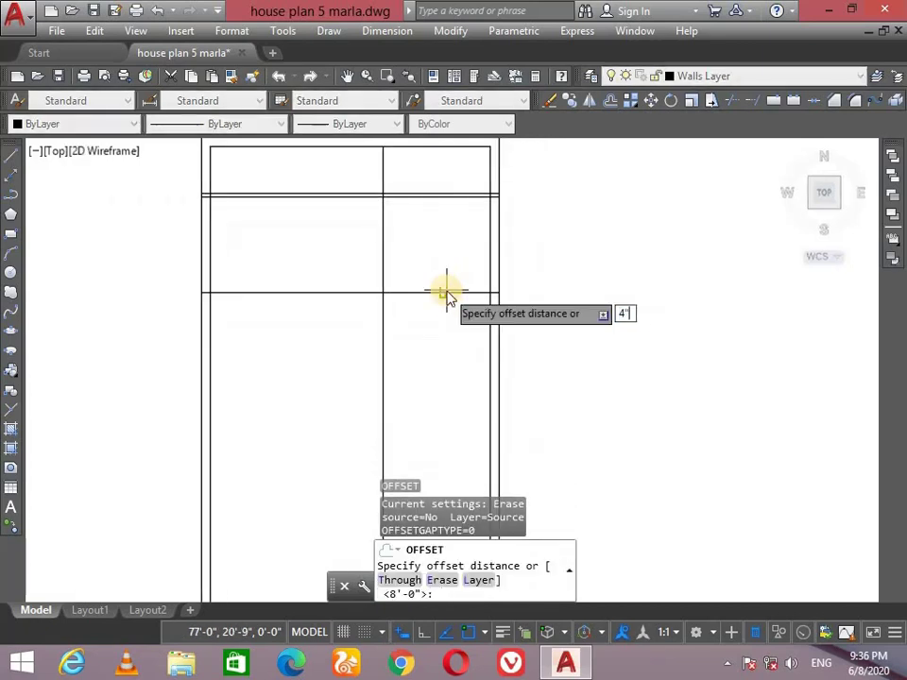
pyautogui.press('Return')
pyautogui.click(449, 294)
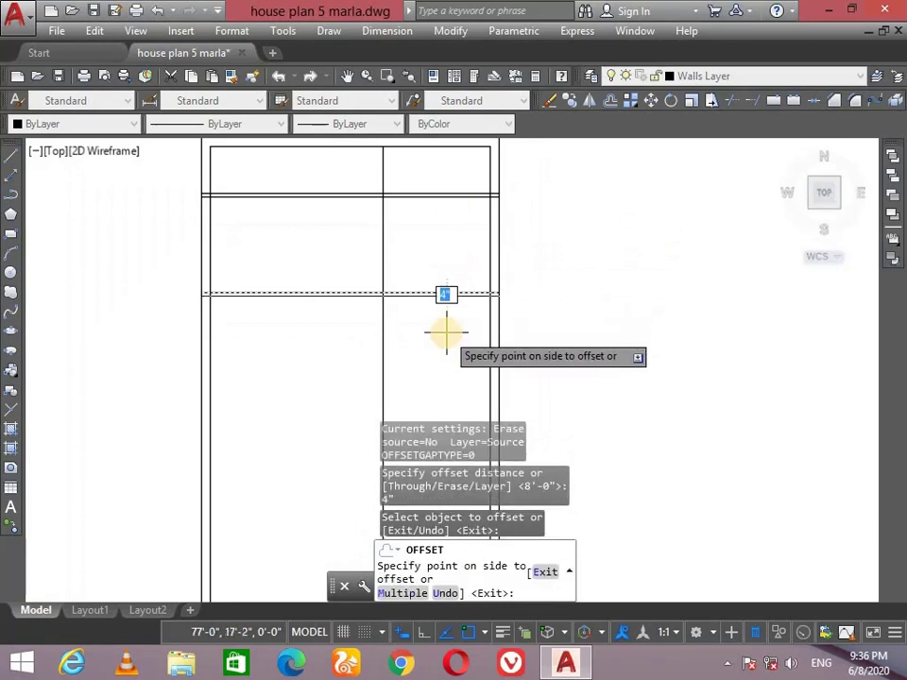
pyautogui.click(446, 333)
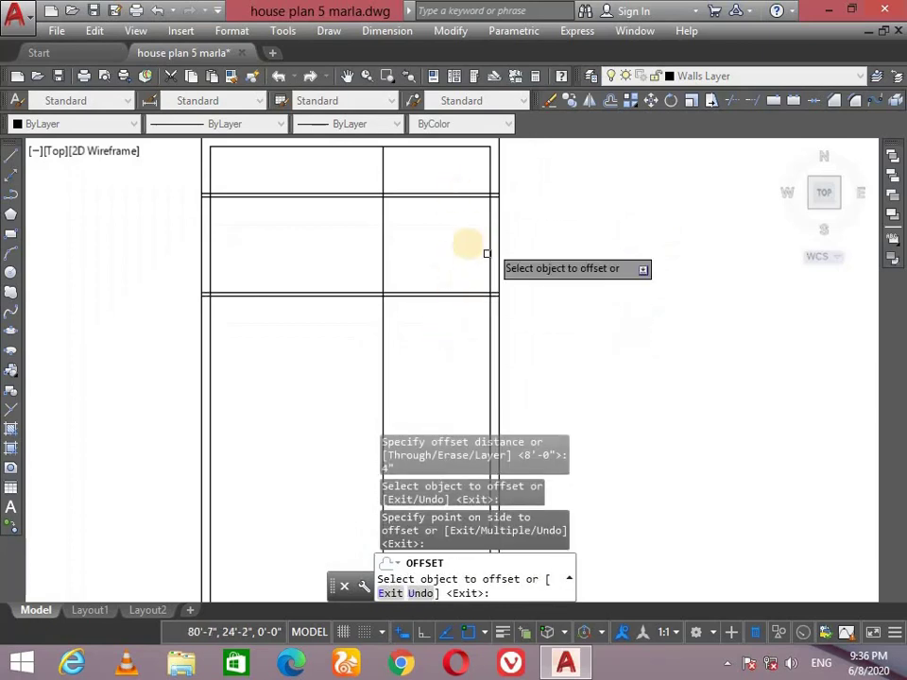
pyautogui.scroll(2, 441, 293)
pyautogui.scroll(2, 422, 312)
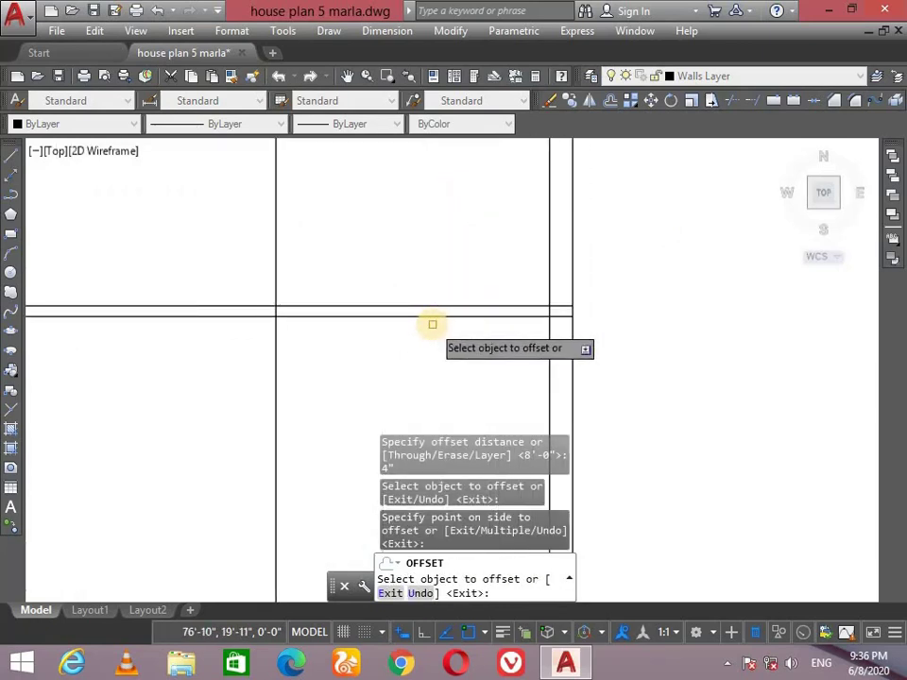
# Offset the lower wall line 9' further down for the next partition
pyautogui.press('Return')
pyautogui.press('Return')
pyautogui.write("9'")
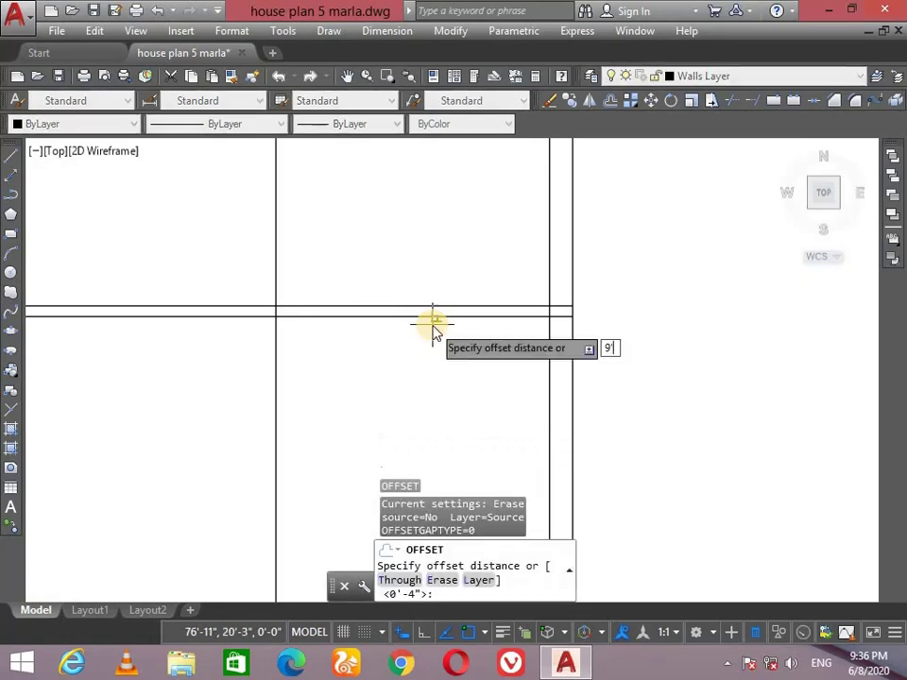
pyautogui.press('Return')
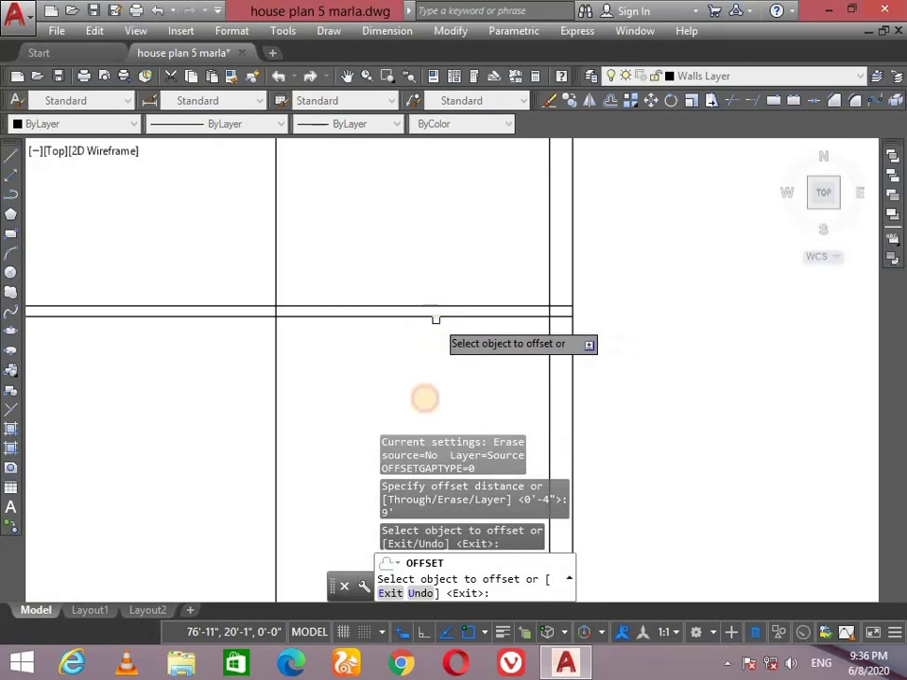
pyautogui.scroll(-4, 421, 340)
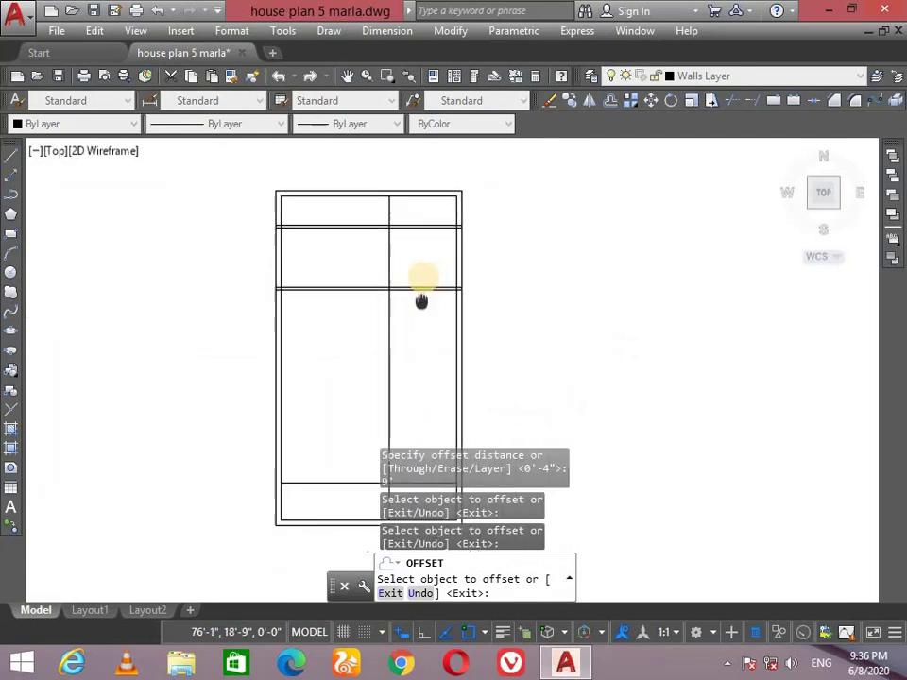
pyautogui.scroll(3, 427, 338)
pyautogui.scroll(2, 424, 265)
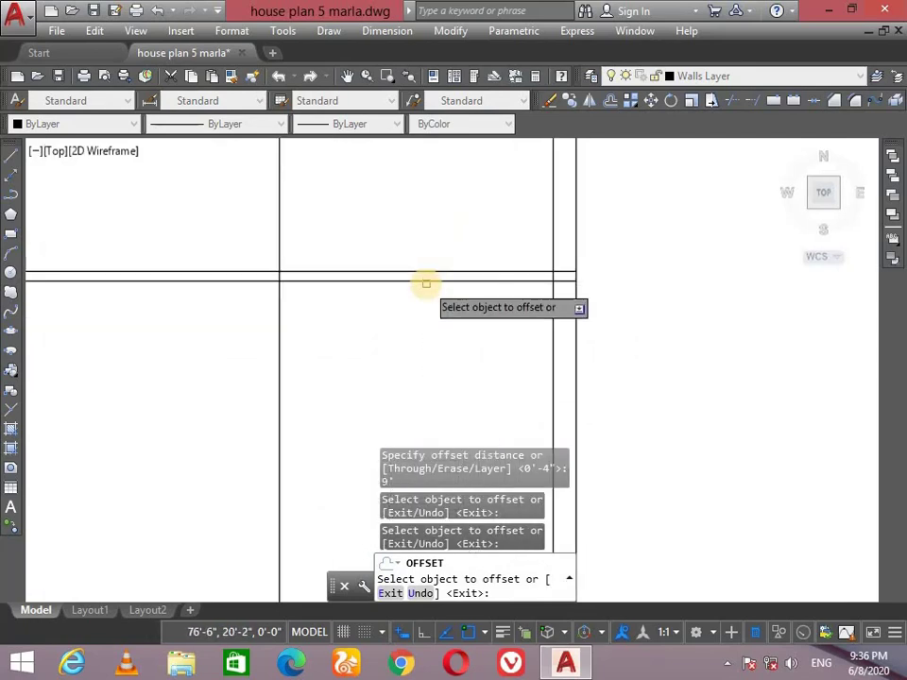
pyautogui.click(426, 279)
pyautogui.scroll(-3, 411, 395)
pyautogui.click(416, 336)
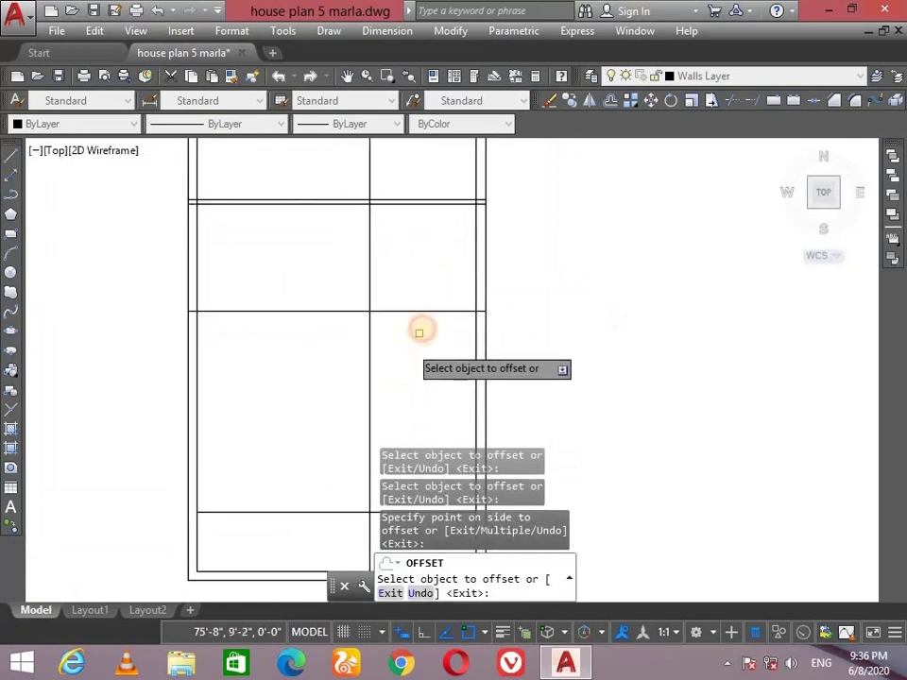
pyautogui.scroll(3, 425, 324)
pyautogui.press('Return')
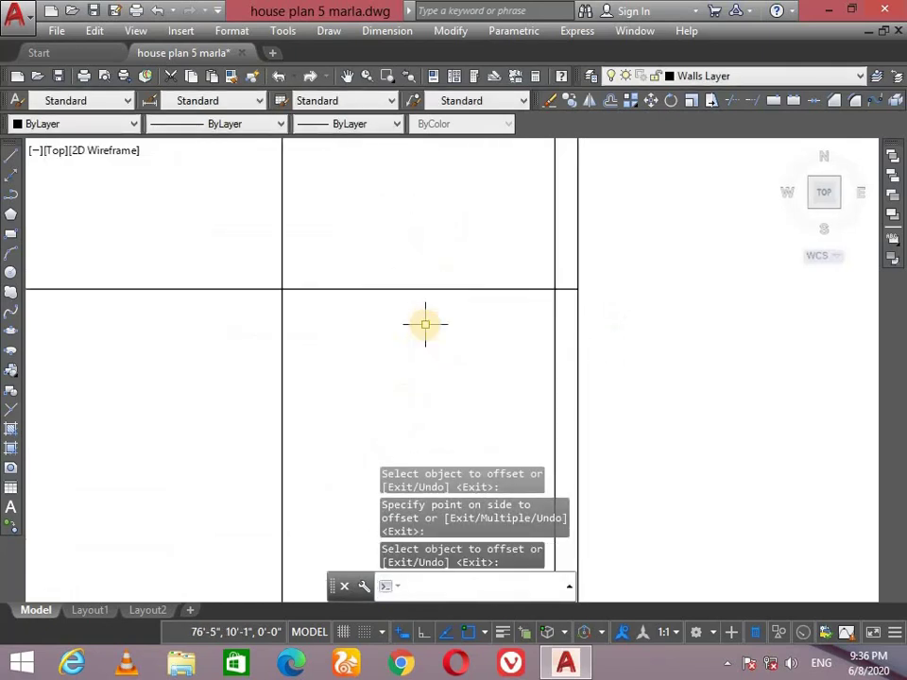
# Double the new 9' line with a 4-inch copy below it
pyautogui.press('Return')
pyautogui.write('4')
pyautogui.press('Return')
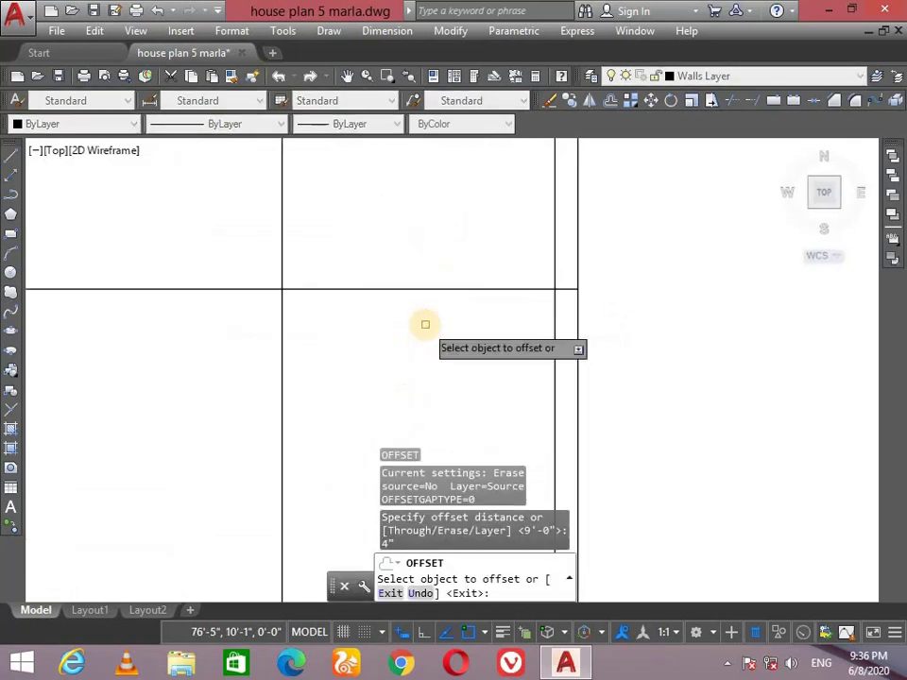
pyautogui.click(433, 290)
pyautogui.click(433, 325)
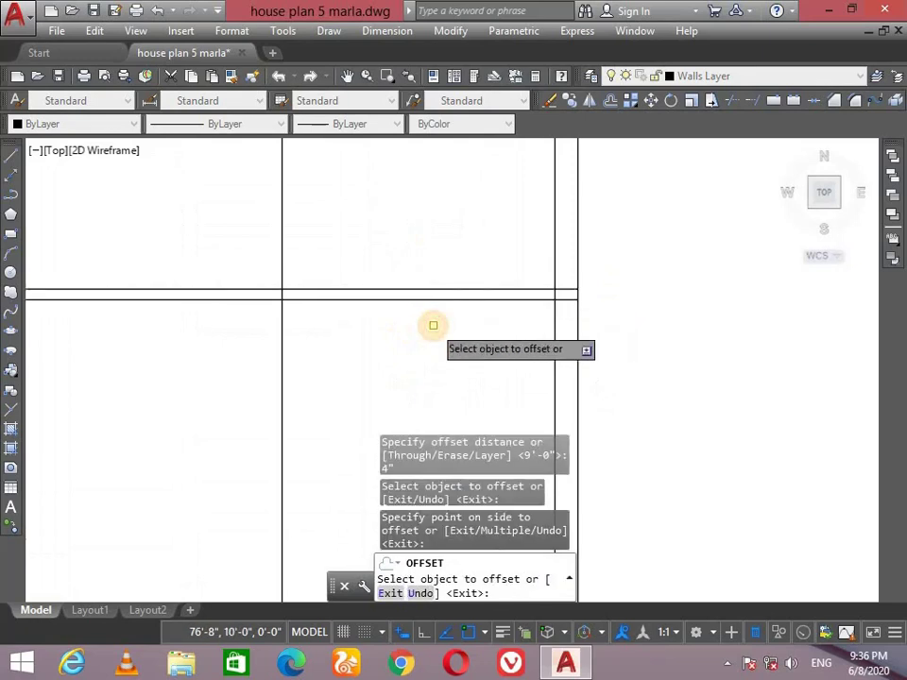
pyautogui.press('Return')
# Offset the lower wall line 7' downward for another room division
pyautogui.press('Return')
pyautogui.write('7')
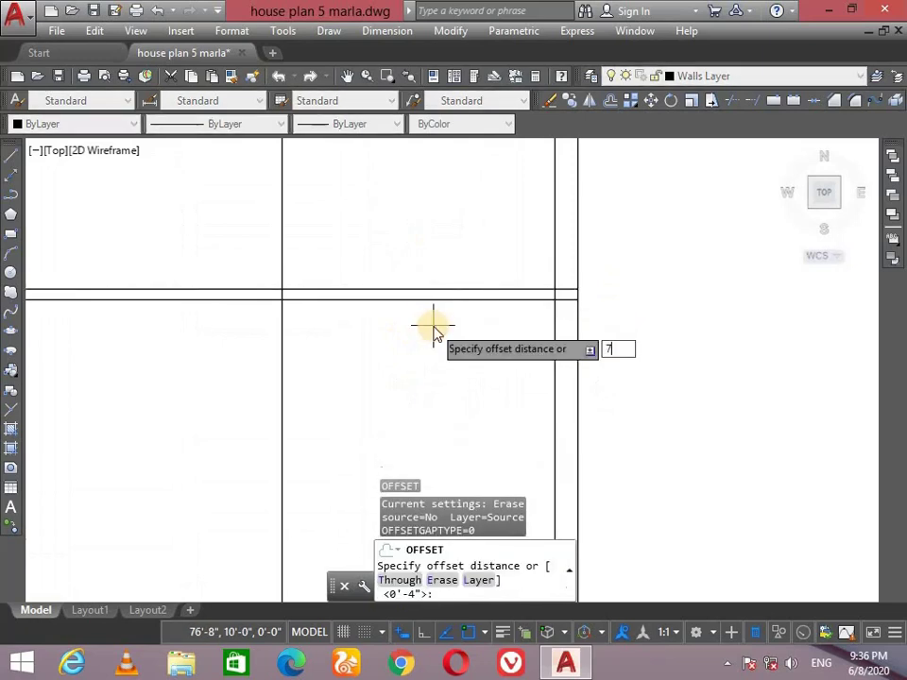
pyautogui.press('Return')
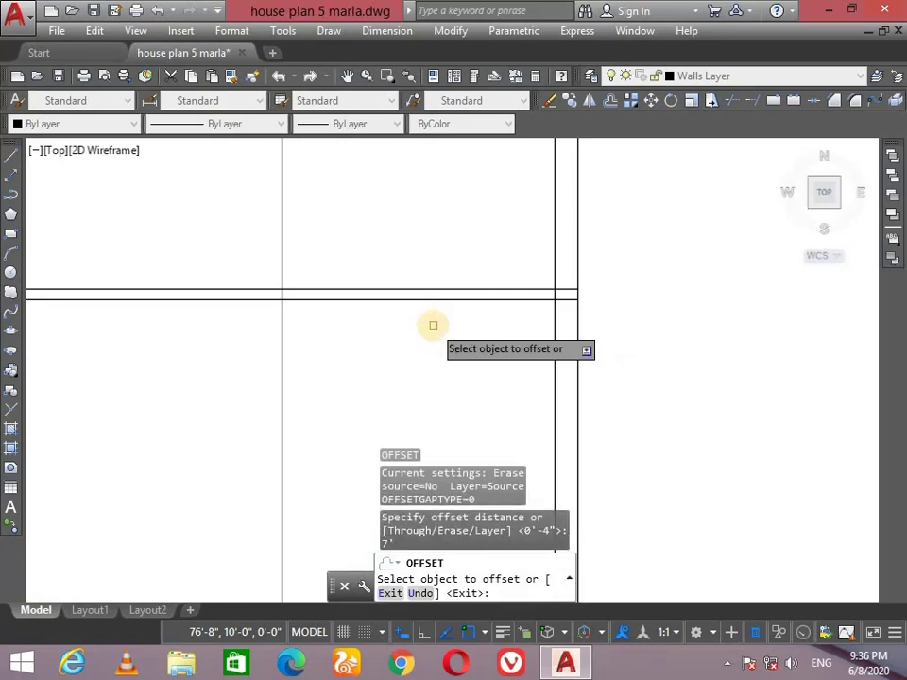
pyautogui.click(443, 301)
pyautogui.click(438, 405)
pyautogui.scroll(-4, 376, 226)
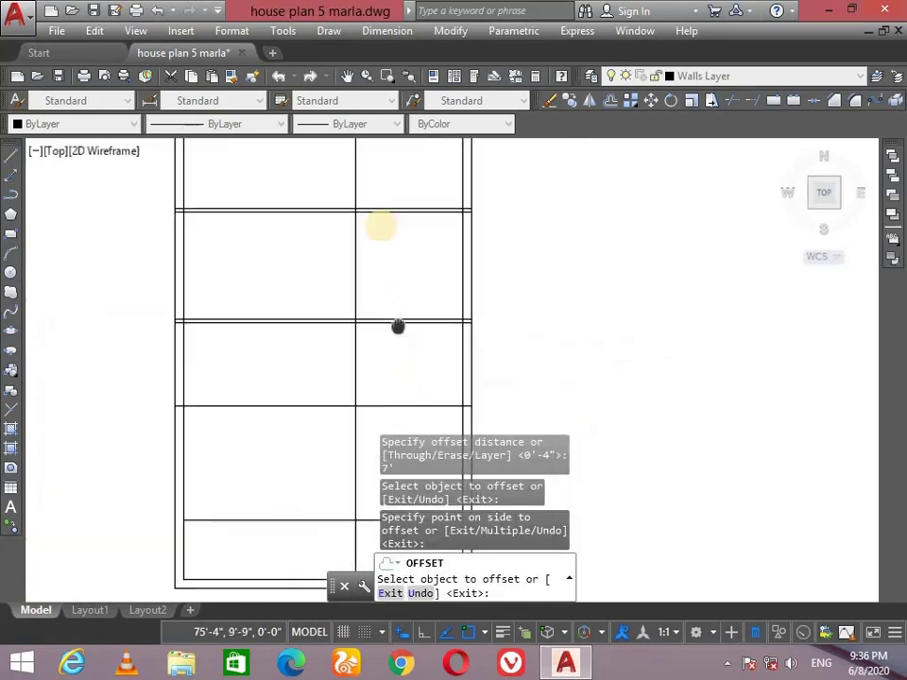
pyautogui.scroll(2, 372, 289)
pyautogui.scroll(4, 362, 339)
# Offset the new 7' line 4" downward to form a double-line wall
pyautogui.press('Return')
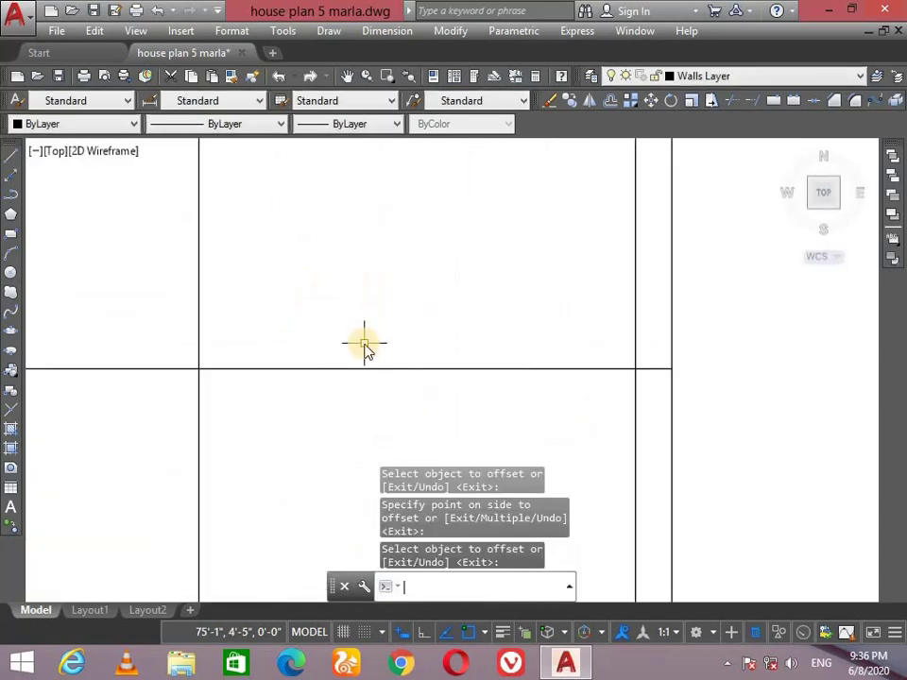
pyautogui.press('Return')
pyautogui.write('4"')
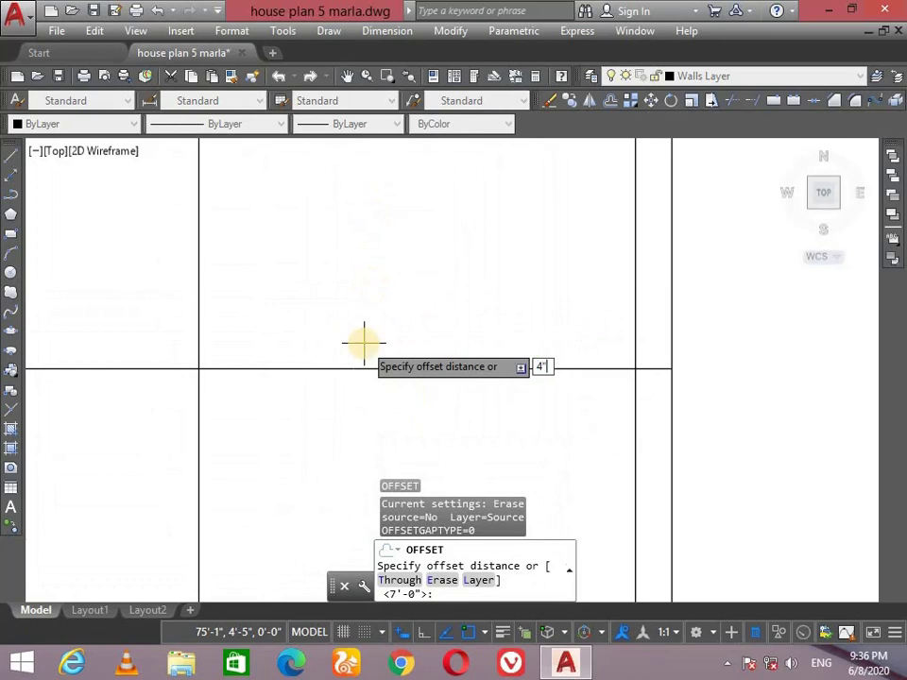
pyautogui.press('Return')
pyautogui.click(377, 369)
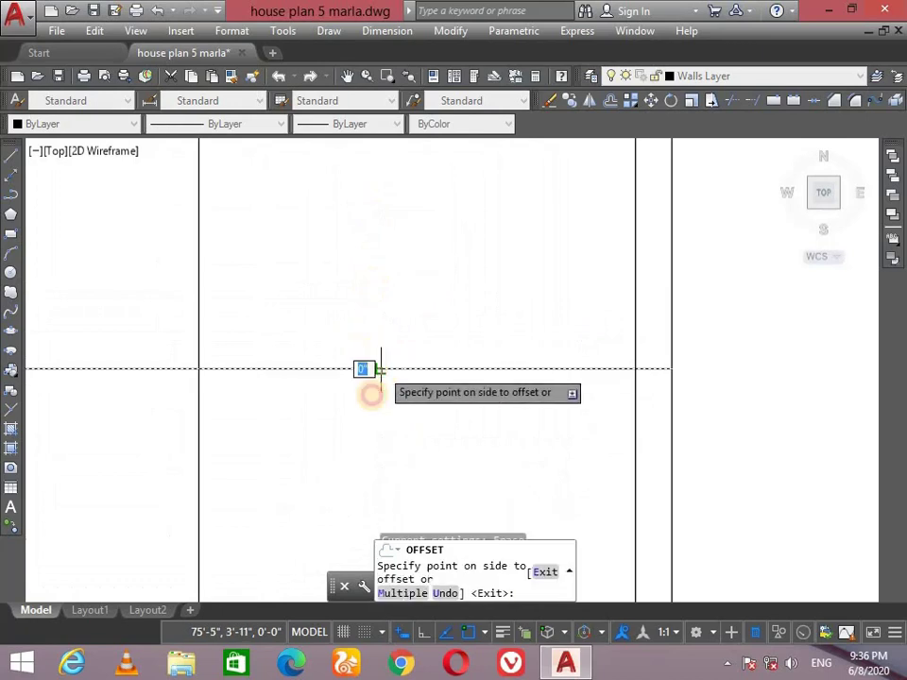
pyautogui.click(357, 414)
pyautogui.scroll(-3, 397, 392)
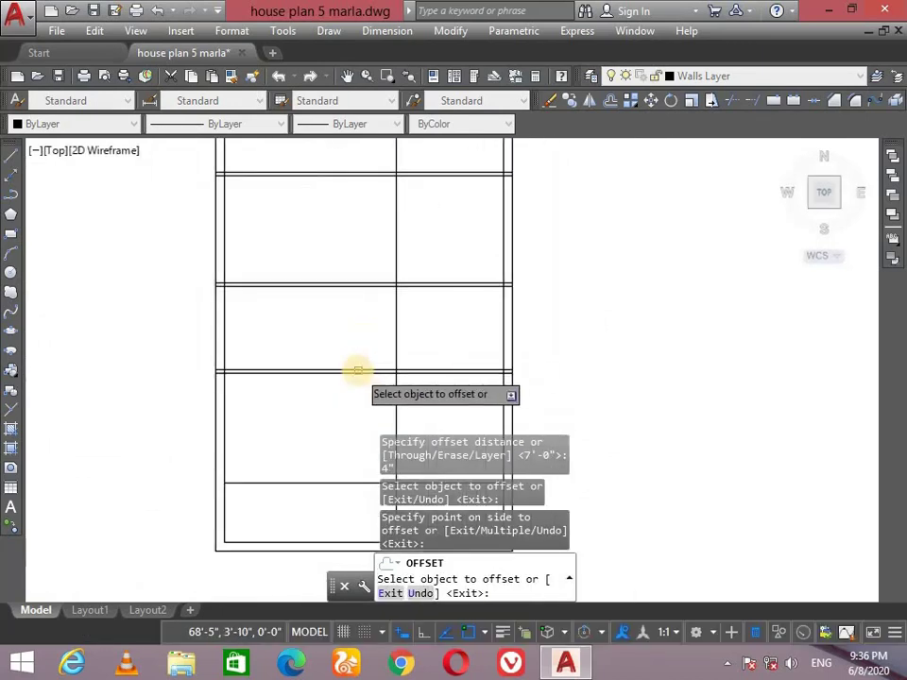
pyautogui.press('Return')
# Check the new horizontal wall line and reposition the plan view
pyautogui.scroll(-3, 368, 321)
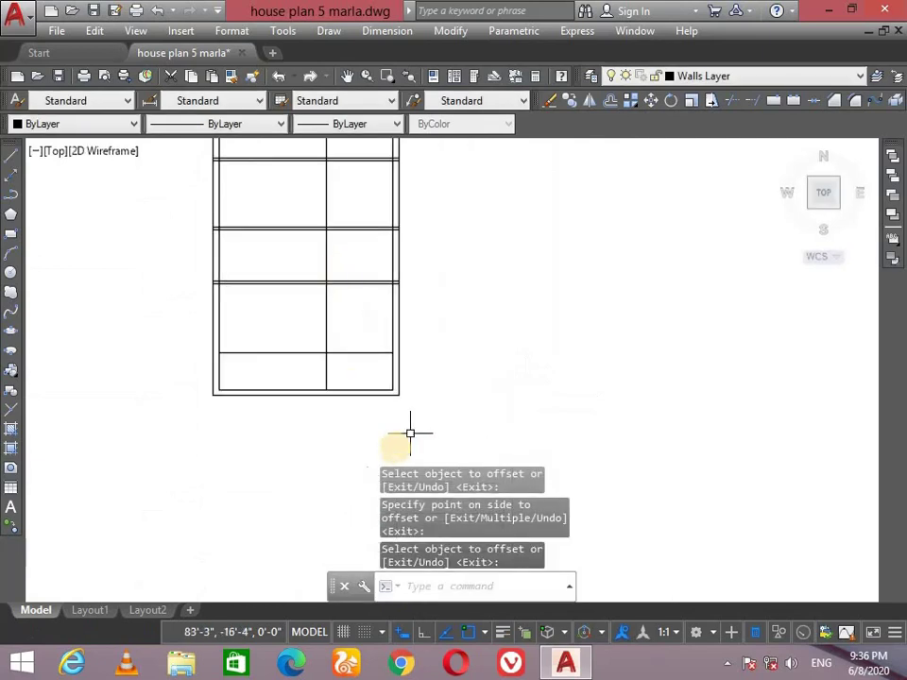
pyautogui.scroll(3, 381, 455)
pyautogui.scroll(2, 372, 364)
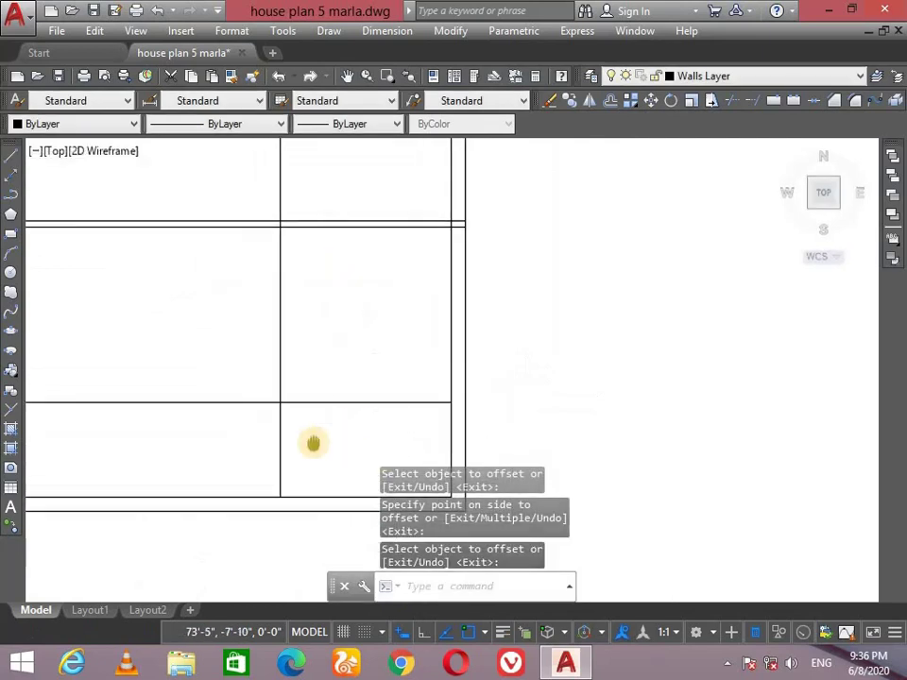
pyautogui.scroll(2, 337, 413)
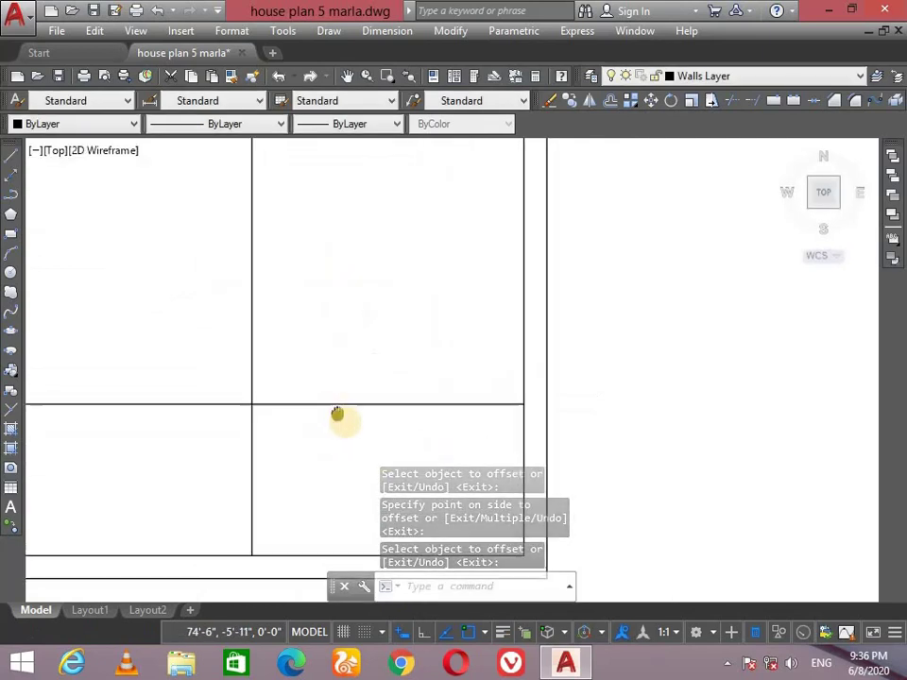
pyautogui.click(387, 413)
pyautogui.moveTo(370, 338); pyautogui.dragTo(429, 470, button='middle')
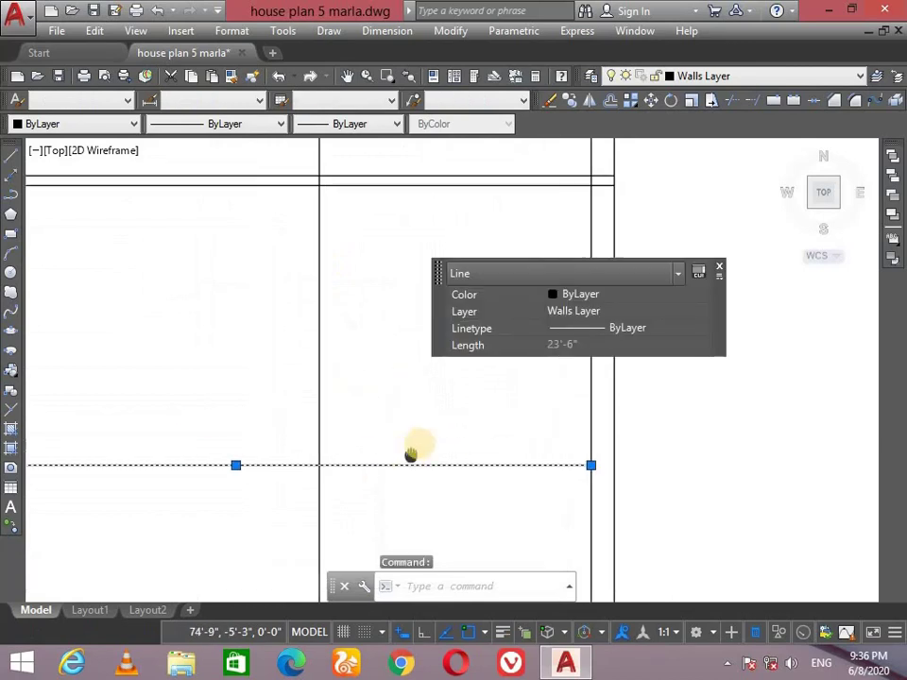
pyautogui.press('Escape')
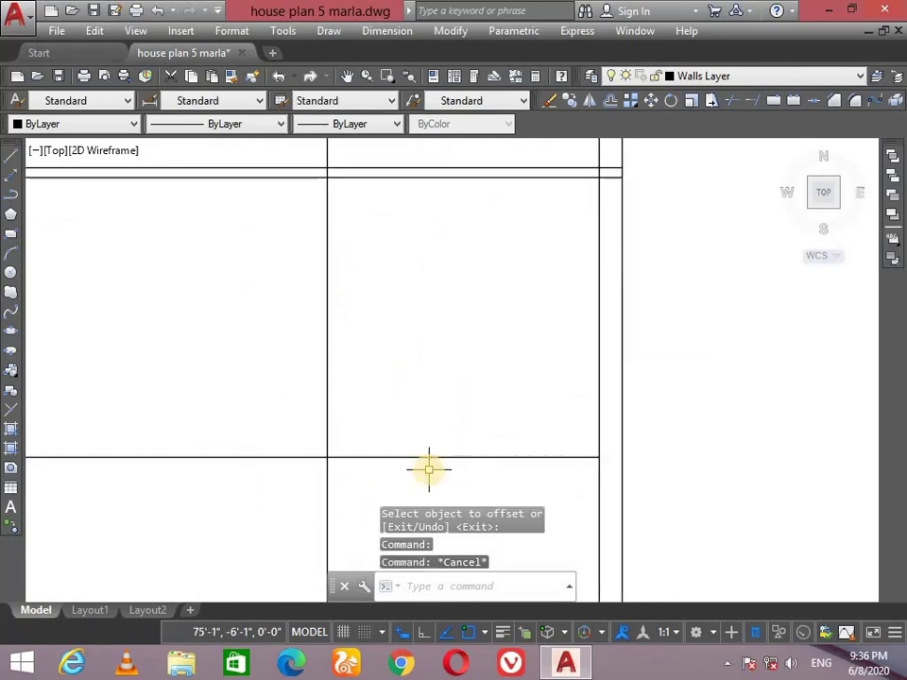
pyautogui.write('O')
# Offset the horizontal partition line 4" to make it a double-line wall
pyautogui.press('Return')
pyautogui.write("4'")
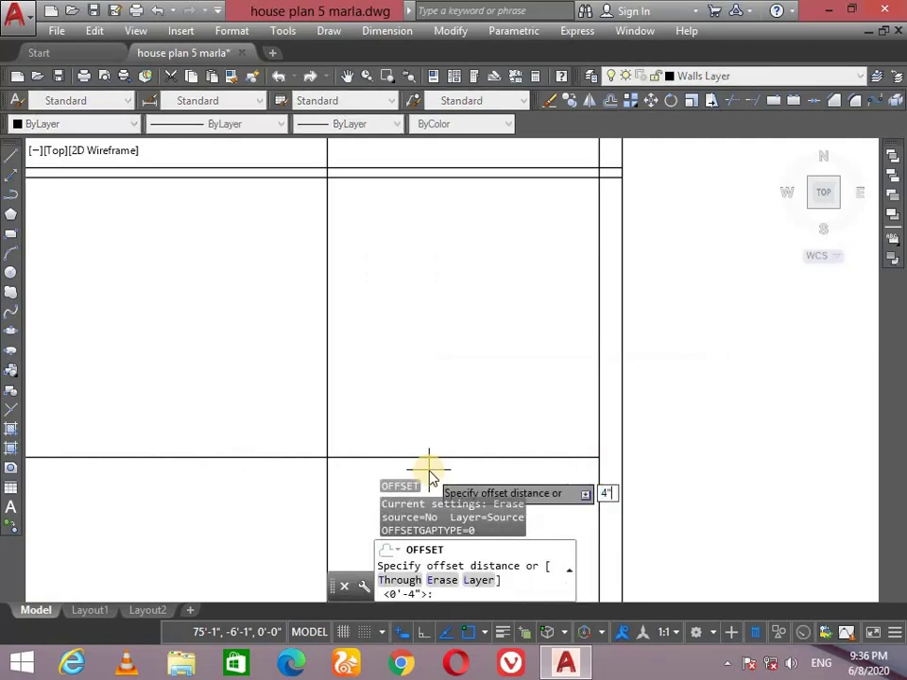
pyautogui.press('Return')
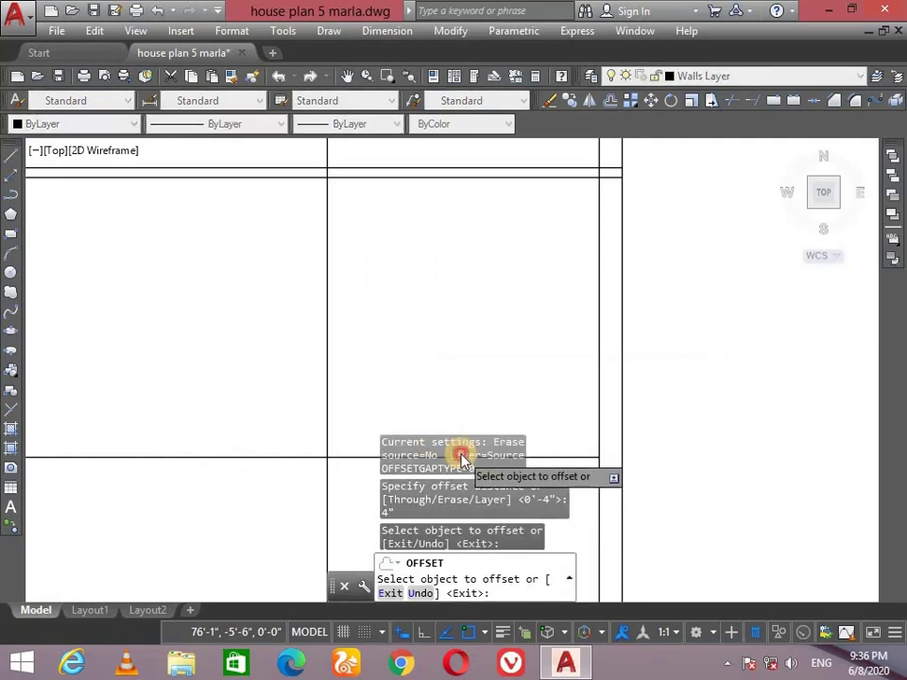
pyautogui.click(345, 457)
pyautogui.click(365, 400)
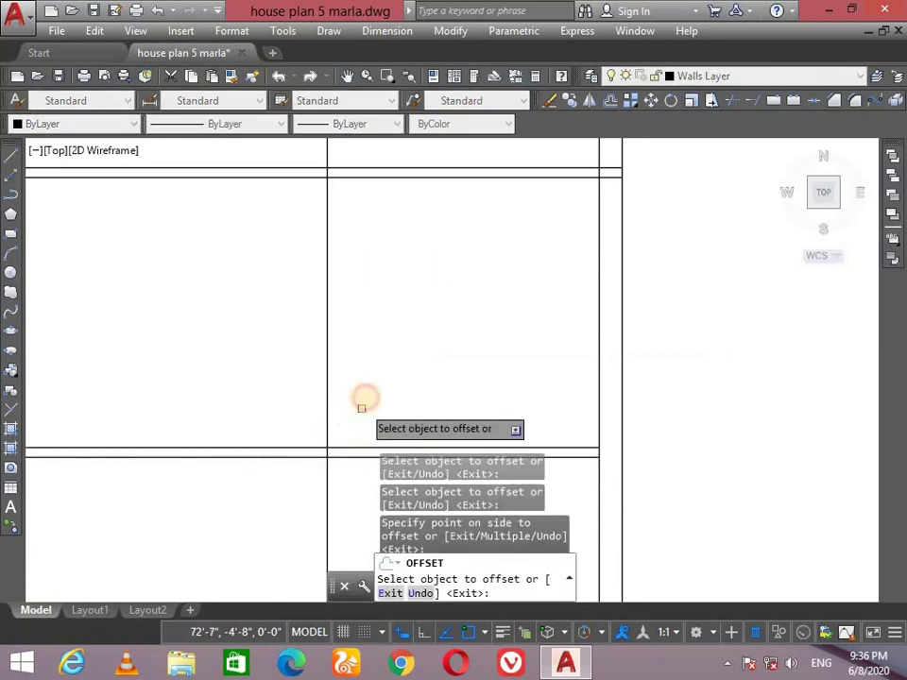
pyautogui.scroll(-2, 369, 378)
pyautogui.scroll(-1, 389, 370)
pyautogui.scroll(2, 389, 369)
pyautogui.scroll(2, 372, 360)
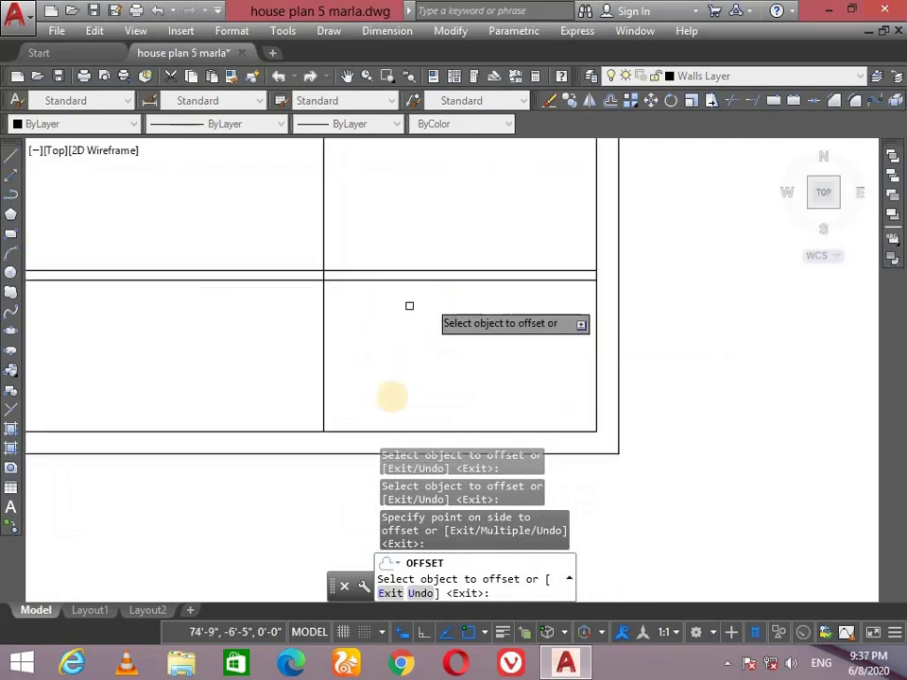
pyautogui.press('Return')
pyautogui.scroll(-5, 387, 361)
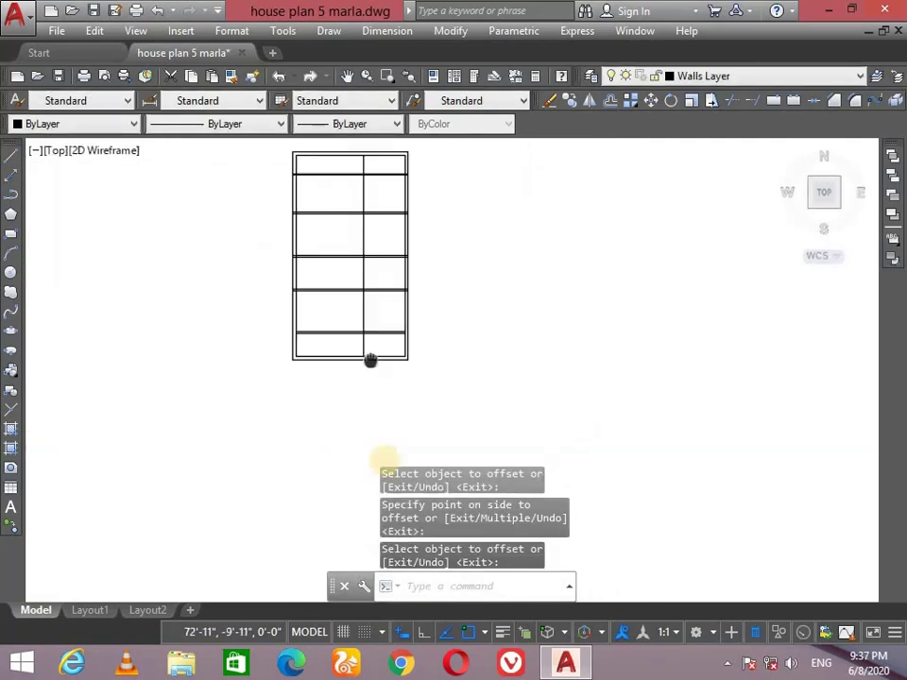
pyautogui.scroll(2, 396, 367)
pyautogui.scroll(2, 392, 359)
# Offset the vertical partition line 4" to its left
pyautogui.press('Return')
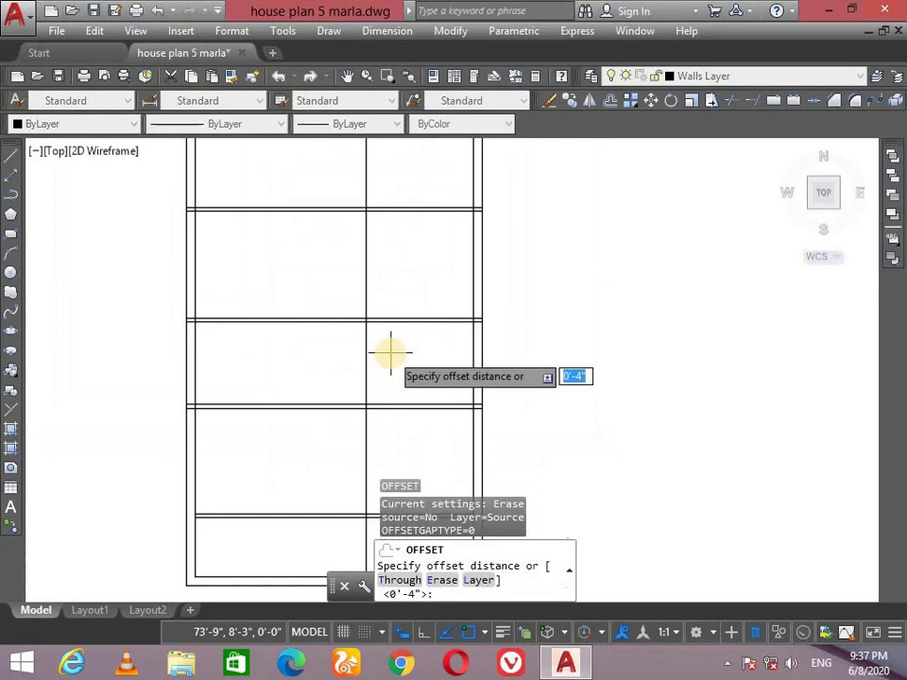
pyautogui.press('Return')
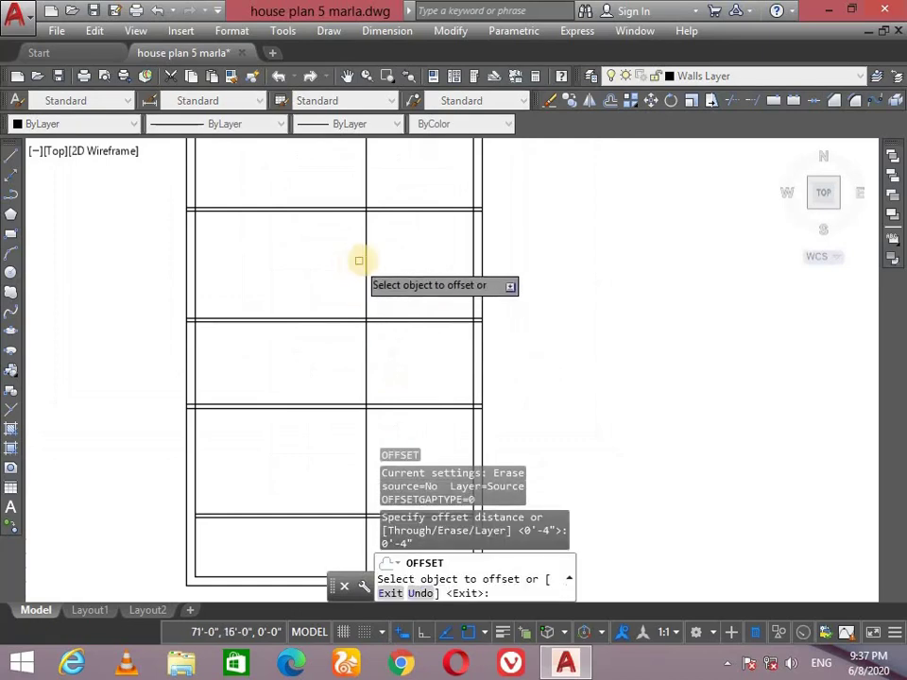
pyautogui.click(367, 253)
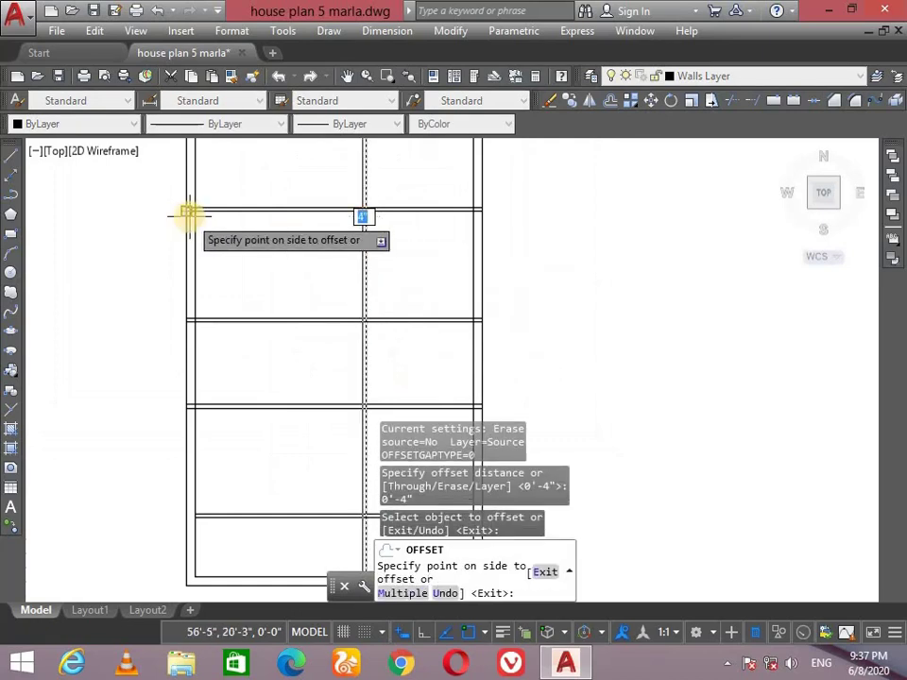
pyautogui.click(233, 279)
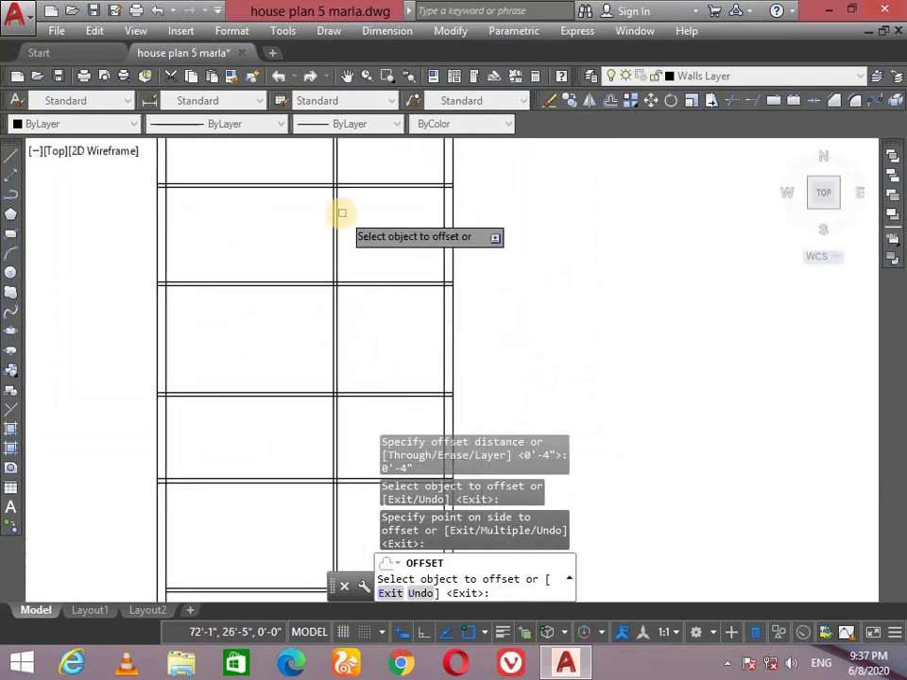
pyautogui.scroll(2, 340, 211)
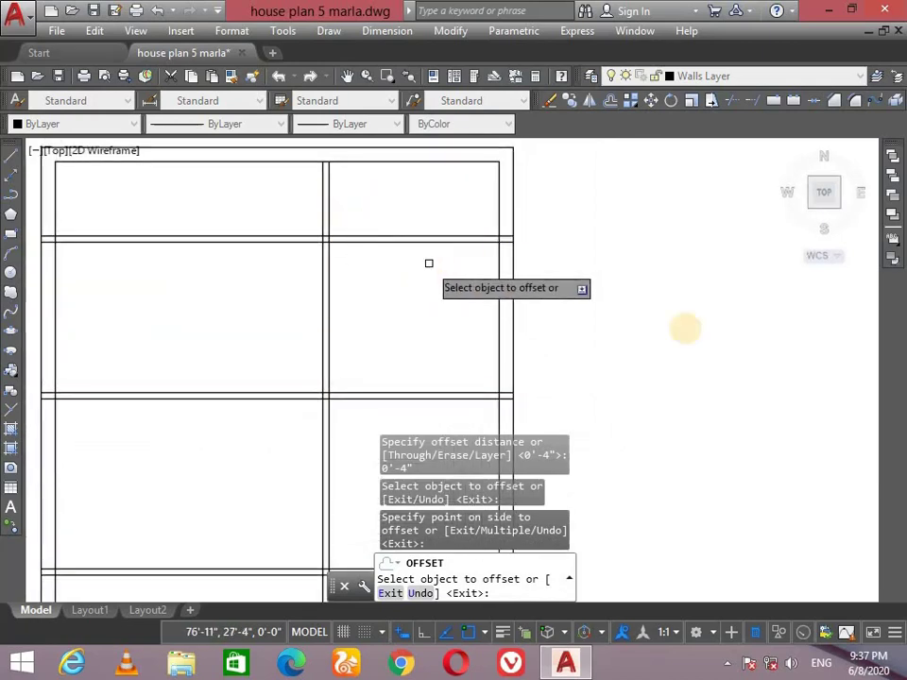
pyautogui.scroll(-4, 381, 352)
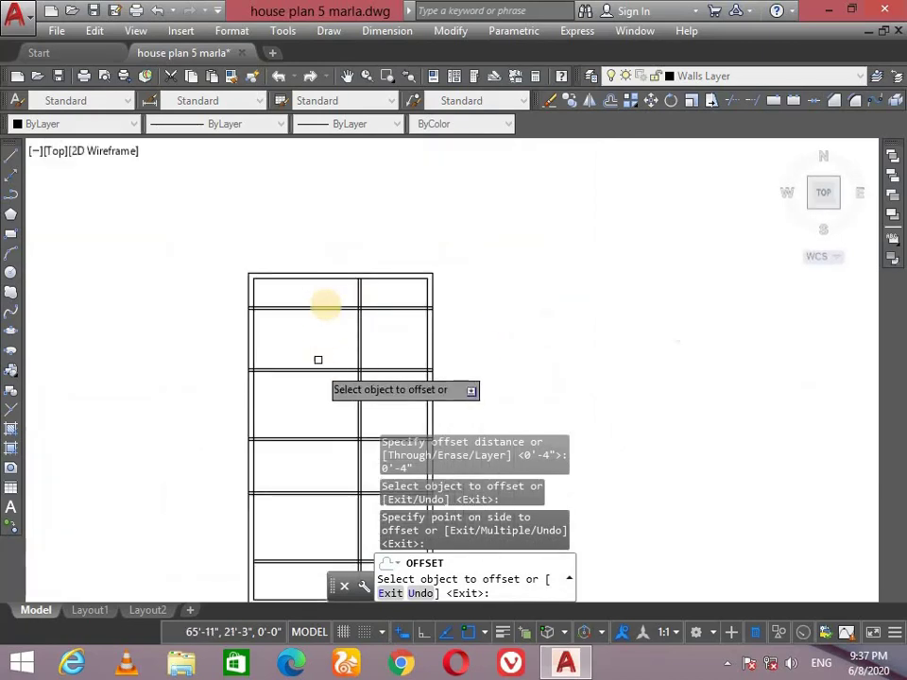
pyautogui.press('Escape')
# Pan the plan to bring the lower rooms into view
pyautogui.moveTo(327, 366); pyautogui.dragTo(332, 307, button='middle')
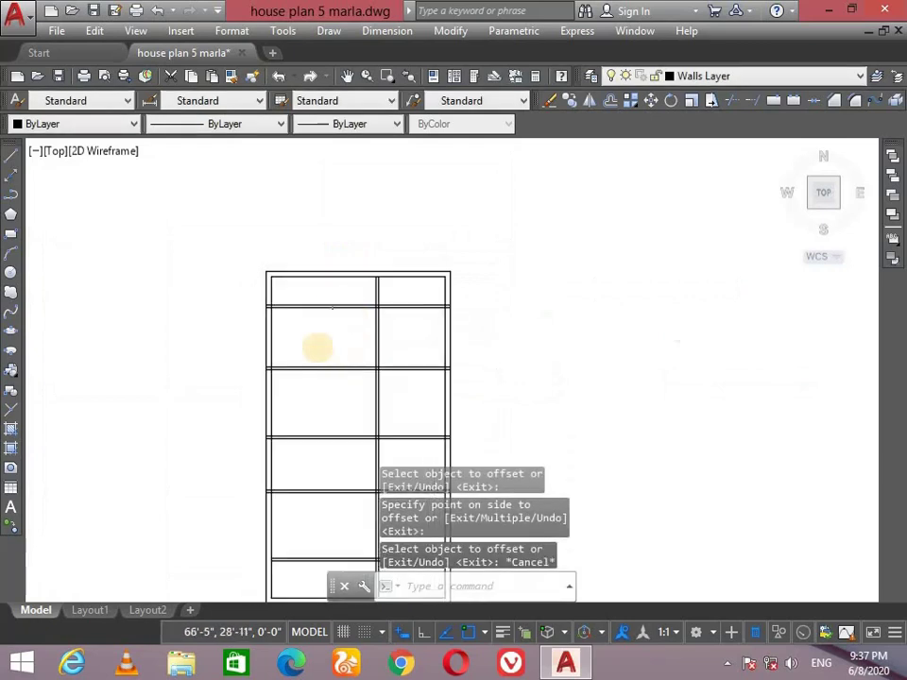
pyautogui.scroll(2, 332, 336)
pyautogui.moveTo(346, 371); pyautogui.dragTo(360, 300, button='middle')
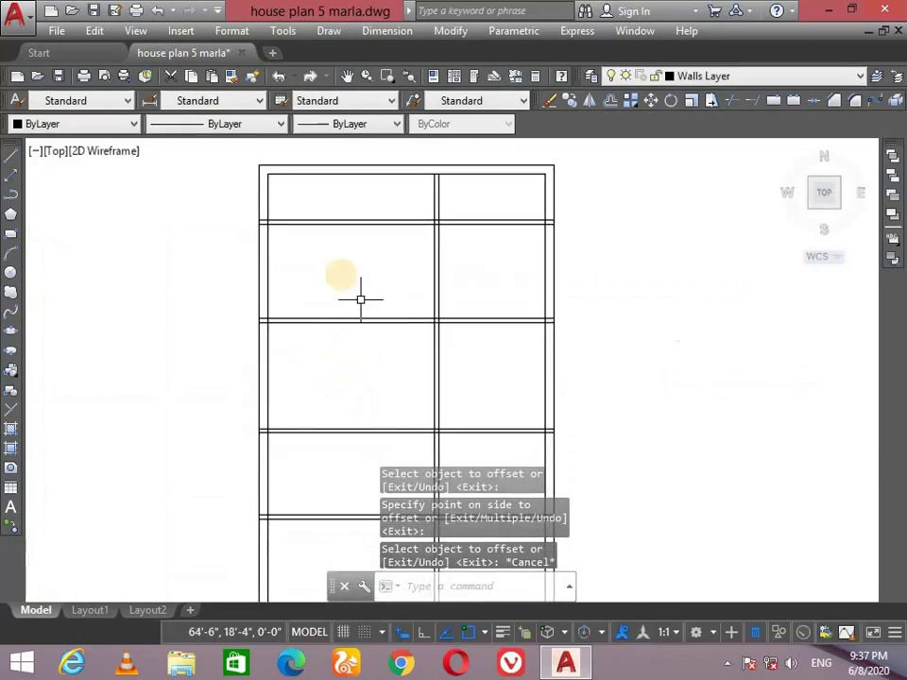
pyautogui.moveTo(379, 368); pyautogui.dragTo(379, 321, button='middle')
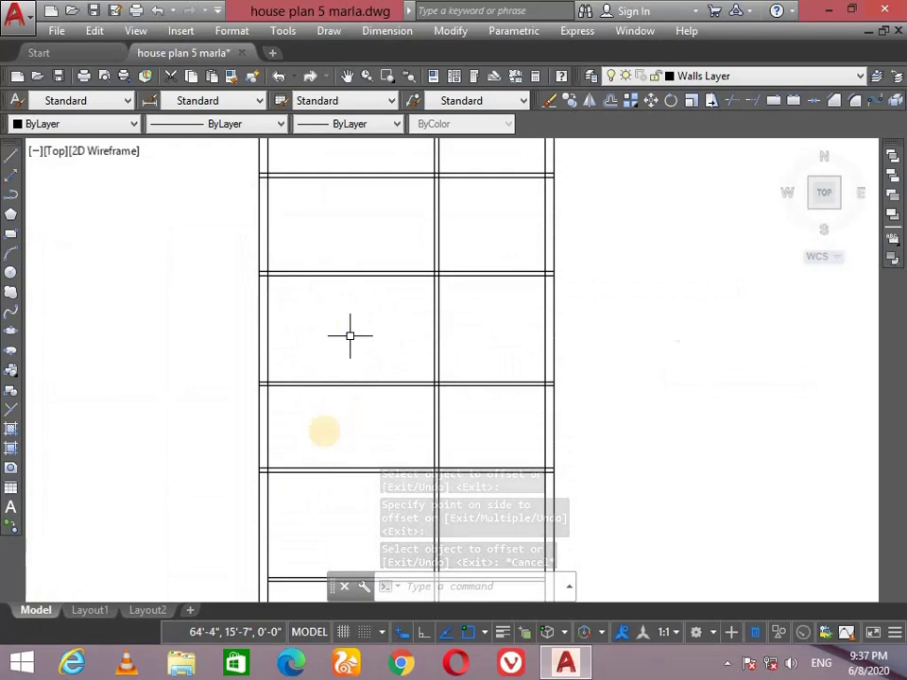
pyautogui.moveTo(354, 401); pyautogui.dragTo(362, 338, button='middle')
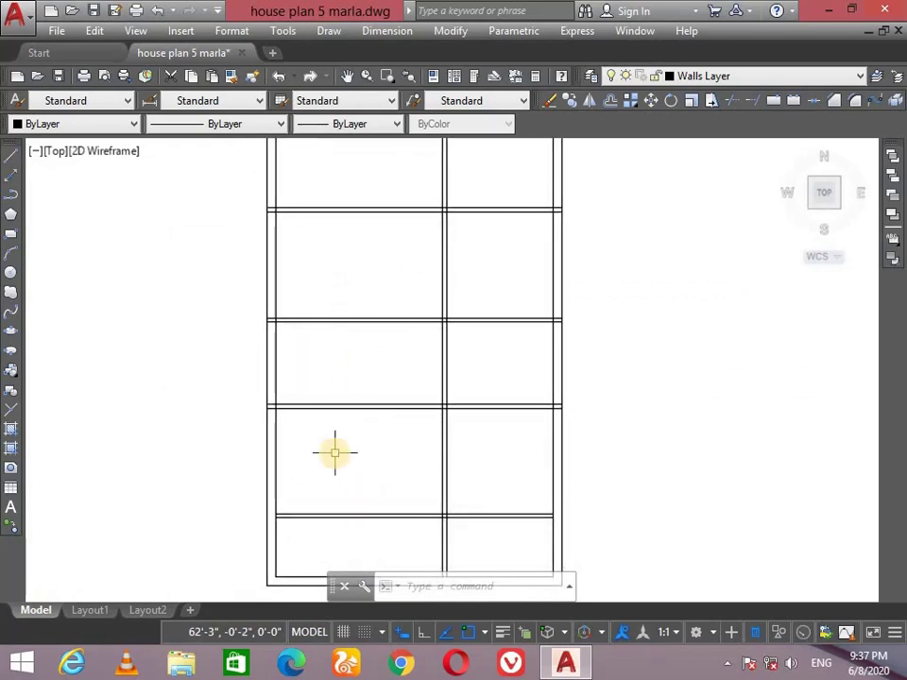
pyautogui.write('tr')
# Trim the overlapping lines at the first junction and the top-right wall corner
pyautogui.press('Return')
pyautogui.press('Return')
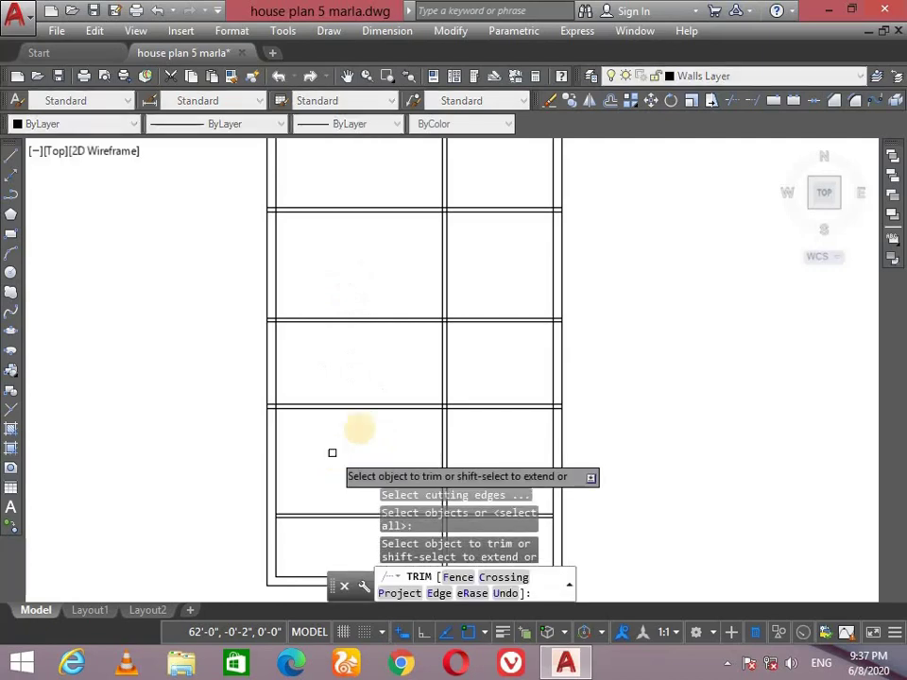
pyautogui.click(388, 371)
pyautogui.click(330, 435)
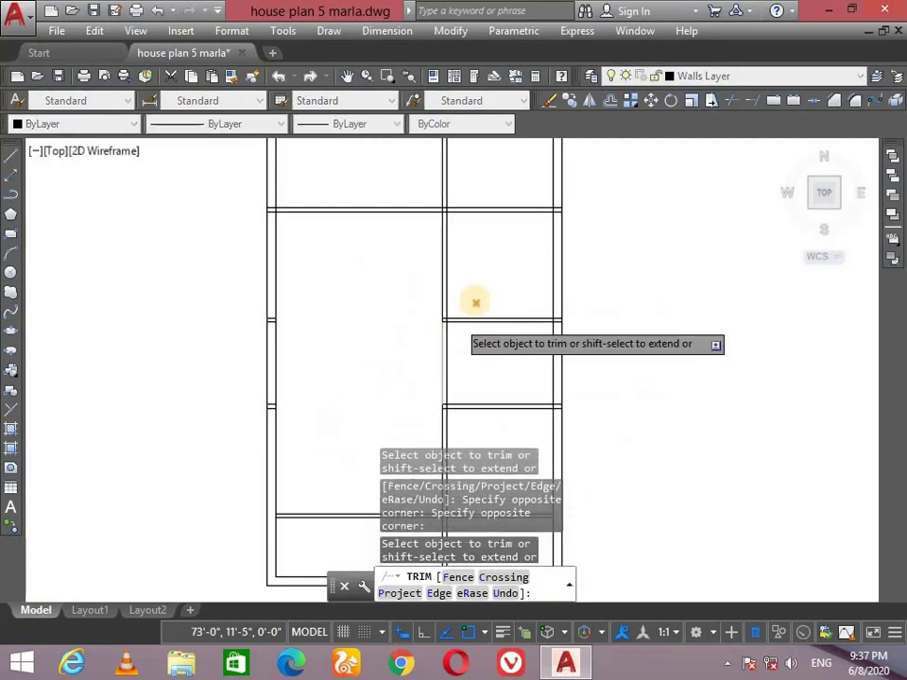
pyautogui.scroll(4, 400, 334)
pyautogui.moveTo(340, 368); pyautogui.dragTo(331, 378, button='middle')
pyautogui.scroll(-2, 266, 334)
pyautogui.scroll(-2, 344, 303)
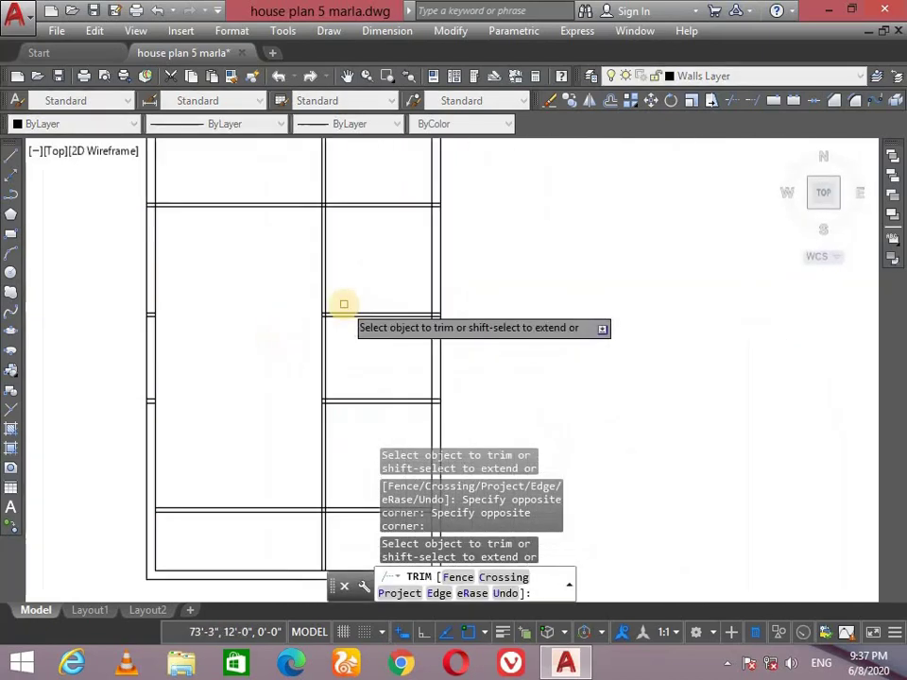
pyautogui.scroll(-2, 363, 266)
pyautogui.scroll(3, 384, 305)
pyautogui.moveTo(393, 317); pyautogui.dragTo(351, 270, button='middle')
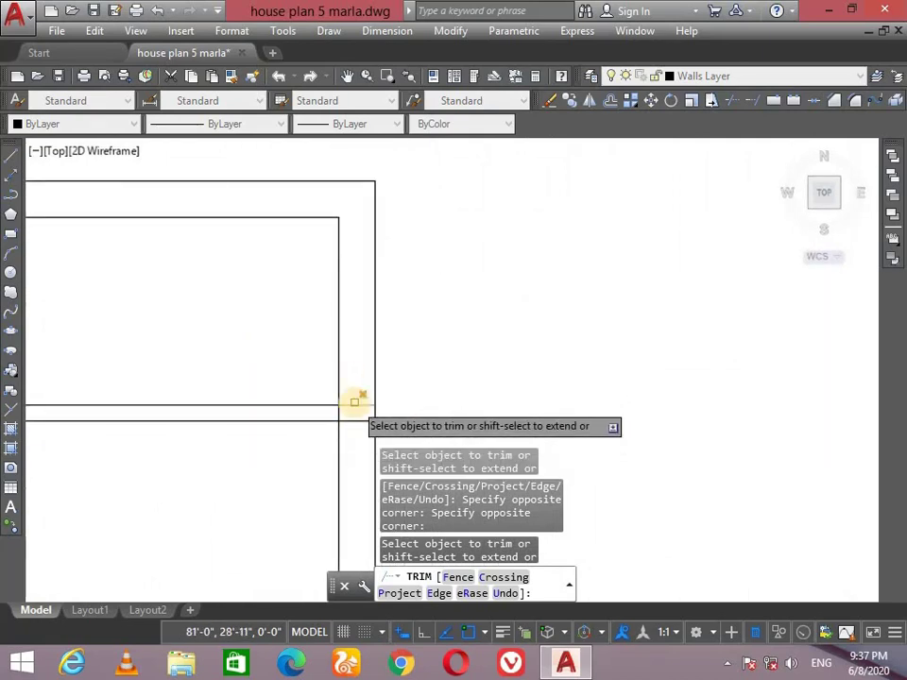
pyautogui.click(360, 388)
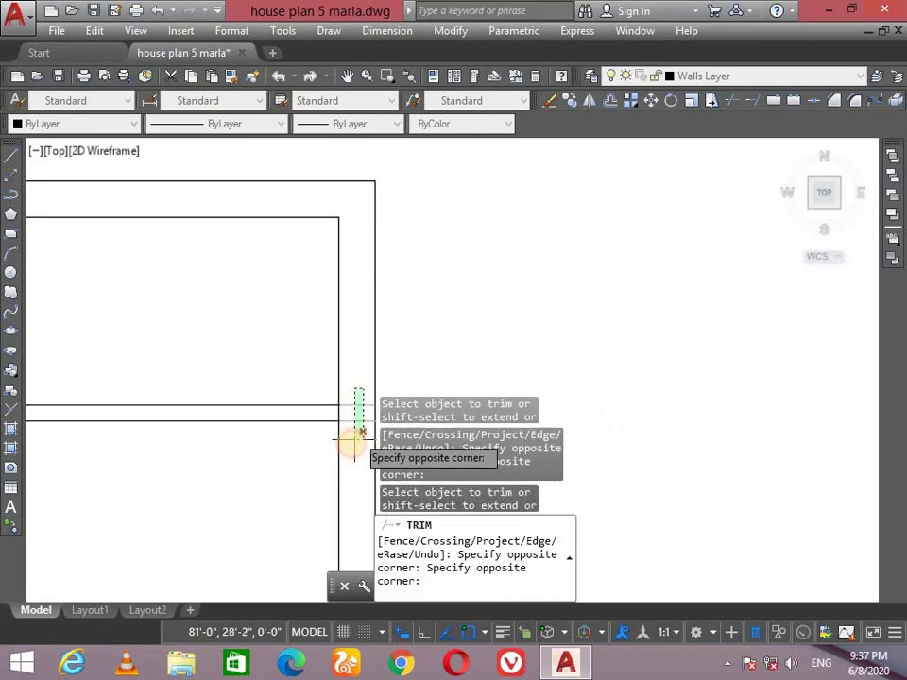
pyautogui.click(348, 439)
# Trim the crossing wall lines at the next partition junction
pyautogui.scroll(-1, 345, 415)
pyautogui.scroll(1, 343, 413)
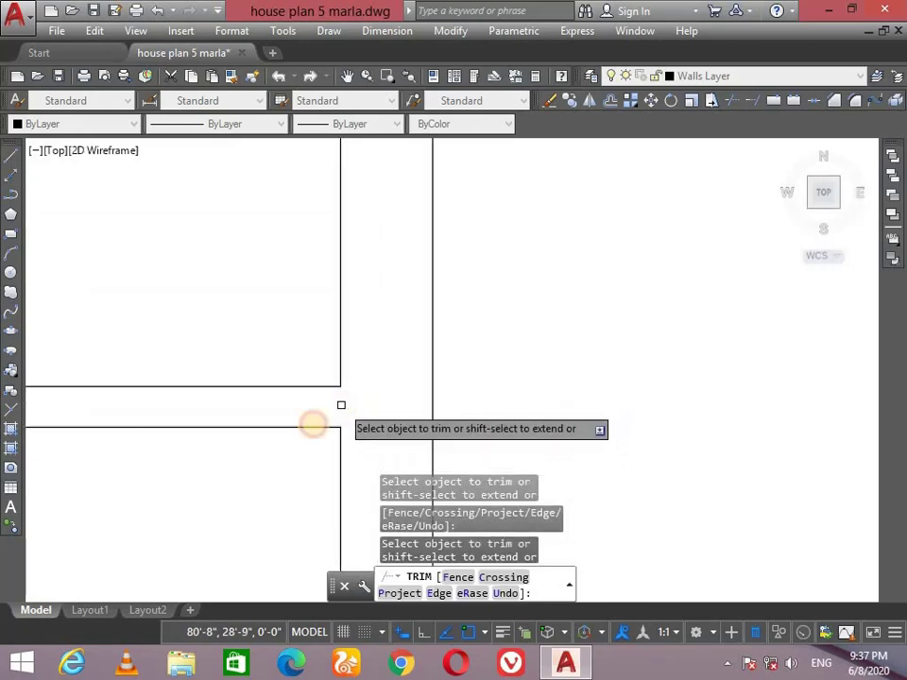
pyautogui.scroll(-1, 486, 350)
pyautogui.scroll(-1, 247, 374)
pyautogui.scroll(-1, 330, 394)
pyautogui.scroll(3, 330, 394)
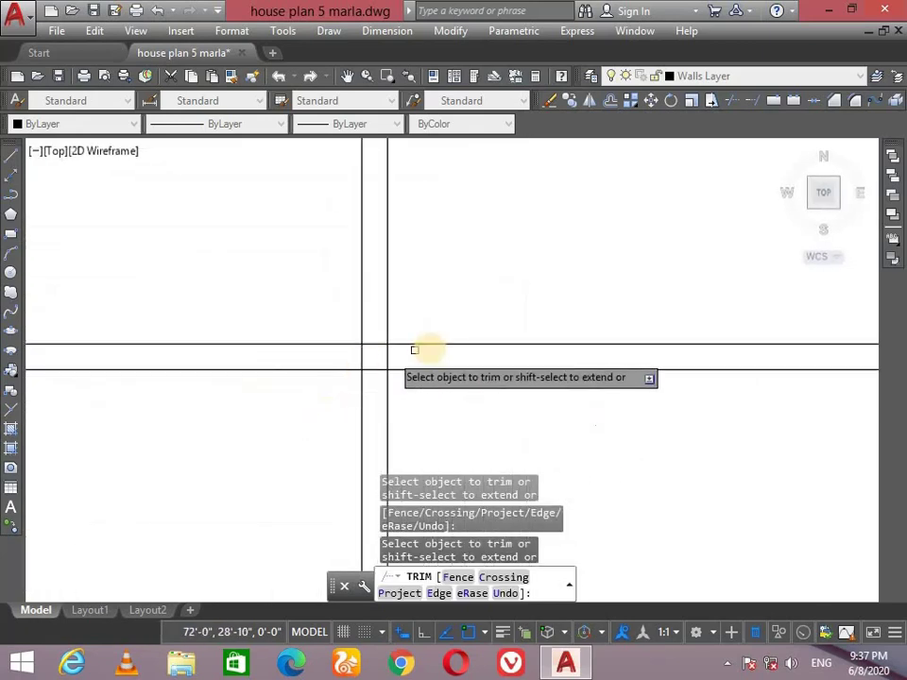
pyautogui.click(392, 355)
pyautogui.click(360, 352)
pyautogui.click(379, 333)
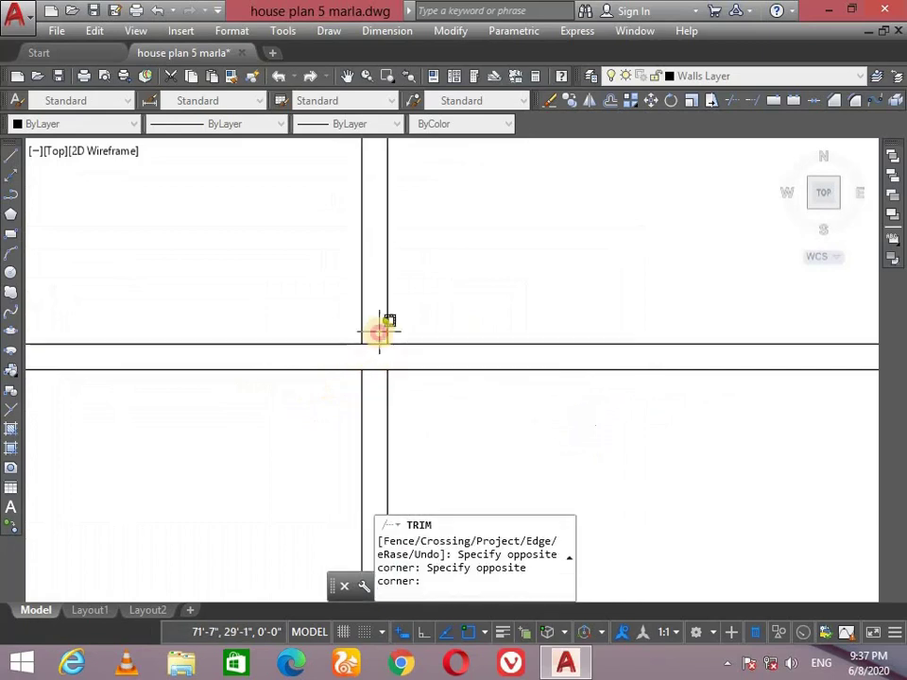
pyautogui.click(368, 403)
# Trim the lines crossing at another wall corner
pyautogui.scroll(-2, 397, 345)
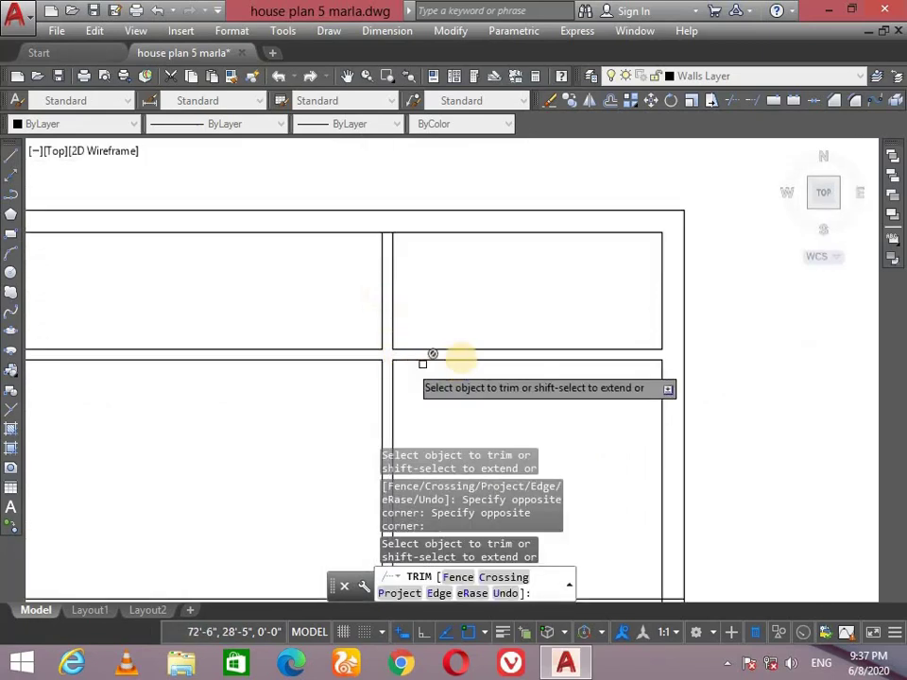
pyautogui.scroll(-1, 425, 364)
pyautogui.scroll(1, 218, 371)
pyautogui.scroll(3, 205, 356)
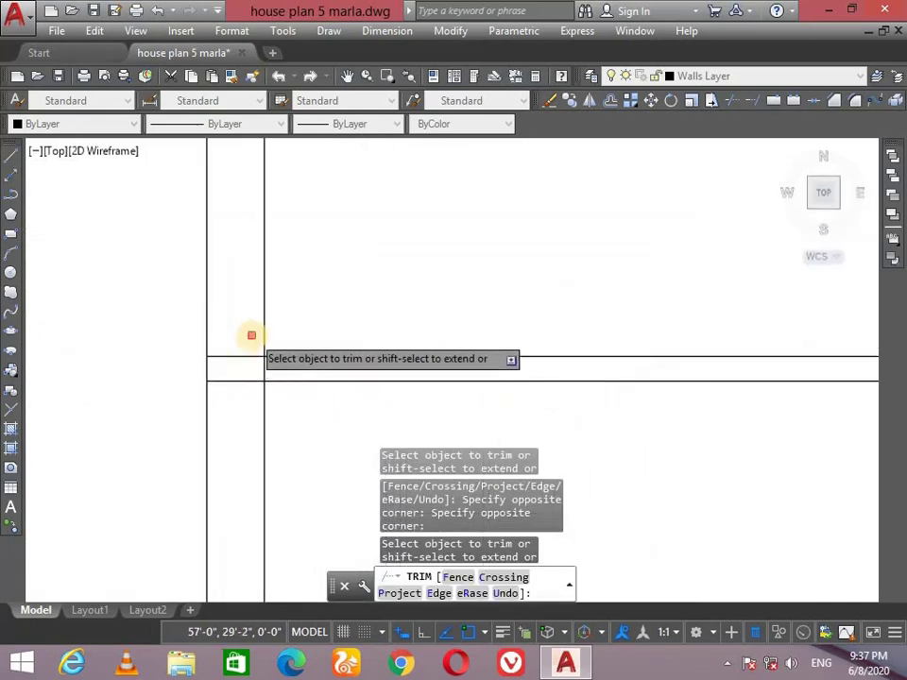
pyautogui.scroll(-3, 264, 396)
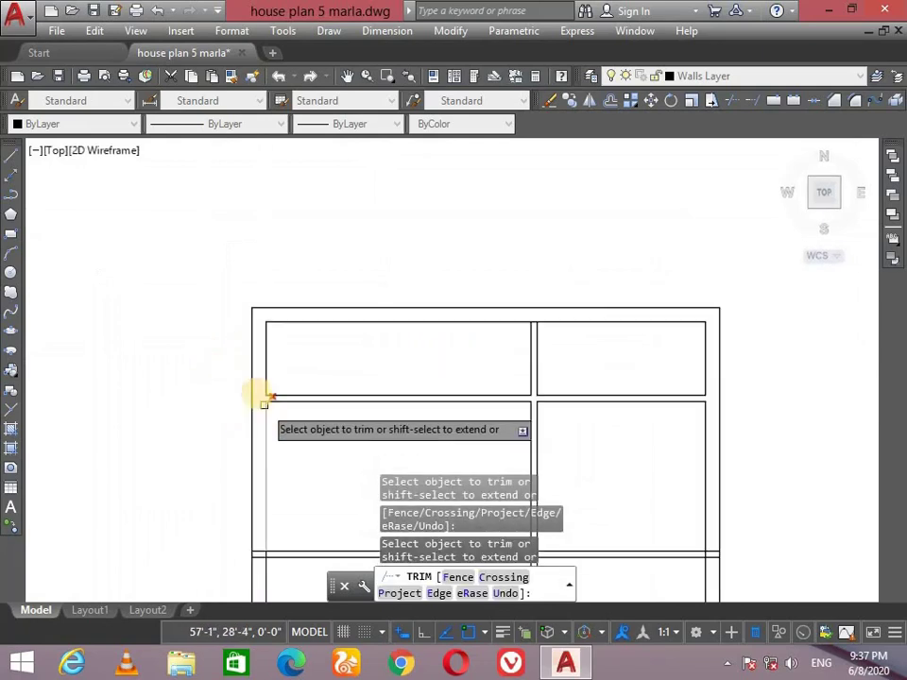
pyautogui.scroll(-2, 263, 403)
pyautogui.scroll(4, 426, 335)
pyautogui.moveTo(408, 285)
pyautogui.mouseDown(button='middle')
pyautogui.moveTo(256, 413)
pyautogui.moveTo(264, 403)
pyautogui.mouseUp(button='middle')
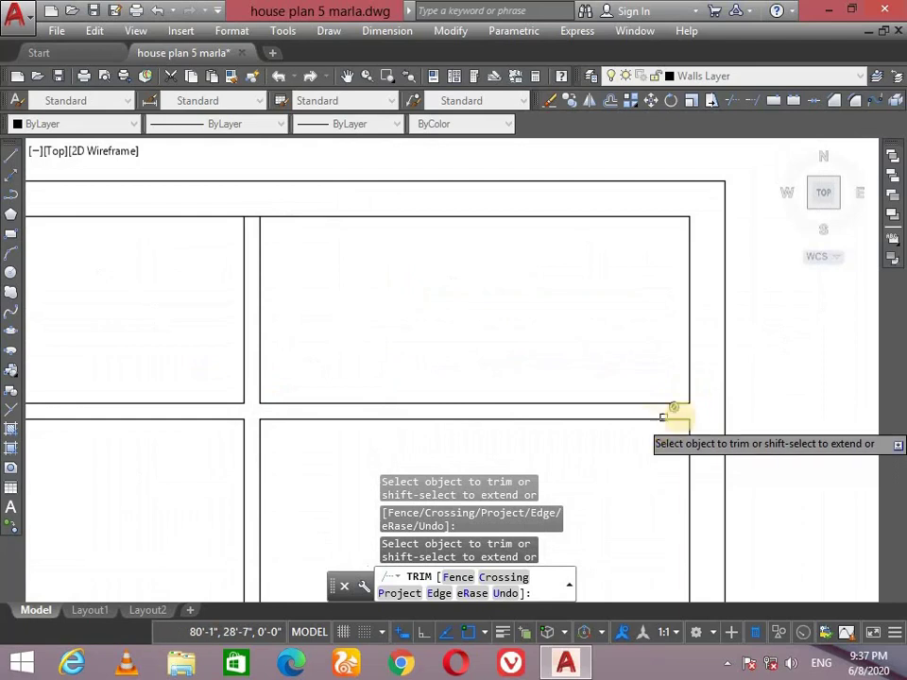
pyautogui.scroll(1, 631, 366)
pyautogui.scroll(2, 624, 358)
pyautogui.scroll(2, 604, 303)
pyautogui.scroll(2, 608, 367)
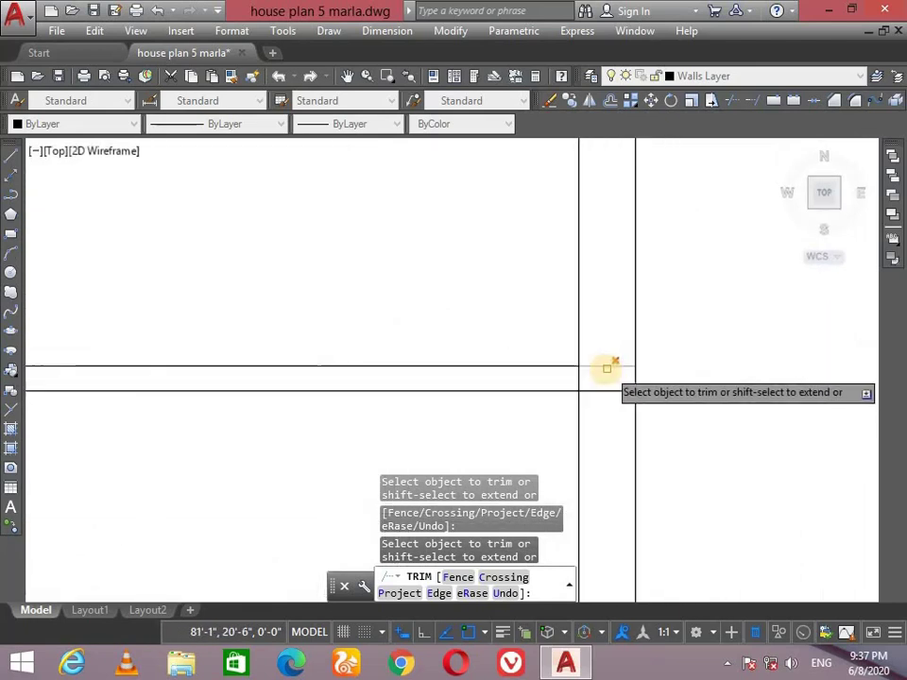
pyautogui.click(620, 332)
pyautogui.click(608, 377)
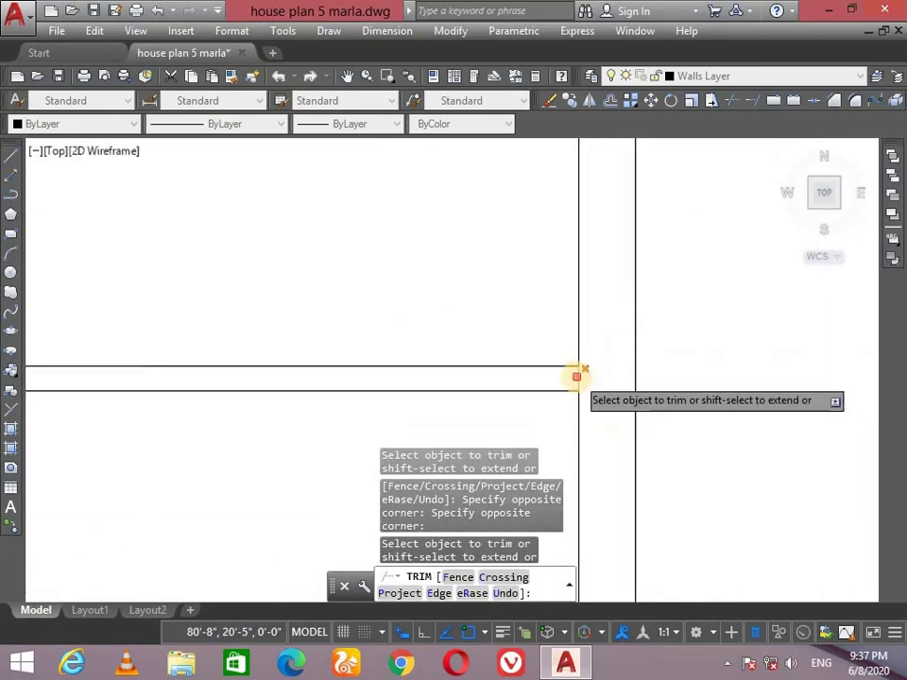
# Trim the remaining overlapping wall lines at the partition junctions
pyautogui.scroll(-3, 409, 377)
pyautogui.scroll(3, 384, 365)
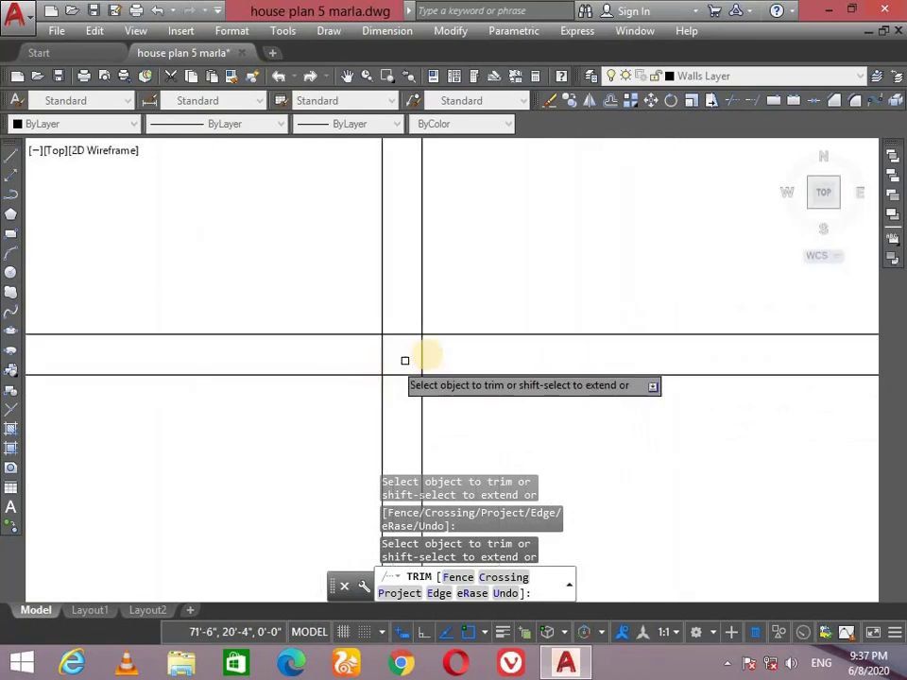
pyautogui.click(405, 360)
pyautogui.click(385, 336)
pyautogui.click(400, 312)
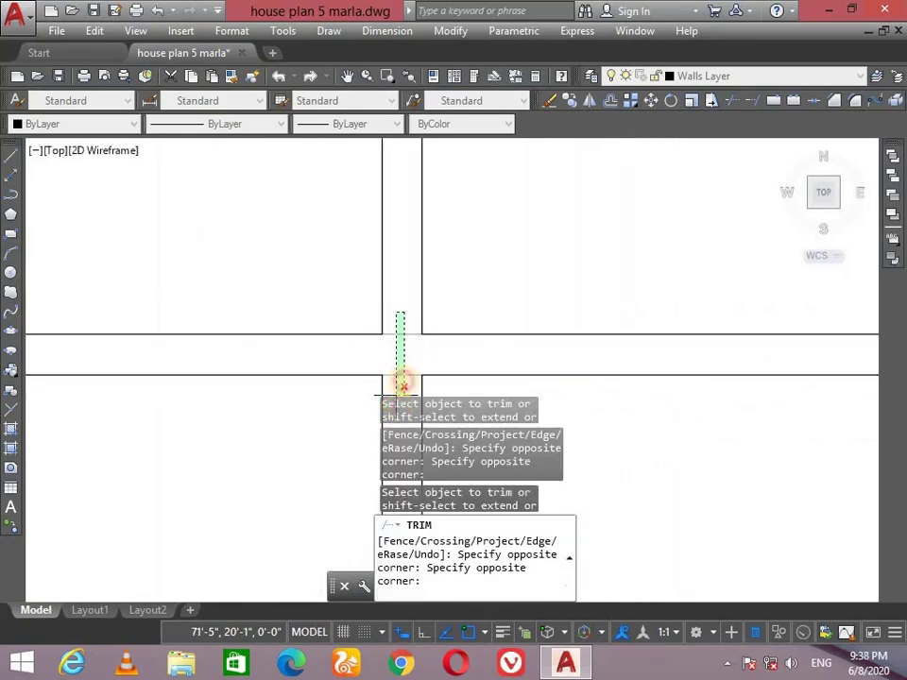
pyautogui.click(404, 381)
pyautogui.scroll(-2, 480, 275)
pyautogui.scroll(-2, 533, 298)
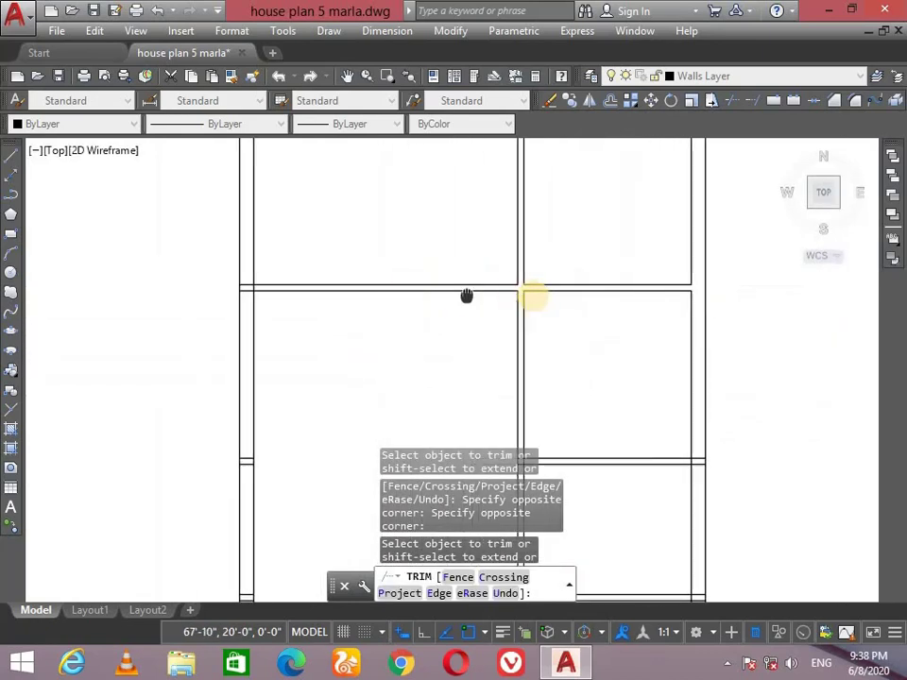
pyautogui.scroll(2, 346, 300)
pyautogui.scroll(1, 308, 263)
pyautogui.scroll(4, 330, 281)
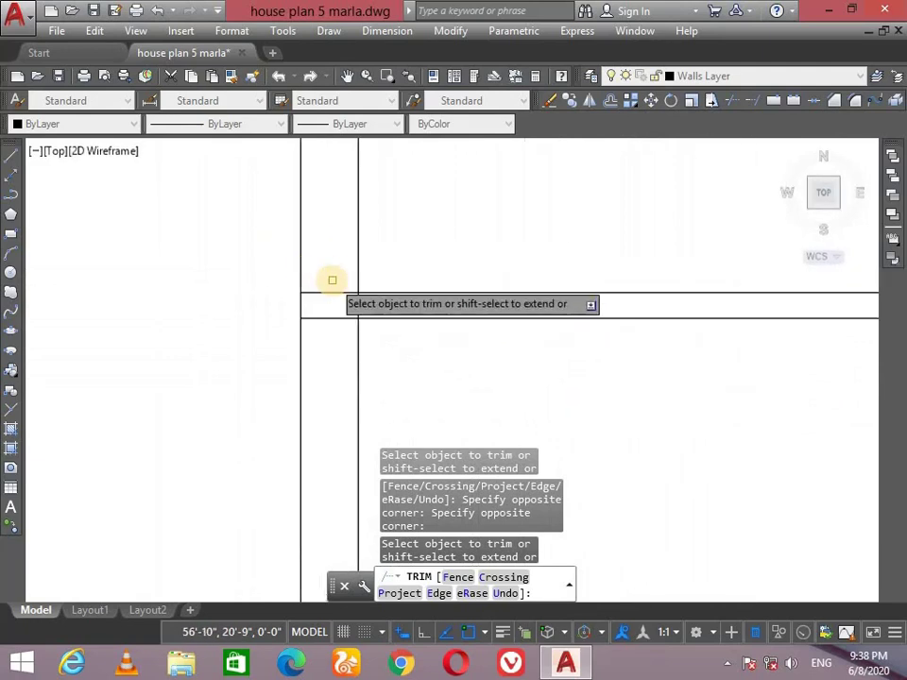
pyautogui.click(329, 282)
pyautogui.click(326, 304)
pyautogui.scroll(-1, 367, 314)
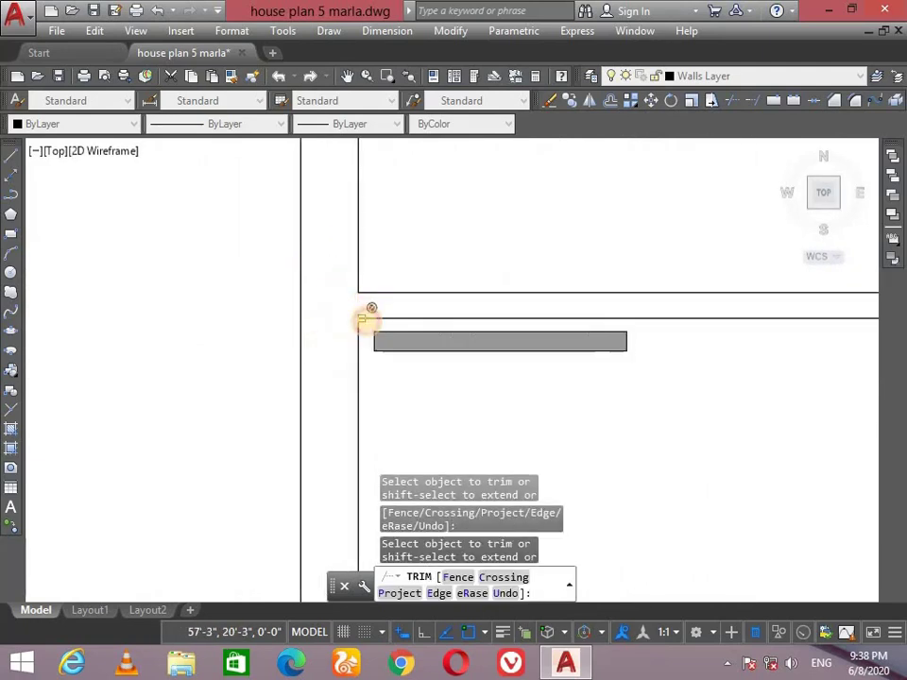
pyautogui.scroll(-3, 416, 359)
# Trim the overlapping wall lines at the central partition junctions
pyautogui.scroll(-2, 453, 387)
pyautogui.scroll(-1, 378, 390)
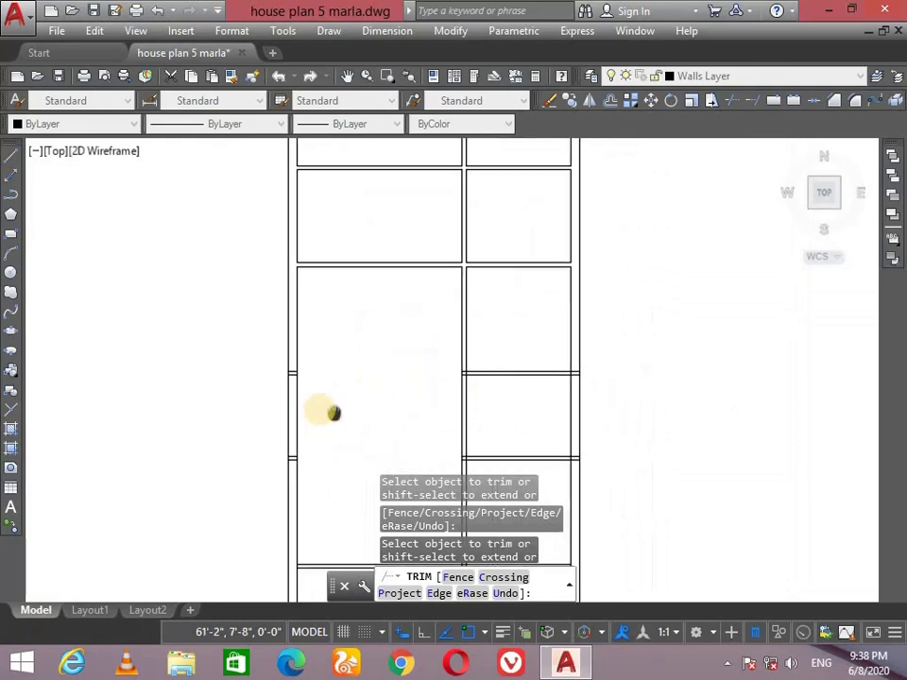
pyautogui.scroll(1, 501, 387)
pyautogui.scroll(4, 567, 363)
pyautogui.scroll(4, 547, 344)
pyautogui.click(547, 334)
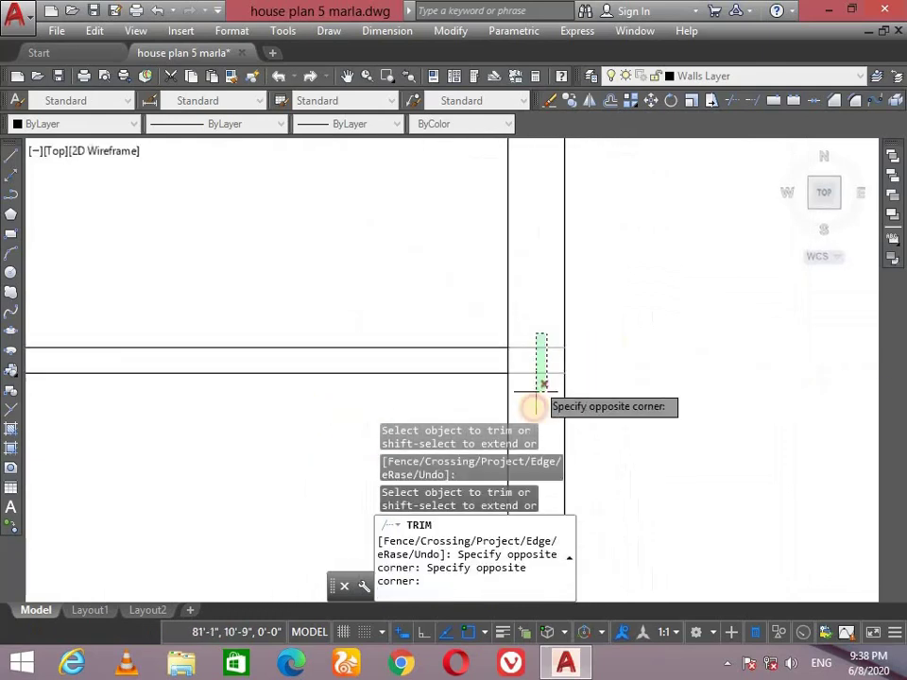
pyautogui.click(536, 385)
pyautogui.click(503, 359)
pyautogui.click(507, 363)
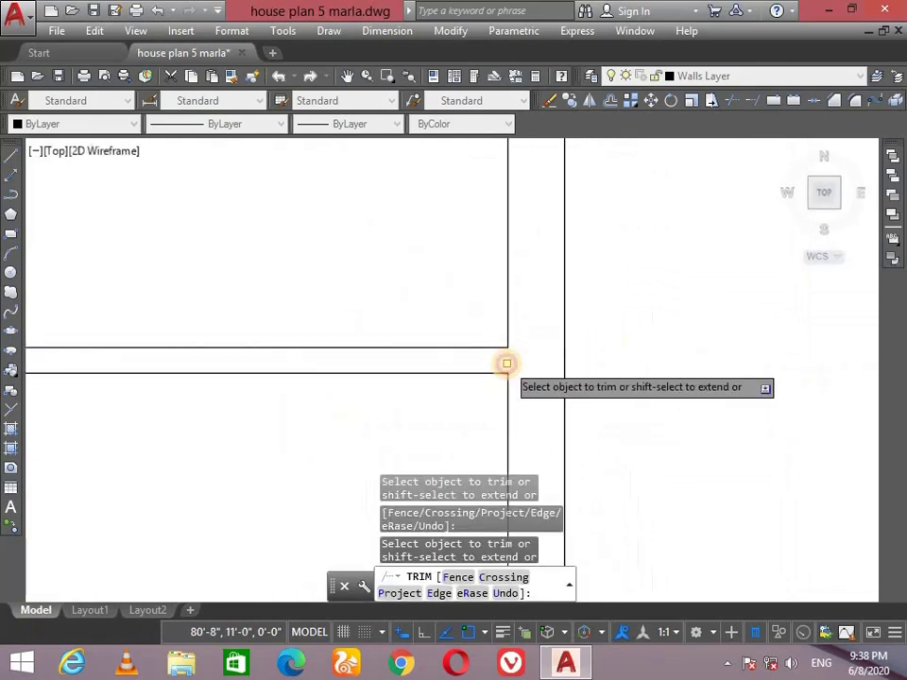
pyautogui.scroll(-2, 510, 345)
pyautogui.scroll(3, 546, 258)
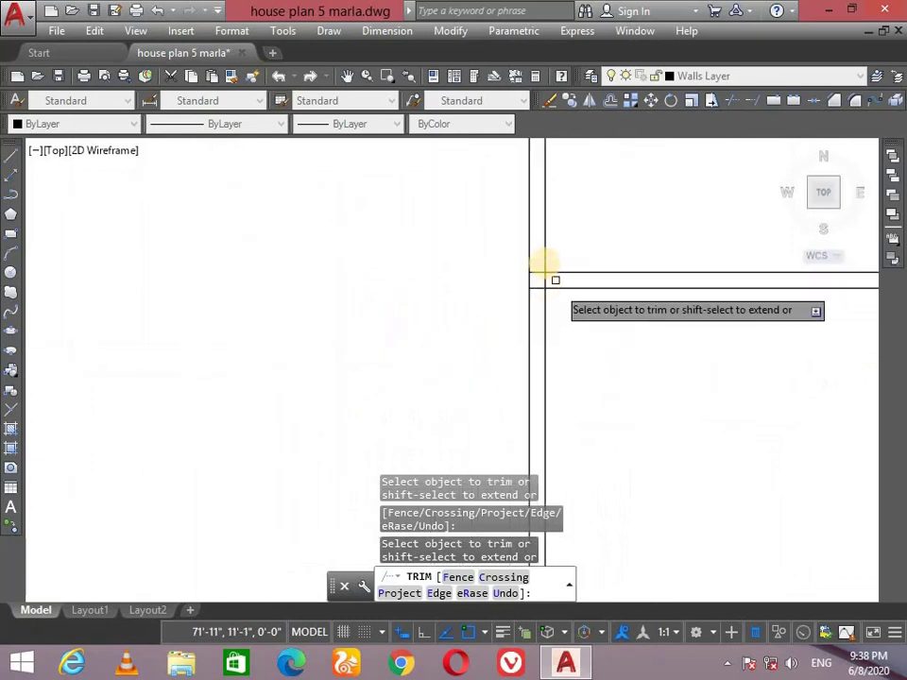
pyautogui.scroll(1, 533, 260)
pyautogui.click(537, 266)
pyautogui.click(544, 281)
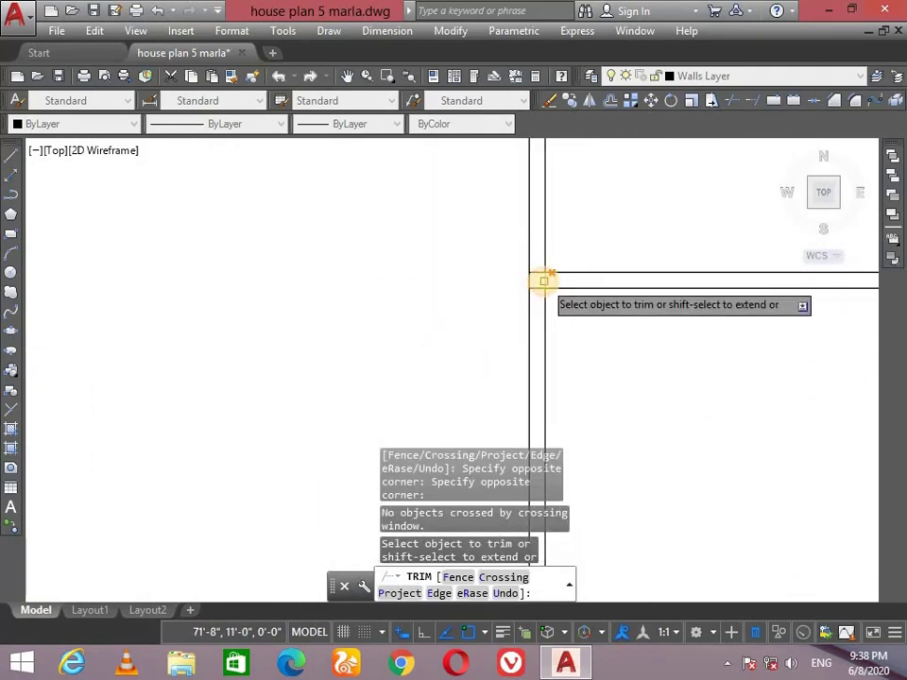
pyautogui.click(545, 280)
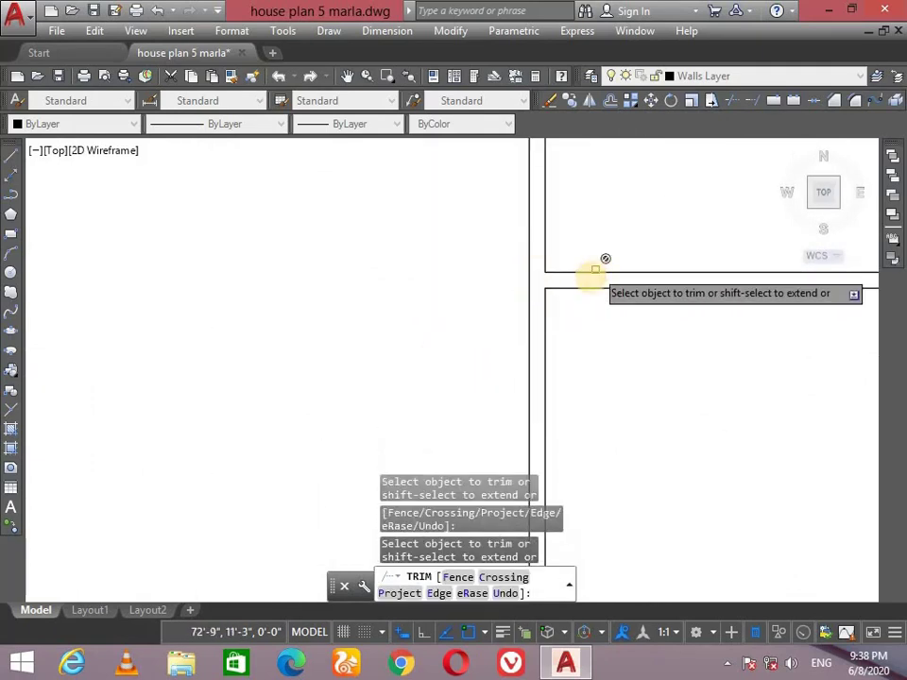
pyautogui.scroll(-3, 529, 248)
pyautogui.scroll(4, 453, 288)
# Trim the wall line ends at the right and left partition junctions
pyautogui.click(406, 333)
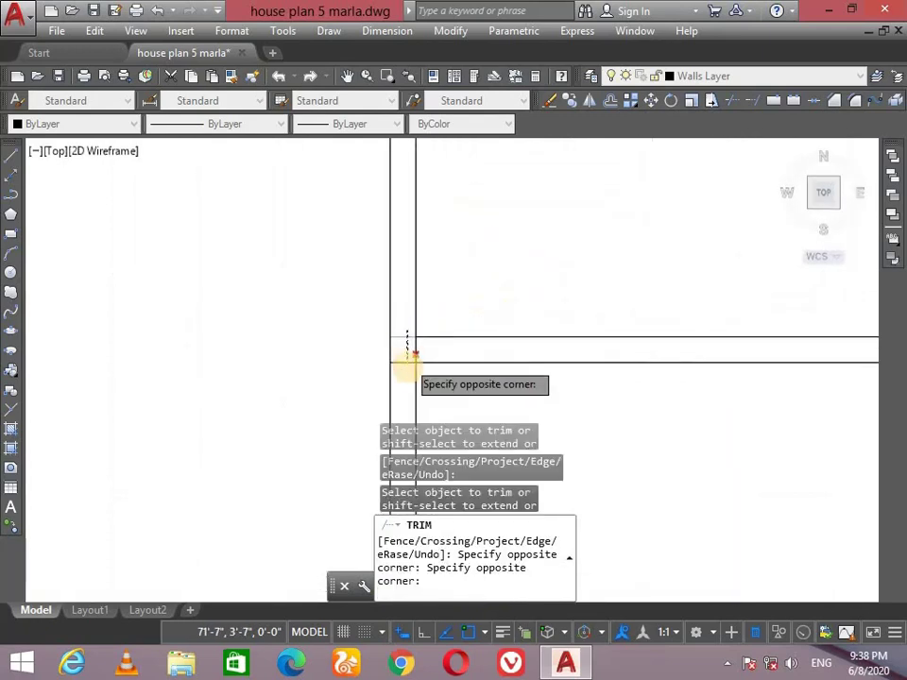
pyautogui.click(408, 365)
pyautogui.scroll(-5, 387, 354)
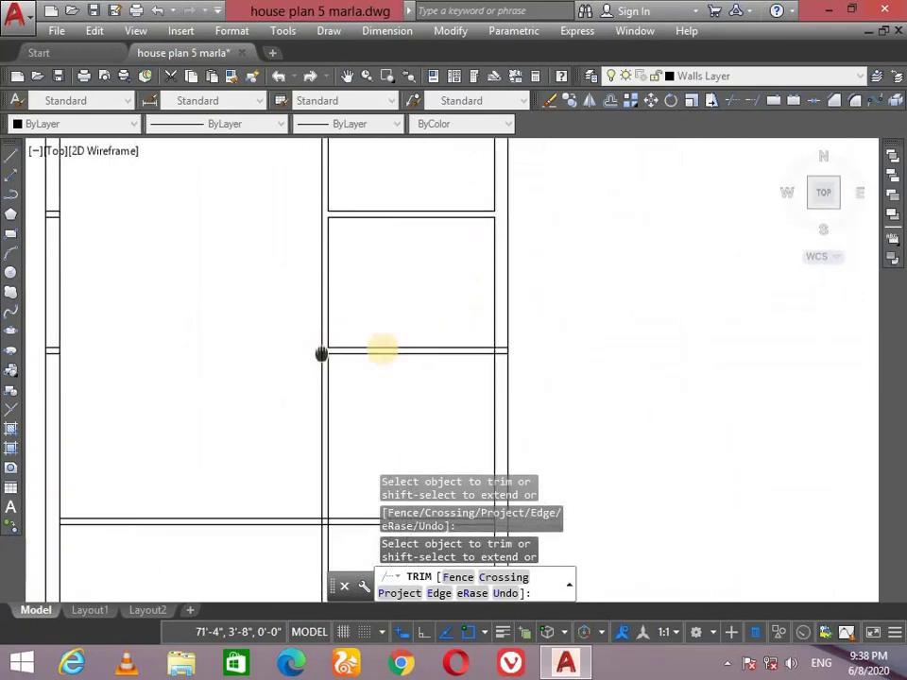
pyautogui.scroll(3, 473, 349)
pyautogui.scroll(3, 570, 324)
pyautogui.click(574, 316)
pyautogui.click(554, 350)
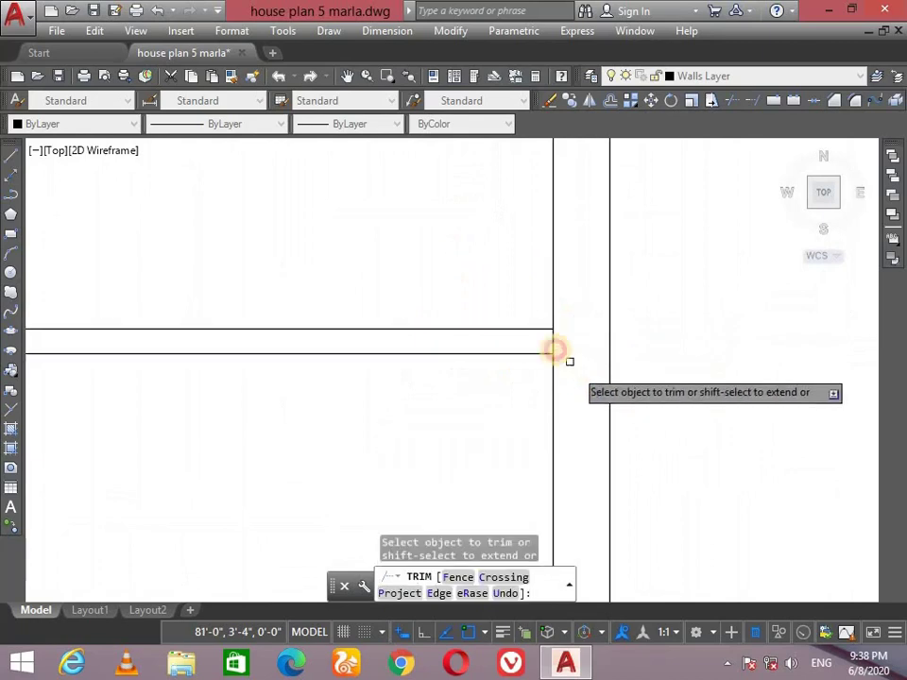
pyautogui.scroll(-3, 434, 320)
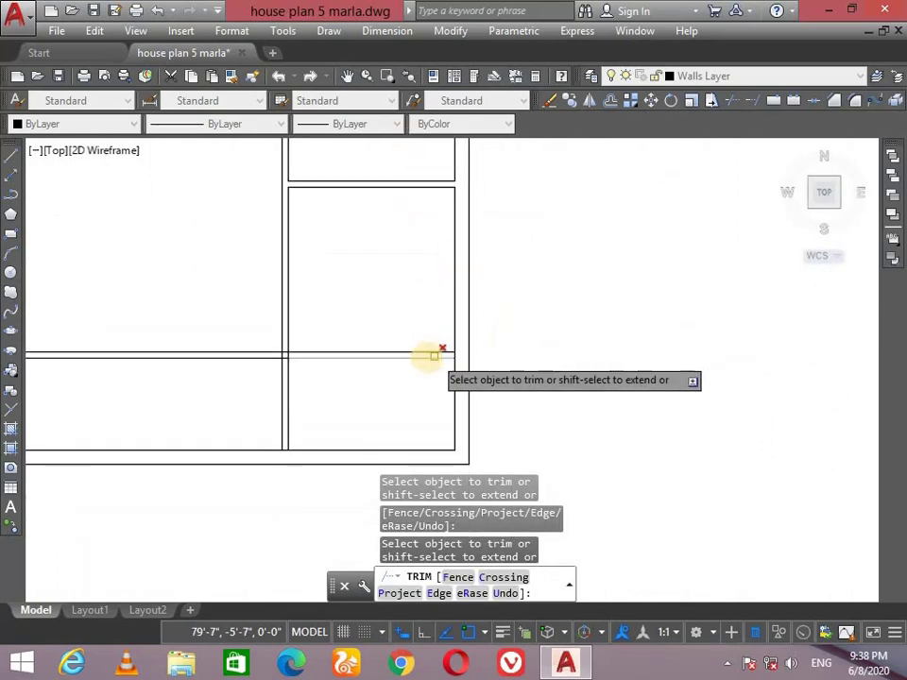
pyautogui.scroll(3, 490, 349)
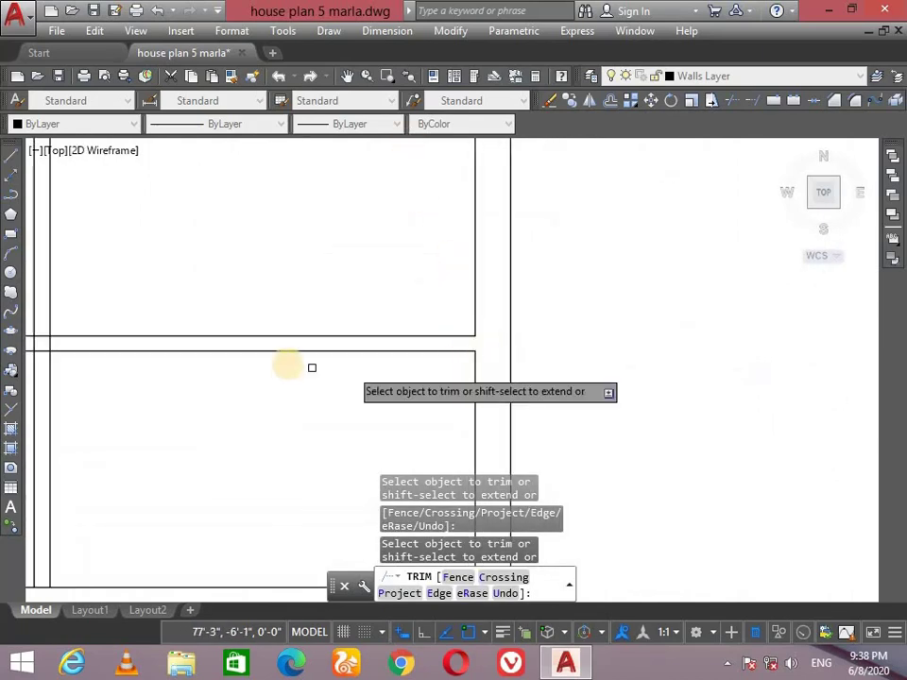
pyautogui.scroll(-3, 310, 367)
pyautogui.scroll(3, 320, 350)
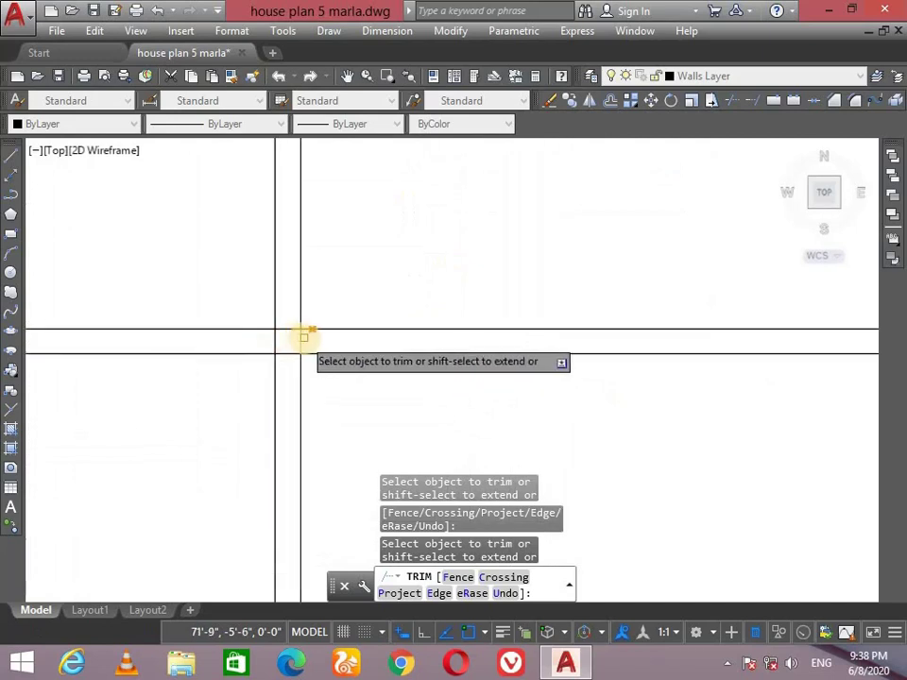
pyautogui.click(269, 338)
pyautogui.click(285, 324)
pyautogui.click(295, 311)
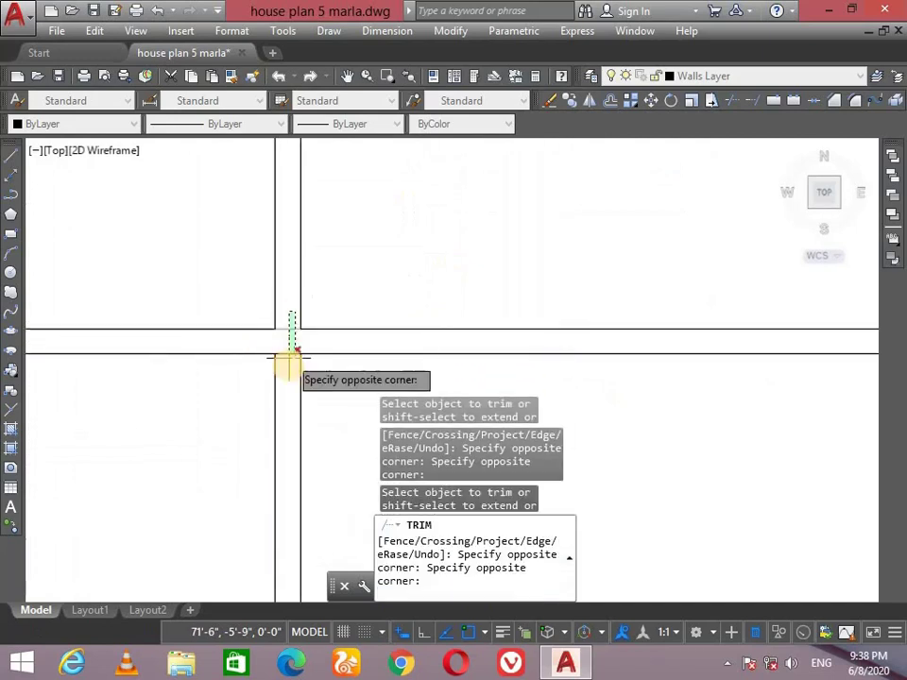
pyautogui.click(289, 357)
pyautogui.scroll(-2, 287, 335)
pyautogui.scroll(-1, 436, 310)
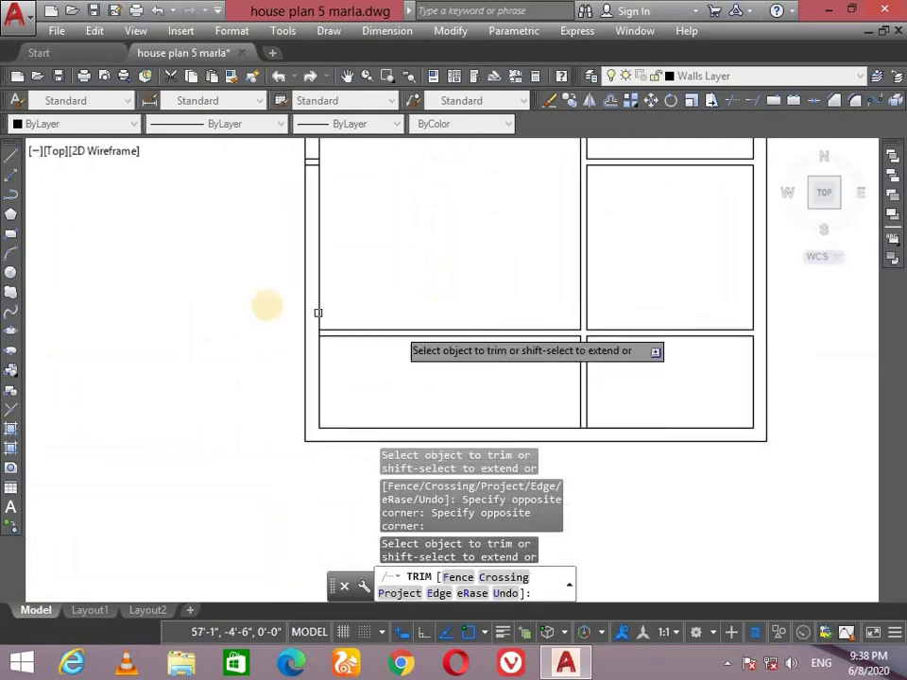
pyautogui.scroll(2, 264, 306)
pyautogui.scroll(2, 253, 358)
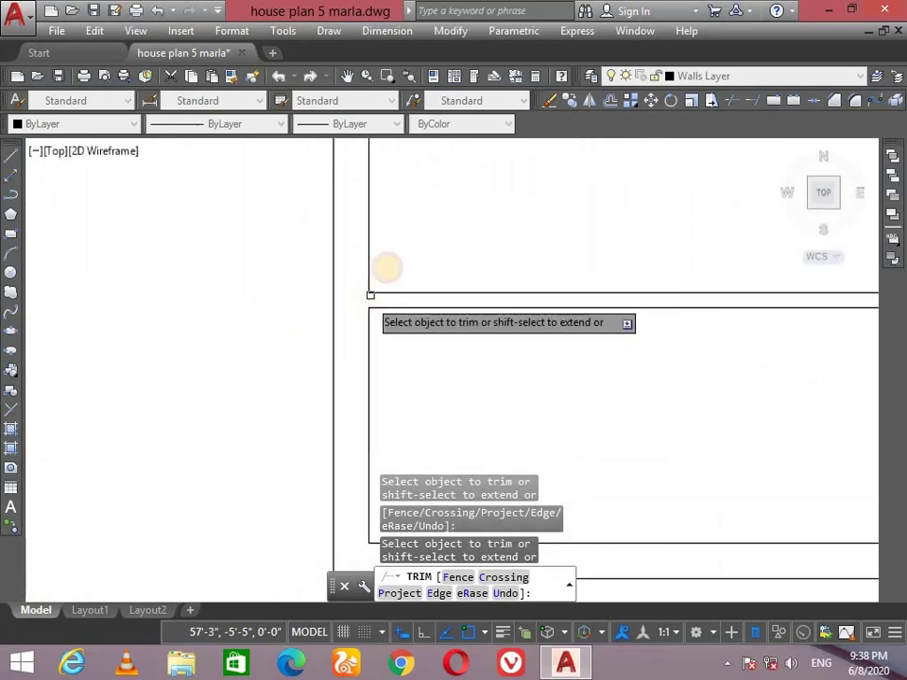
pyautogui.scroll(-2, 387, 322)
pyautogui.scroll(2, 391, 273)
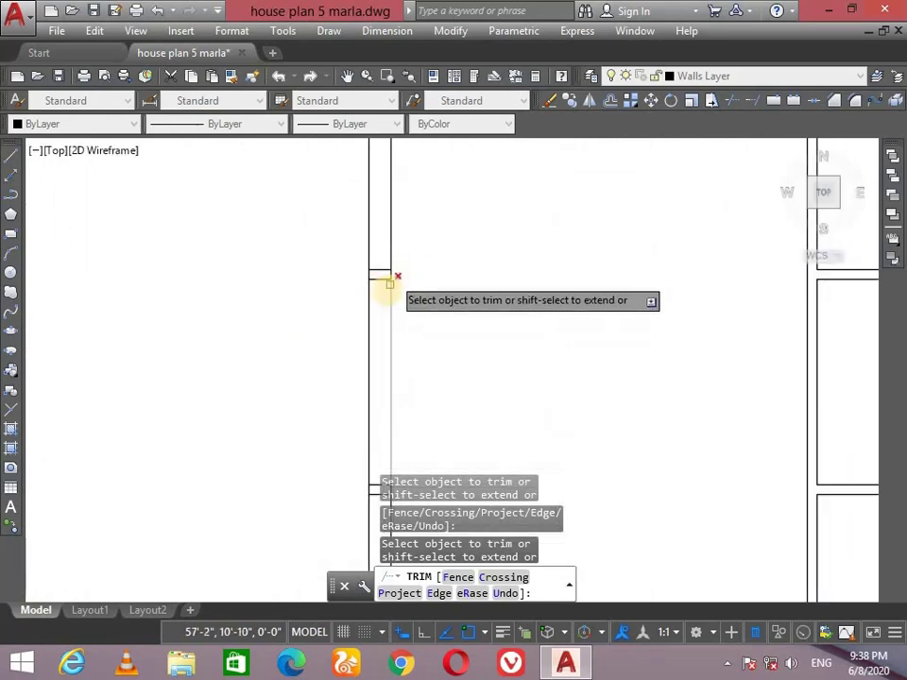
# End trimming and try window selections of the cross lines along the left wall
pyautogui.click(379, 265)
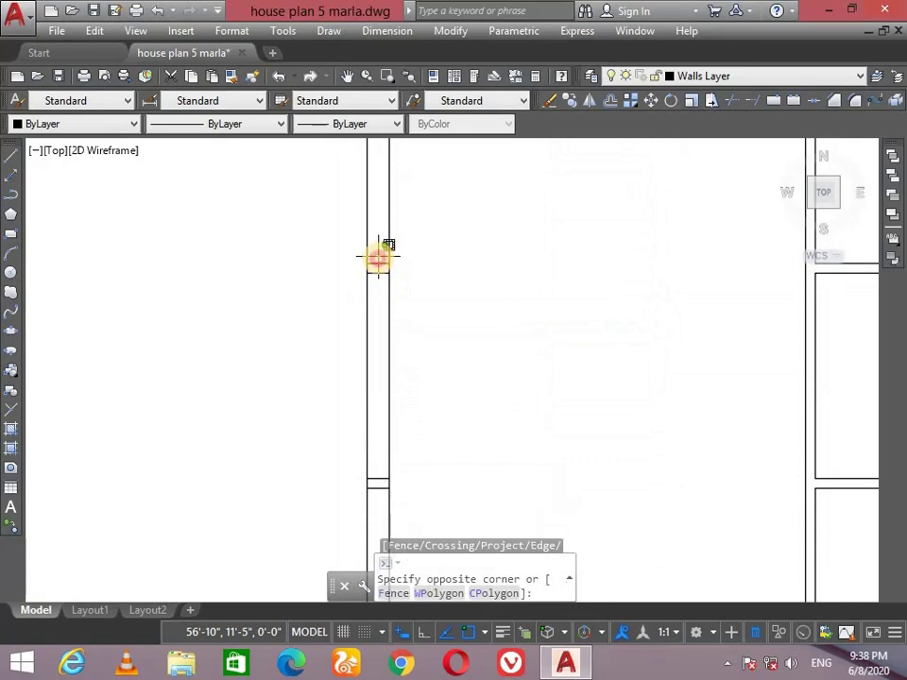
pyautogui.moveTo(368, 458); pyautogui.dragTo(362, 348, button='middle')
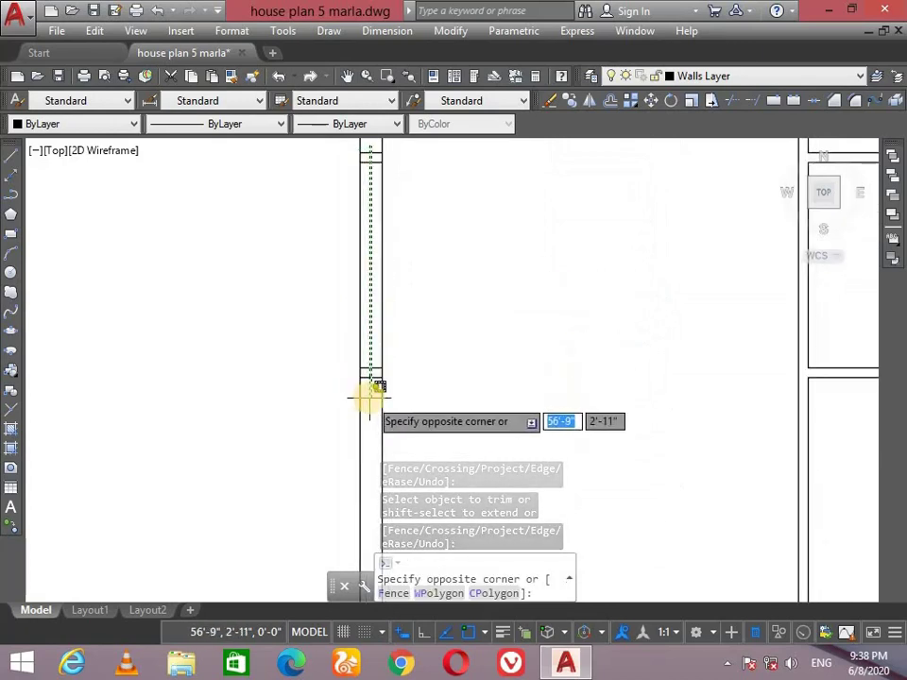
pyautogui.press('Escape')
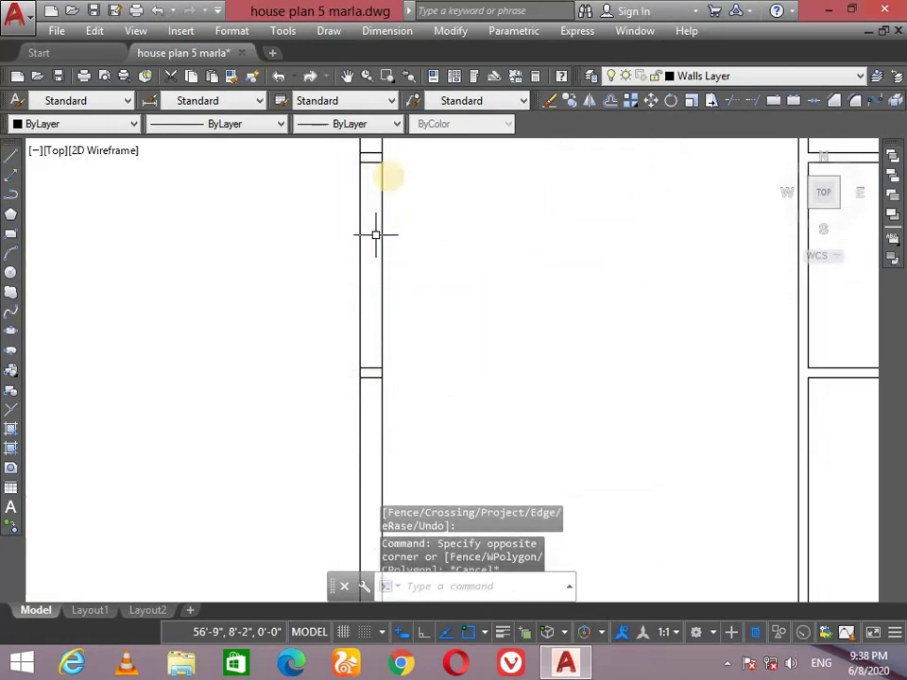
pyautogui.click(373, 145)
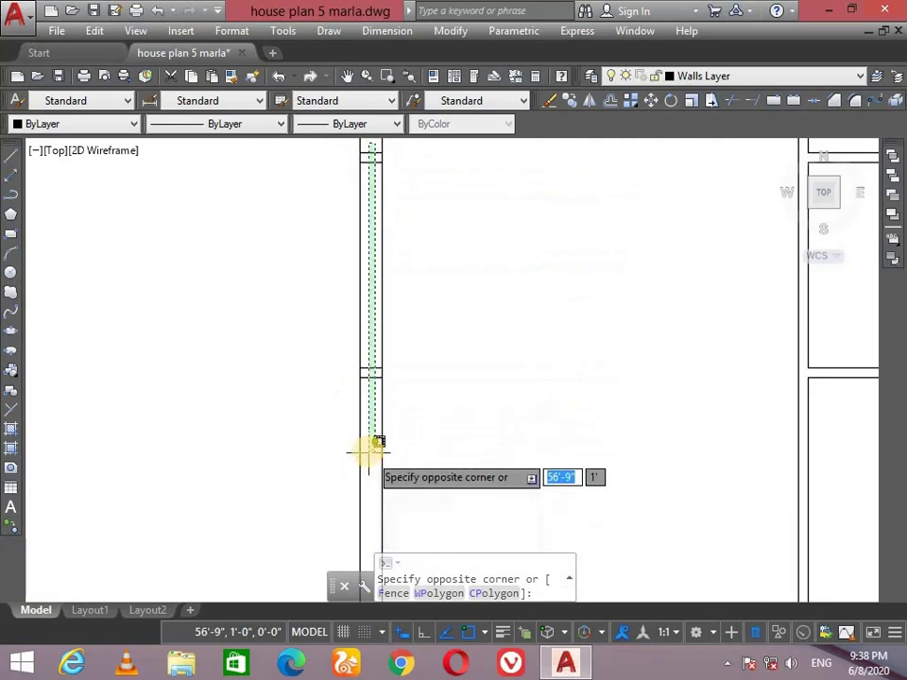
pyautogui.moveTo(368, 450)
pyautogui.mouseDown(button='middle')
pyautogui.moveTo(375, 303)
pyautogui.moveTo(247, 479)
pyautogui.mouseUp(button='middle')
pyautogui.click(368, 304)
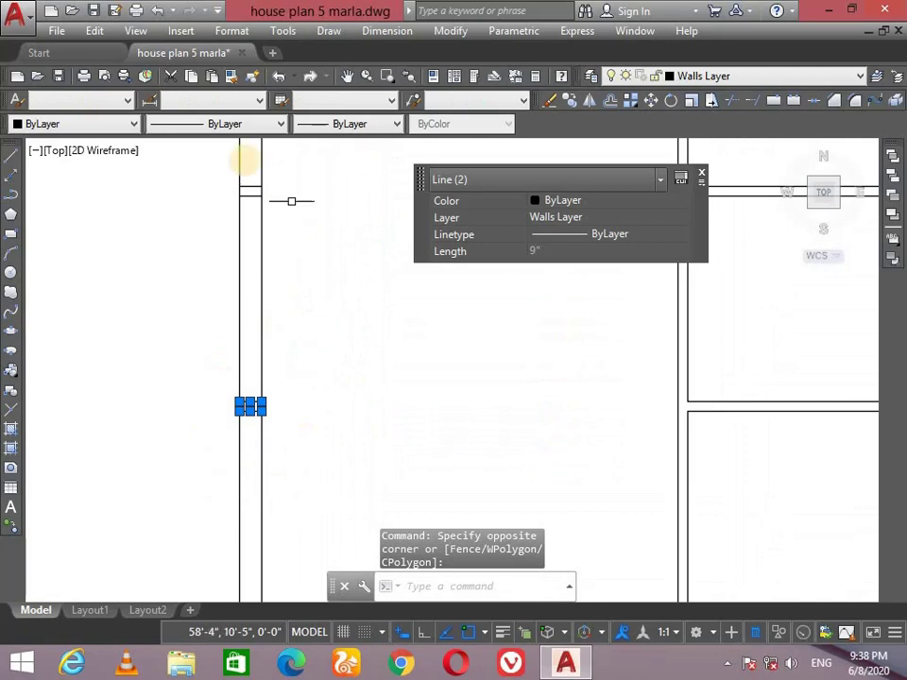
pyautogui.press('Escape')
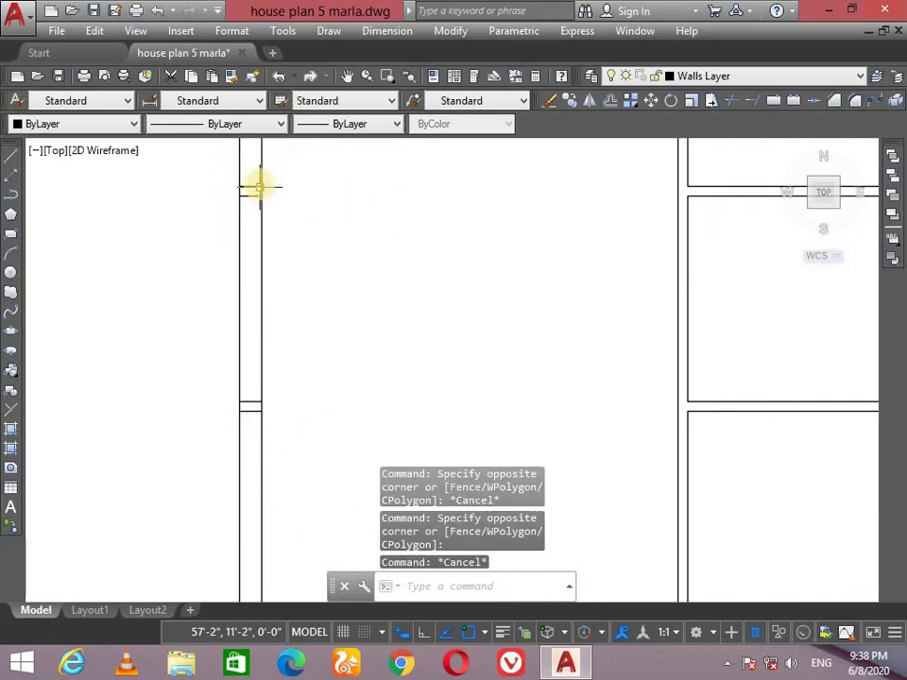
pyautogui.click(255, 161)
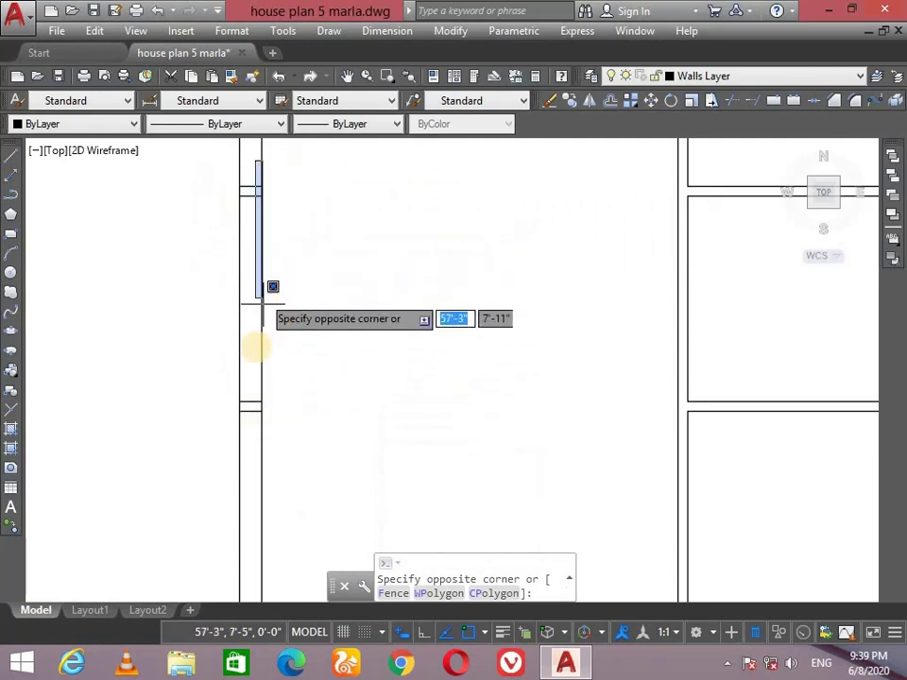
pyautogui.click(246, 453)
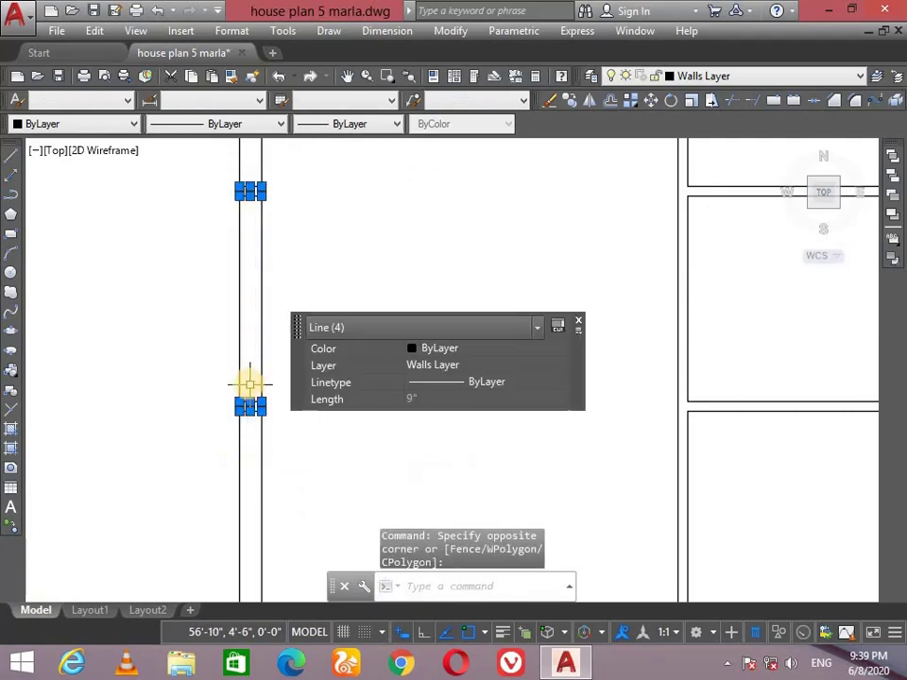
pyautogui.press('Escape')
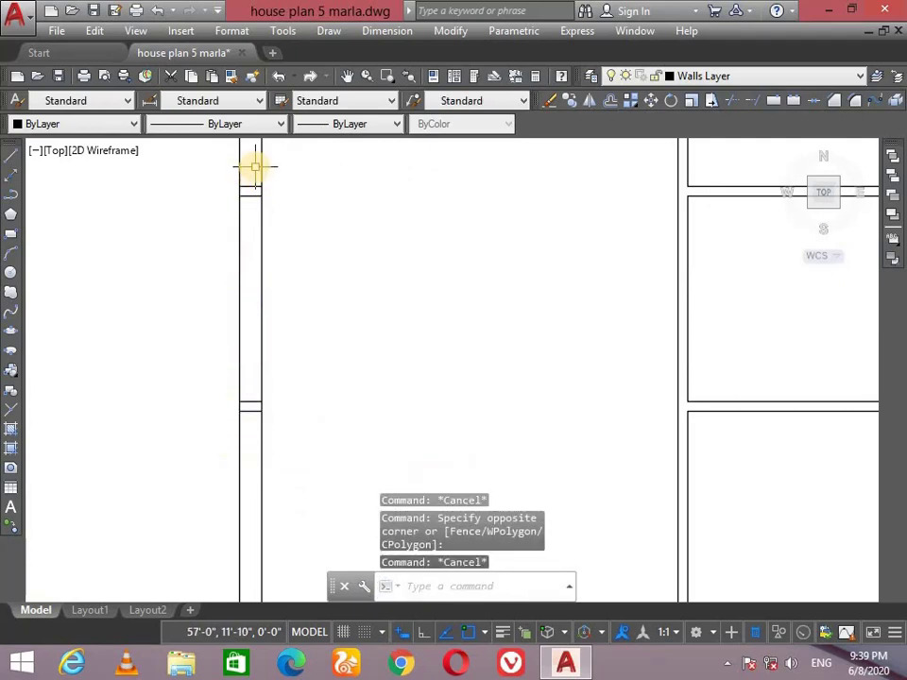
# Window-select the four extra 9" cross lines on the left outer wall and delete them
pyautogui.click(255, 167)
pyautogui.moveTo(253, 425)
pyautogui.mouseDown(button='middle')
pyautogui.moveTo(255, 311)
pyautogui.moveTo(239, 321)
pyautogui.mouseUp(button='middle')
pyautogui.click(253, 299)
pyautogui.scroll(-2, 211, 452)
pyautogui.scroll(4, 234, 286)
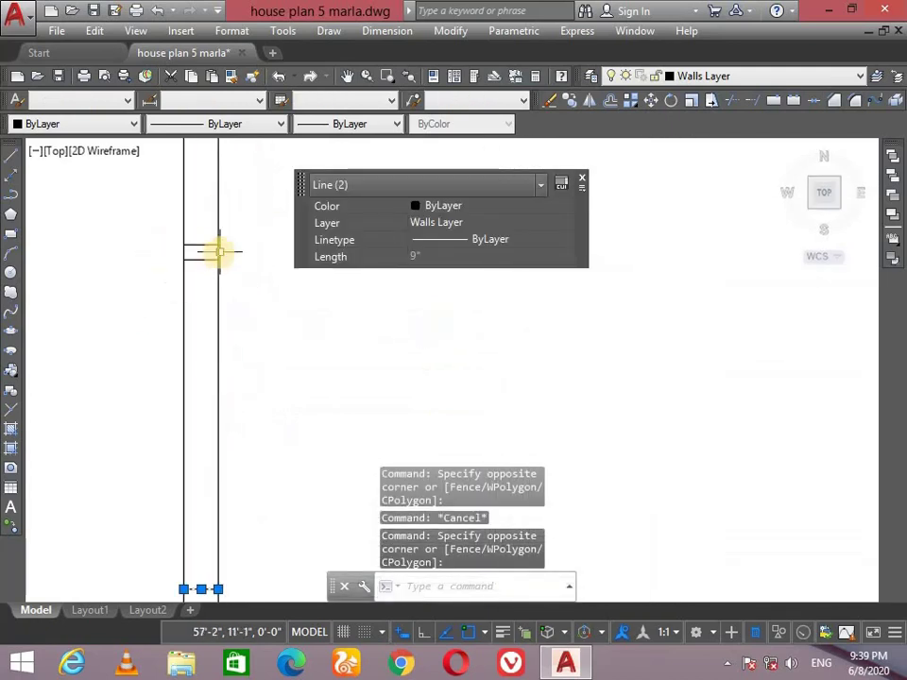
pyautogui.press('Escape')
pyautogui.scroll(-2, 205, 257)
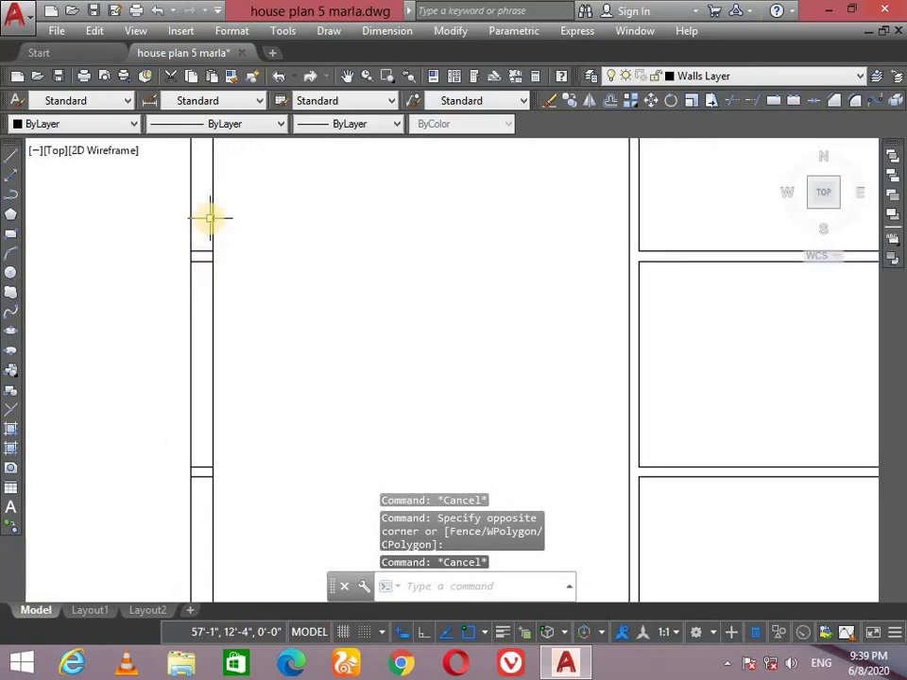
pyautogui.click(210, 219)
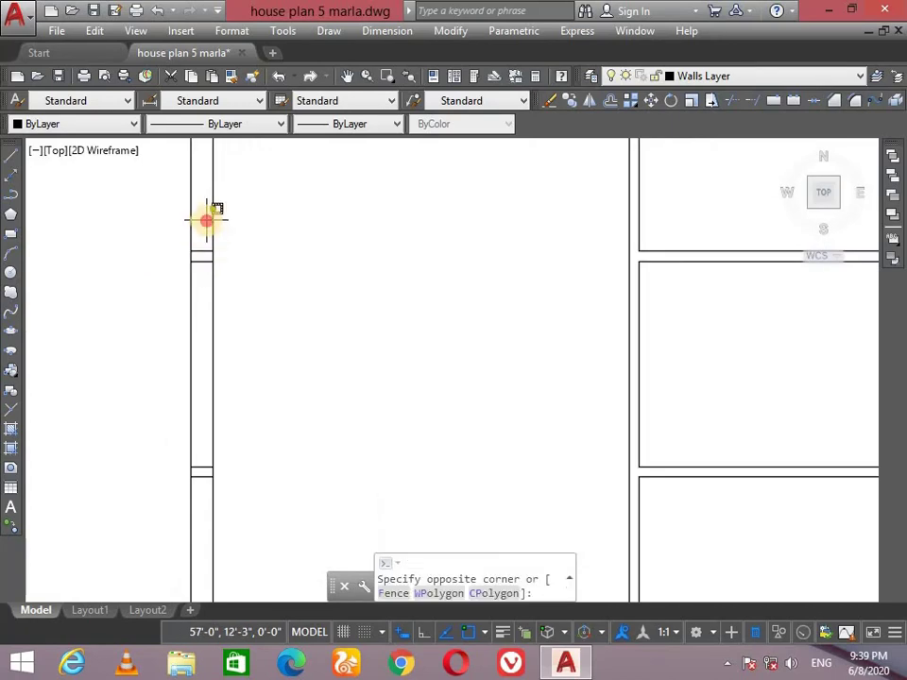
pyautogui.click(198, 548)
pyautogui.press('Delete')
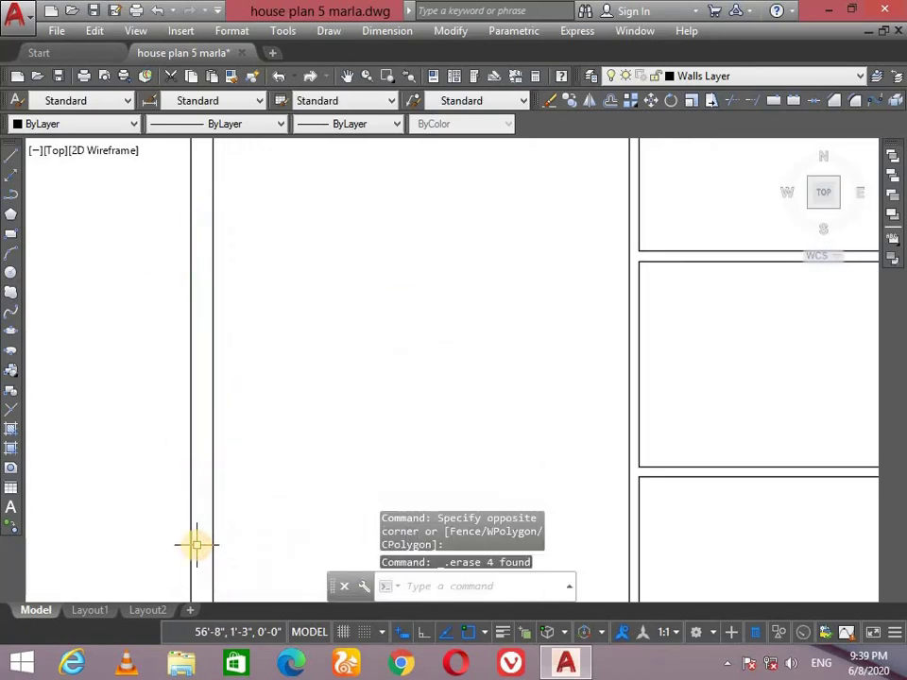
# Trim the overlapping wall lines at the lower-right partition junction, using all edges as cutters
pyautogui.scroll(-3, 327, 425)
pyautogui.scroll(-2, 286, 404)
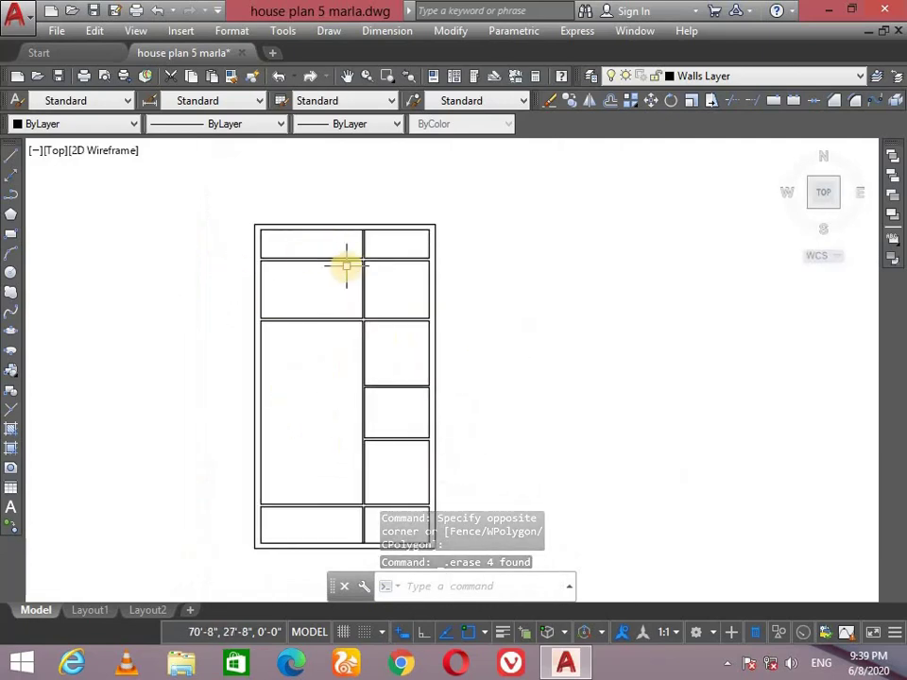
pyautogui.scroll(2, 344, 263)
pyautogui.scroll(2, 346, 265)
pyautogui.scroll(-2, 422, 334)
pyautogui.moveTo(333, 450); pyautogui.dragTo(286, 330, button='middle')
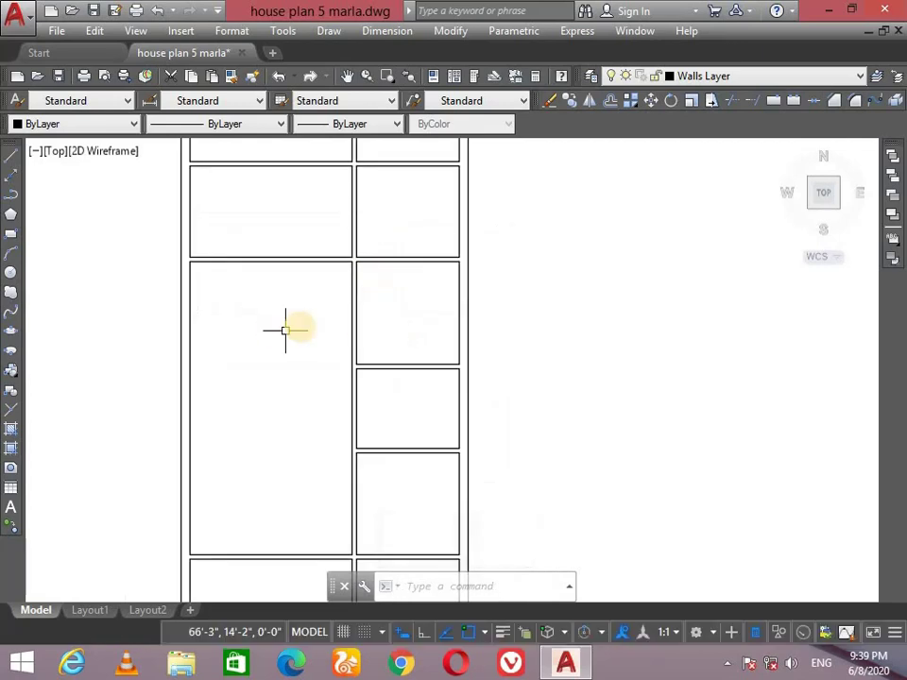
pyautogui.moveTo(283, 384); pyautogui.dragTo(359, 465, button='middle')
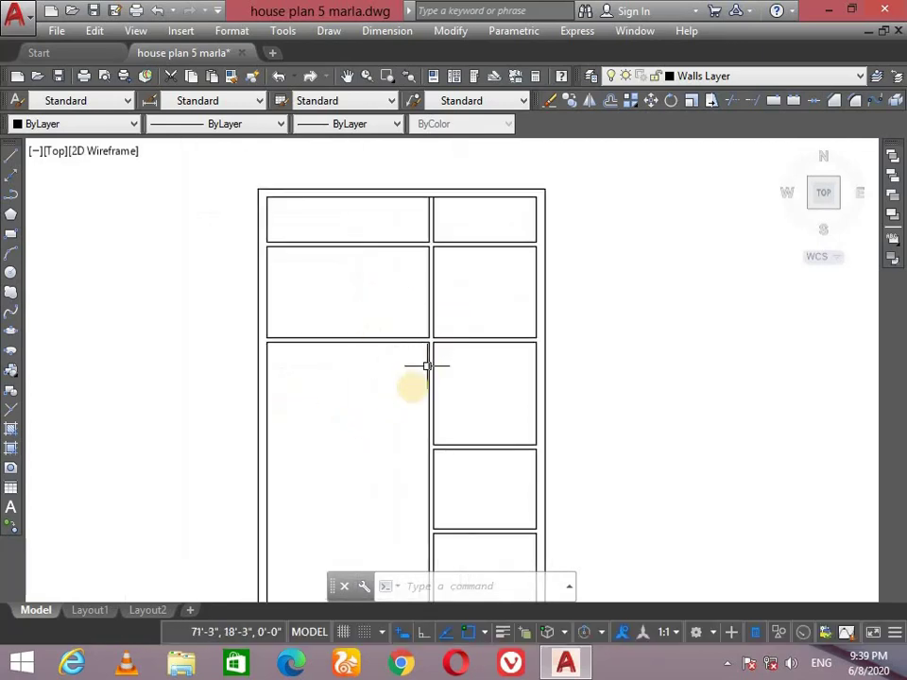
pyautogui.scroll(3, 354, 338)
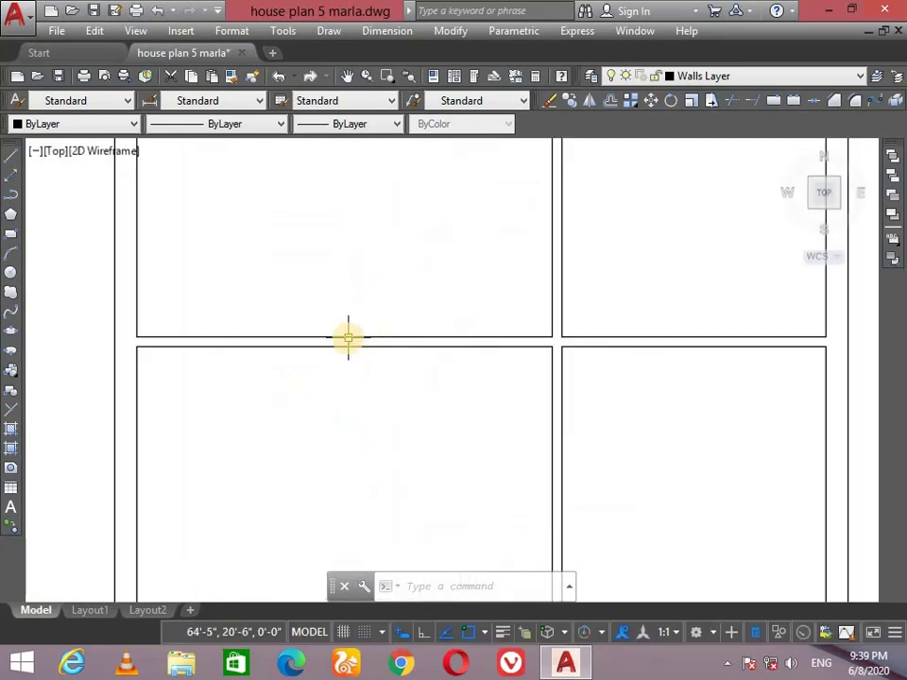
pyautogui.scroll(2, 348, 338)
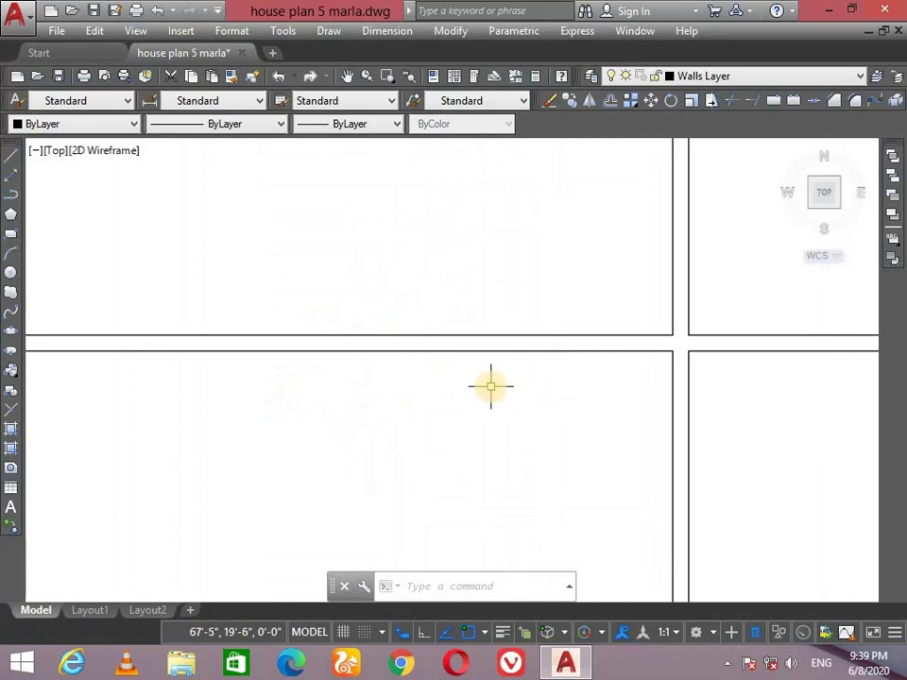
pyautogui.moveTo(498, 385)
pyautogui.mouseDown(button='middle')
pyautogui.moveTo(397, 363)
pyautogui.moveTo(396, 293)
pyautogui.mouseUp(button='middle')
pyautogui.scroll(-3, 397, 378)
pyautogui.scroll(-3, 397, 402)
pyautogui.scroll(2, 396, 293)
pyautogui.scroll(-4, 441, 378)
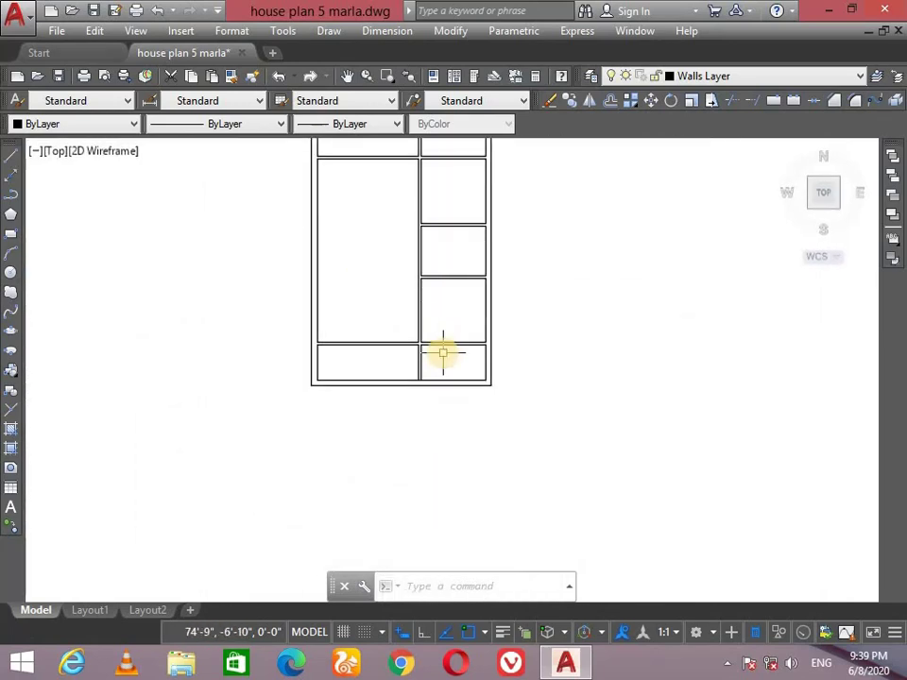
pyautogui.scroll(6, 441, 345)
pyautogui.moveTo(373, 347); pyautogui.dragTo(425, 377, button='middle')
pyautogui.scroll(3, 442, 365)
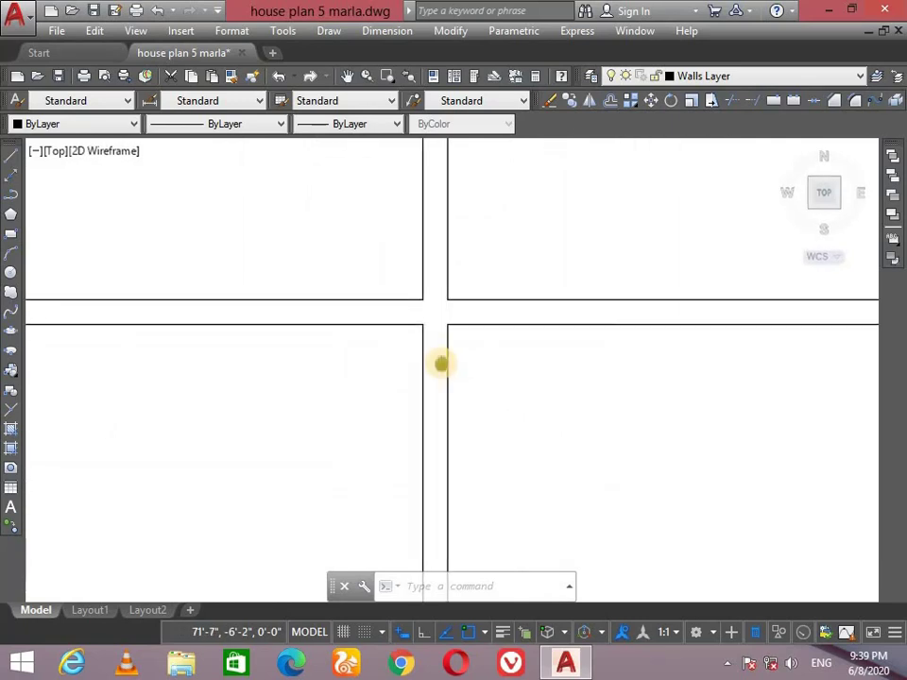
pyautogui.scroll(-3, 425, 354)
pyautogui.scroll(3, 408, 447)
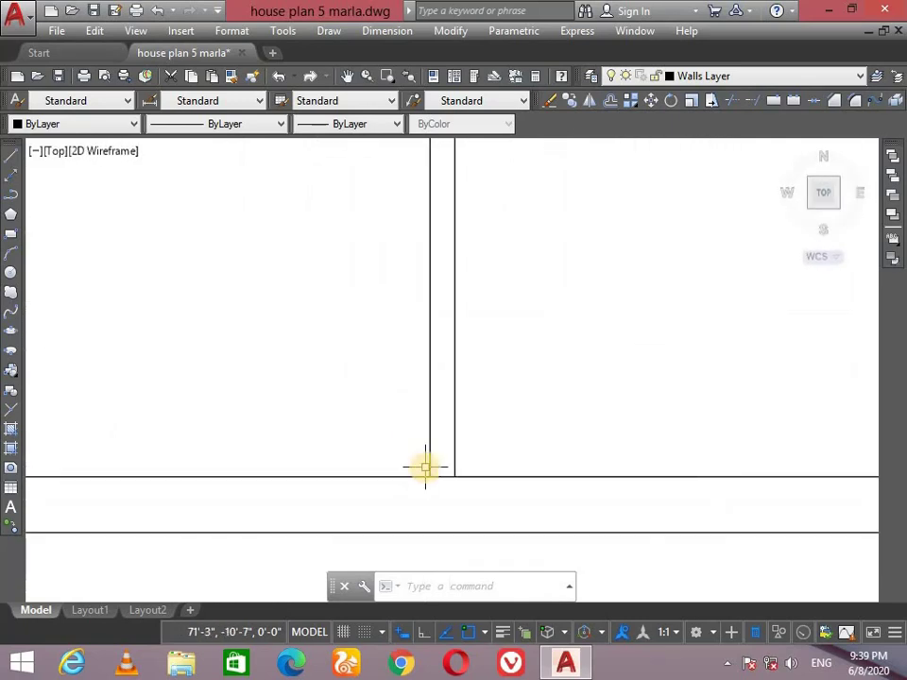
pyautogui.write('tr')
pyautogui.press('Return')
pyautogui.press('Return')
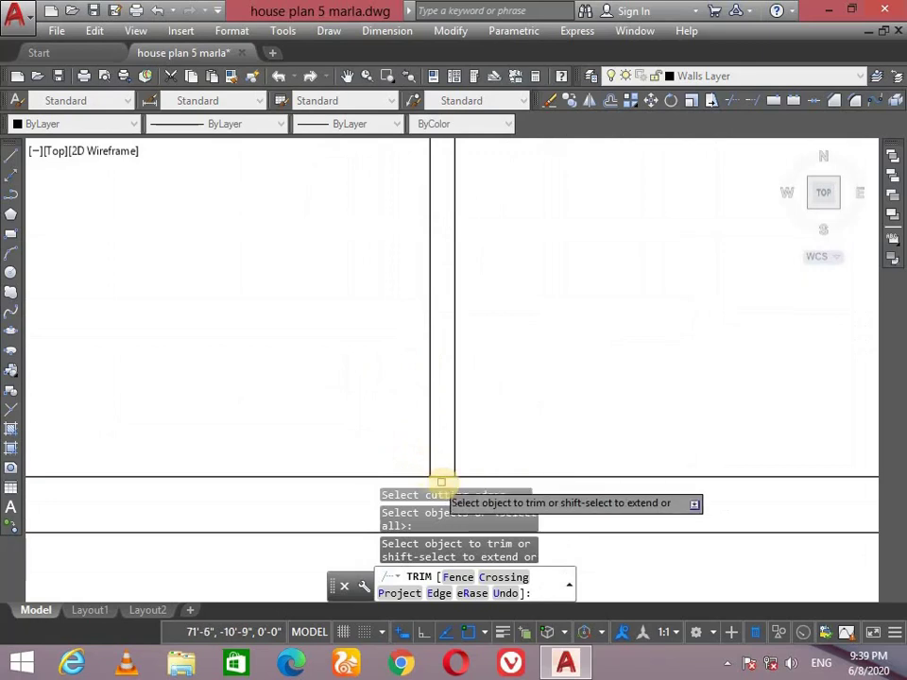
pyautogui.scroll(-2, 445, 390)
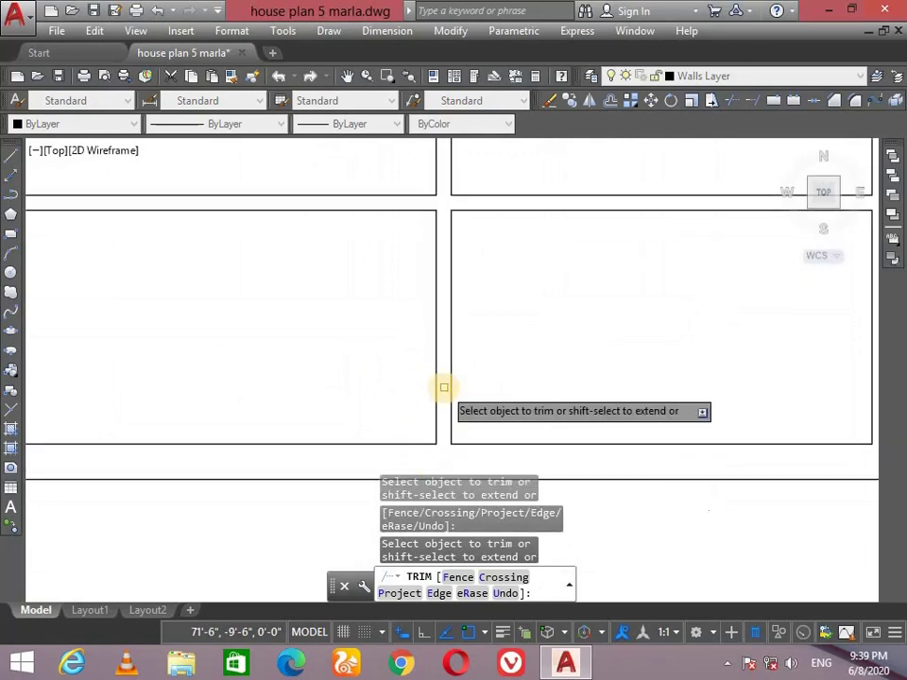
pyautogui.press('Return')
pyautogui.scroll(-2, 419, 257)
pyautogui.scroll(3, 441, 293)
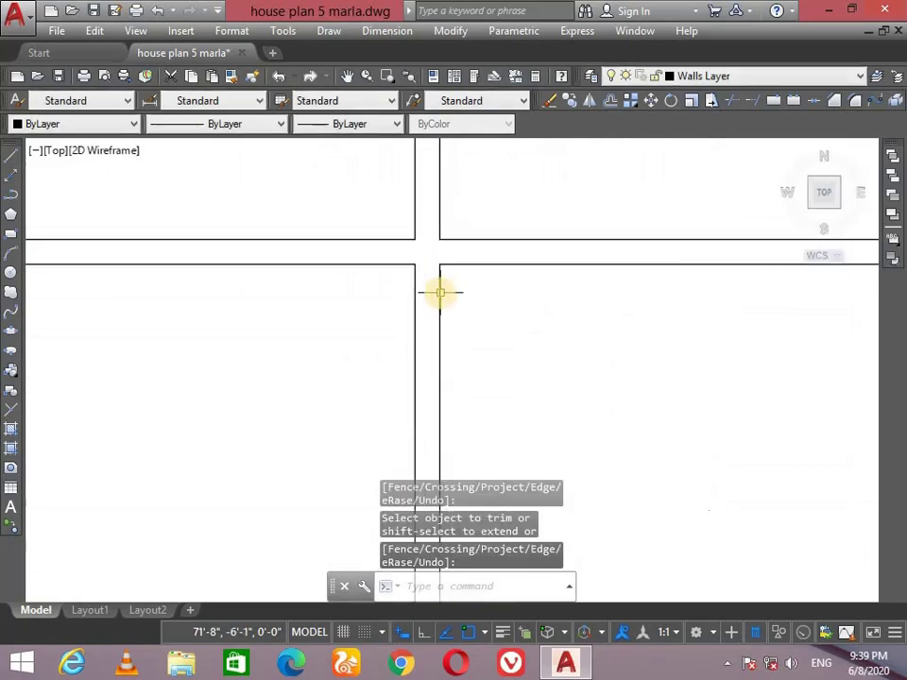
pyautogui.scroll(2, 440, 292)
# Cancel a stray line and set Door Layer as the current layer
pyautogui.write('l')
pyautogui.press('Return')
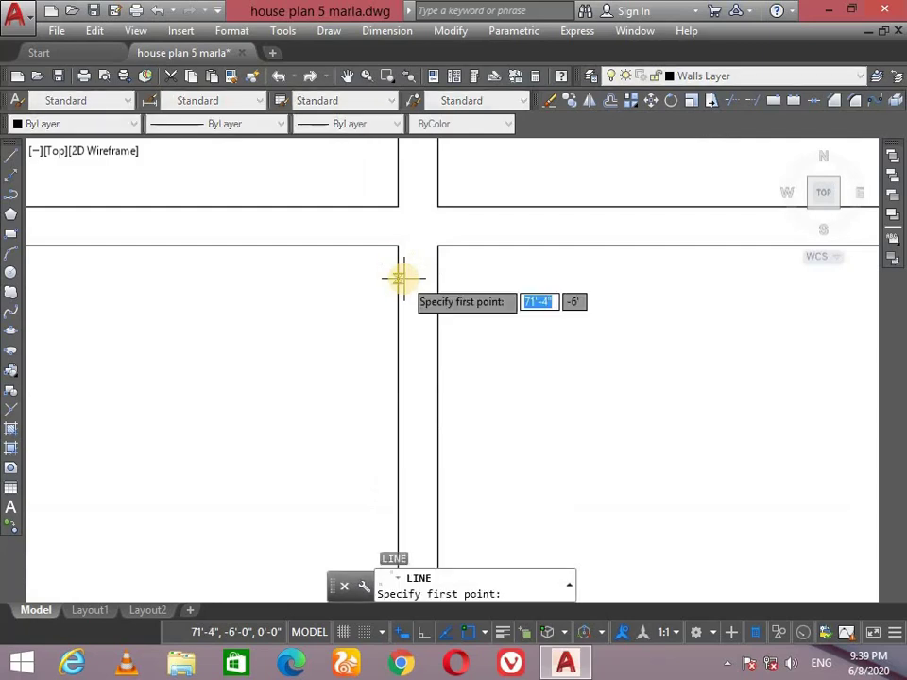
pyautogui.click(398, 248)
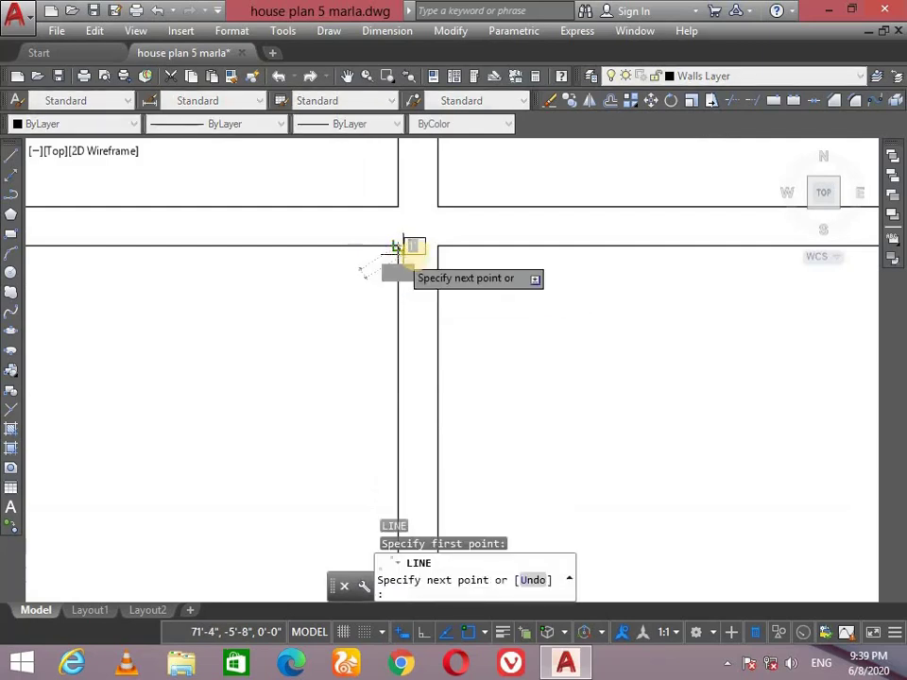
pyautogui.press('Escape')
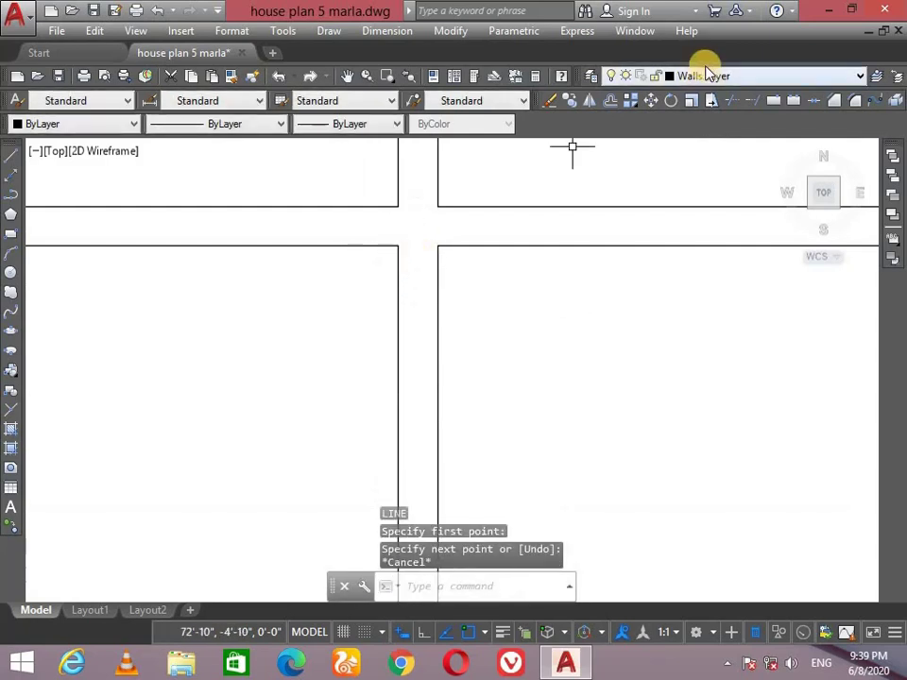
pyautogui.click(773, 79)
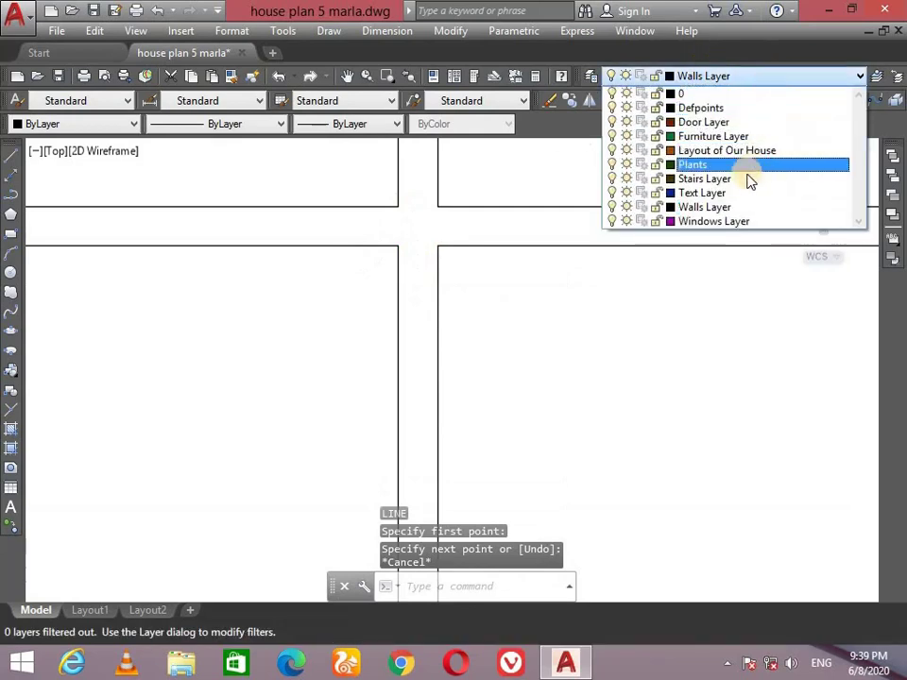
pyautogui.click(743, 122)
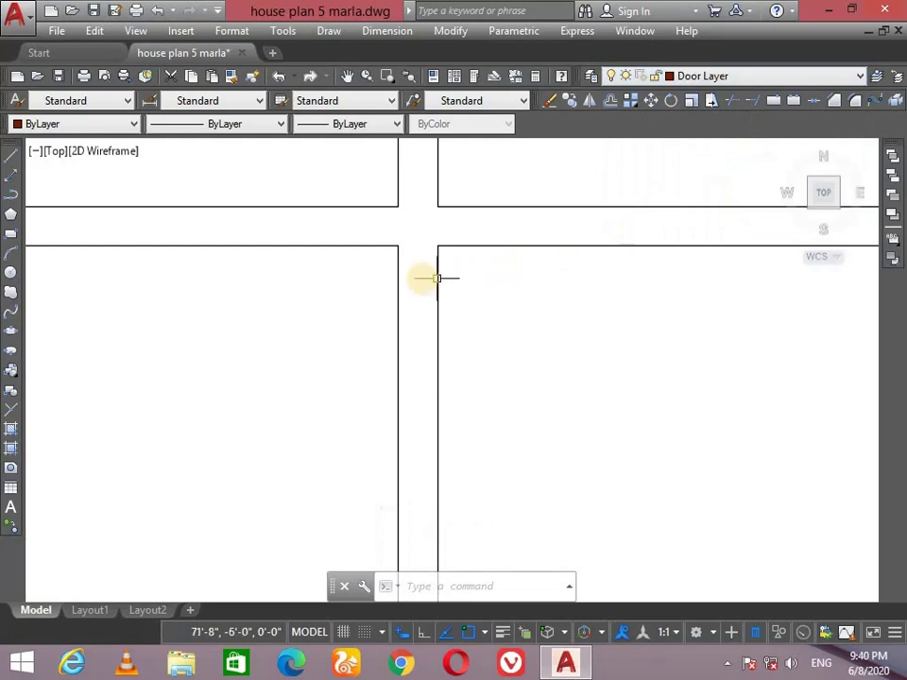
# Draw two Door-layer lines closing the top and bottom ends of the partition opening
pyautogui.write('l')
pyautogui.press('Return')
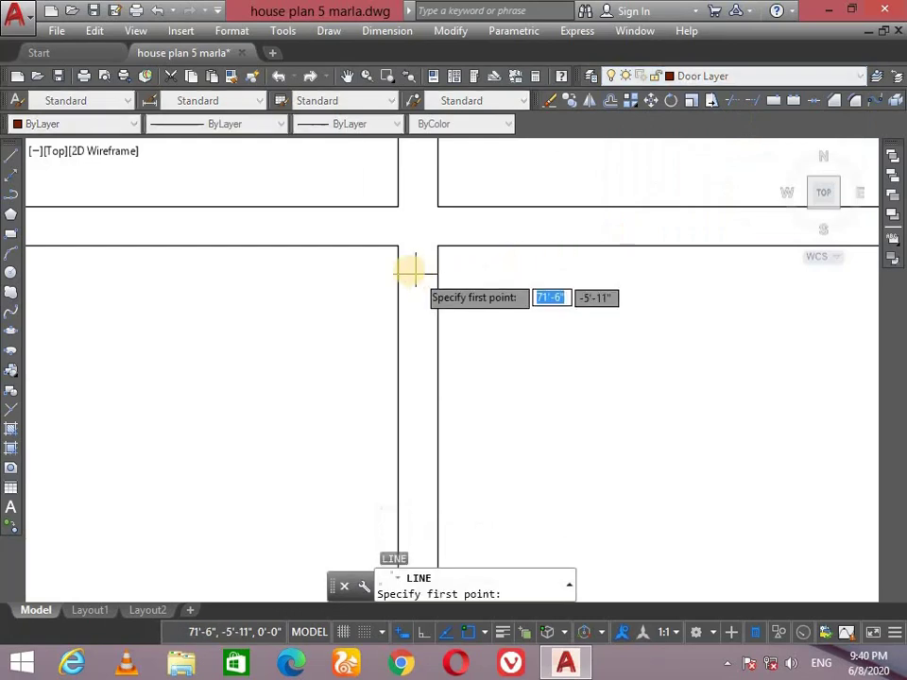
pyautogui.click(397, 262)
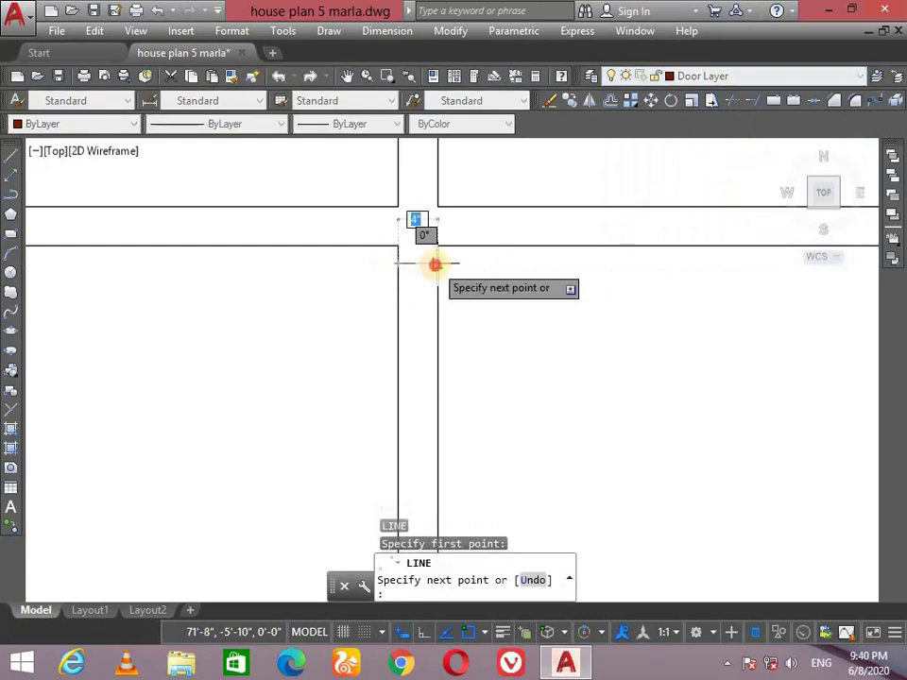
pyautogui.click(434, 265)
pyautogui.press('Return')
pyautogui.scroll(-3, 485, 340)
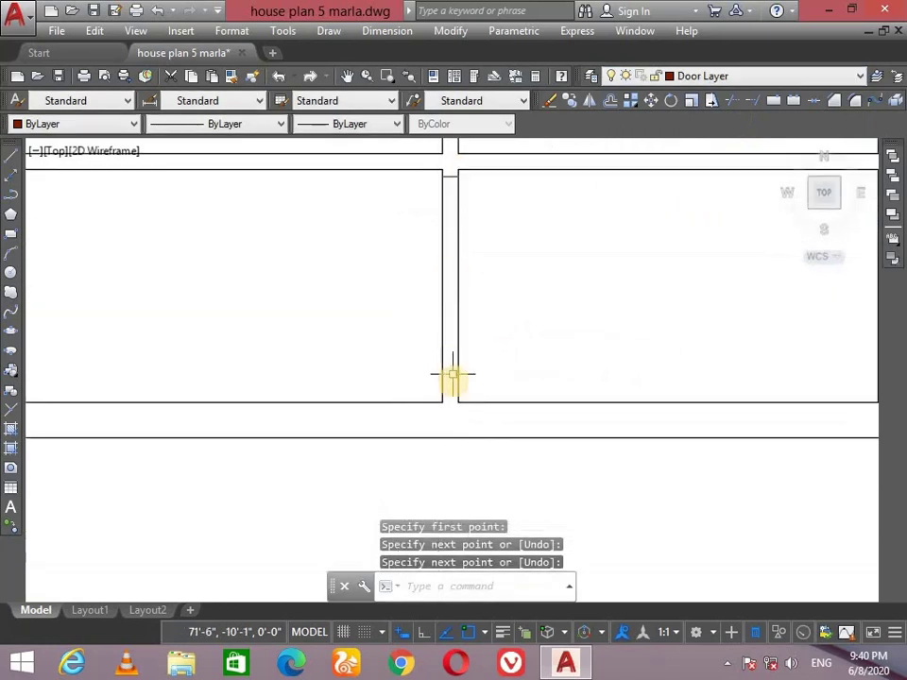
pyautogui.scroll(2, 452, 375)
pyautogui.scroll(2, 461, 392)
pyautogui.write('l')
pyautogui.press('Return')
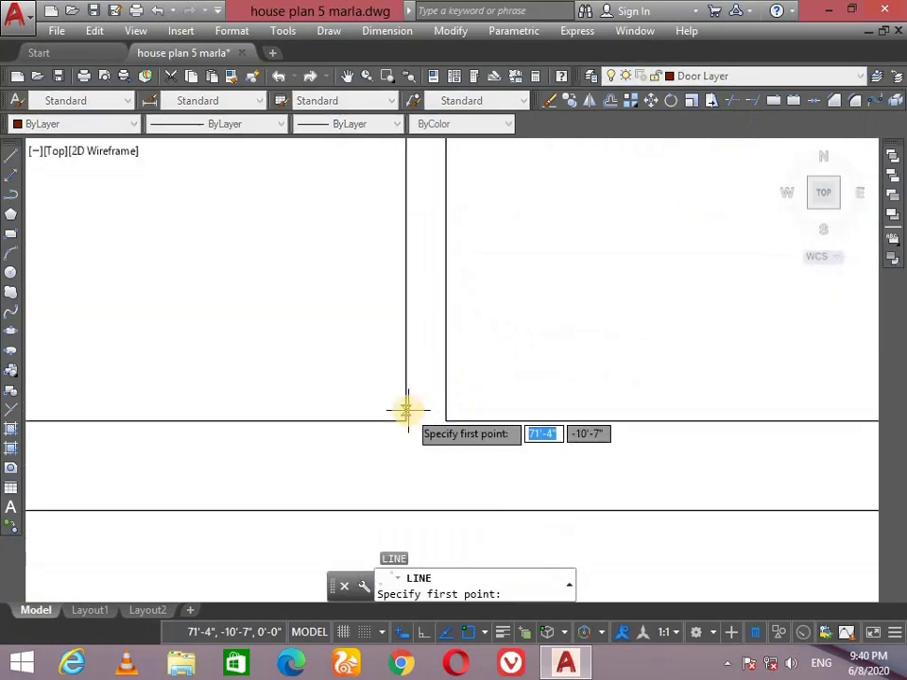
pyautogui.click(407, 410)
pyautogui.click(444, 410)
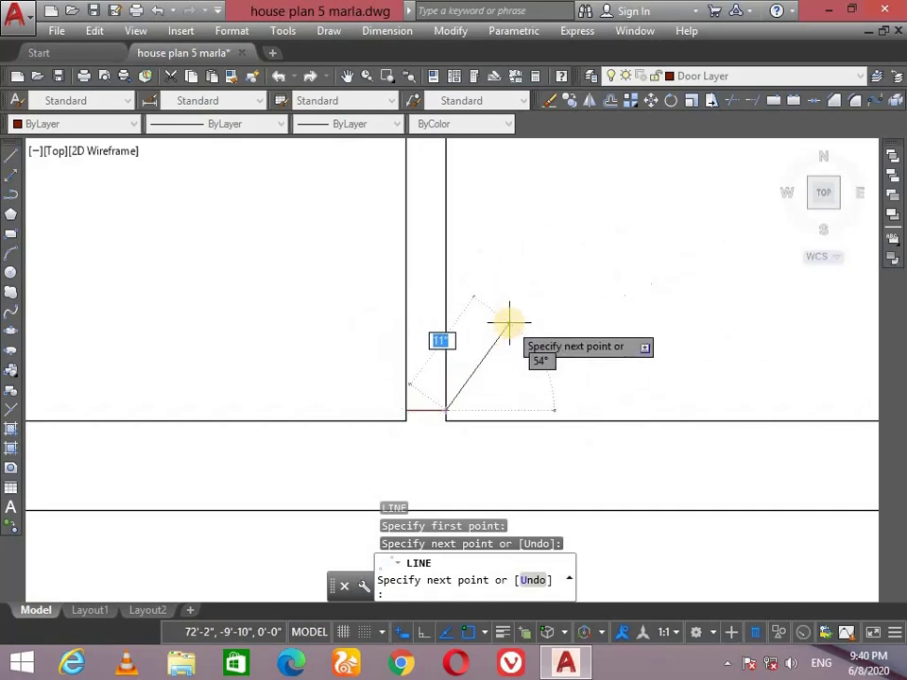
pyautogui.press('Return')
# Abandon a trial line at the next wall junction and start an Offset command
pyautogui.scroll(-4, 520, 344)
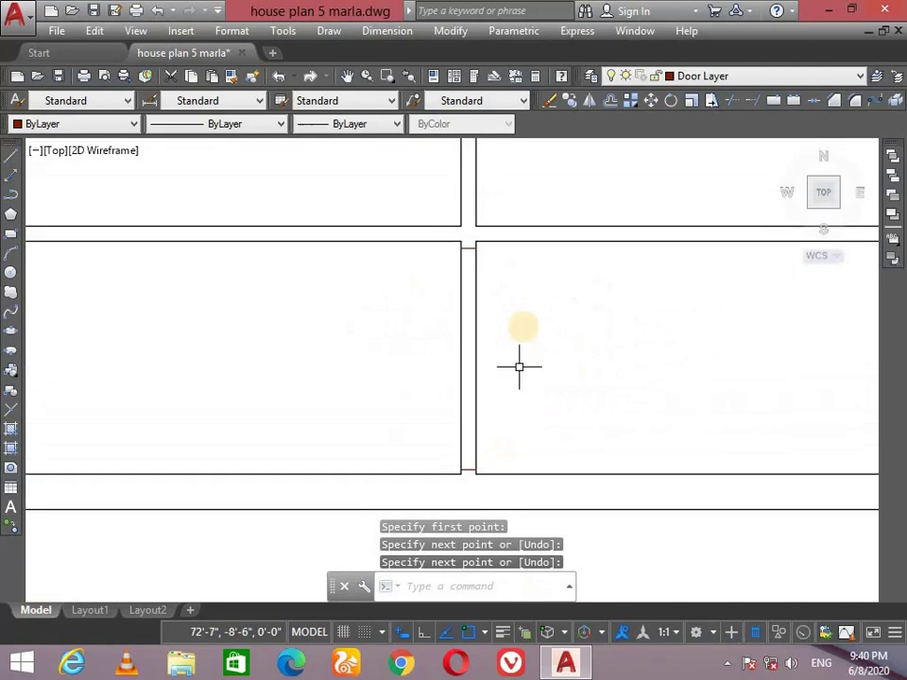
pyautogui.moveTo(544, 337); pyautogui.dragTo(543, 340, button='middle')
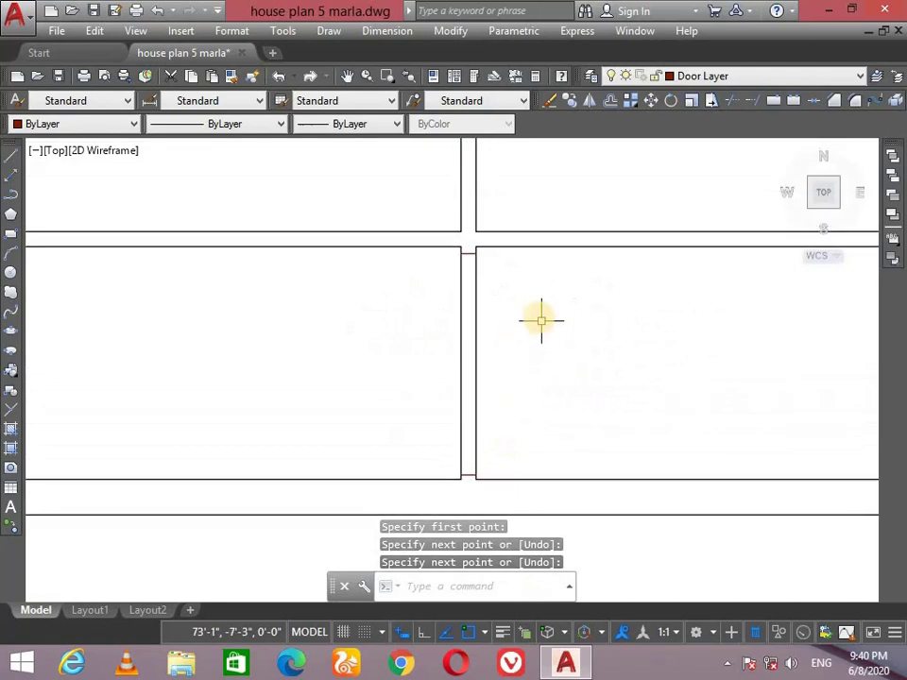
pyautogui.scroll(-2, 393, 312)
pyautogui.moveTo(429, 320); pyautogui.dragTo(593, 368, button='middle')
pyautogui.scroll(5, 535, 370)
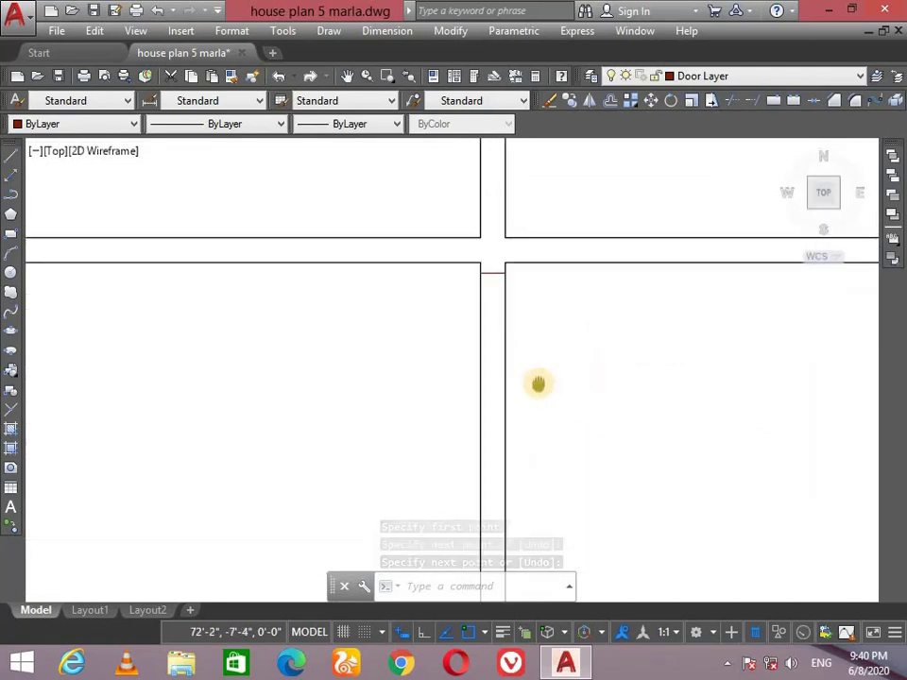
pyautogui.moveTo(538, 383); pyautogui.dragTo(494, 369, button='middle')
pyautogui.scroll(-3, 437, 344)
pyautogui.moveTo(438, 343)
pyautogui.mouseDown(button='middle')
pyautogui.moveTo(528, 374)
pyautogui.moveTo(519, 413)
pyautogui.mouseUp(button='middle')
pyautogui.scroll(-4, 531, 408)
pyautogui.scroll(2, 516, 348)
pyautogui.scroll(-2, 519, 414)
pyautogui.scroll(4, 309, 425)
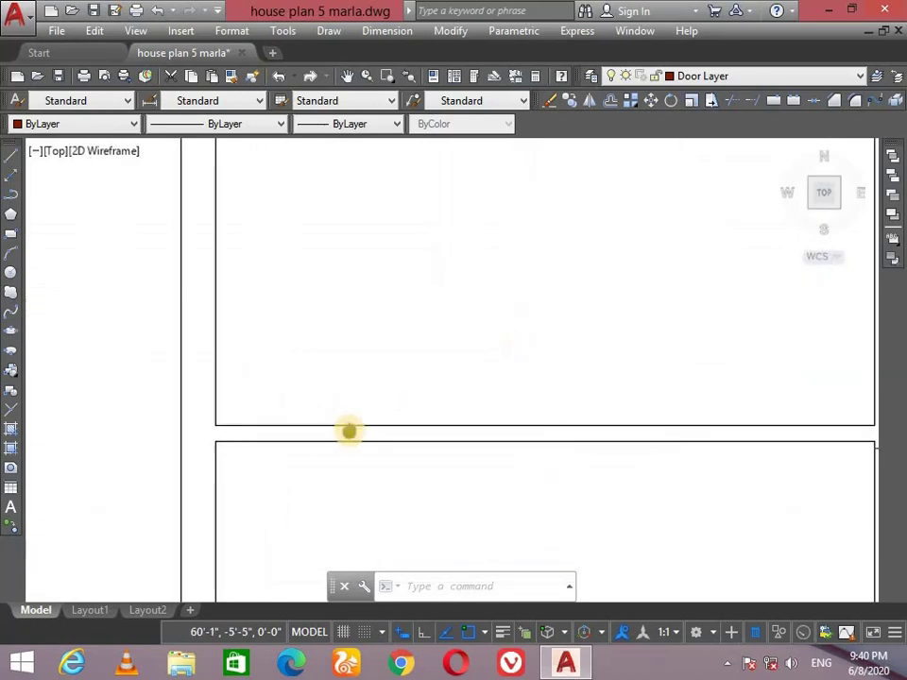
pyautogui.moveTo(349, 429); pyautogui.dragTo(257, 471, button='middle')
pyautogui.scroll(-2, 419, 363)
pyautogui.scroll(-2, 480, 290)
pyautogui.moveTo(480, 290)
pyautogui.mouseDown(button='middle')
pyautogui.moveTo(486, 232)
pyautogui.moveTo(466, 323)
pyautogui.mouseUp(button='middle')
pyautogui.scroll(3, 463, 303)
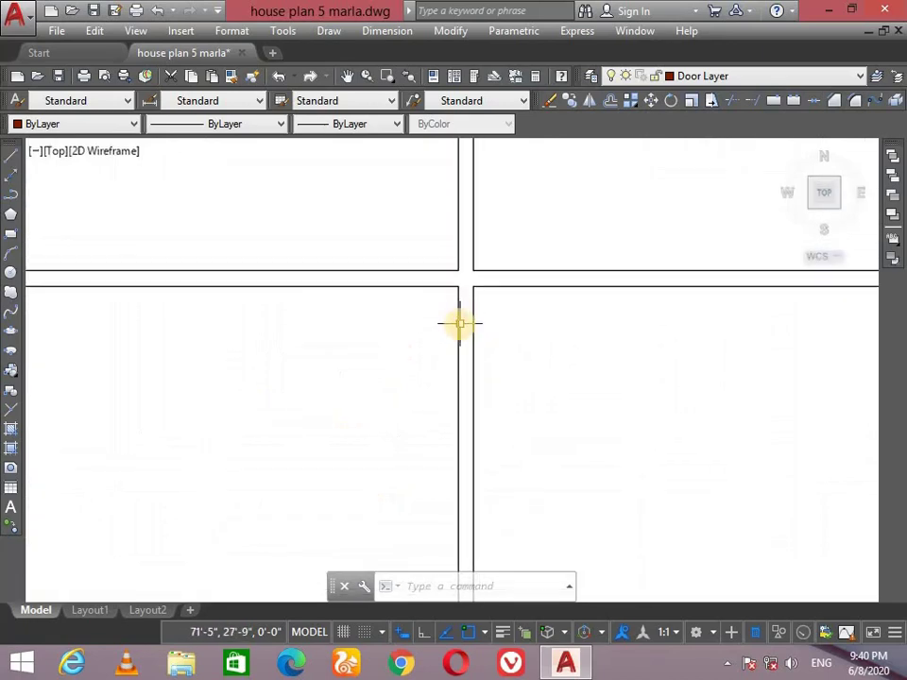
pyautogui.write('l')
pyautogui.press('Return')
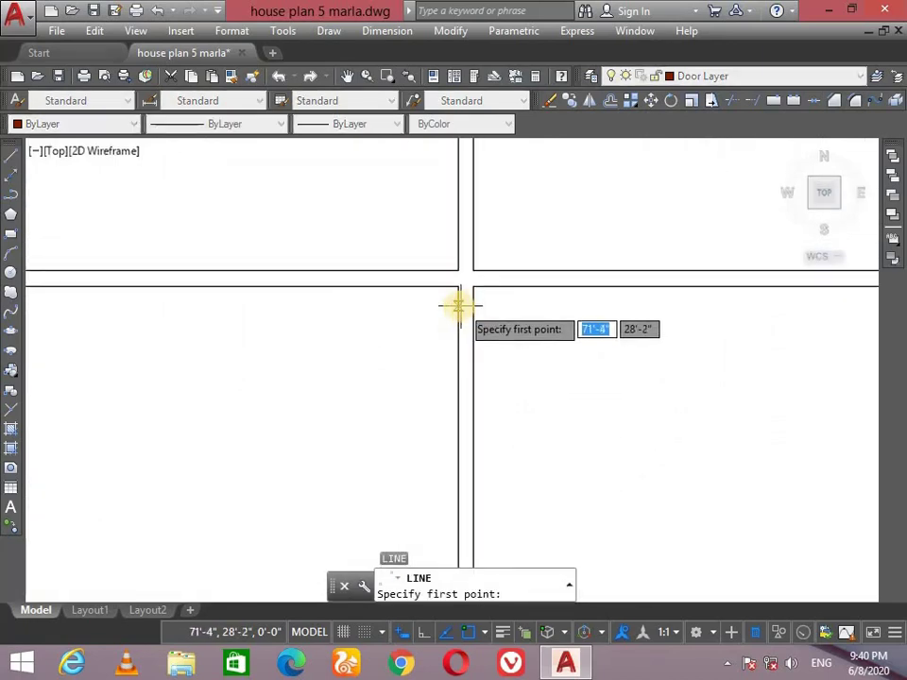
pyautogui.click(457, 308)
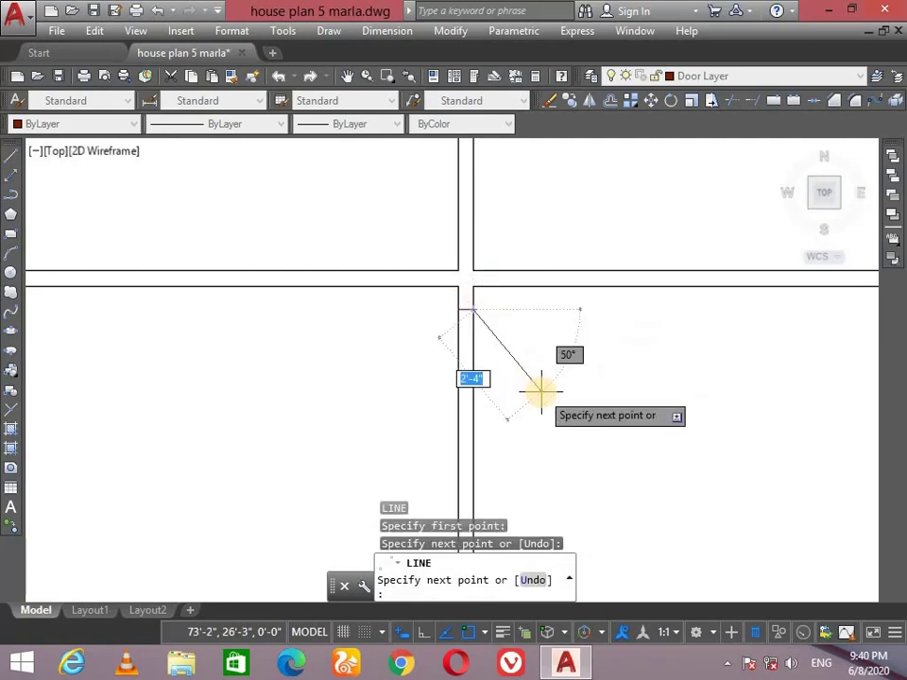
pyautogui.press('Escape')
pyautogui.write('o')
pyautogui.press('Return')
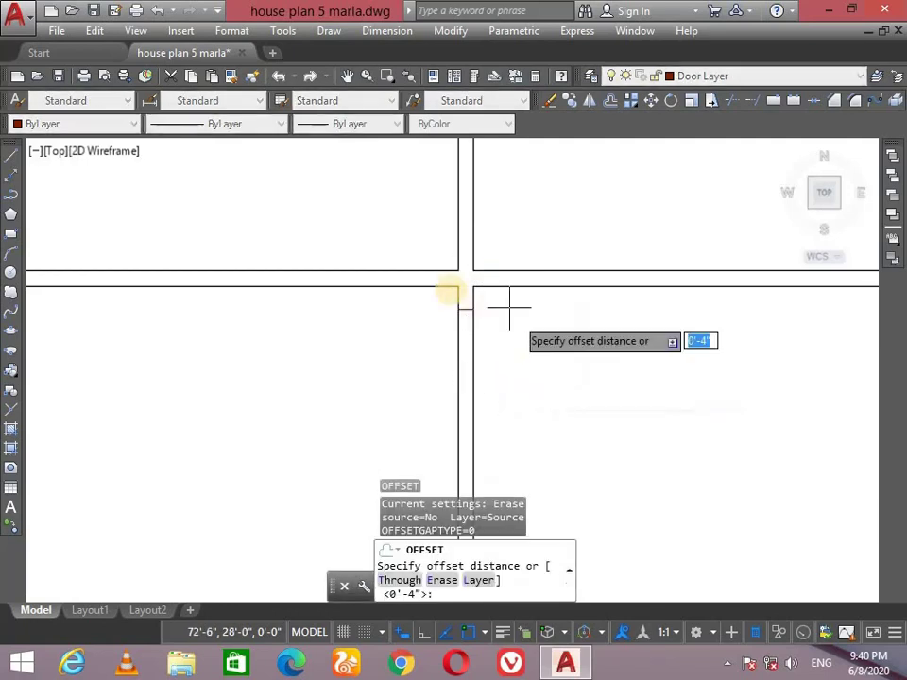
# Offset a partition wall line to one side, then end the Offset command
pyautogui.scroll(5, 461, 308)
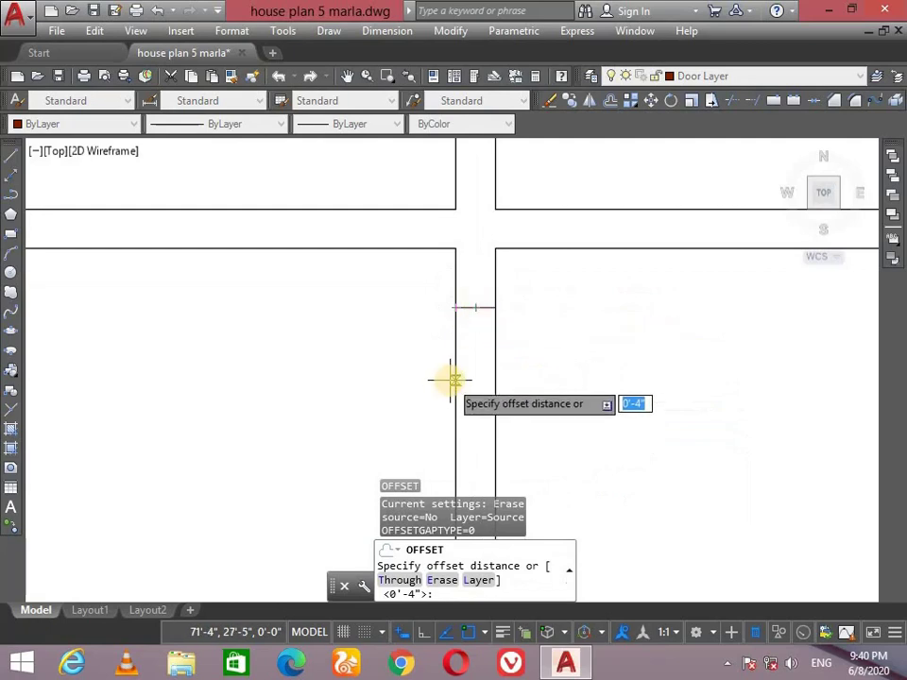
pyautogui.scroll(-6, 491, 375)
pyautogui.scroll(1, 512, 324)
pyautogui.write('4')
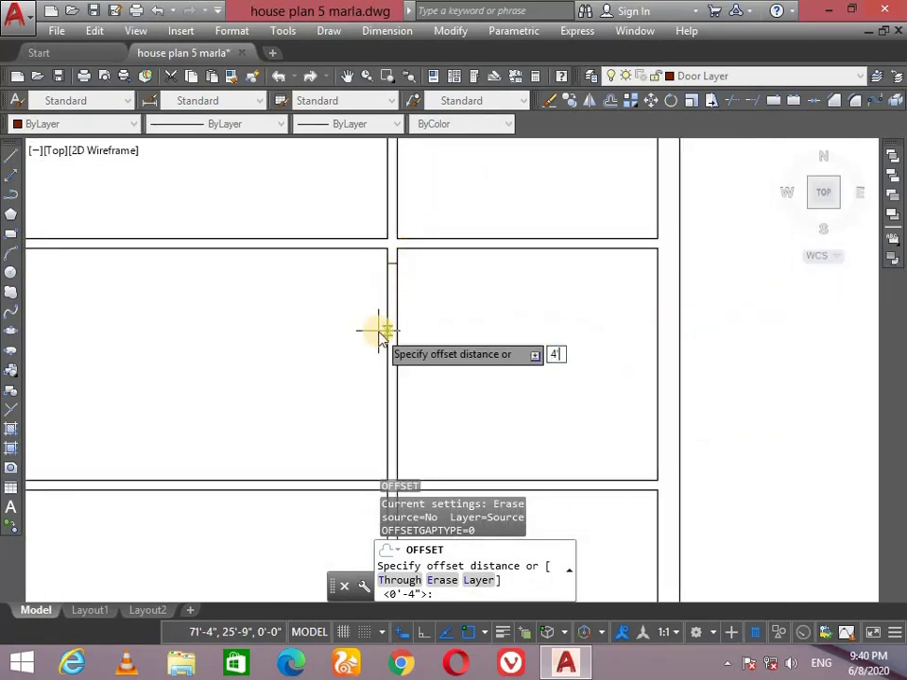
pyautogui.press('Return')
pyautogui.scroll(2, 406, 261)
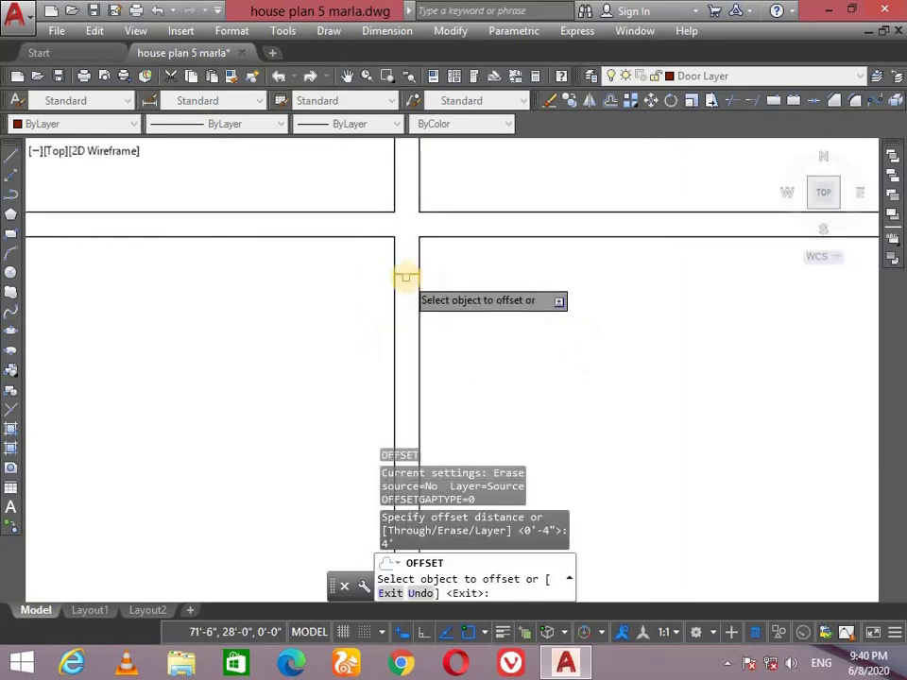
pyautogui.click(407, 275)
pyautogui.scroll(-2, 397, 284)
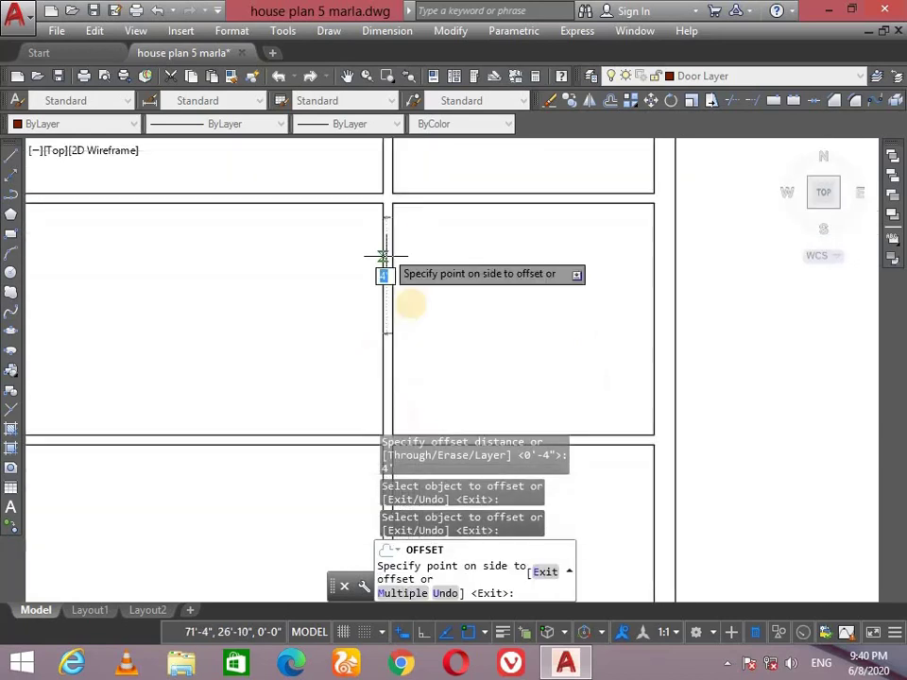
pyautogui.click(435, 296)
pyautogui.scroll(-2, 444, 307)
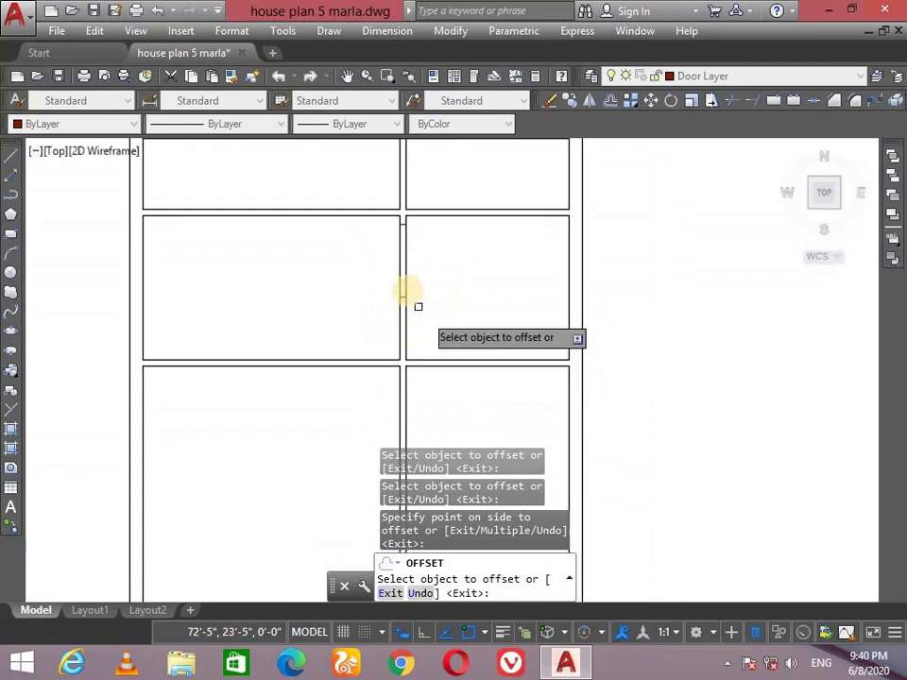
pyautogui.scroll(2, 408, 313)
pyautogui.press('Escape')
# Delete an unwanted wall line and offset another wall line 3' beside it
pyautogui.scroll(2, 393, 331)
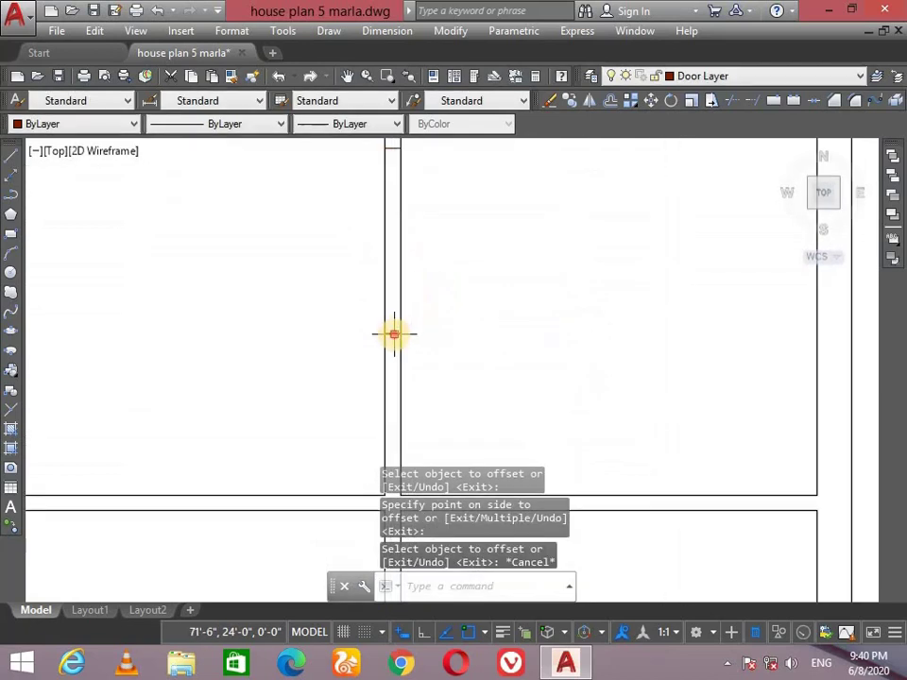
pyautogui.click(391, 332)
pyautogui.press('Delete')
pyautogui.scroll(-3, 425, 340)
pyautogui.scroll(3, 406, 292)
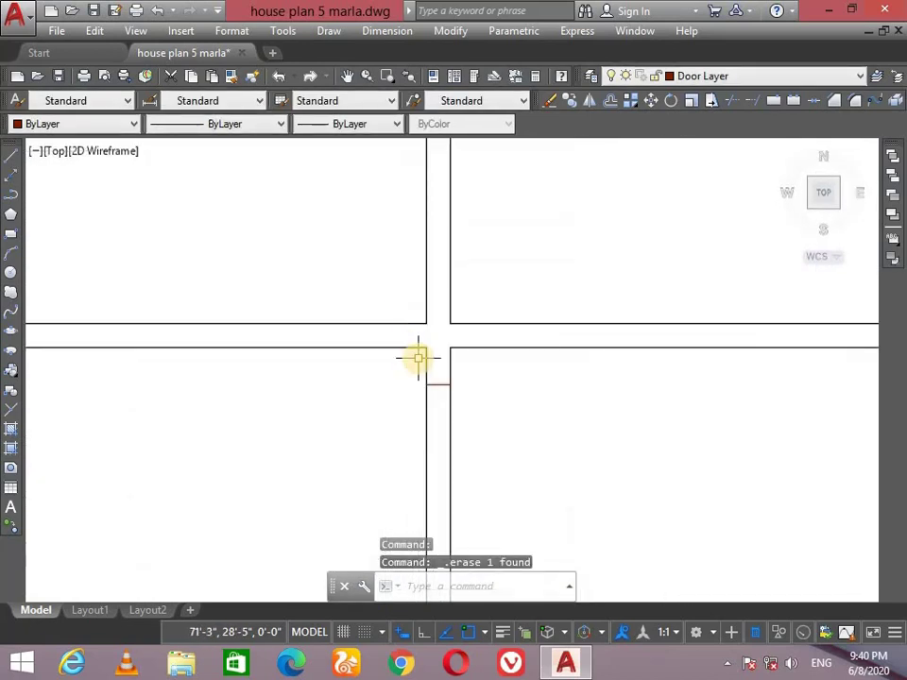
pyautogui.write('o')
pyautogui.press('Return')
pyautogui.press('Return')
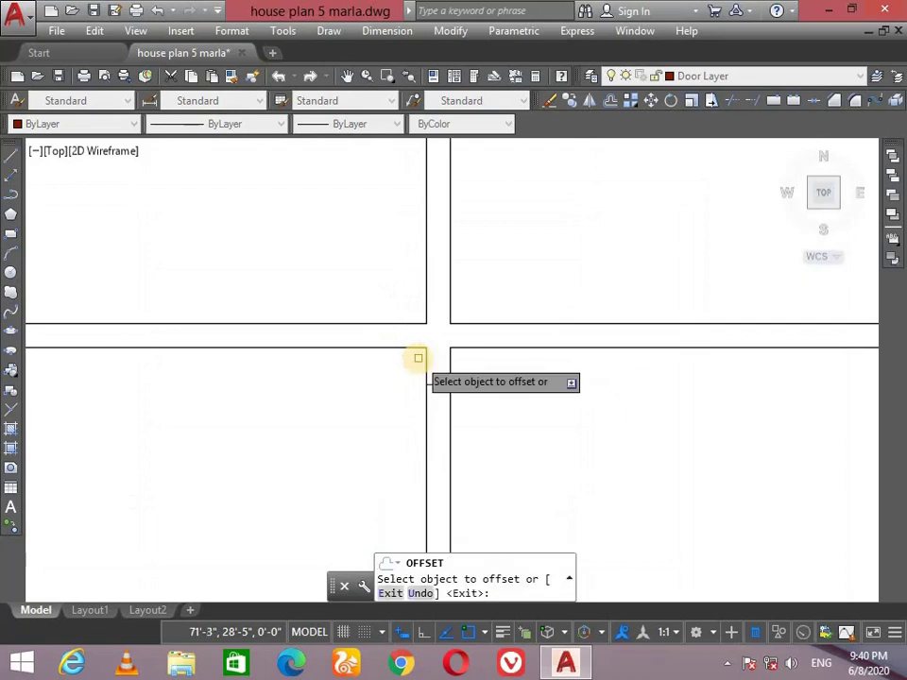
pyautogui.click(439, 385)
pyautogui.scroll(-1, 440, 385)
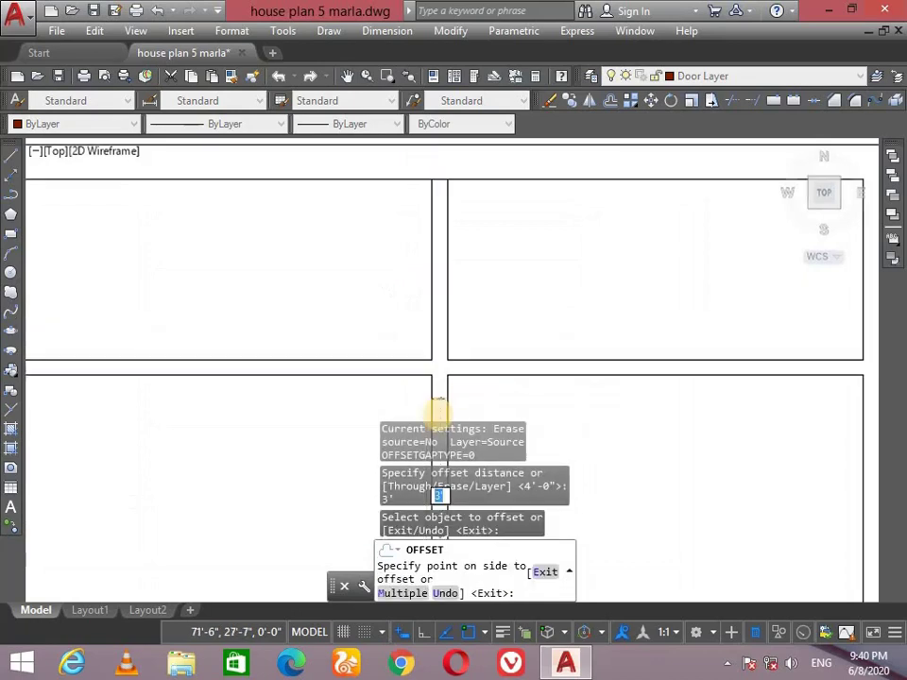
pyautogui.click(448, 327)
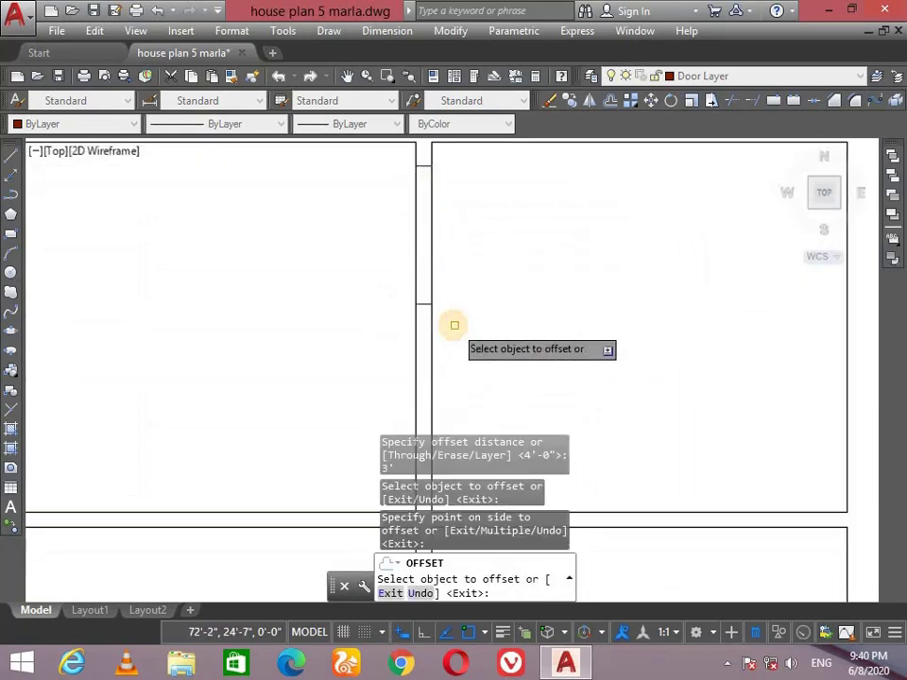
pyautogui.scroll(-1, 415, 264)
pyautogui.press('Return')
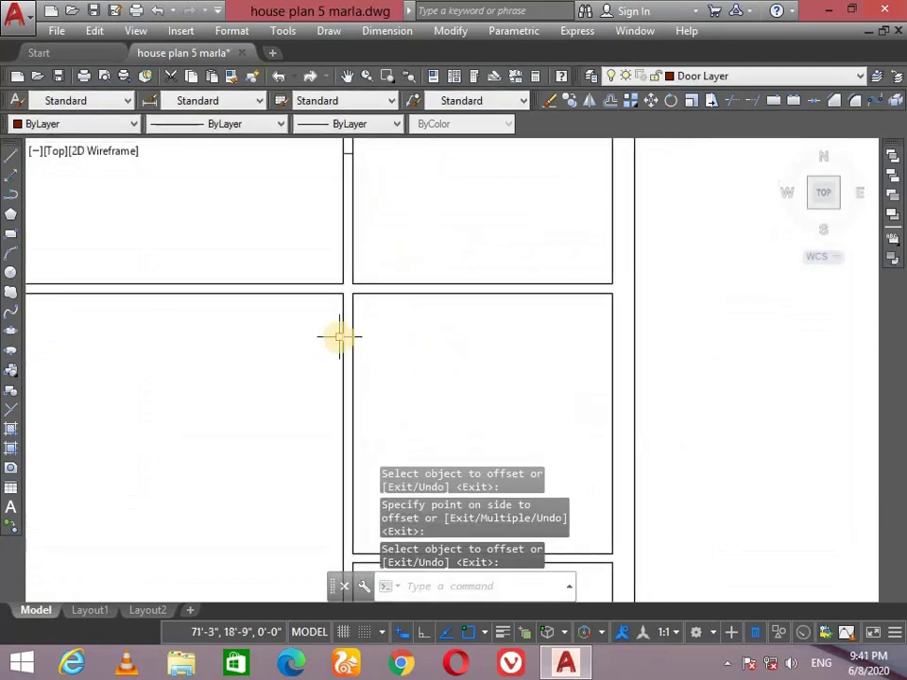
pyautogui.scroll(2, 339, 345)
# Draw a short line closing the wall end across its thickness
pyautogui.write('l')
pyautogui.press('Return')
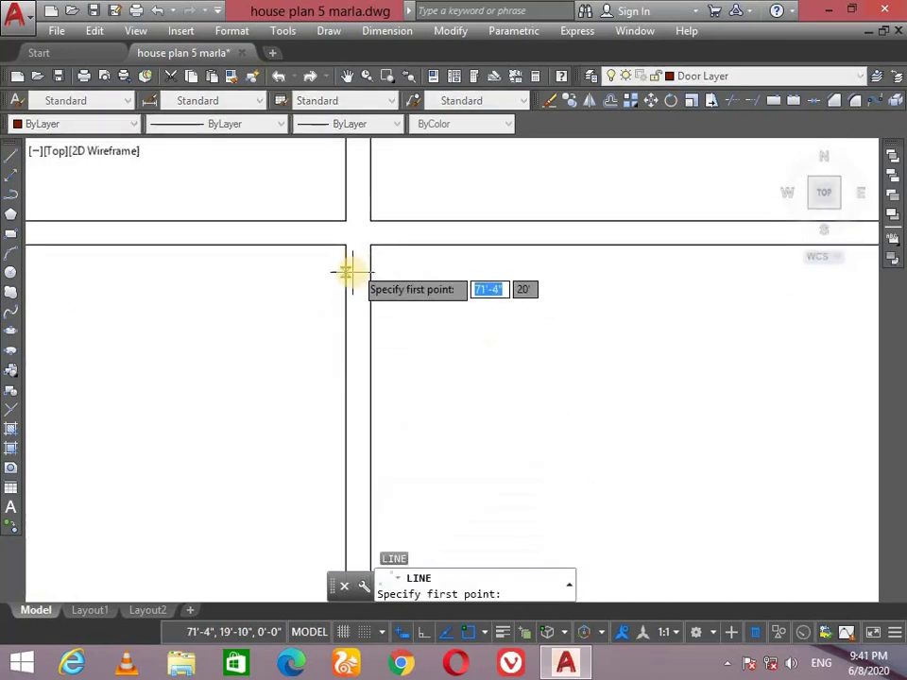
pyautogui.click(345, 270)
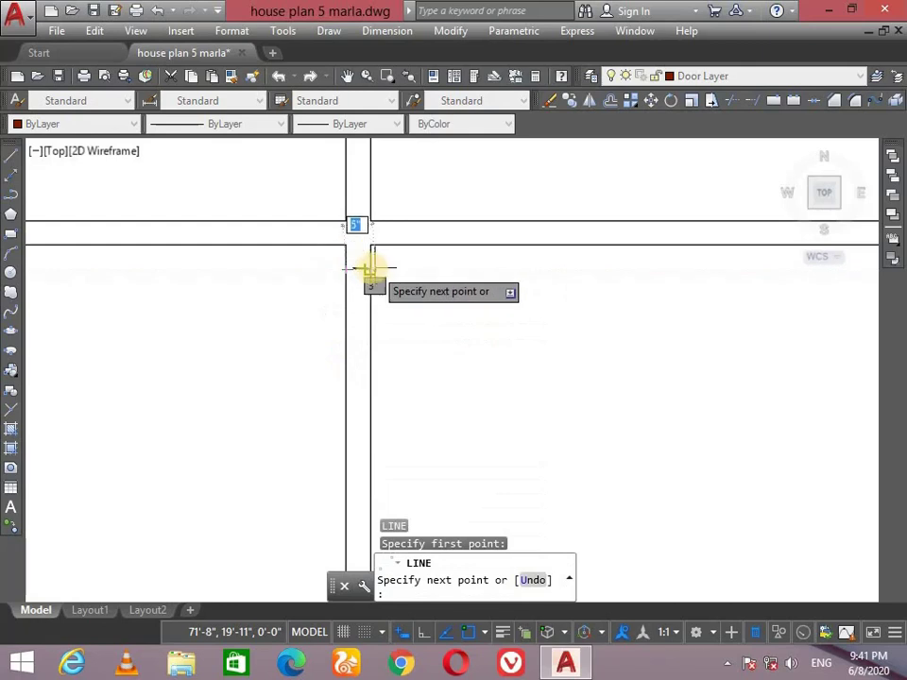
pyautogui.click(366, 273)
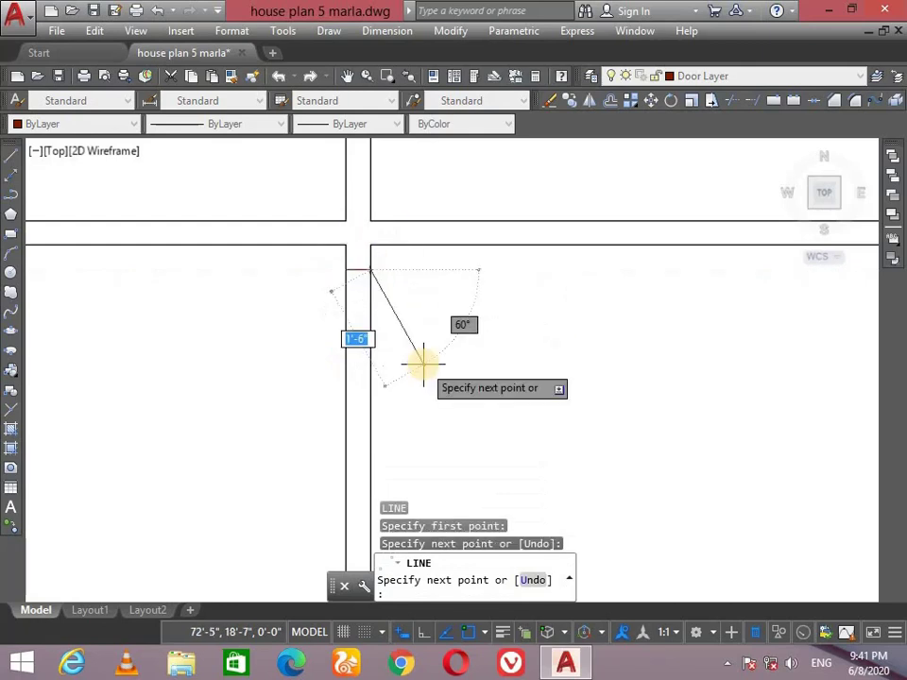
pyautogui.press('Return')
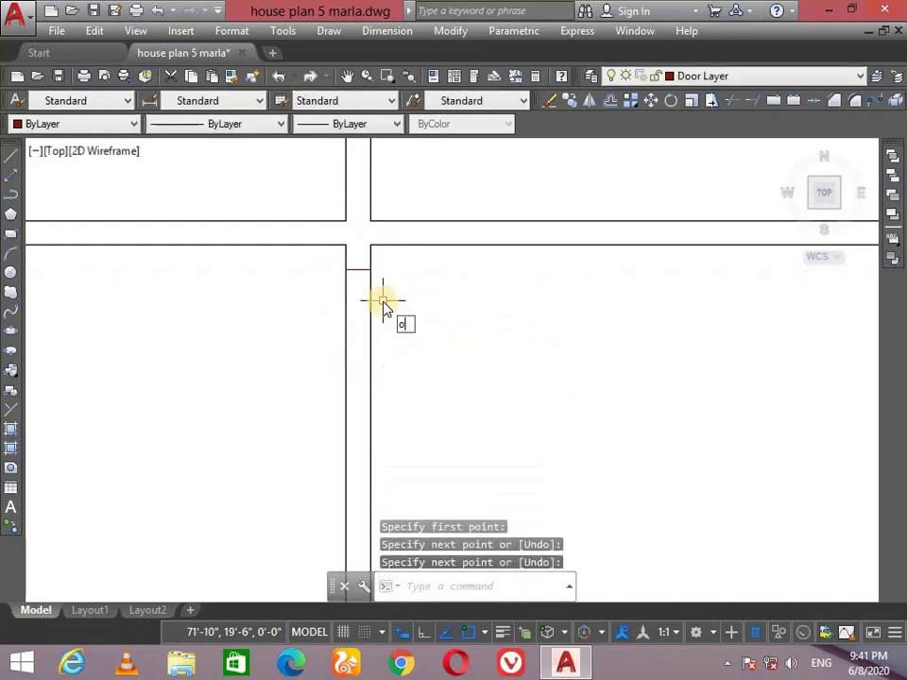
# Offset the short closing line downward to mark the door width
pyautogui.press('Return')
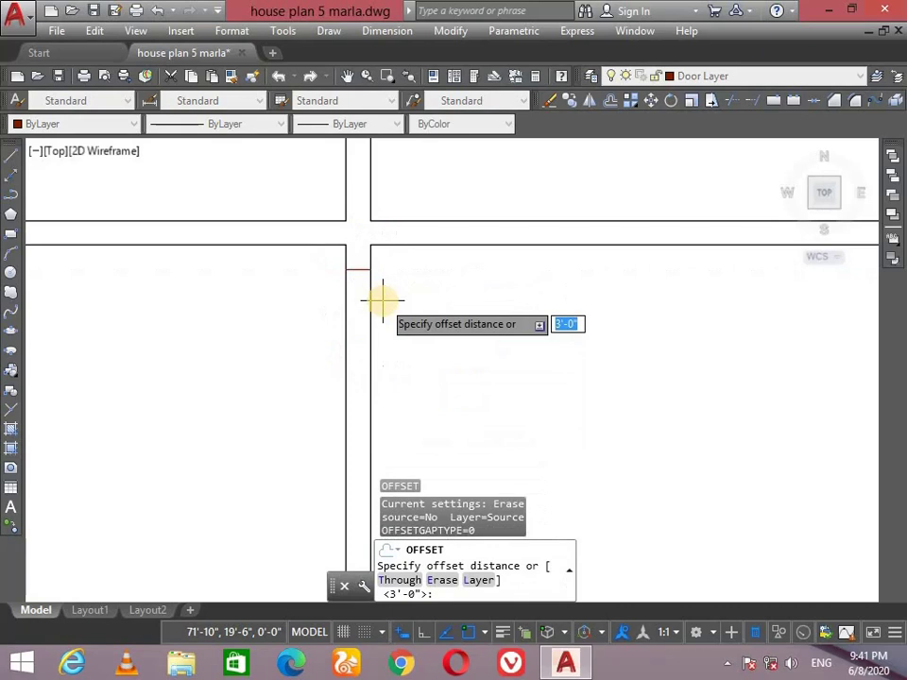
pyautogui.press('Return')
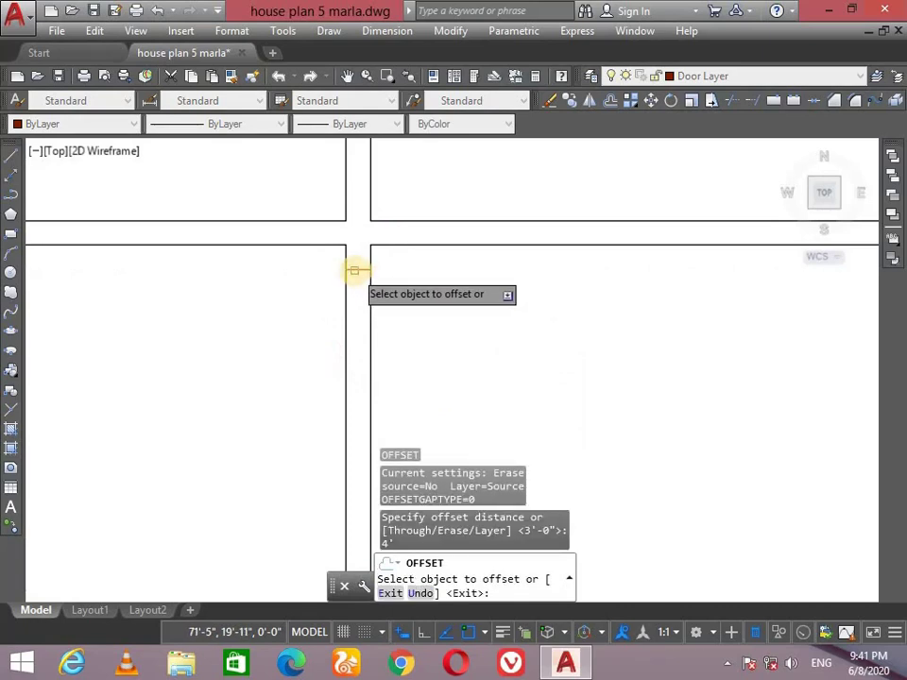
pyautogui.scroll(-3, 358, 277)
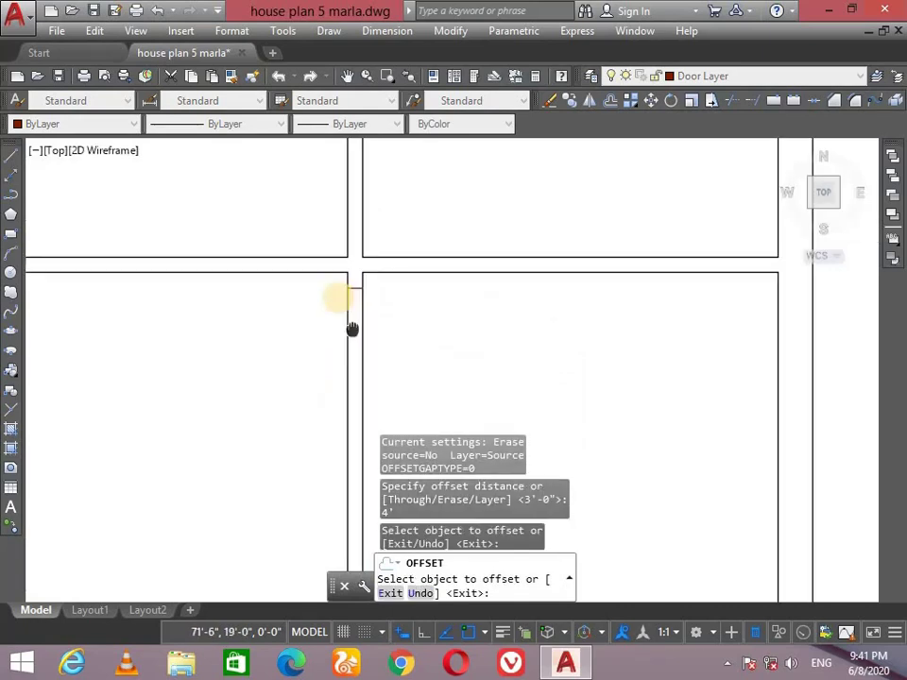
pyautogui.scroll(2, 326, 213)
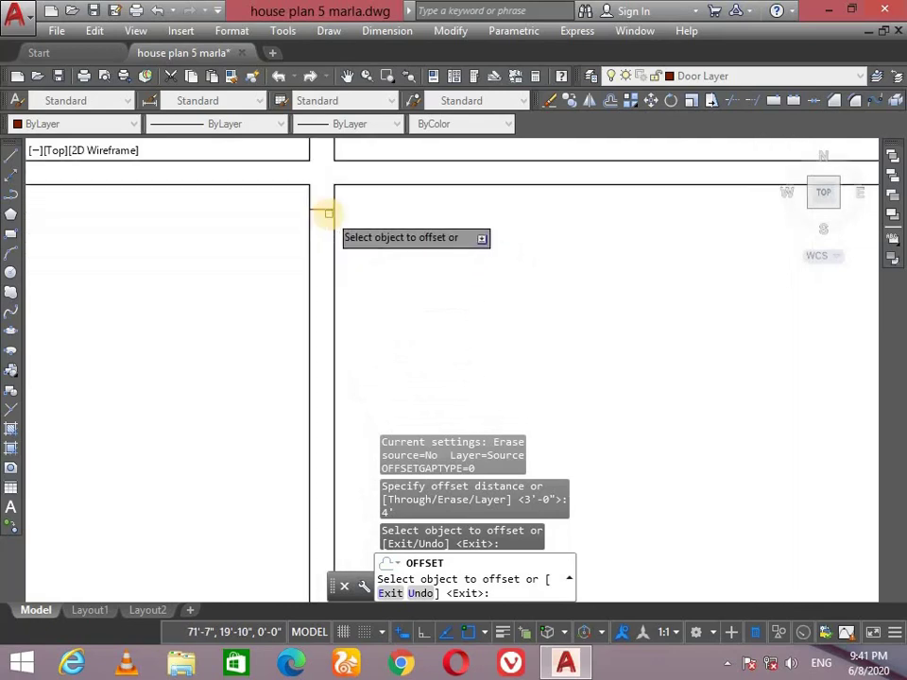
pyautogui.click(324, 209)
pyautogui.click(324, 317)
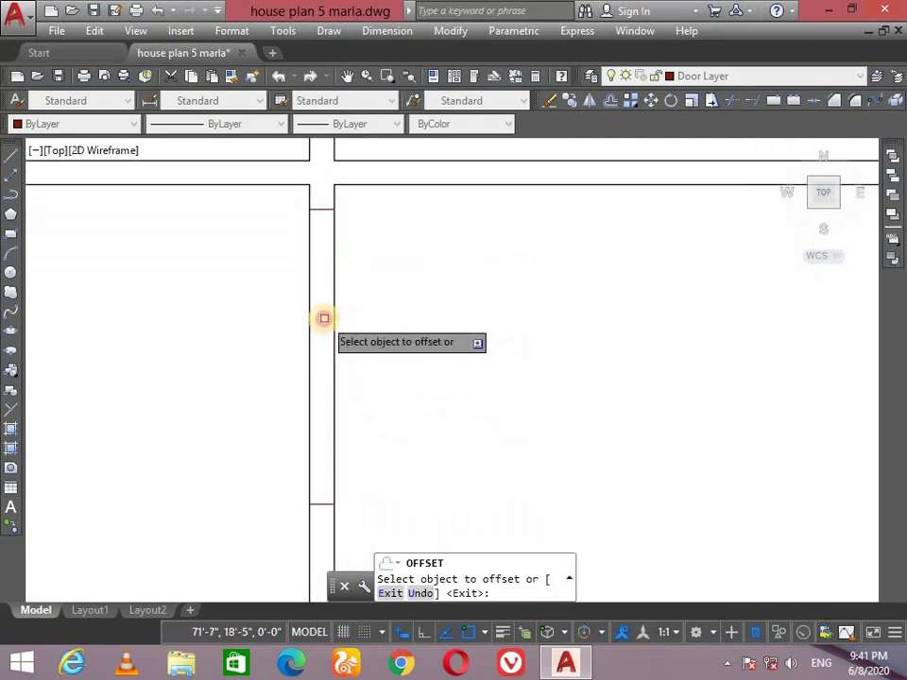
pyautogui.scroll(-2, 407, 324)
pyautogui.scroll(-2, 397, 311)
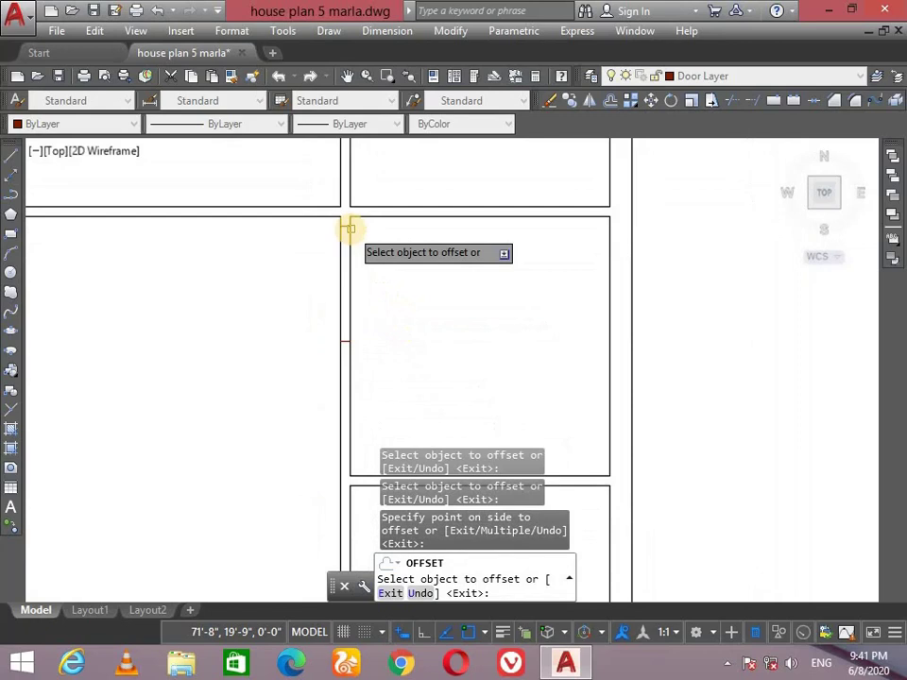
pyautogui.scroll(-2, 395, 284)
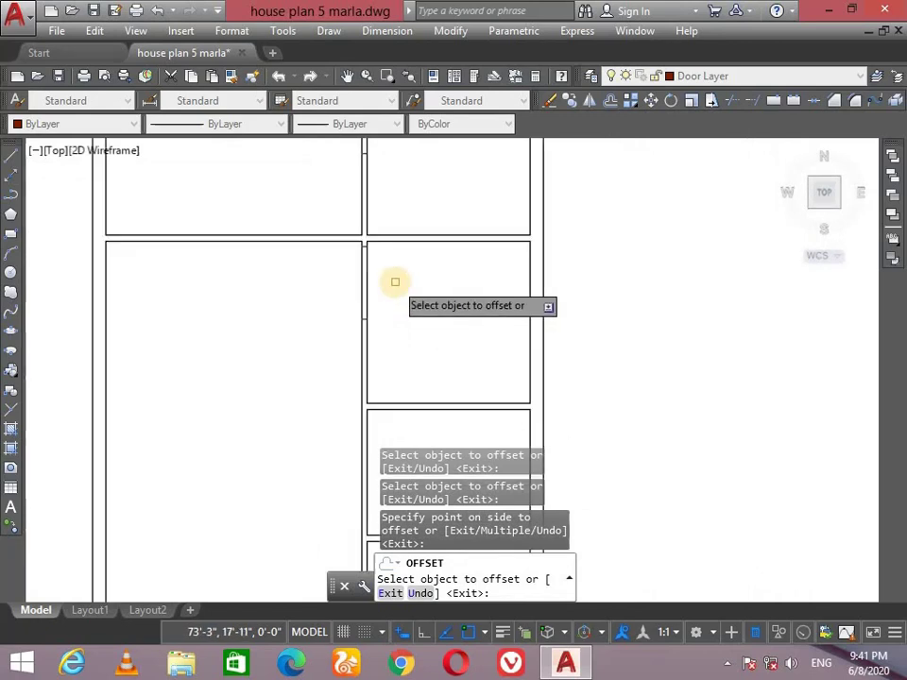
pyautogui.scroll(-2, 395, 252)
pyautogui.scroll(2, 383, 312)
pyautogui.scroll(2, 368, 378)
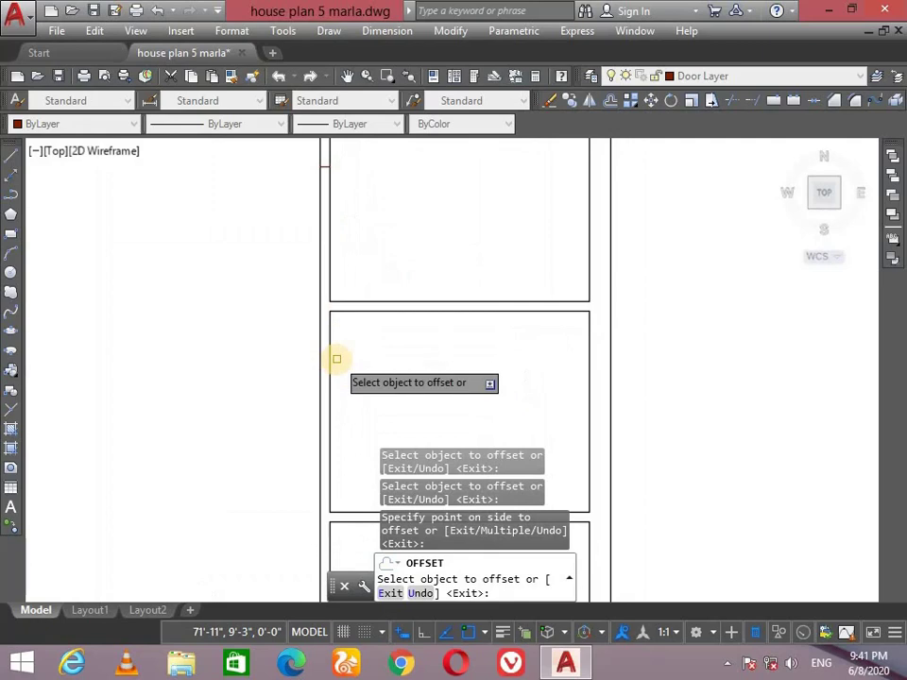
# Draw another short line closing off a second wall end across its thickness
pyautogui.press('Return')
pyautogui.press('Escape')
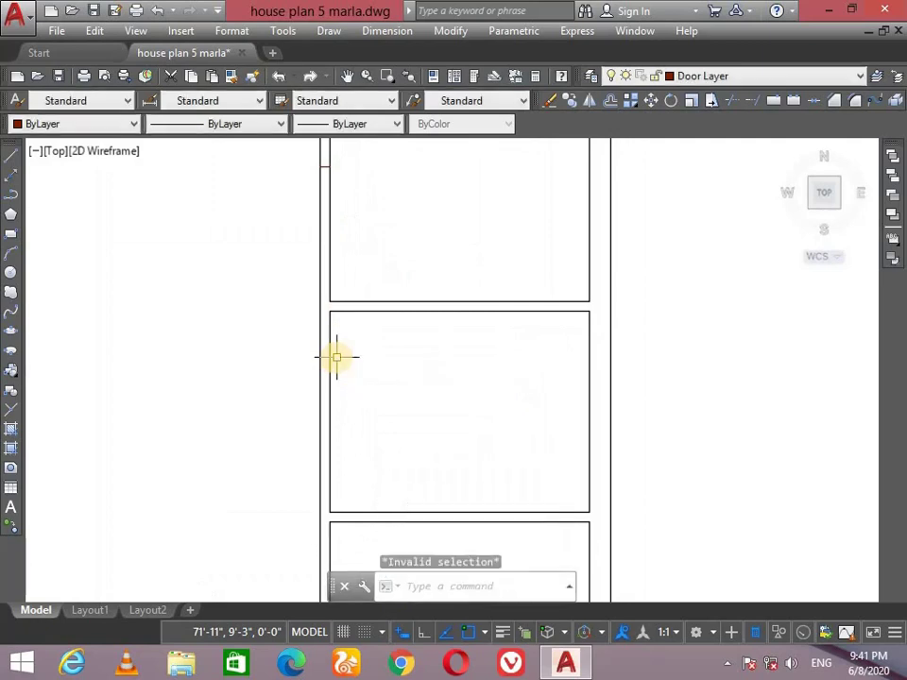
pyautogui.write('l')
pyautogui.press('Return')
pyautogui.scroll(3, 328, 340)
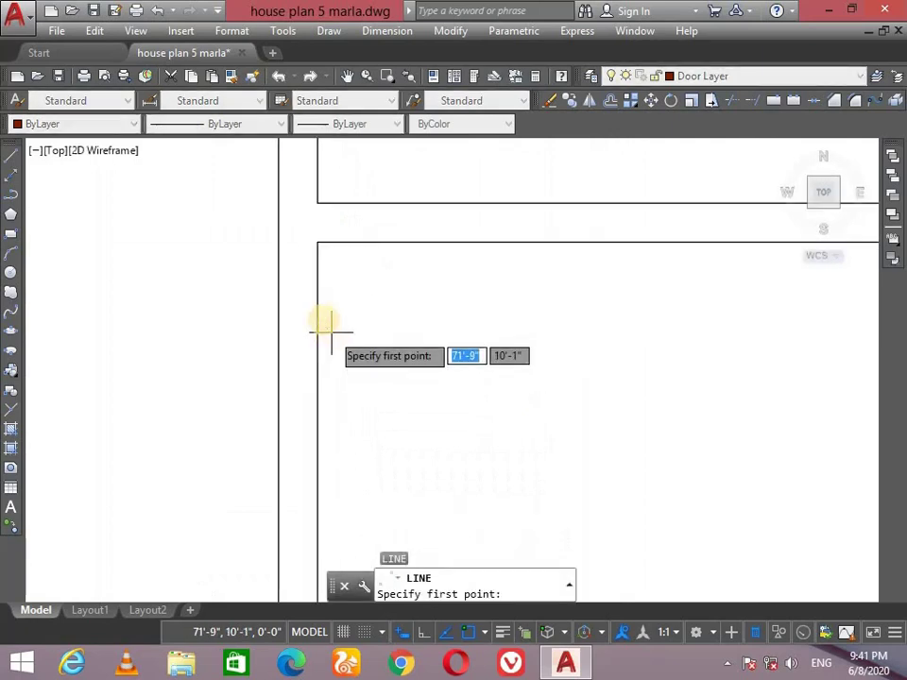
pyautogui.click(276, 262)
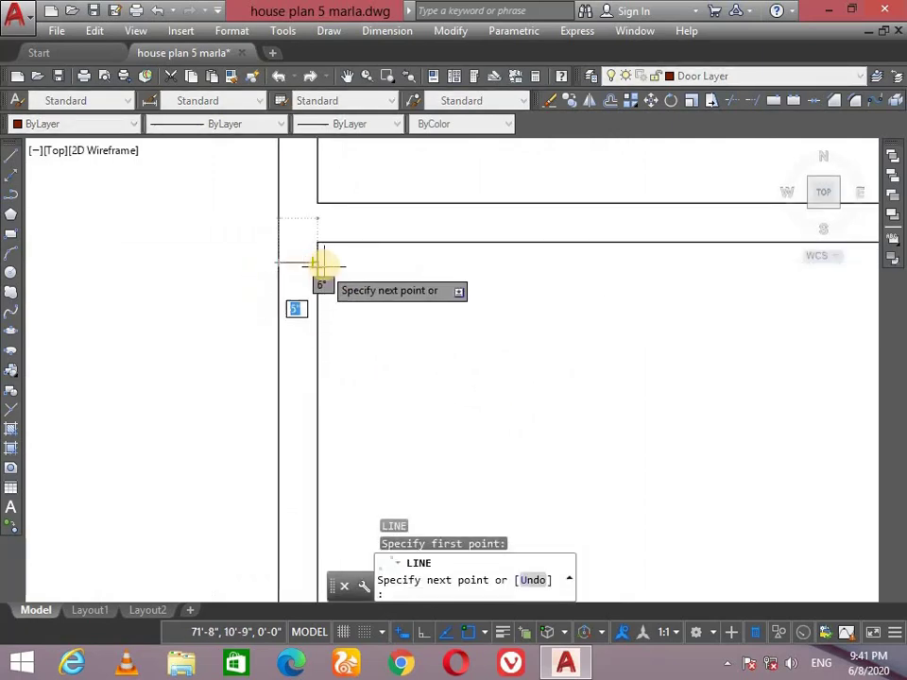
pyautogui.click(316, 262)
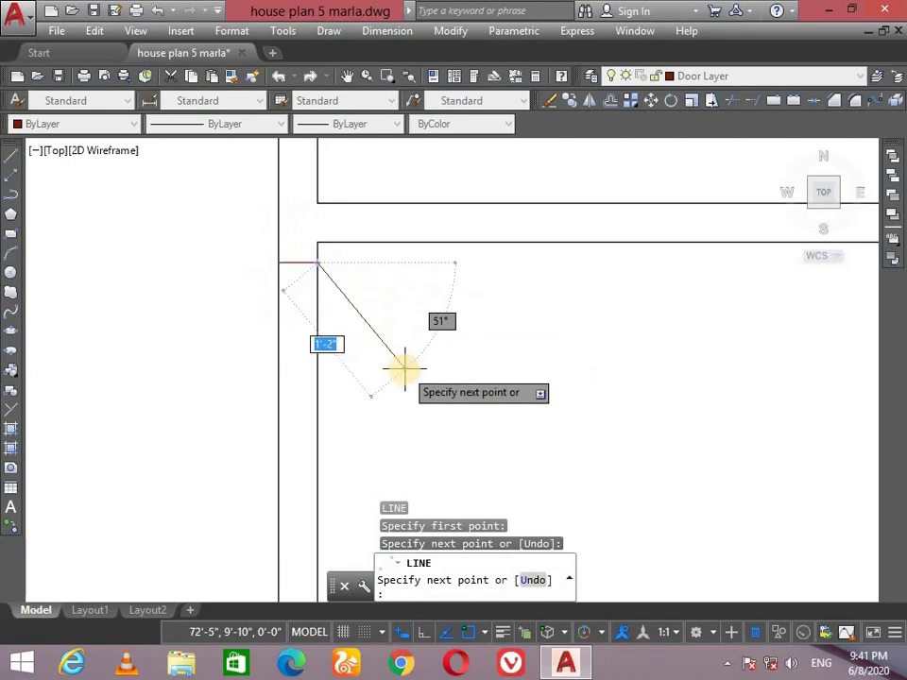
pyautogui.press('Return')
# Copy the short door-jamb line 3' to its lower side for the door opening
pyautogui.scroll(-2, 404, 369)
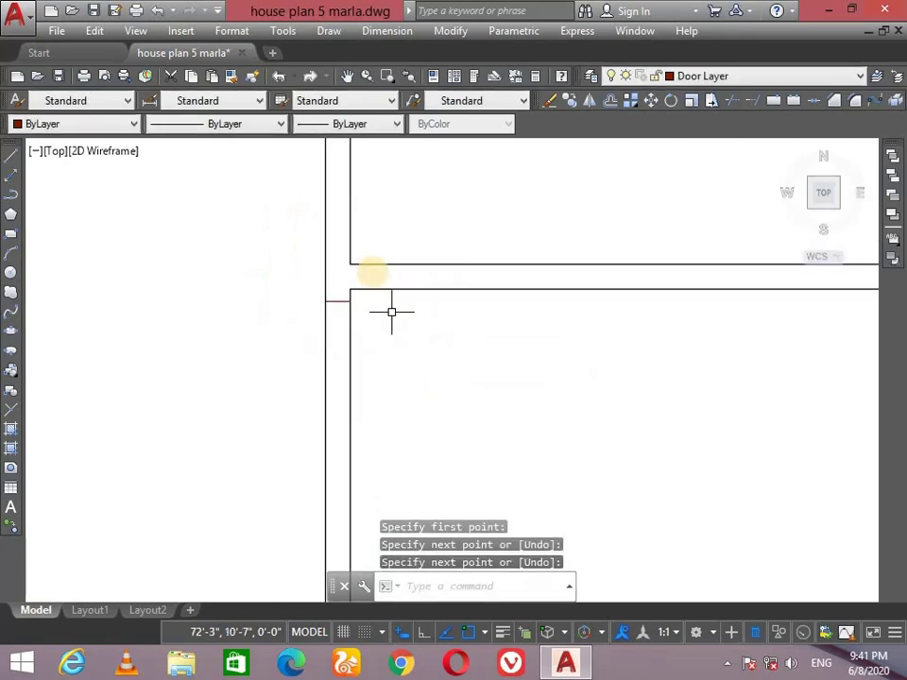
pyautogui.scroll(-2, 391, 310)
pyautogui.scroll(-2, 385, 374)
pyautogui.scroll(2, 360, 338)
pyautogui.moveTo(360, 338); pyautogui.dragTo(363, 337, button='middle')
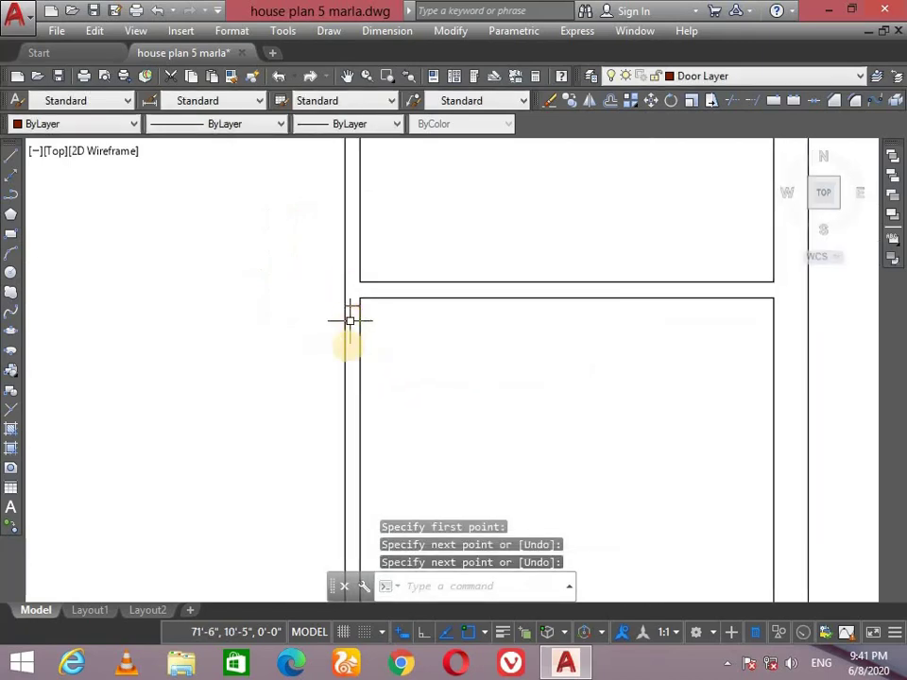
pyautogui.write('O')
pyautogui.press('Return')
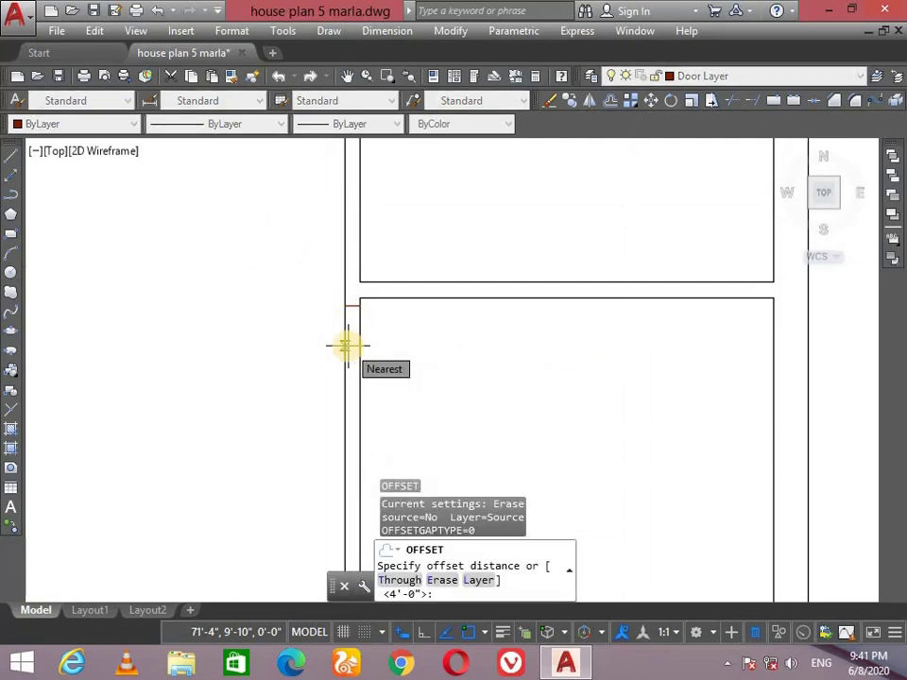
pyautogui.write('3')
pyautogui.press('Return')
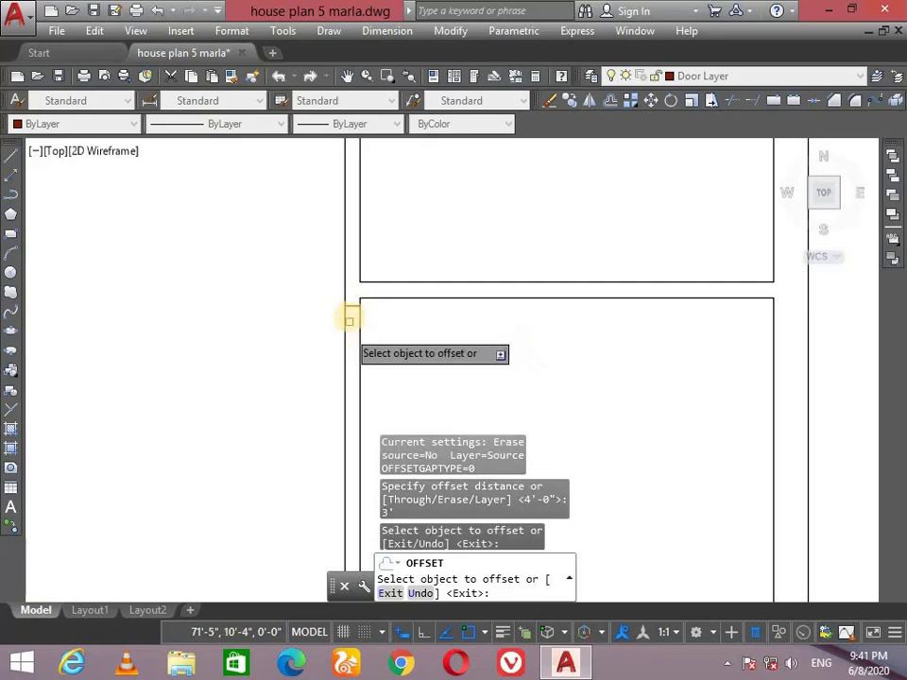
pyautogui.click(352, 307)
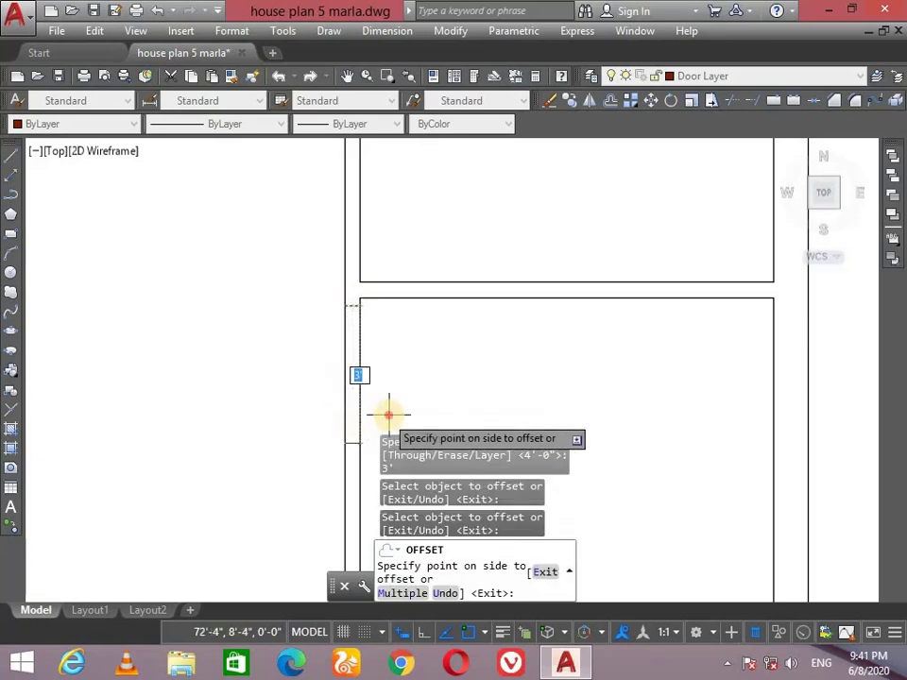
pyautogui.click(389, 412)
pyautogui.scroll(-3, 397, 378)
pyautogui.press('Escape')
pyautogui.scroll(-2, 410, 340)
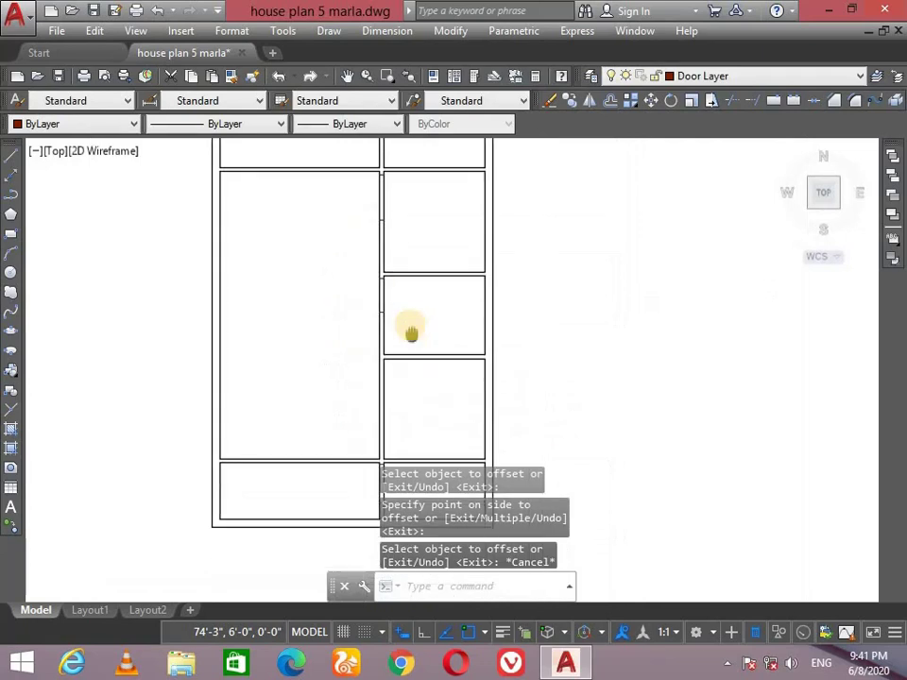
pyautogui.scroll(4, 396, 364)
pyautogui.moveTo(392, 370); pyautogui.dragTo(340, 291, button='middle')
pyautogui.scroll(-2, 365, 373)
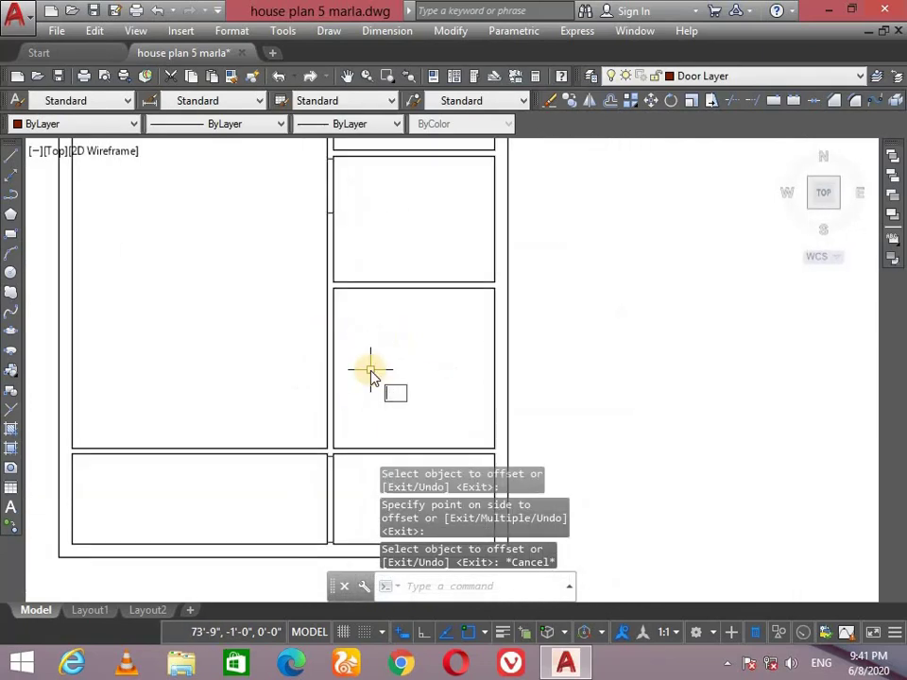
# Attempt a trim at the corner junction with a crossing window, then undo it
pyautogui.write('Tr')
pyautogui.press('Return')
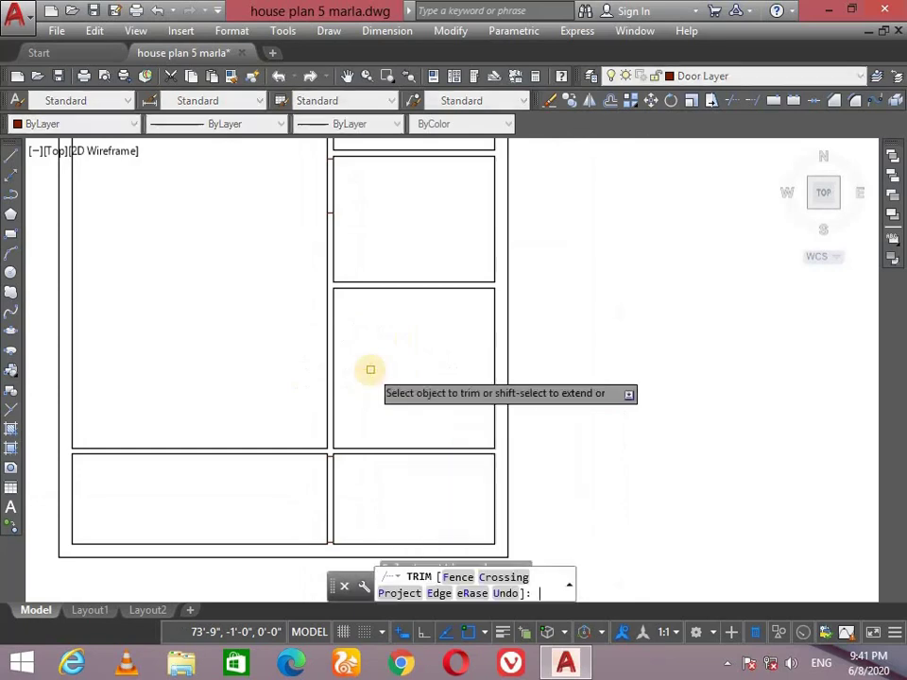
pyautogui.click(342, 350)
pyautogui.click(294, 381)
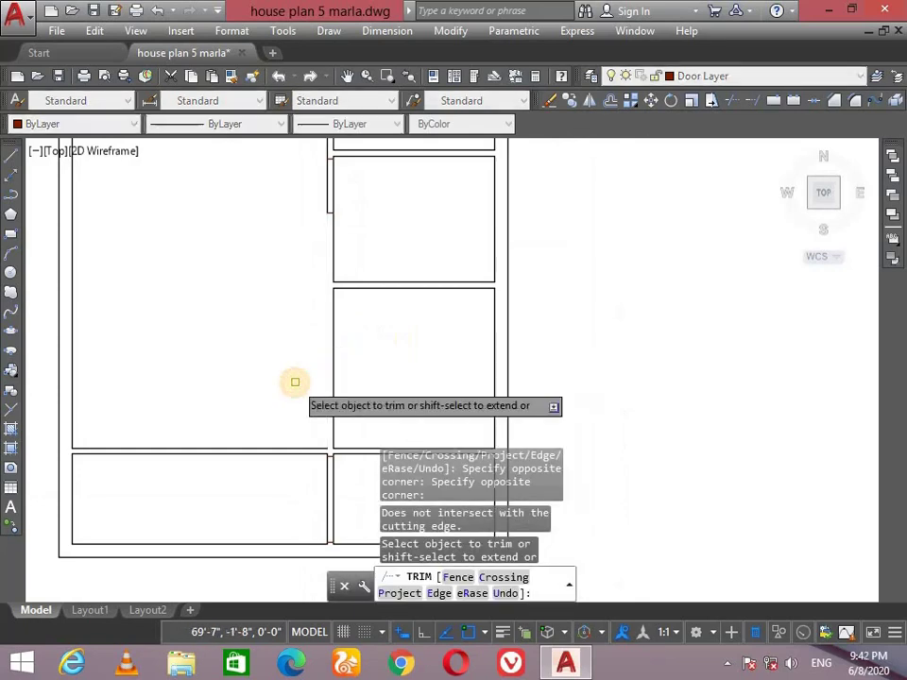
pyautogui.write('u')
pyautogui.press('Return')
# Window-select the stray vertical wall line below the corner junction and delete it
pyautogui.scroll(2, 335, 292)
pyautogui.scroll(2, 331, 285)
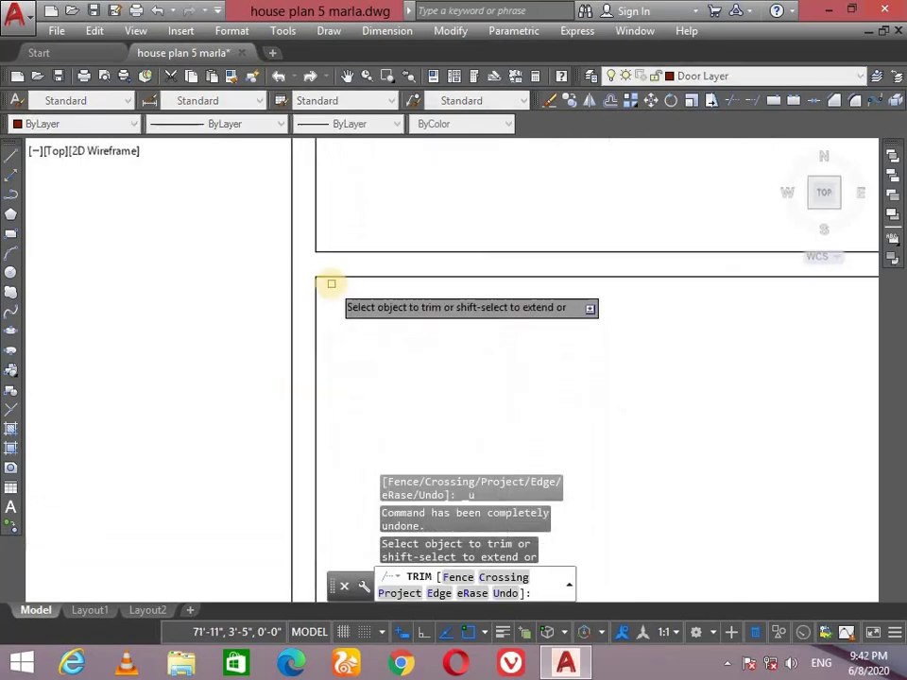
pyautogui.scroll(2, 329, 280)
pyautogui.click(298, 395)
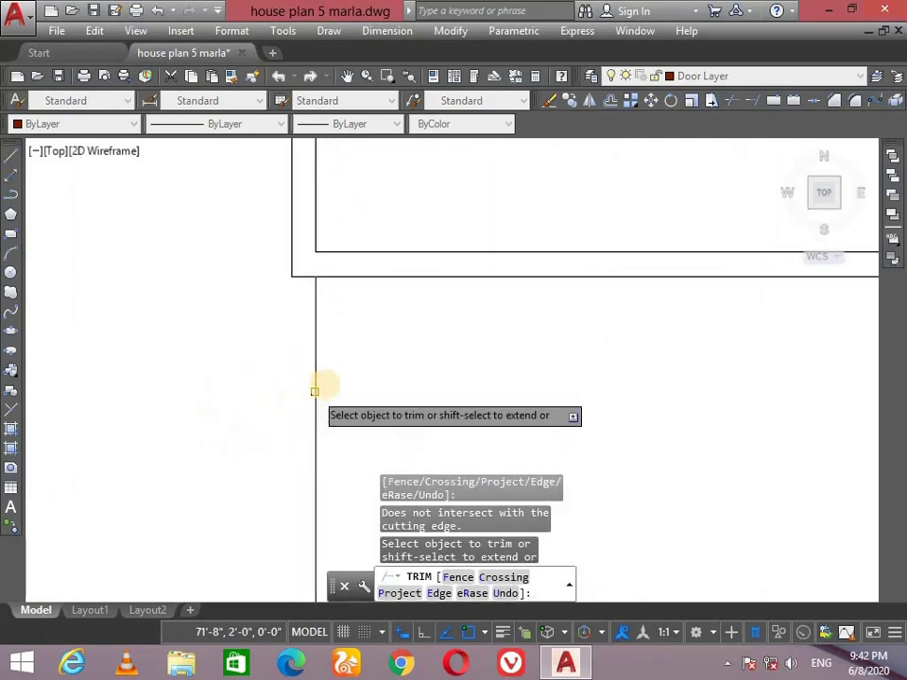
pyautogui.click(270, 403)
pyautogui.press('Escape')
pyautogui.click(280, 401)
pyautogui.click(290, 398)
pyautogui.press('Delete')
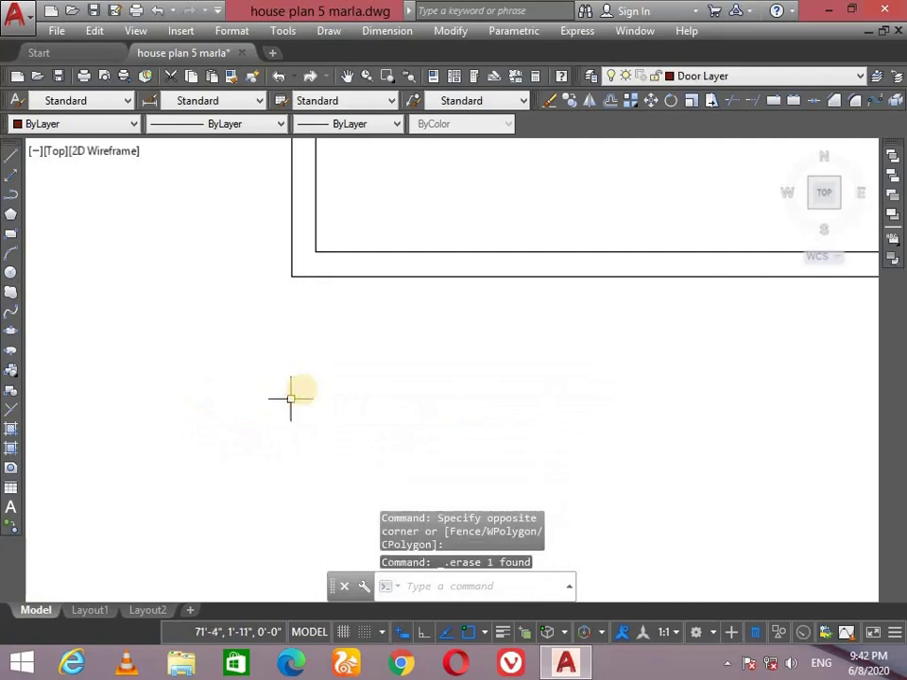
pyautogui.scroll(-3, 293, 401)
pyautogui.scroll(2, 311, 419)
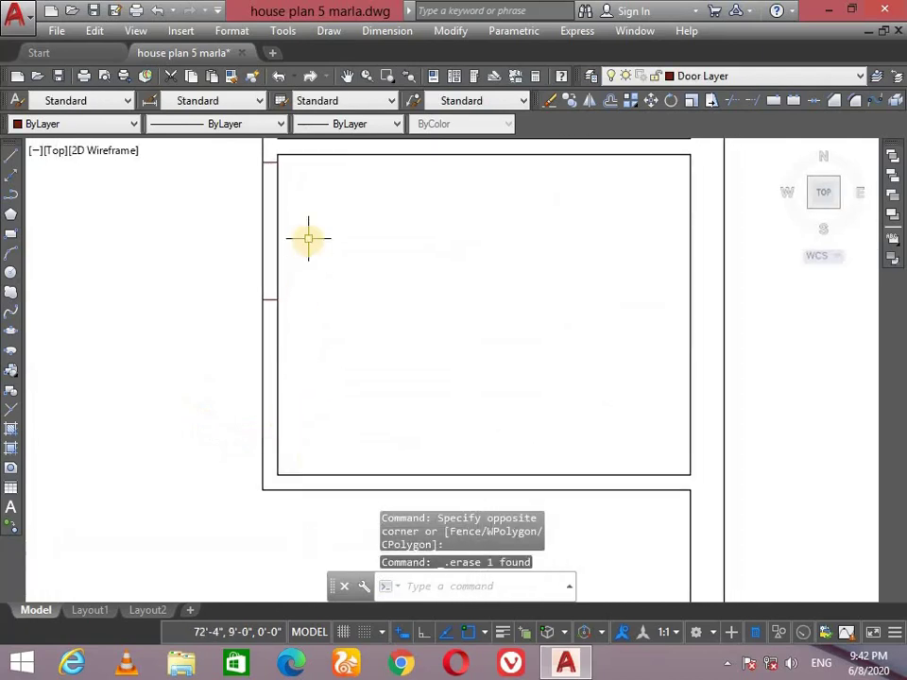
pyautogui.scroll(-2, 334, 330)
# Recenter on the wall junction and try extending a wall line, then cancel
pyautogui.moveTo(335, 330); pyautogui.dragTo(350, 286, button='middle')
pyautogui.scroll(-1, 350, 286)
pyautogui.moveTo(371, 380); pyautogui.dragTo(308, 369, button='middle')
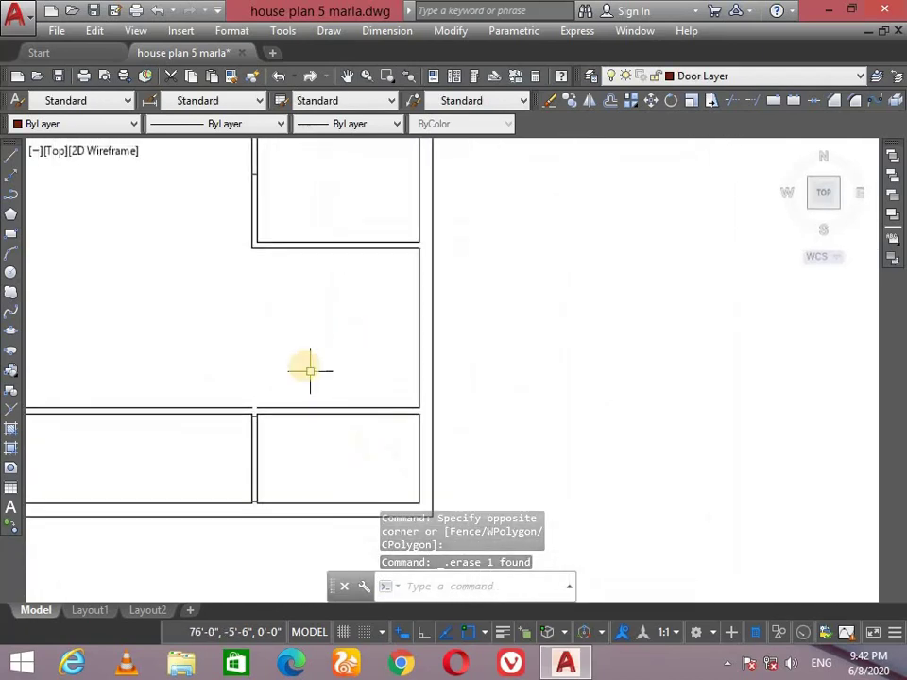
pyautogui.scroll(2, 247, 430)
pyautogui.scroll(2, 231, 441)
pyautogui.moveTo(230, 441); pyautogui.dragTo(257, 456, button='middle')
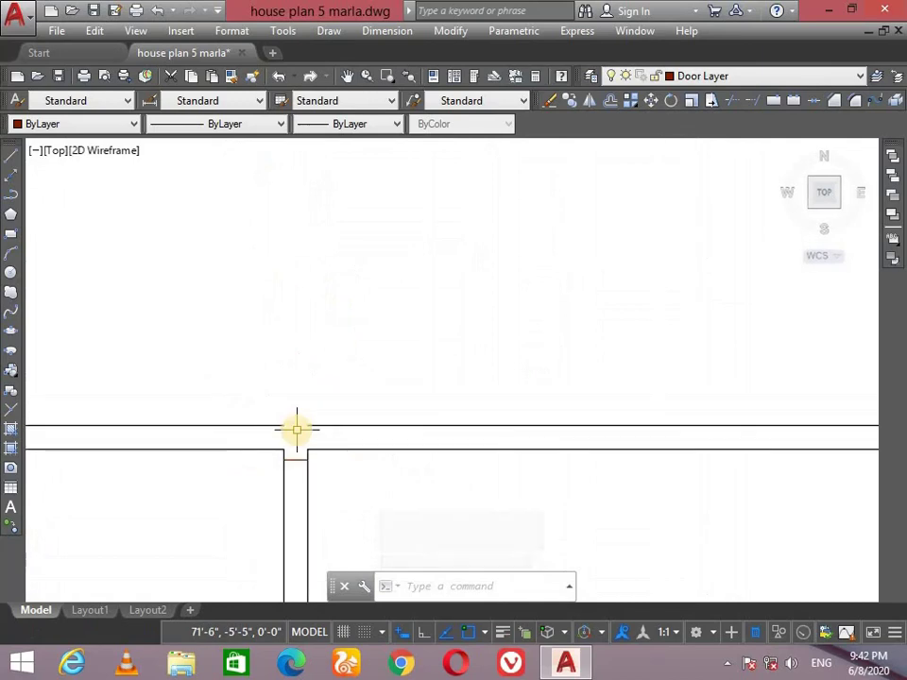
pyautogui.write('x')
pyautogui.press('Return')
pyautogui.press('Return')
pyautogui.click(336, 424)
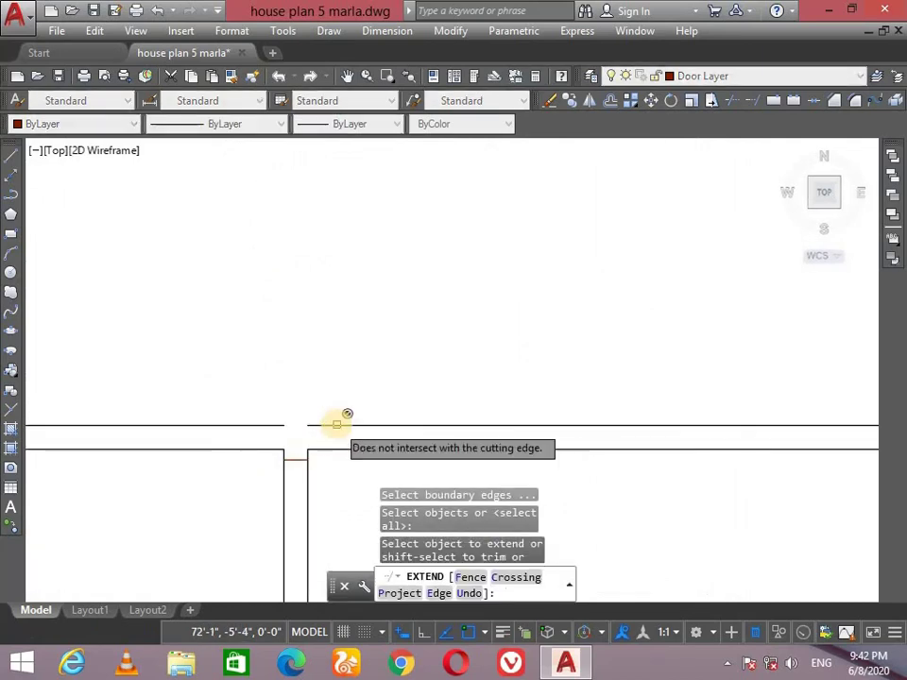
pyautogui.press('Escape')
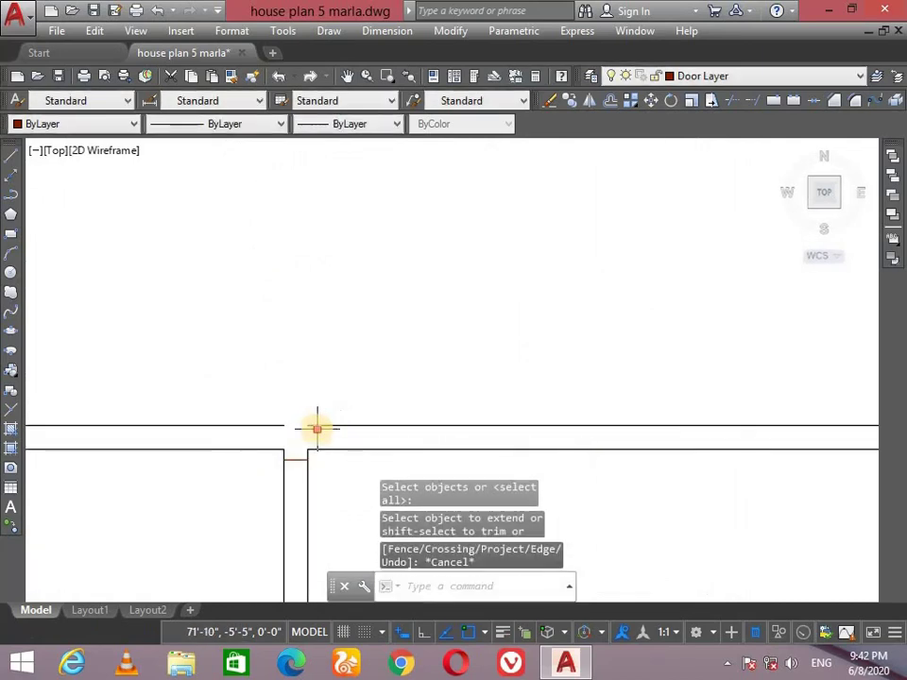
# Select the horizontal wall line and its endpoint grip, then cancel without changes
pyautogui.click(314, 424)
pyautogui.click(314, 426)
pyautogui.click(314, 426)
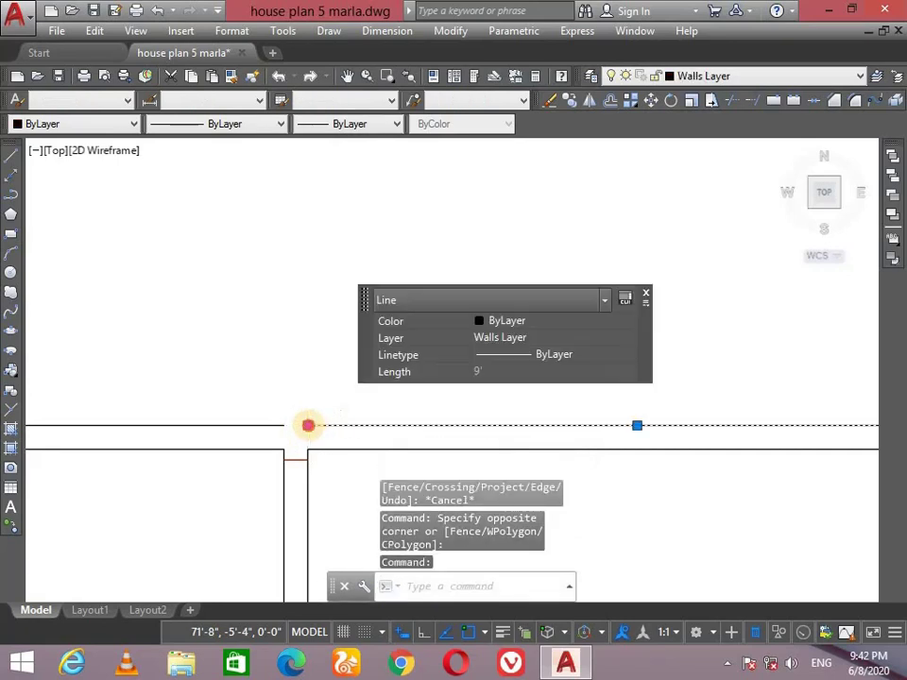
pyautogui.click(308, 425)
pyautogui.press('Escape')
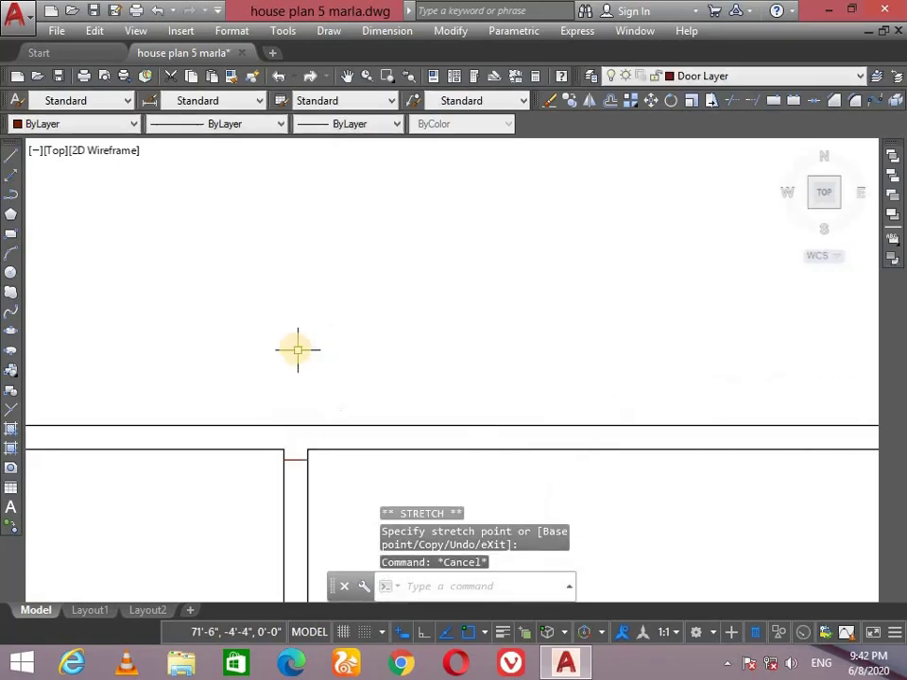
pyautogui.scroll(-4, 320, 408)
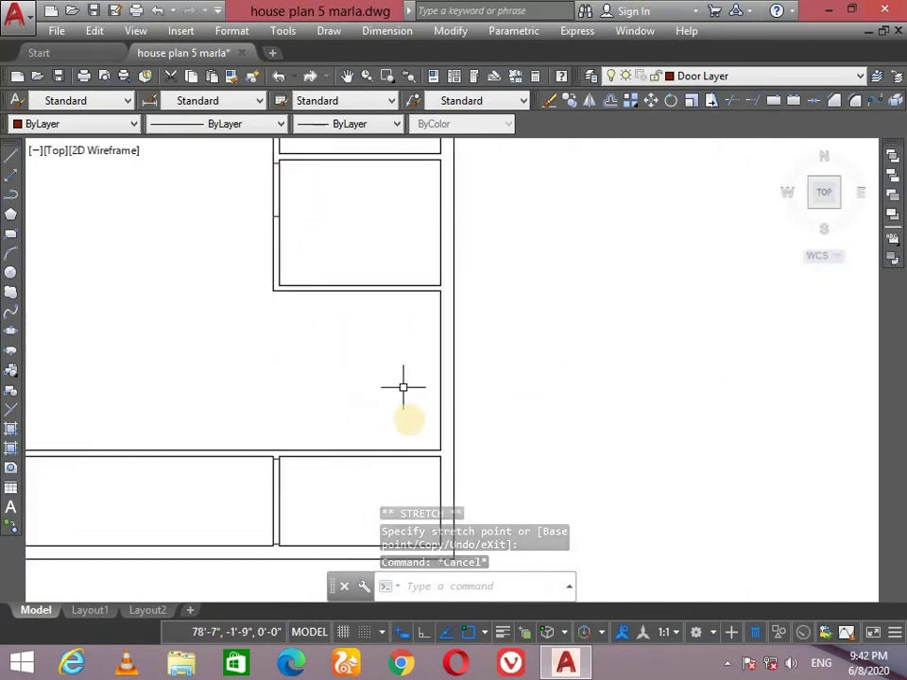
pyautogui.scroll(3, 403, 385)
pyautogui.write('dli')
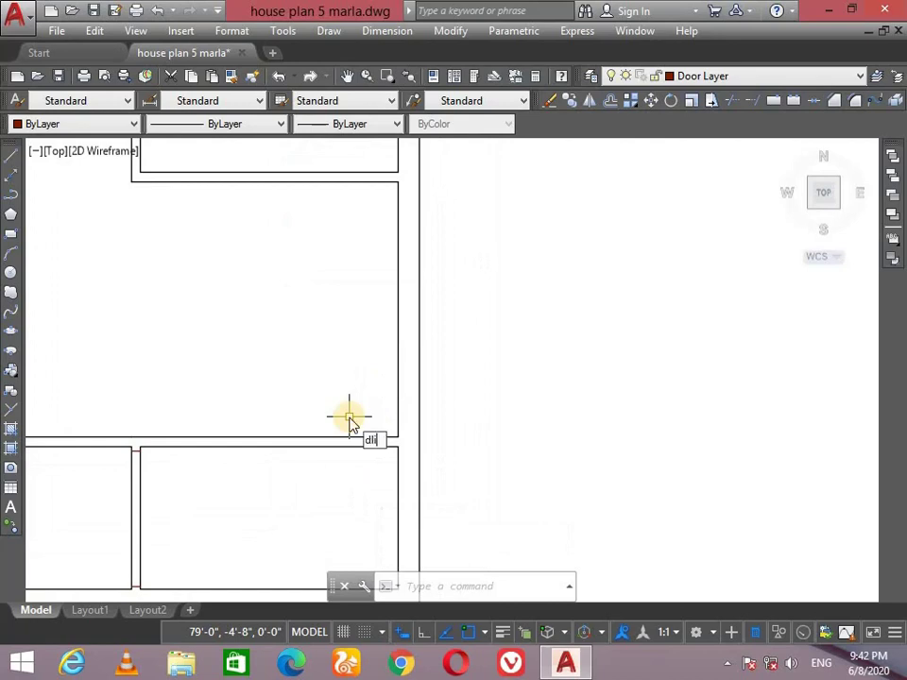
pyautogui.press('Return')
pyautogui.click(398, 182)
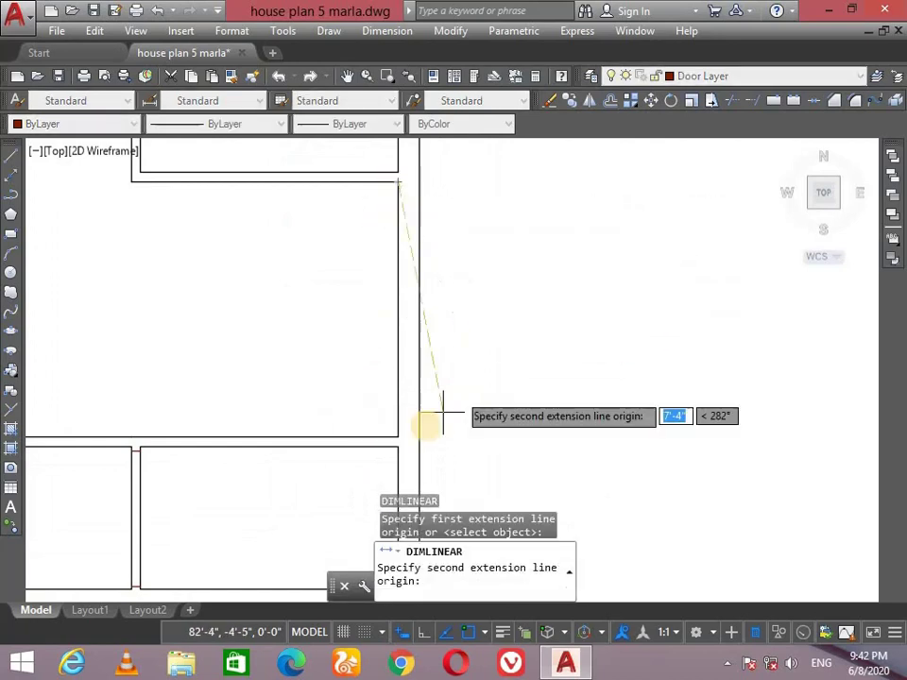
pyautogui.click(398, 437)
pyautogui.click(508, 416)
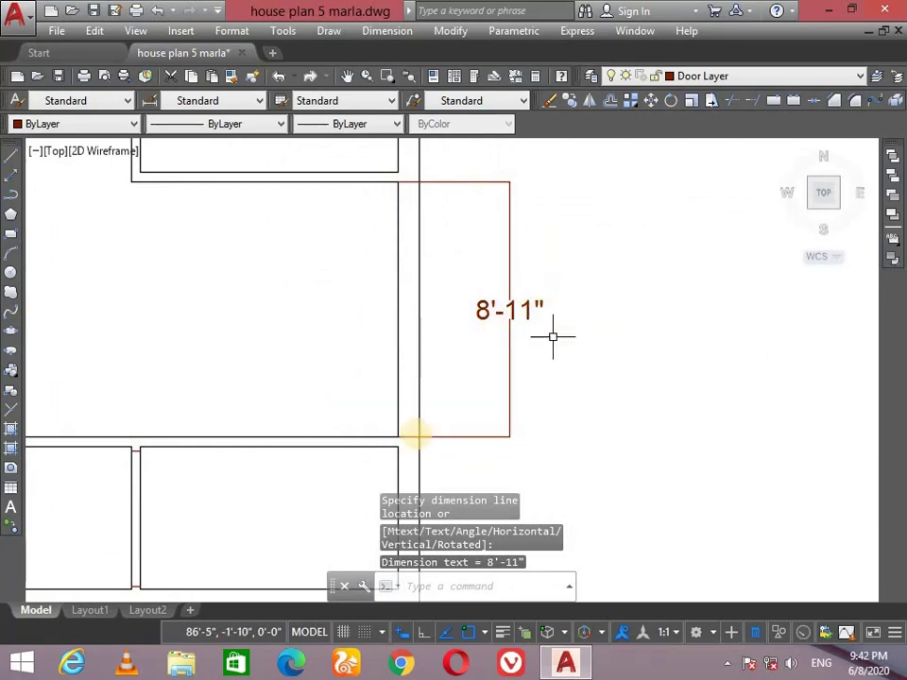
pyautogui.scroll(1, 390, 433)
pyautogui.scroll(1, 389, 436)
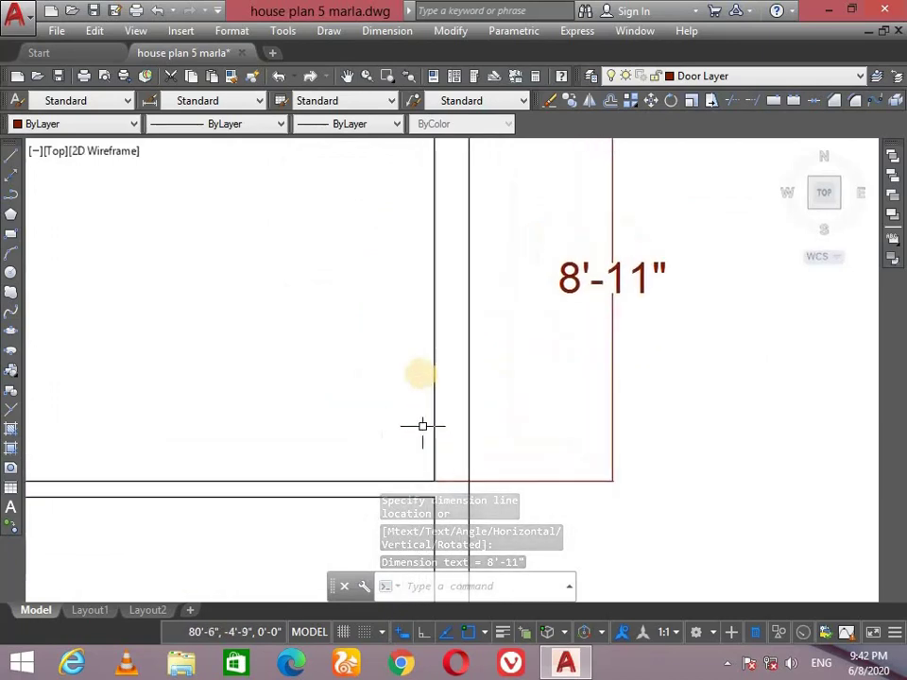
pyautogui.click(648, 277)
pyautogui.click(582, 371)
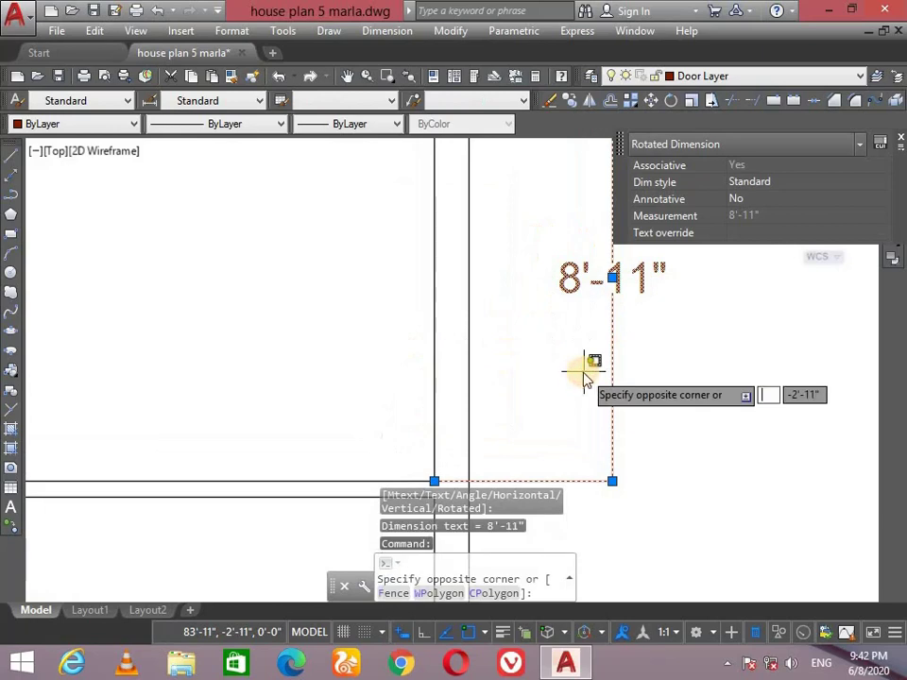
pyautogui.press('Escape')
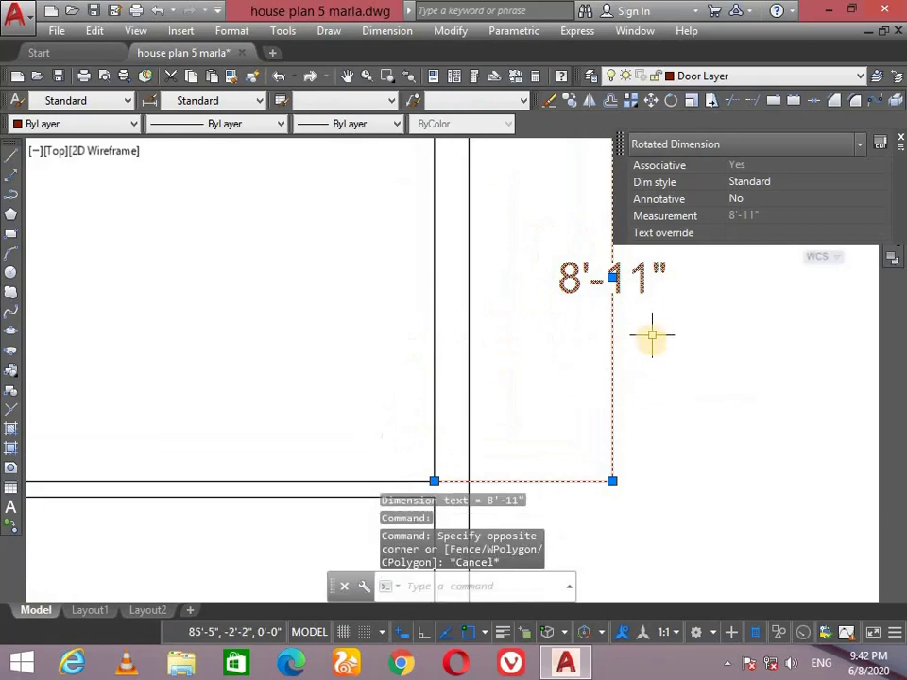
pyautogui.press('Delete')
pyautogui.scroll(-2, 369, 396)
pyautogui.moveTo(359, 400); pyautogui.dragTo(445, 462, button='middle')
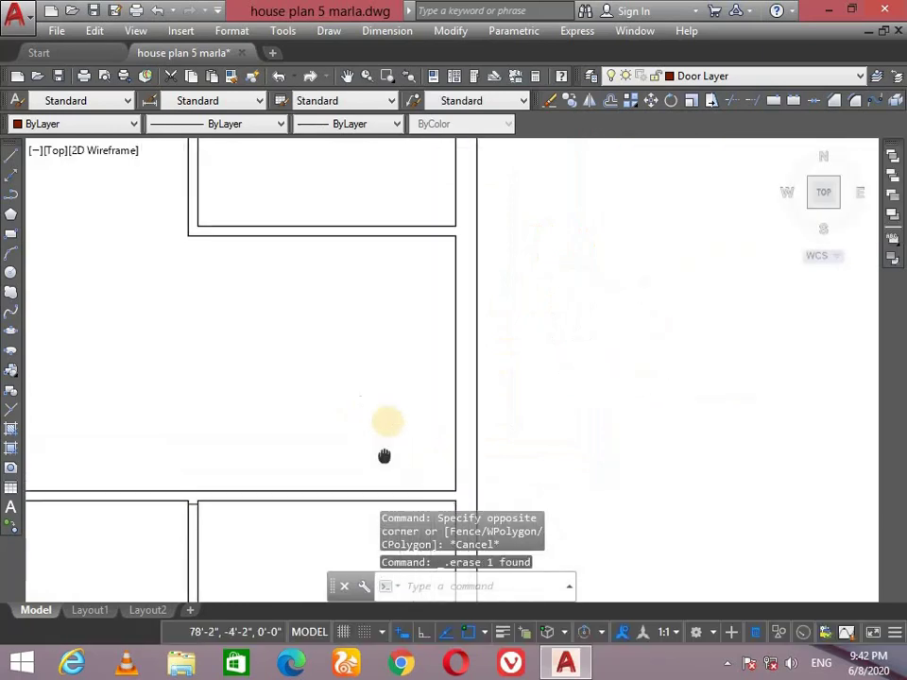
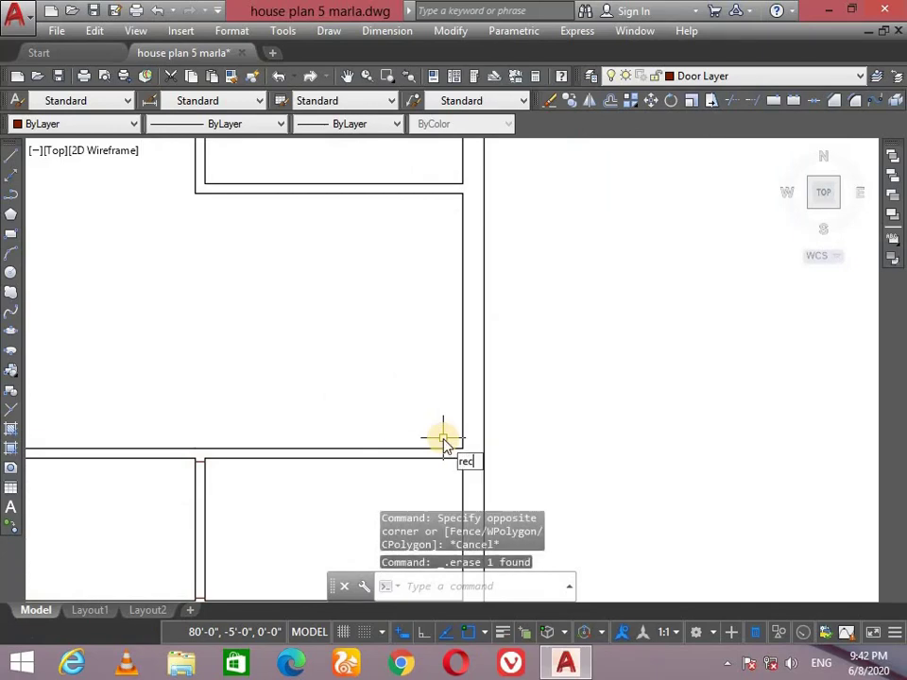
# Draw a 6'×5' rectangle starting from the wall corner
pyautogui.press('Return')
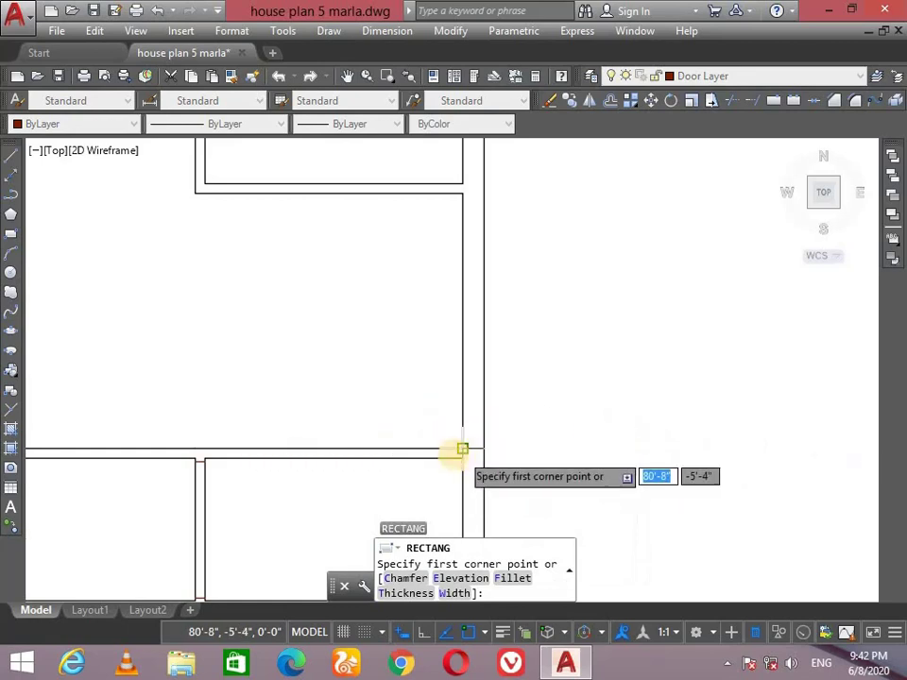
pyautogui.click(462, 449)
pyautogui.write('5')
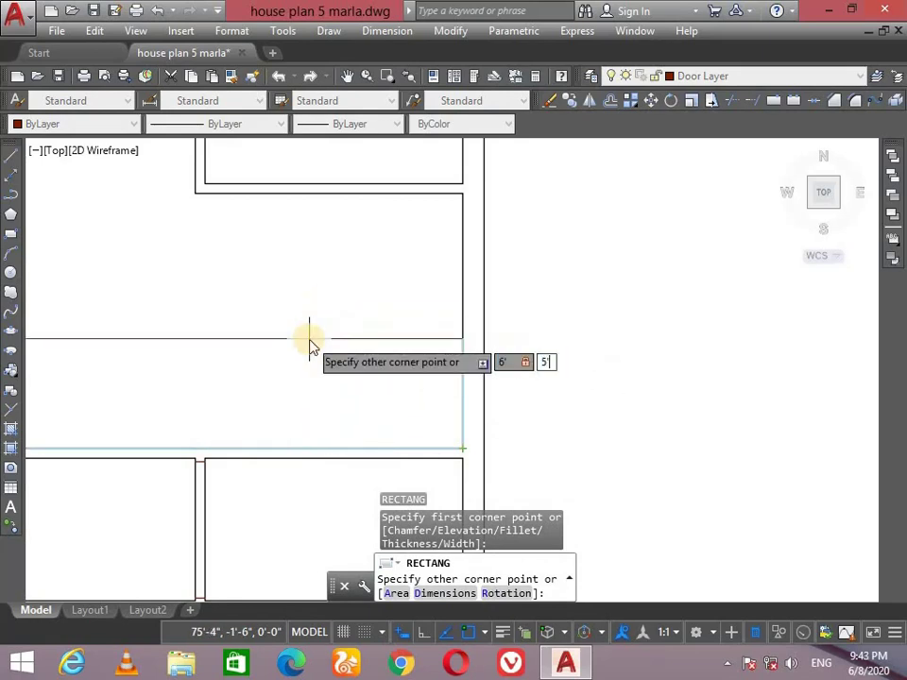
pyautogui.write("'")
pyautogui.press('Return')
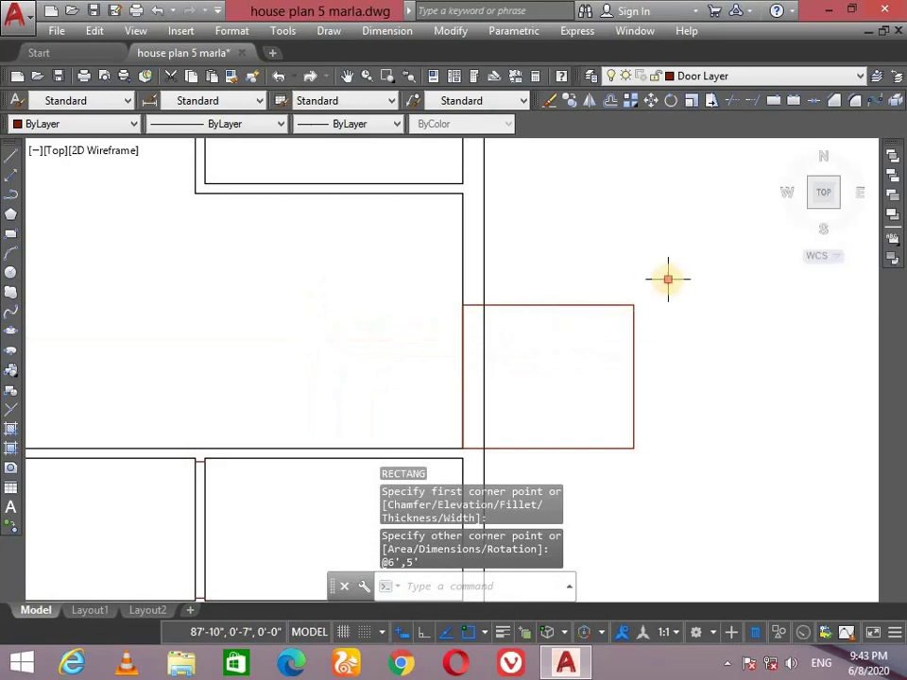
# Put the rectangle on Walls Layer and make Walls Layer current
pyautogui.moveTo(668, 279); pyautogui.dragTo(586, 359)
pyautogui.click(775, 75)
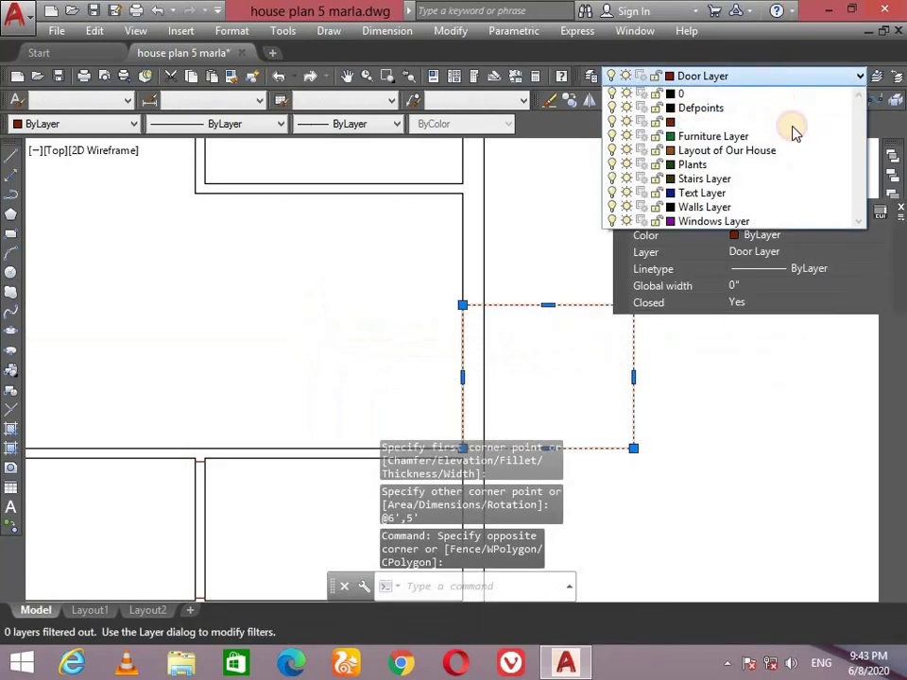
pyautogui.click(762, 207)
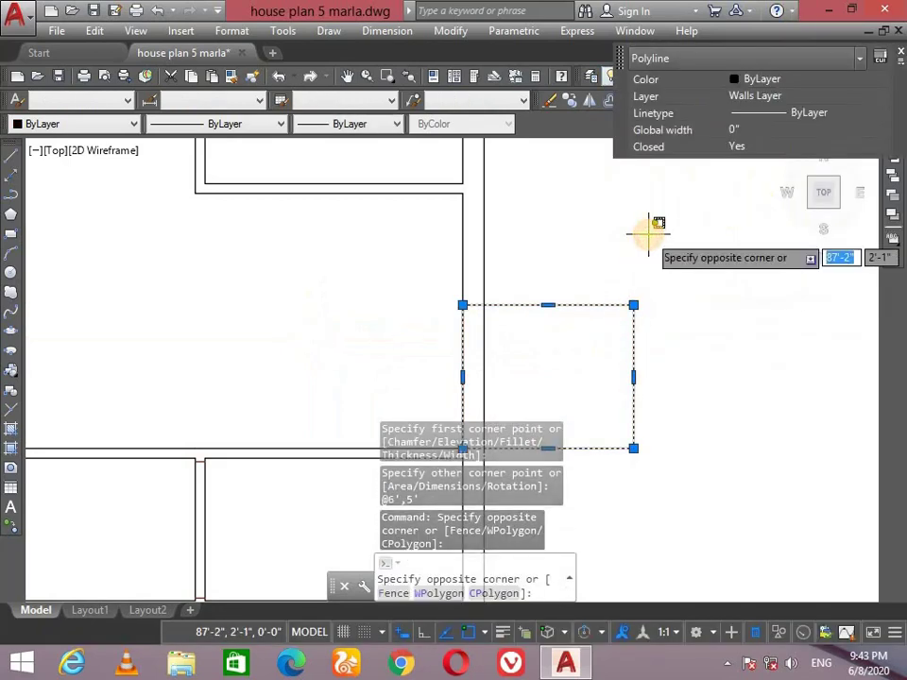
pyautogui.press('Escape')
pyautogui.press('Escape')
pyautogui.click(786, 76)
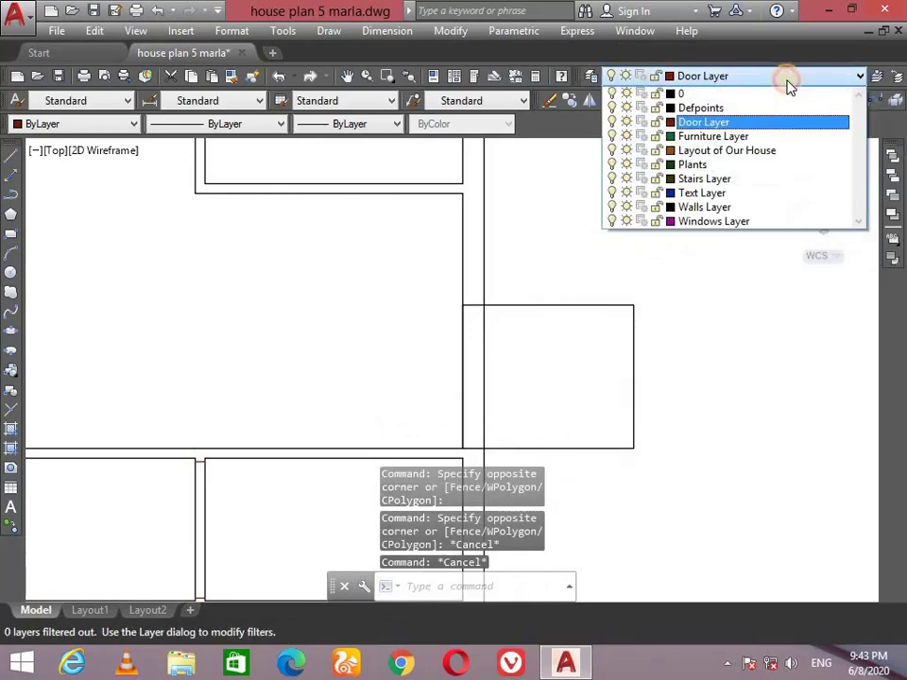
pyautogui.click(743, 209)
# Move the rectangle 6' left so its right edge sits on the wall line
pyautogui.click(632, 327)
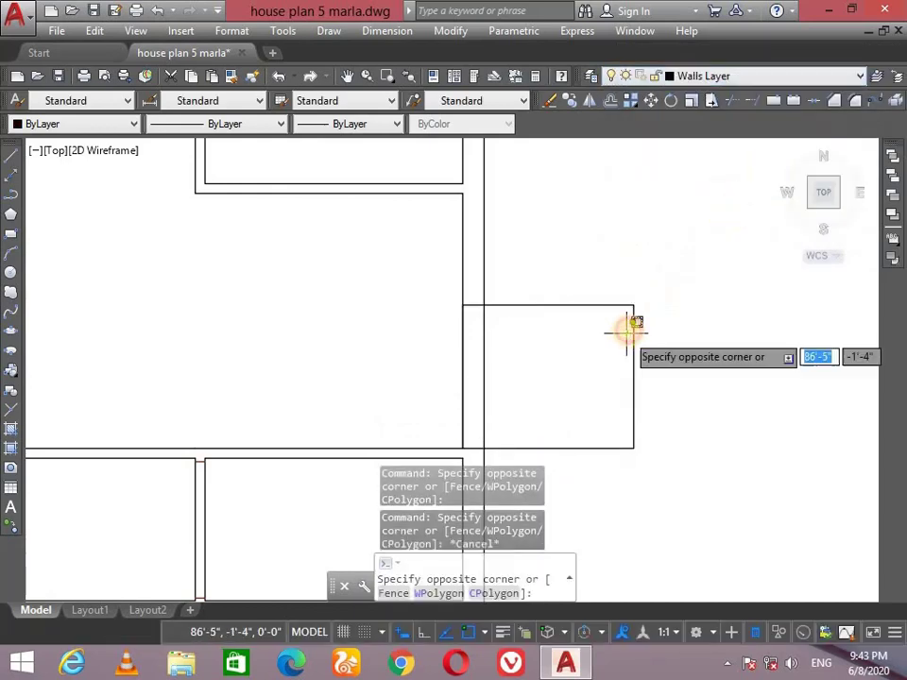
pyautogui.click(641, 285)
pyautogui.click(617, 296)
pyautogui.click(590, 327)
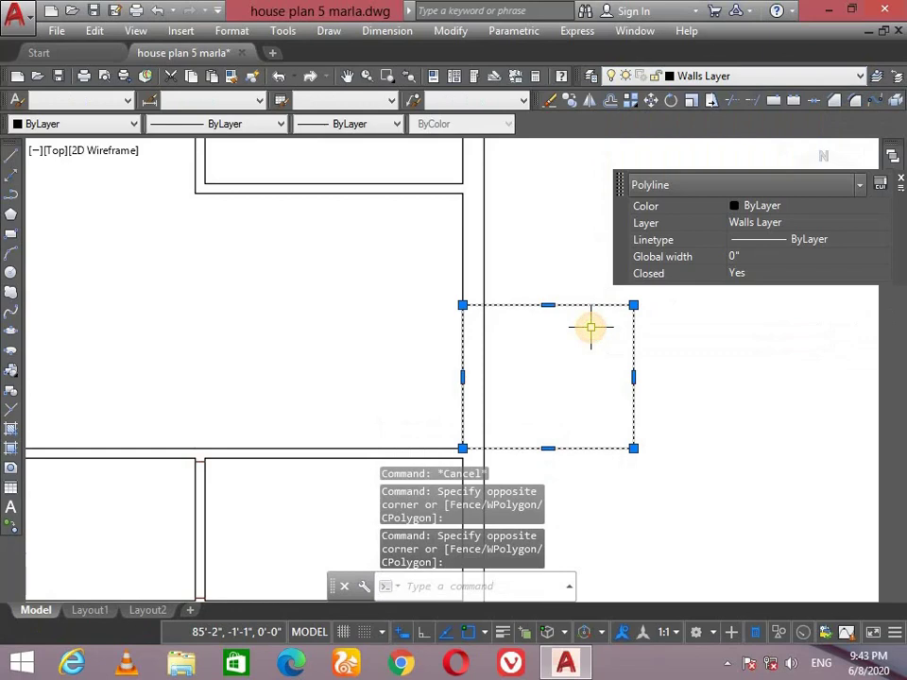
pyautogui.write('m')
pyautogui.press('Return')
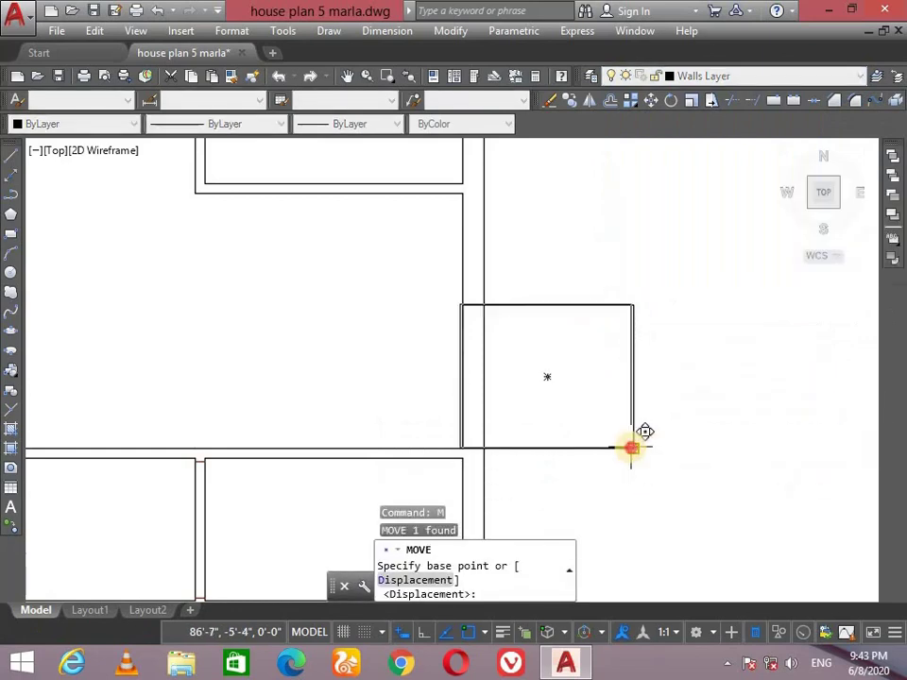
pyautogui.click(631, 448)
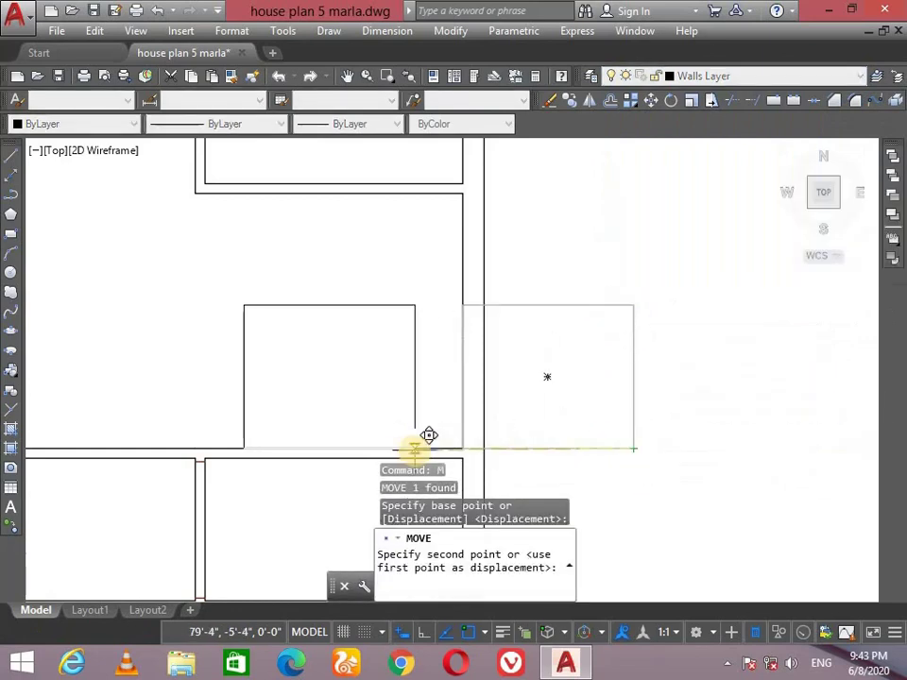
pyautogui.click(476, 433)
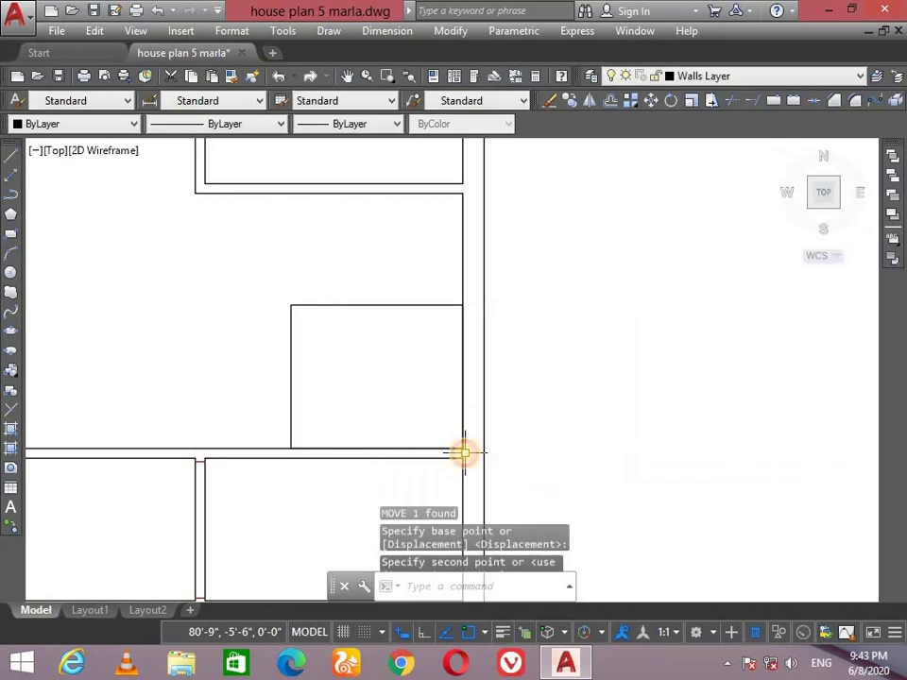
pyautogui.click(399, 264)
pyautogui.click(361, 344)
# Explode the rectangle and erase its right edge along the existing wall
pyautogui.press('Return')
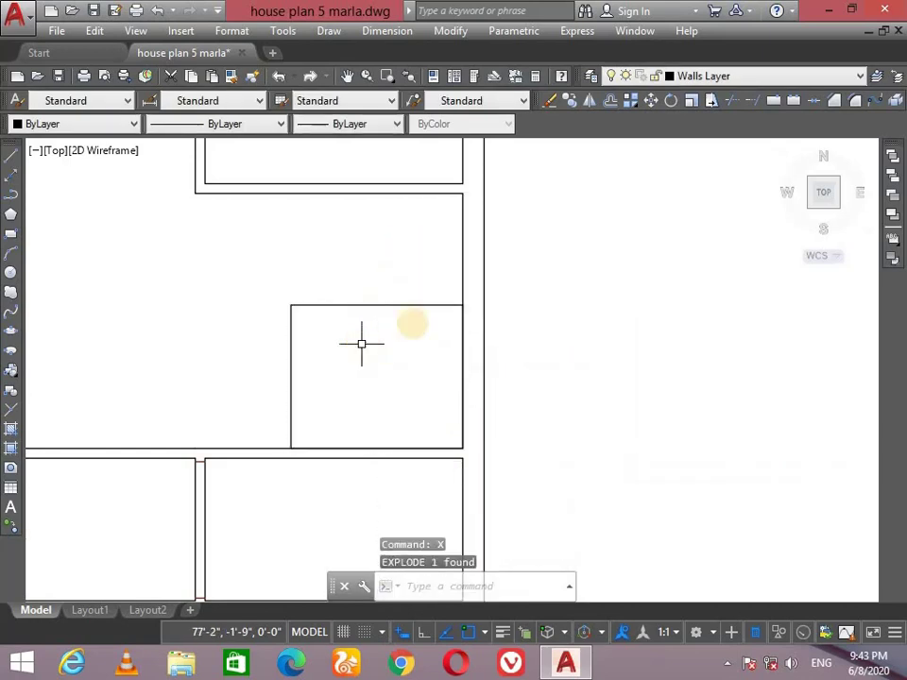
pyautogui.click(462, 335)
pyautogui.press('Delete')
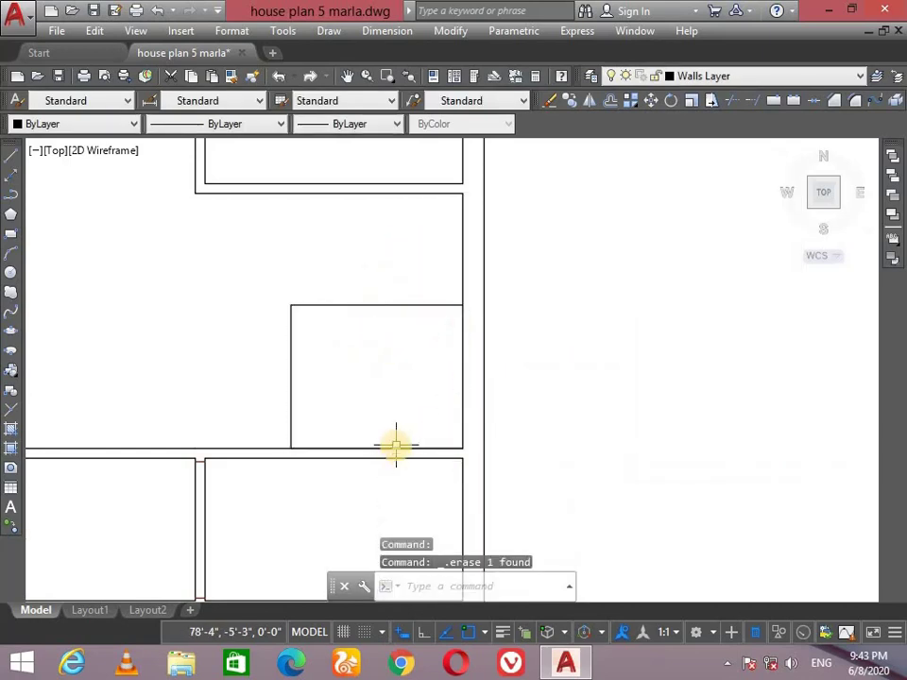
pyautogui.press('Escape')
pyautogui.moveTo(377, 395); pyautogui.dragTo(385, 419, button='middle')
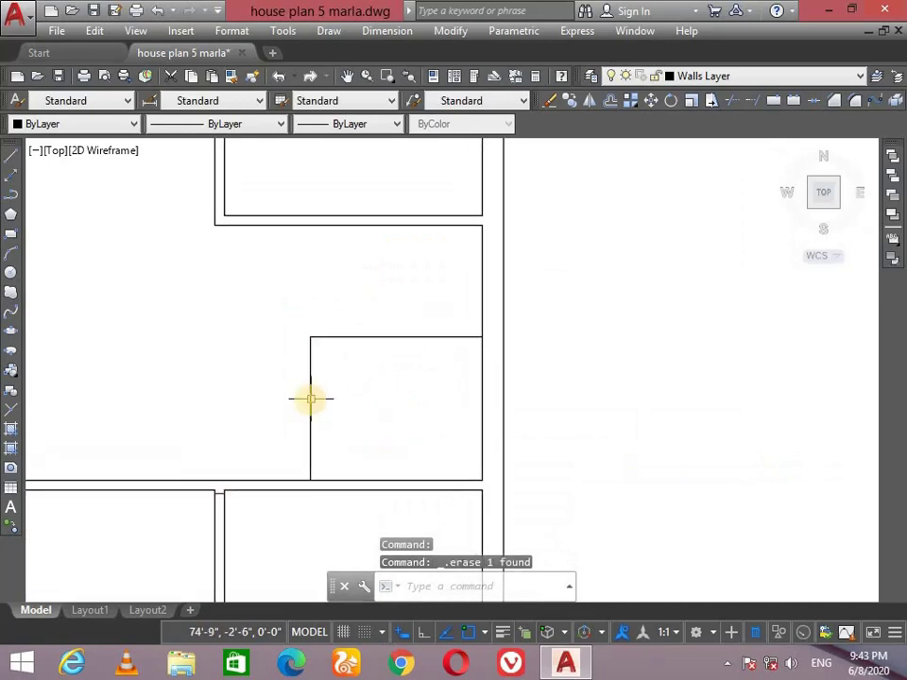
# Offset the room's left and top lines 4" outward to form double-line walls
pyautogui.write('o')
pyautogui.press('Return')
pyautogui.write('4')
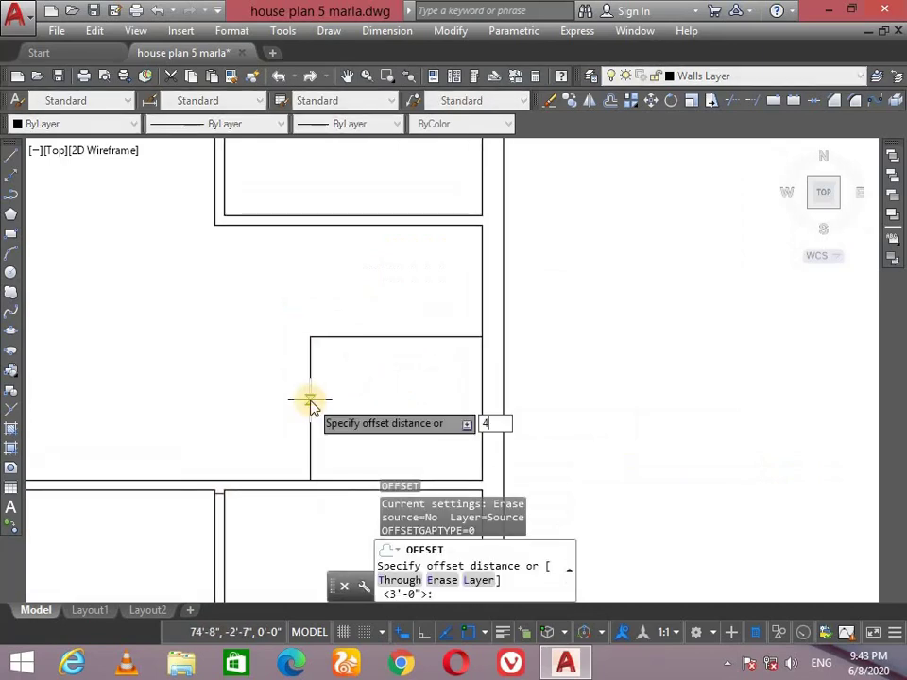
pyautogui.press('Return')
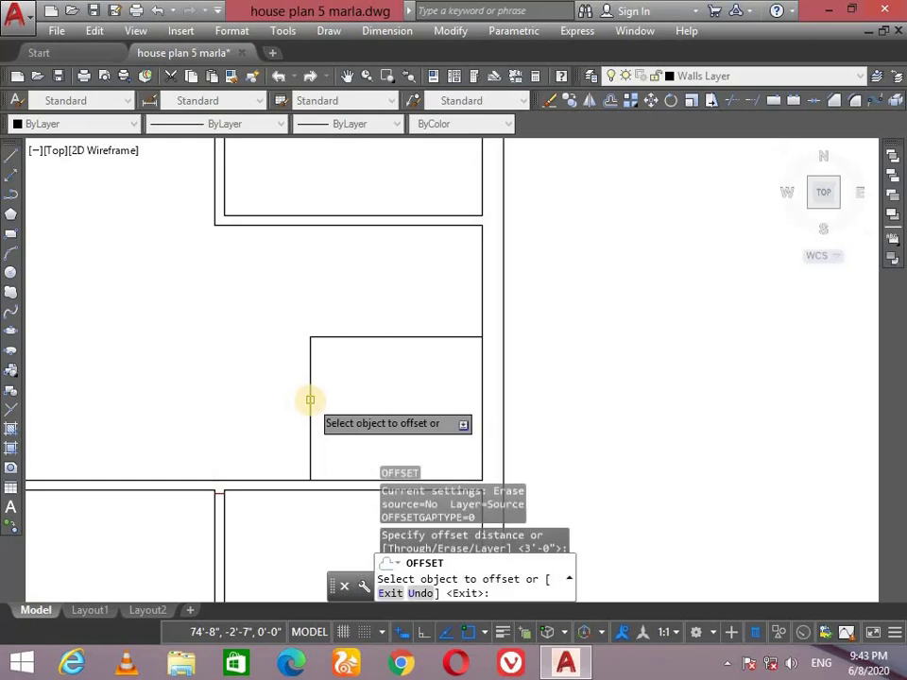
pyautogui.click(310, 399)
pyautogui.click(269, 394)
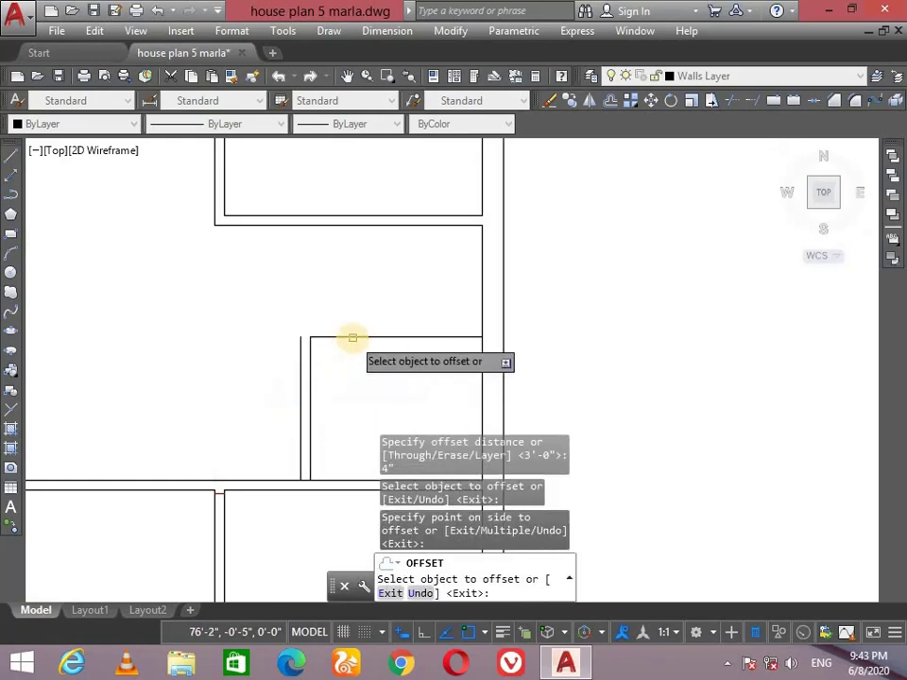
pyautogui.click(352, 337)
pyautogui.click(336, 315)
pyautogui.scroll(2, 316, 324)
pyautogui.moveTo(314, 324); pyautogui.dragTo(365, 381, button='middle')
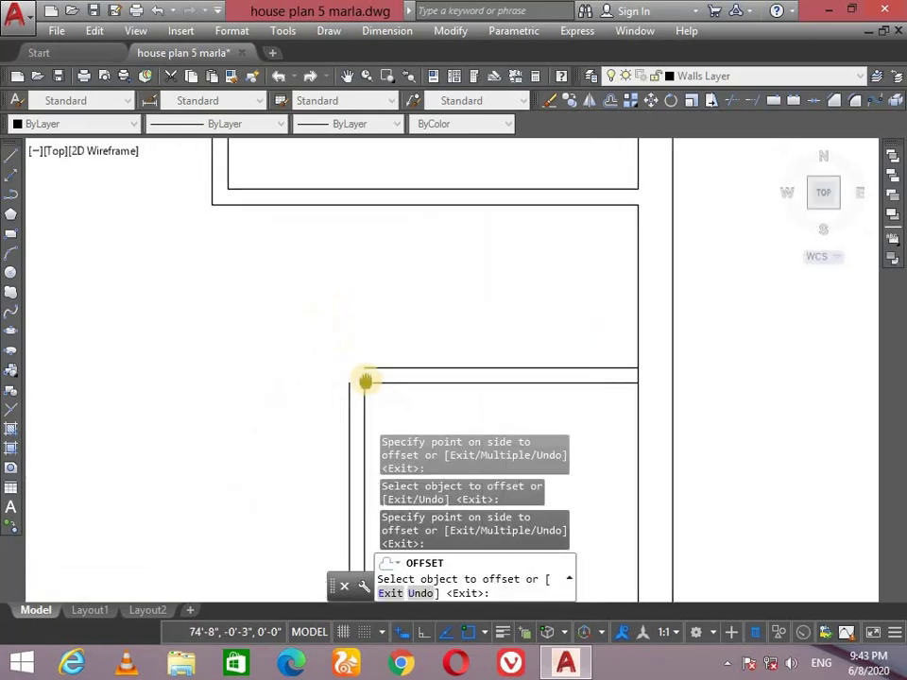
pyautogui.press('Escape')
pyautogui.scroll(2, 355, 373)
pyautogui.scroll(4, 359, 388)
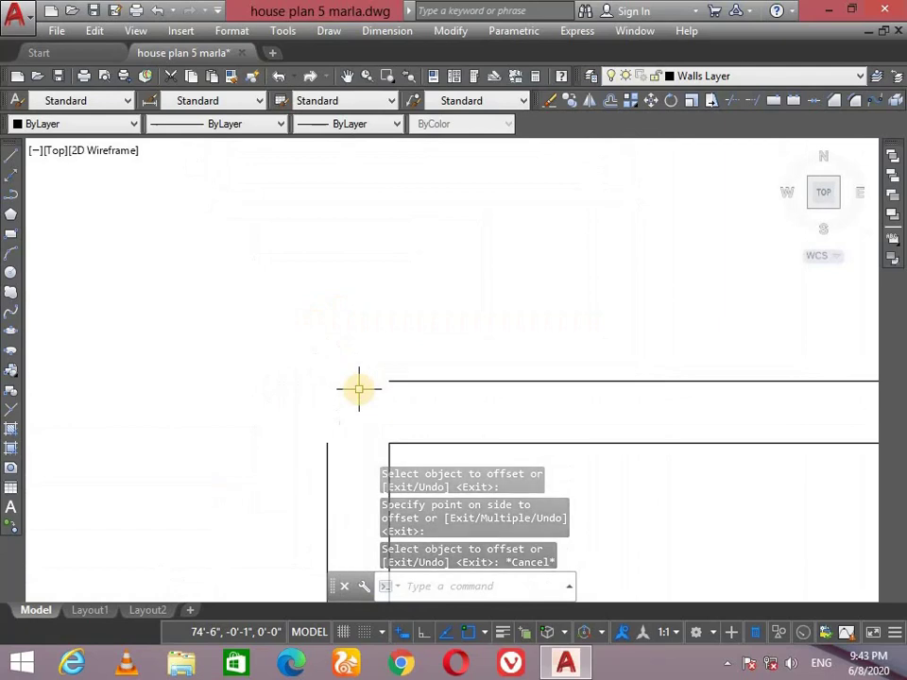
# Extend the outer left and top wall lines so the small room's upper-left corner meets
pyautogui.click(327, 449)
pyautogui.click(327, 441)
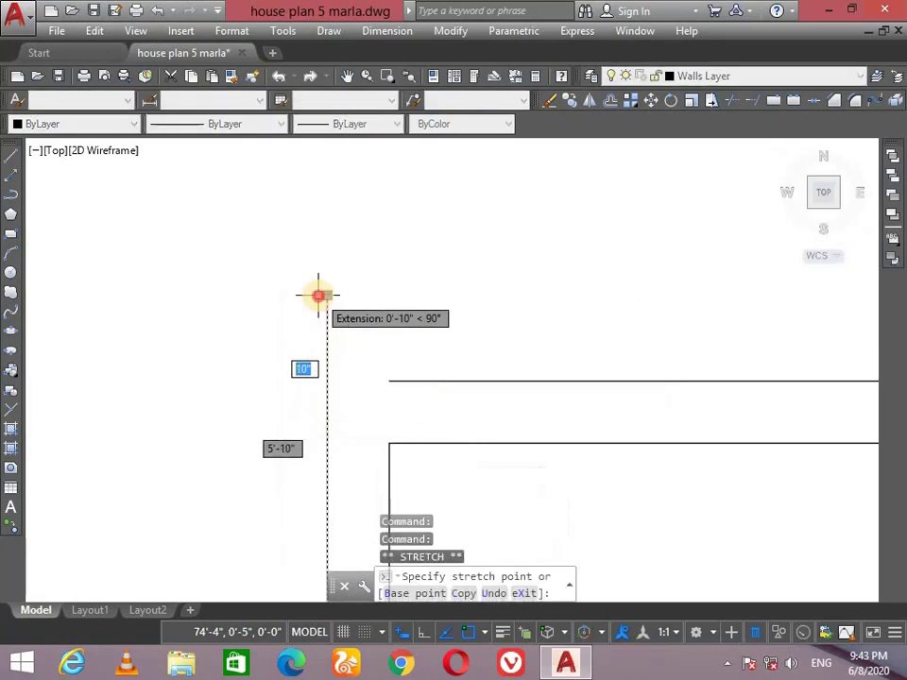
pyautogui.click(327, 295)
pyautogui.press('Escape')
pyautogui.write('t')
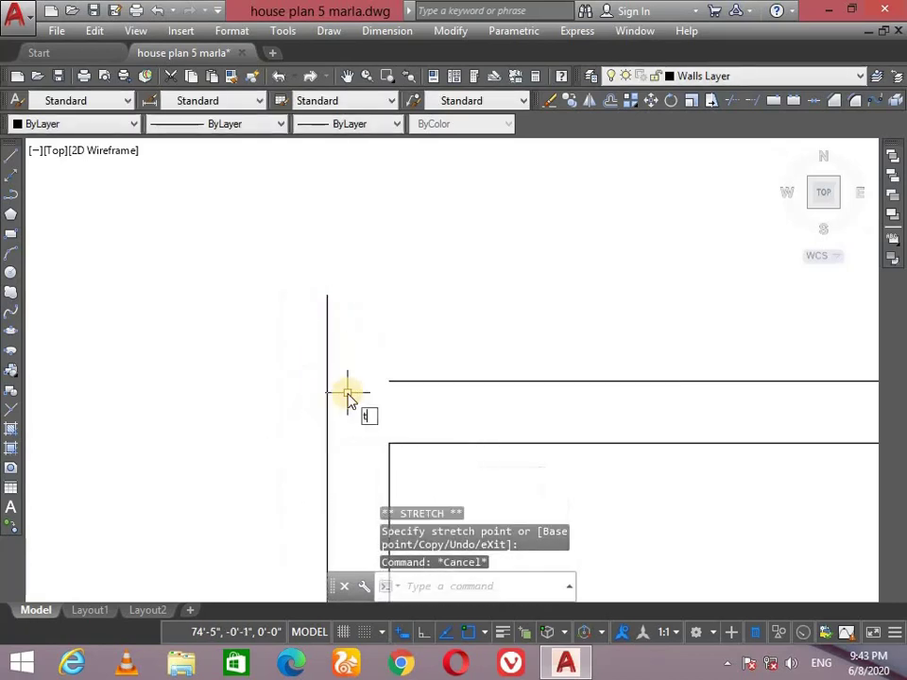
pyautogui.write('r')
pyautogui.press('Return')
pyautogui.press('Return')
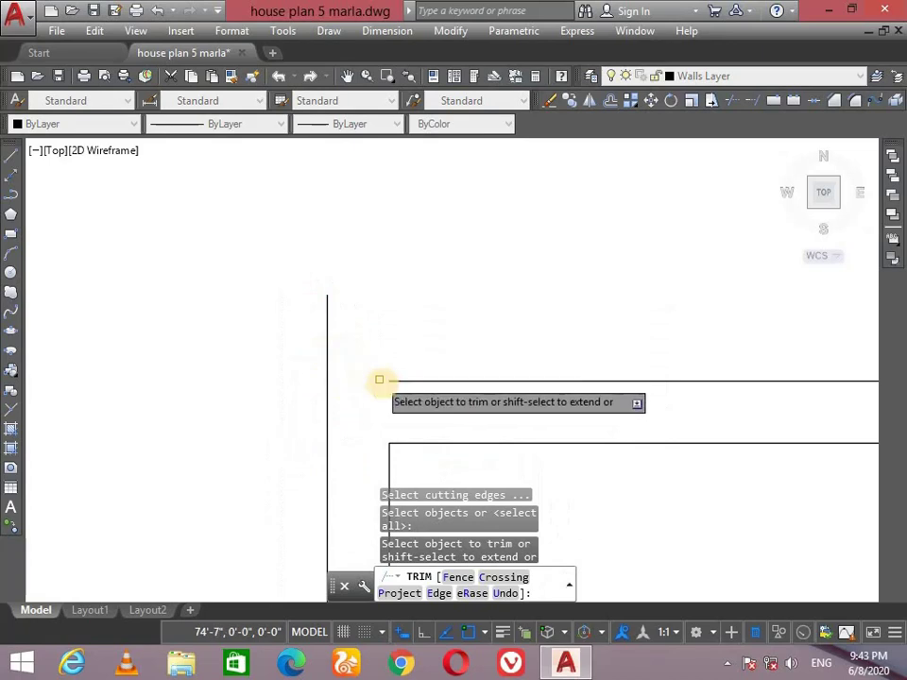
pyautogui.keyDown('shift'); pyautogui.click(393, 380); pyautogui.keyUp('shift')
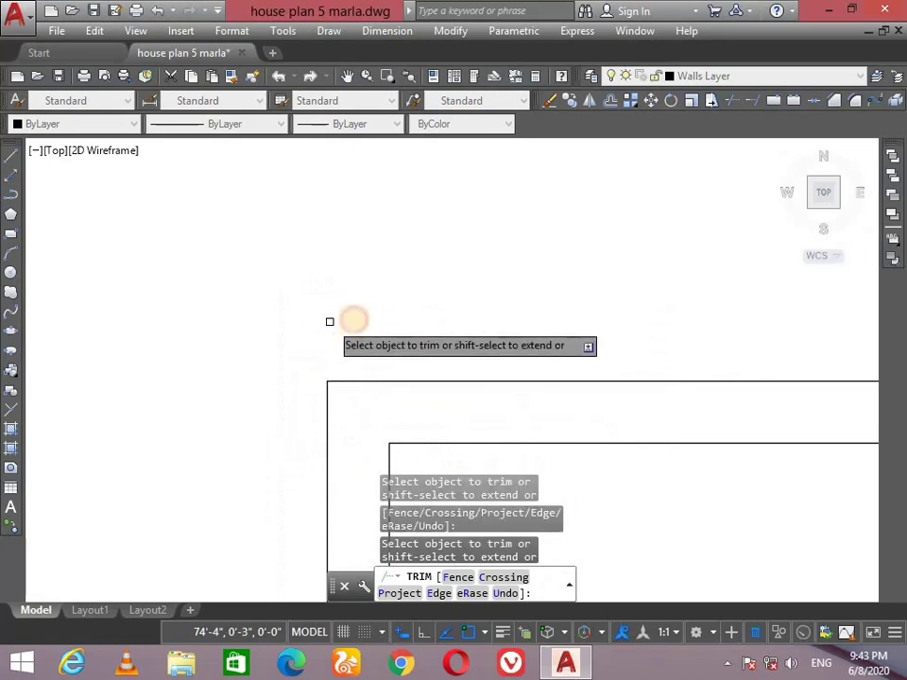
pyautogui.scroll(-1, 395, 306)
pyautogui.scroll(-3, 393, 312)
pyautogui.scroll(4, 395, 354)
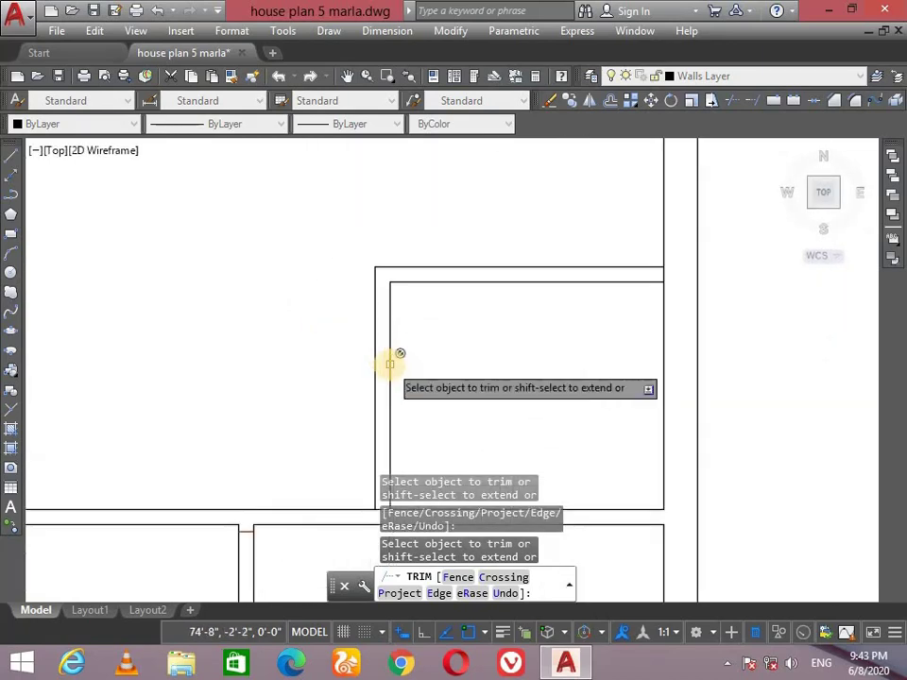
pyautogui.press('Escape')
# Draw a short jamb line across the top wall at the inner corner
pyautogui.moveTo(401, 367); pyautogui.dragTo(300, 395, button='middle')
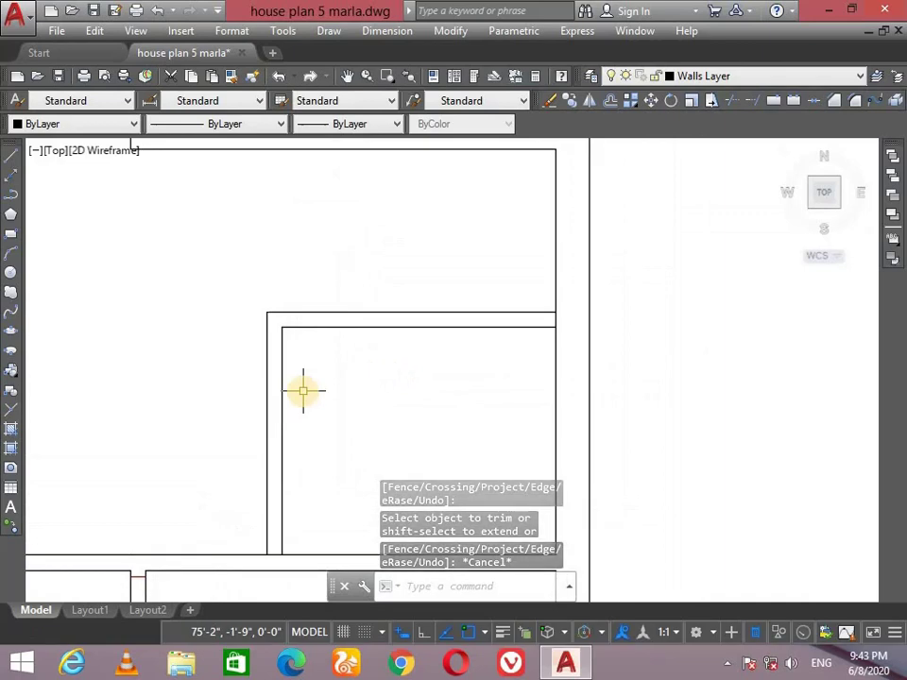
pyautogui.write('o')
pyautogui.press('Escape')
pyautogui.write('l')
pyautogui.press('Return')
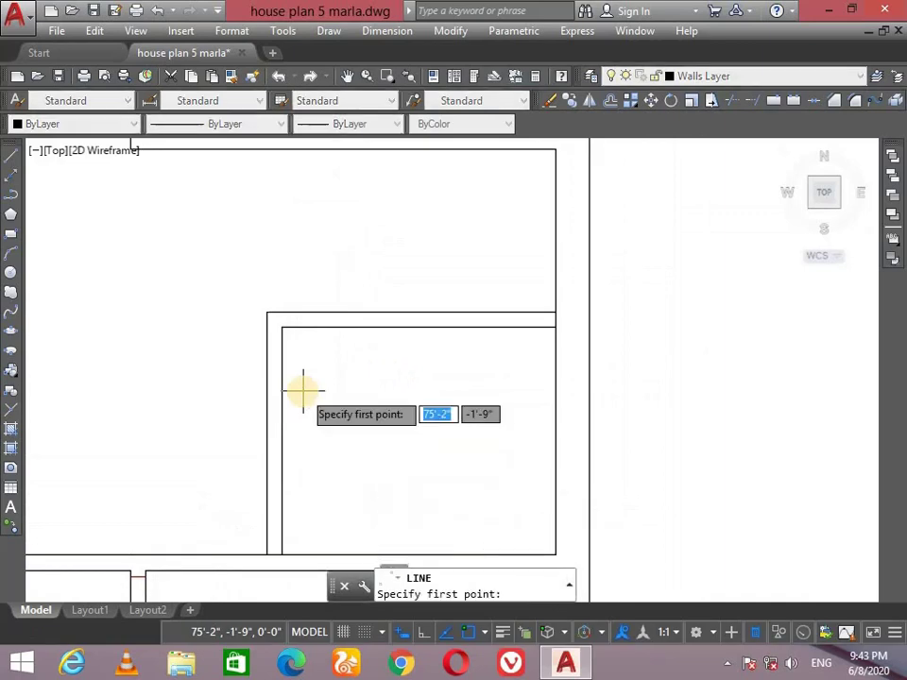
pyautogui.scroll(-3, 303, 370)
pyautogui.moveTo(303, 371); pyautogui.dragTo(275, 428, button='middle')
pyautogui.scroll(2, 275, 428)
pyautogui.scroll(2, 304, 414)
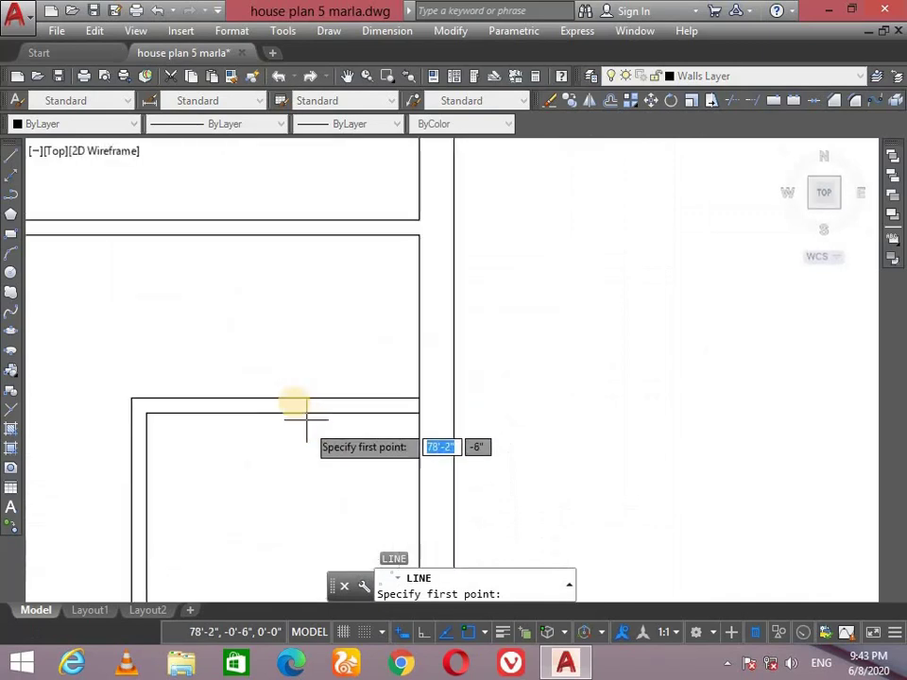
pyautogui.scroll(2, 151, 429)
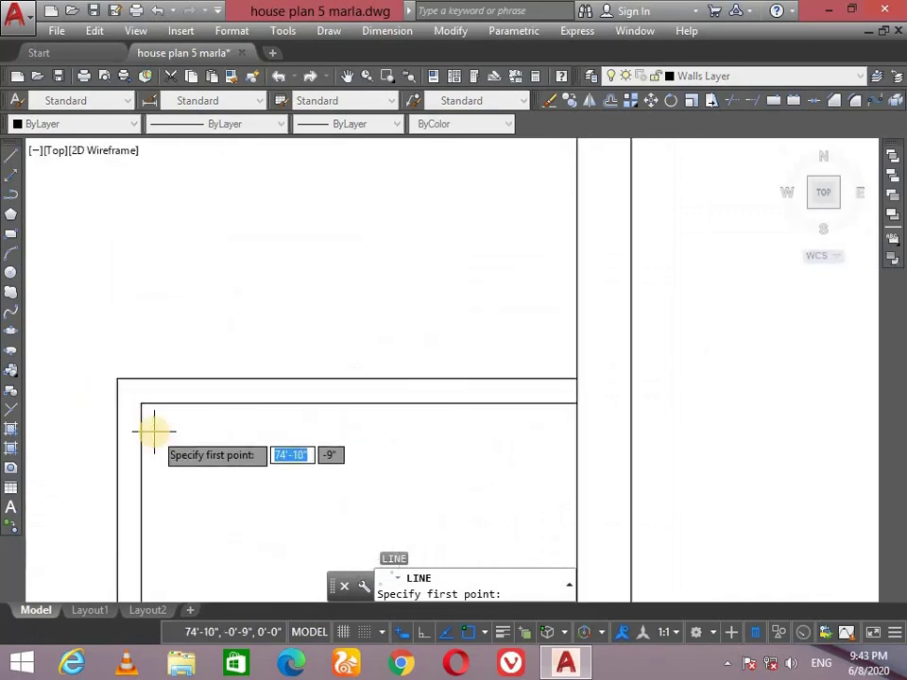
pyautogui.click(559, 368)
pyautogui.click(558, 392)
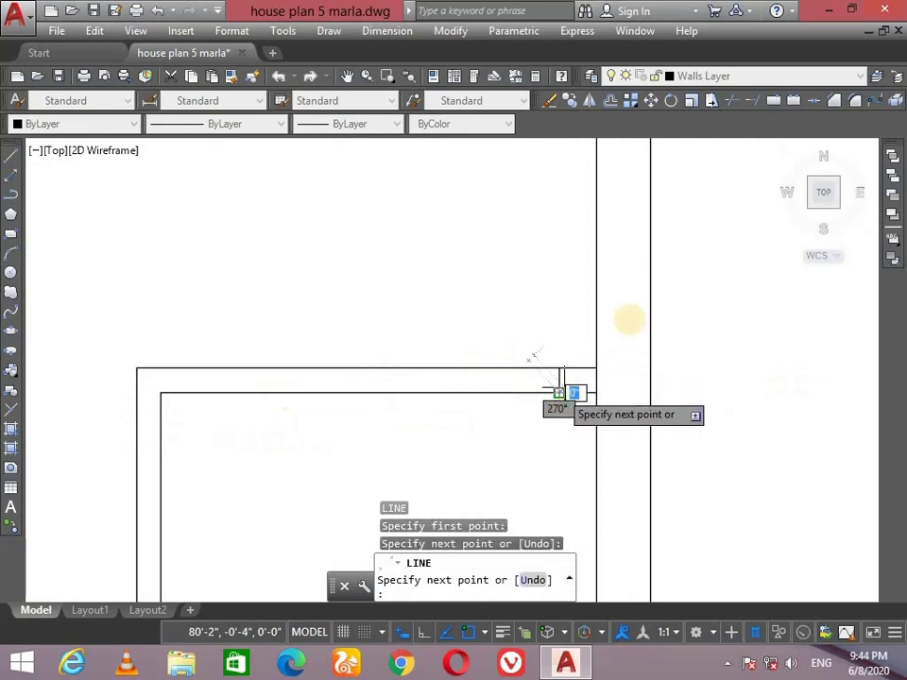
pyautogui.press('Return')
pyautogui.scroll(-2, 595, 406)
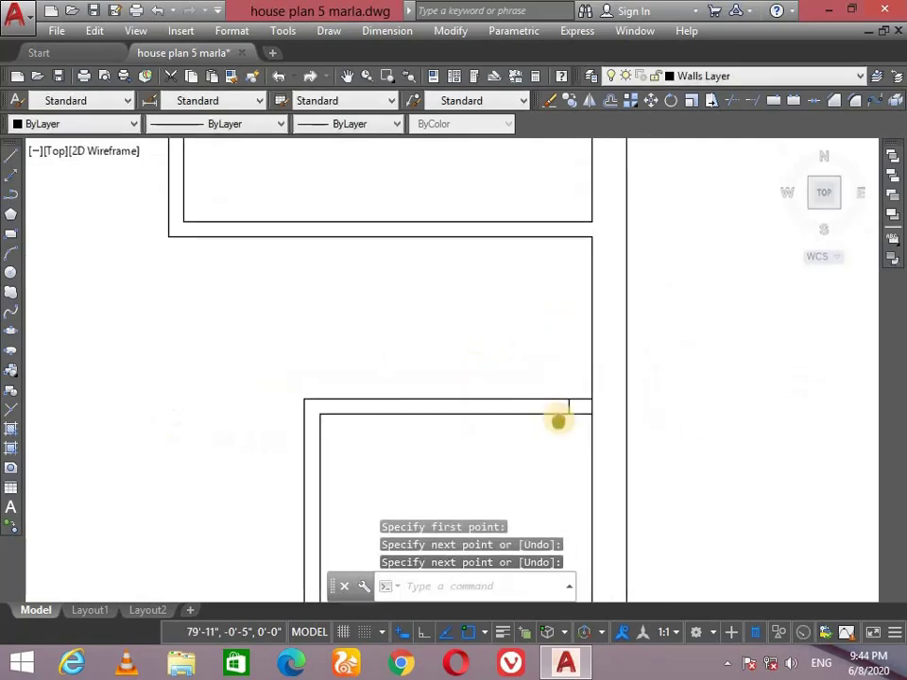
pyautogui.scroll(2, 570, 398)
# Offset the jamb line 2' left to mark the 2' door opening
pyautogui.press('Return')
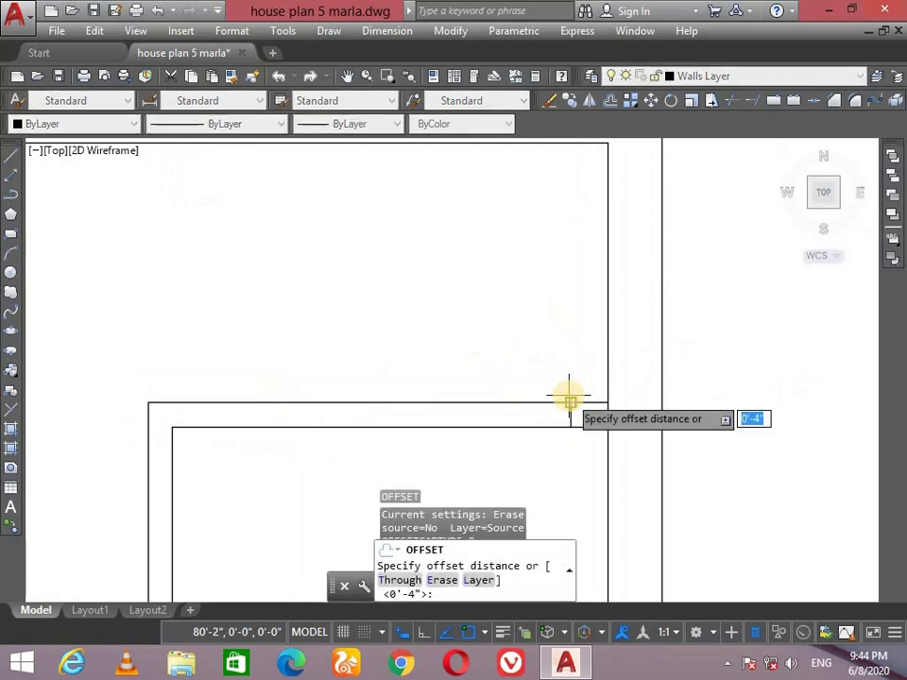
pyautogui.press('Return')
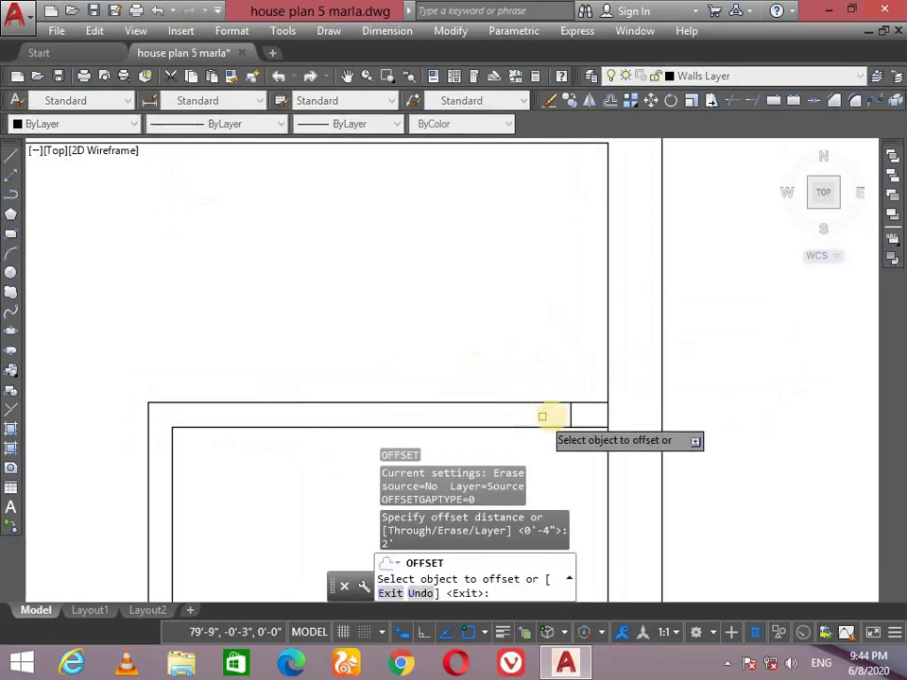
pyautogui.click(562, 408)
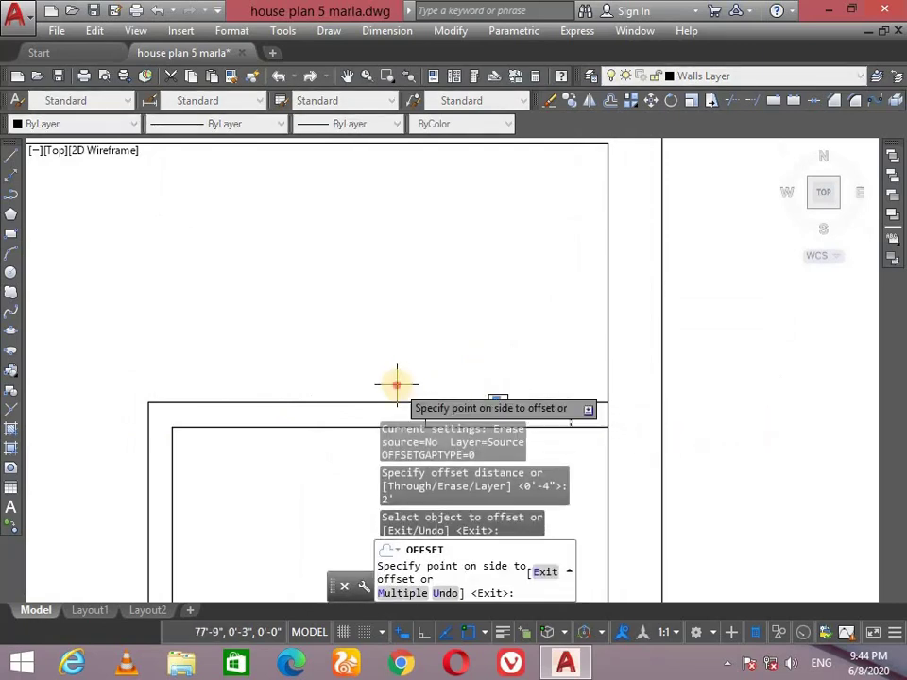
pyautogui.click(311, 283)
pyautogui.scroll(-2, 451, 343)
pyautogui.press('Escape')
pyautogui.scroll(-2, 455, 354)
pyautogui.scroll(2, 461, 368)
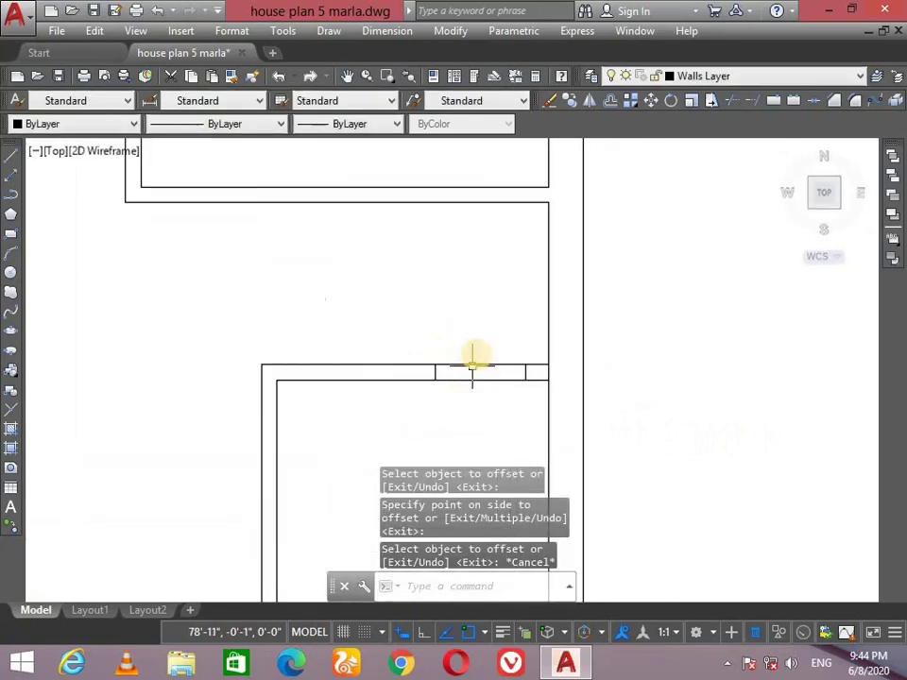
pyautogui.scroll(-2, 519, 354)
pyautogui.moveTo(519, 354); pyautogui.dragTo(643, 267, button='middle')
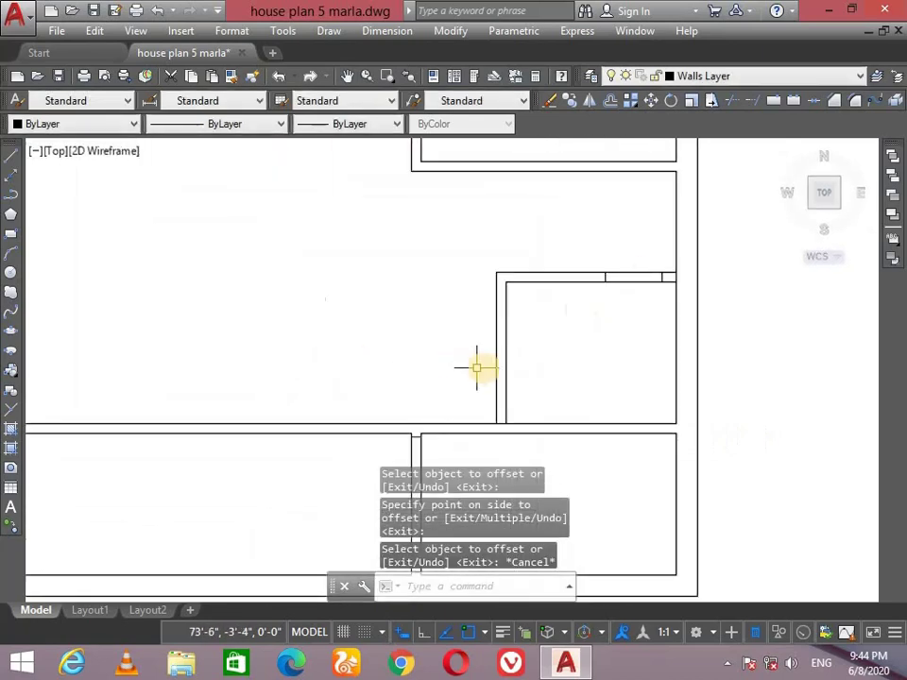
pyautogui.moveTo(476, 368)
pyautogui.mouseDown(button='middle')
pyautogui.moveTo(263, 429)
pyautogui.moveTo(308, 441)
pyautogui.mouseUp(button='middle')
pyautogui.scroll(2, 445, 411)
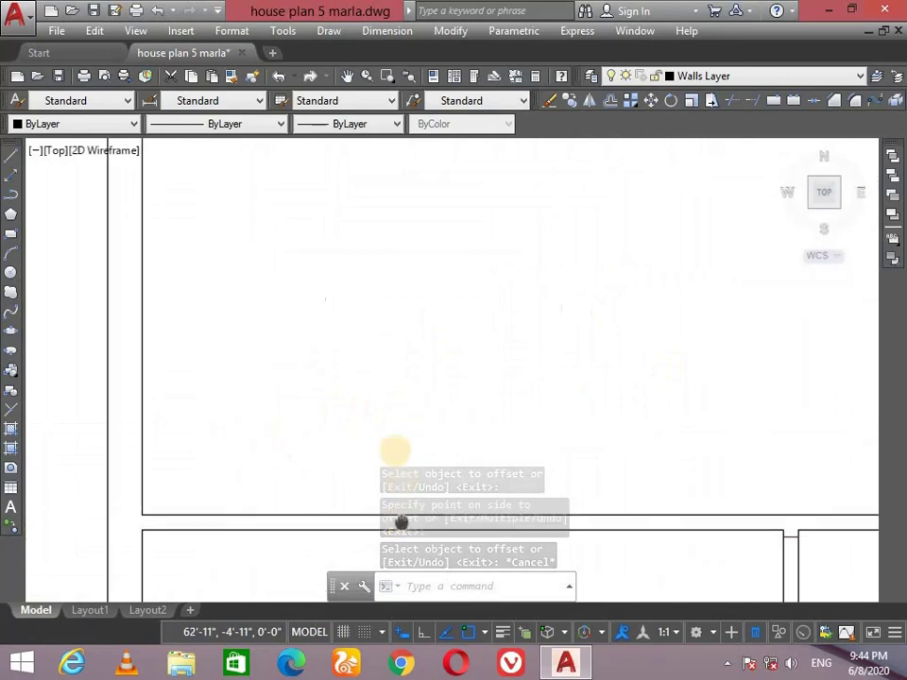
pyautogui.scroll(-2, 360, 369)
pyautogui.scroll(2, 353, 359)
pyautogui.scroll(2, 340, 397)
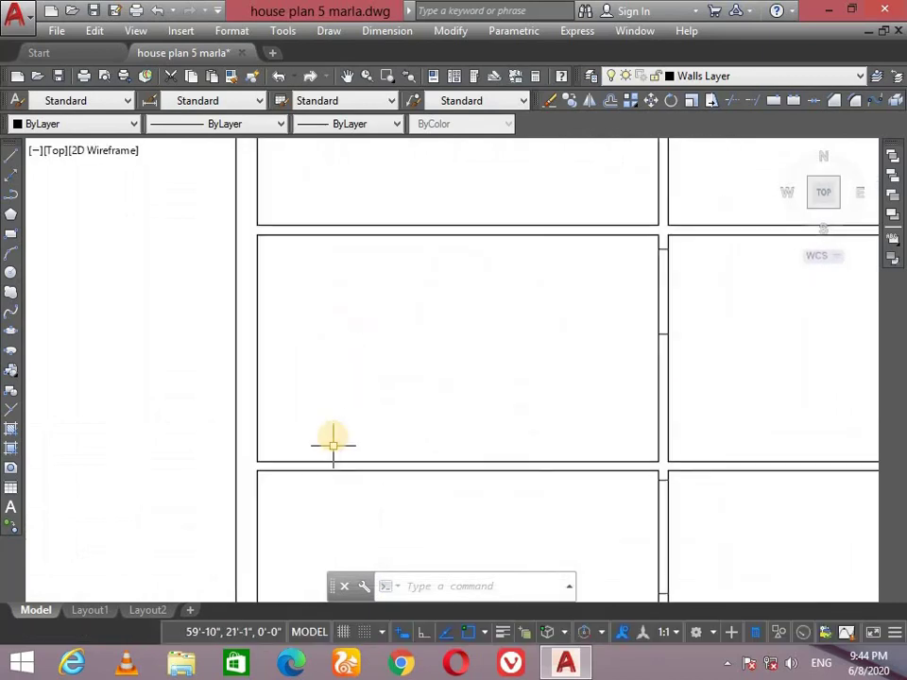
pyautogui.scroll(-2, 332, 445)
pyautogui.scroll(3, 332, 451)
pyautogui.scroll(-1, 333, 451)
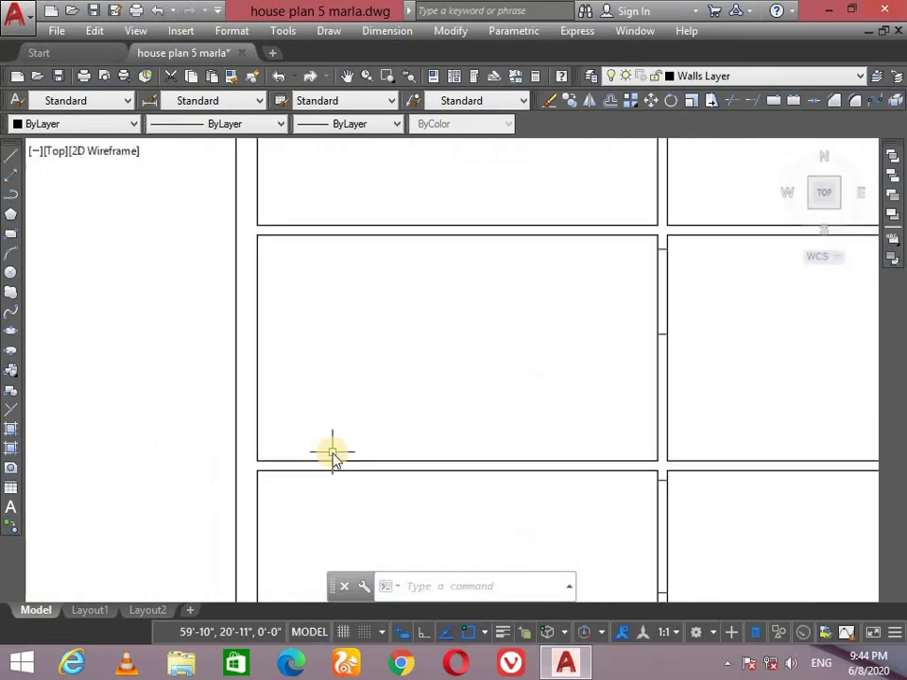
pyautogui.write('dli')
# Measure the wall span with a linear dimension (14'-2"), then delete it
pyautogui.press('Return')
pyautogui.click(257, 470)
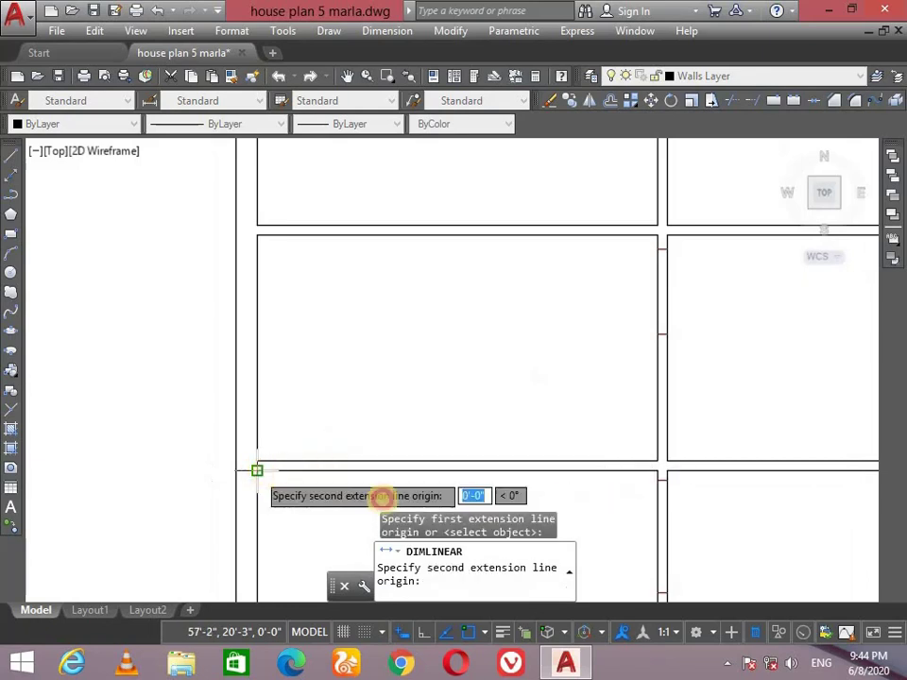
pyautogui.click(658, 469)
pyautogui.click(610, 375)
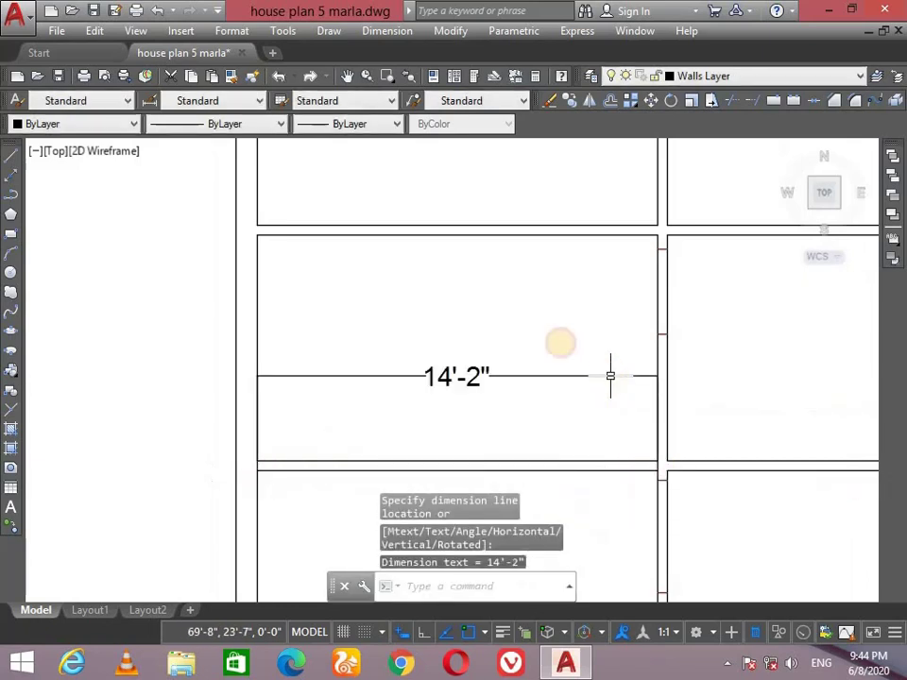
pyautogui.moveTo(610, 382); pyautogui.dragTo(512, 403)
pyautogui.press('Delete')
pyautogui.scroll(3, 276, 448)
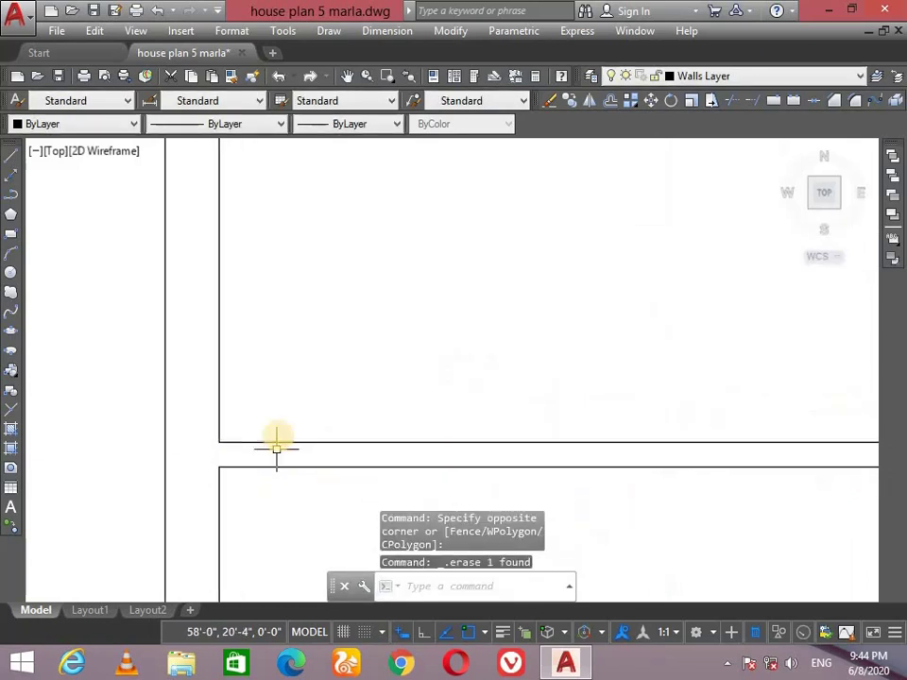
# Draw a vertical line joining the two horizontal wall lines' left ends, with Ortho on
pyautogui.write('l')
pyautogui.press('Return')
pyautogui.scroll(3, 272, 443)
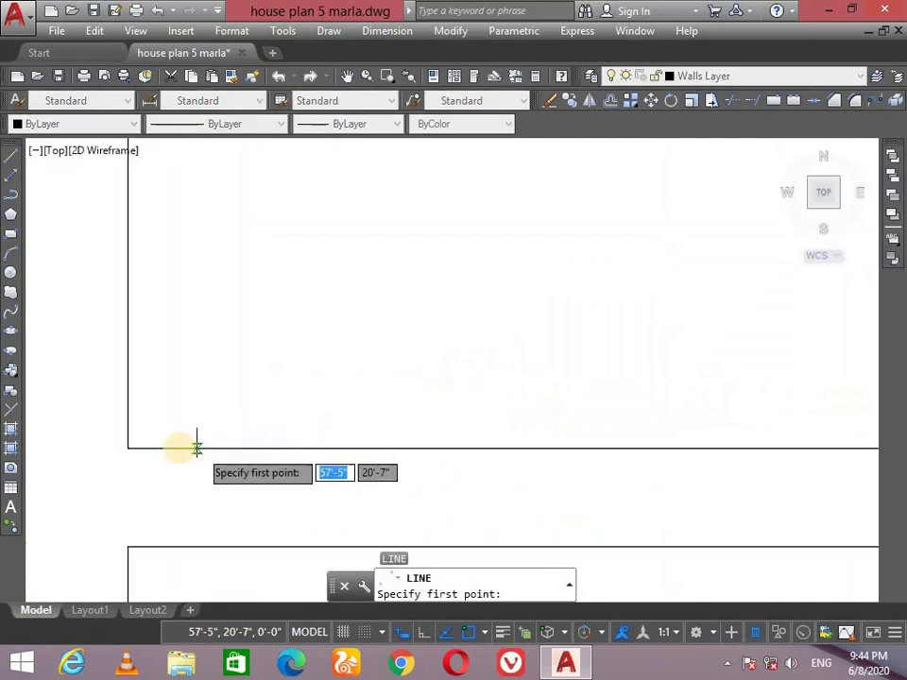
pyautogui.click(166, 448)
pyautogui.moveTo(167, 574); pyautogui.dragTo(158, 482, button='middle')
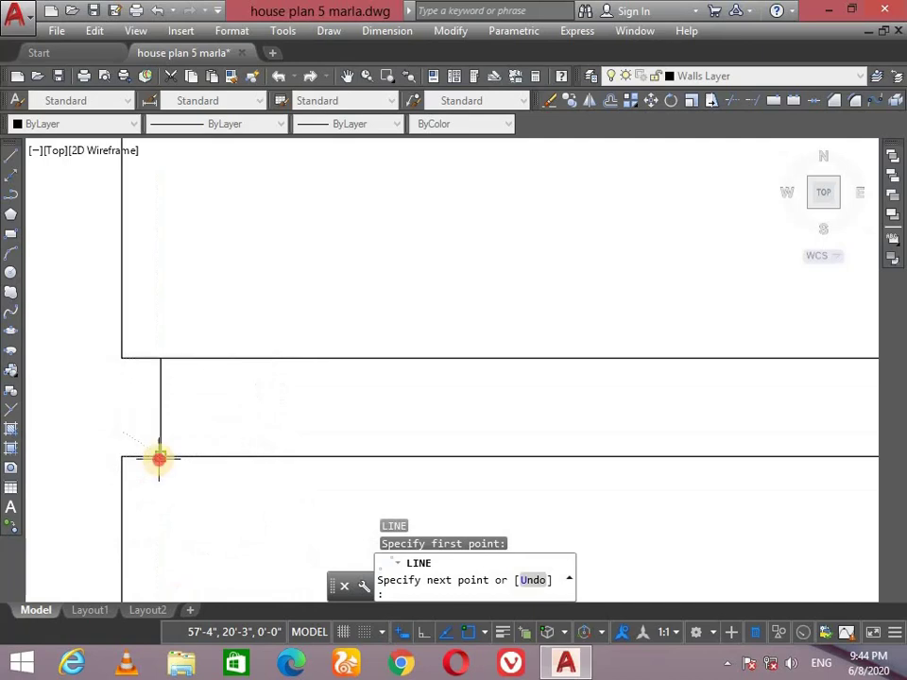
pyautogui.click(159, 459)
pyautogui.press('Escape')
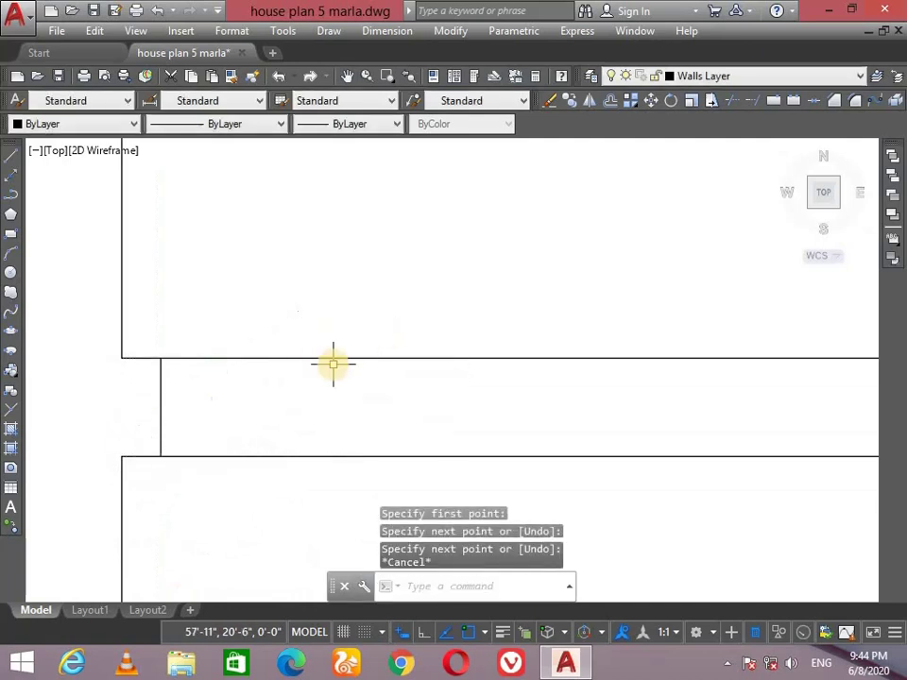
pyautogui.press('F8')
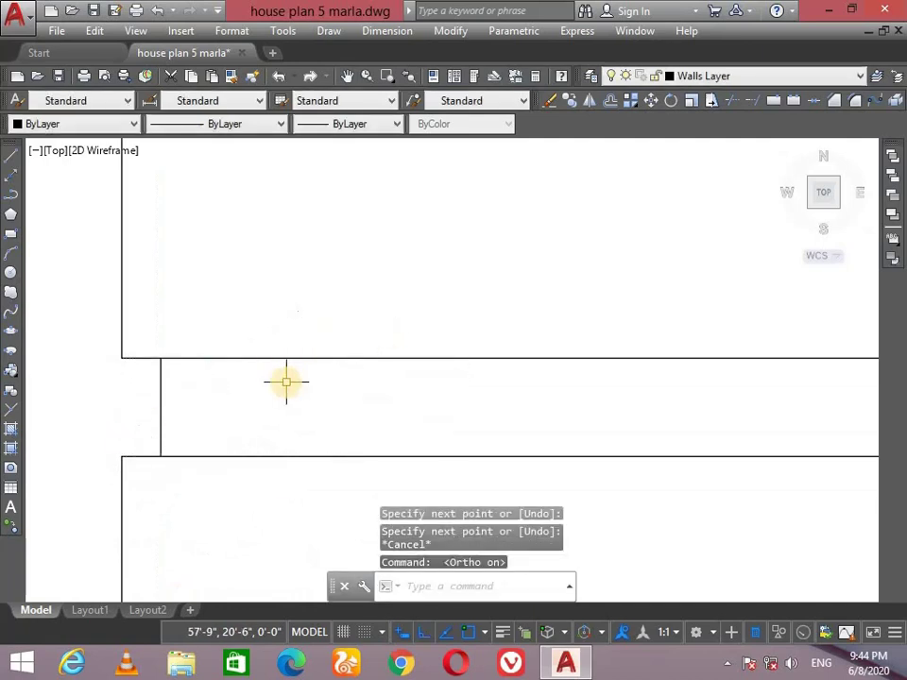
pyautogui.write('o')
pyautogui.press('Return')
# Offset the new vertical wall line 7' to the right
pyautogui.write("7'")
pyautogui.press('Return')
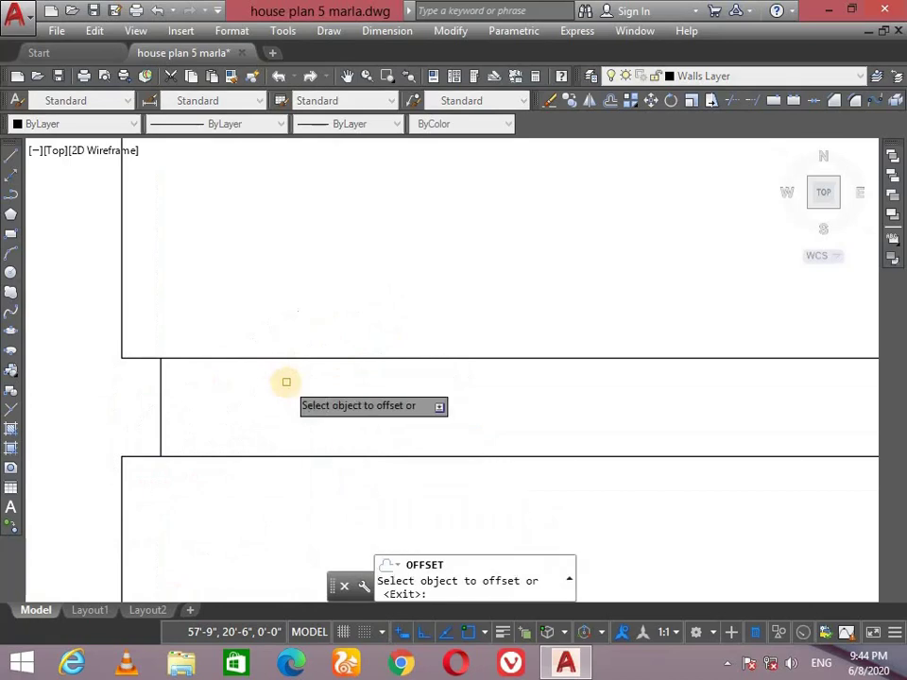
pyautogui.click(158, 407)
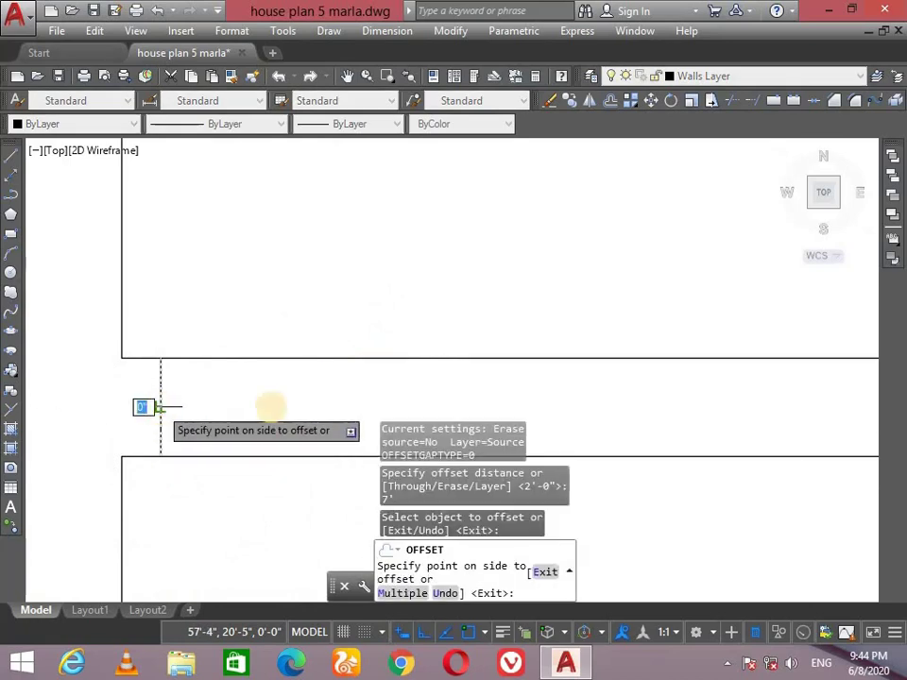
pyautogui.click(567, 384)
pyautogui.scroll(-3, 558, 384)
pyautogui.scroll(-3, 557, 384)
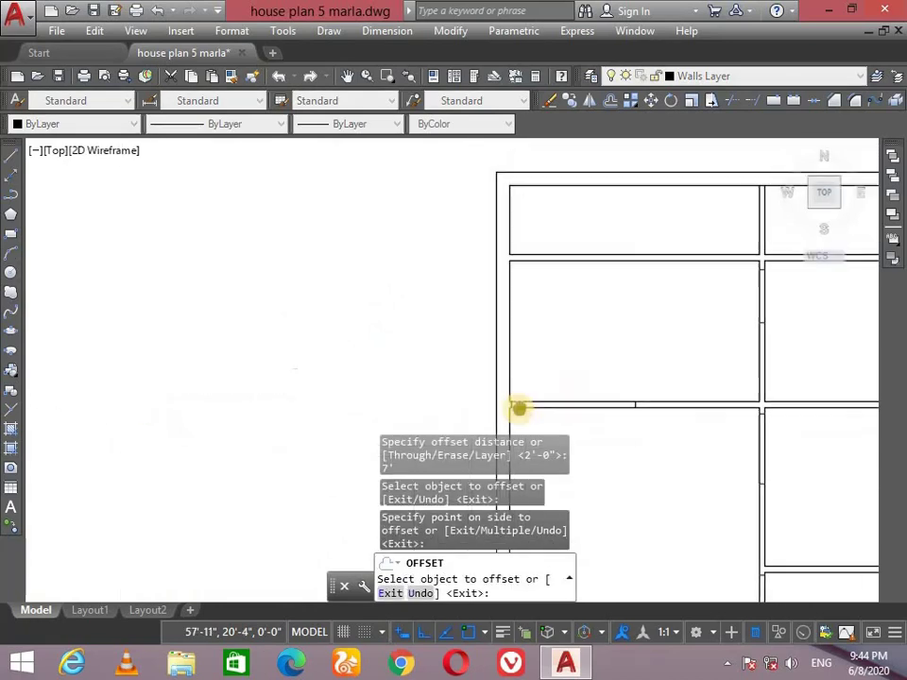
pyautogui.press('Escape')
pyautogui.scroll(3, 537, 406)
pyautogui.scroll(4, 538, 406)
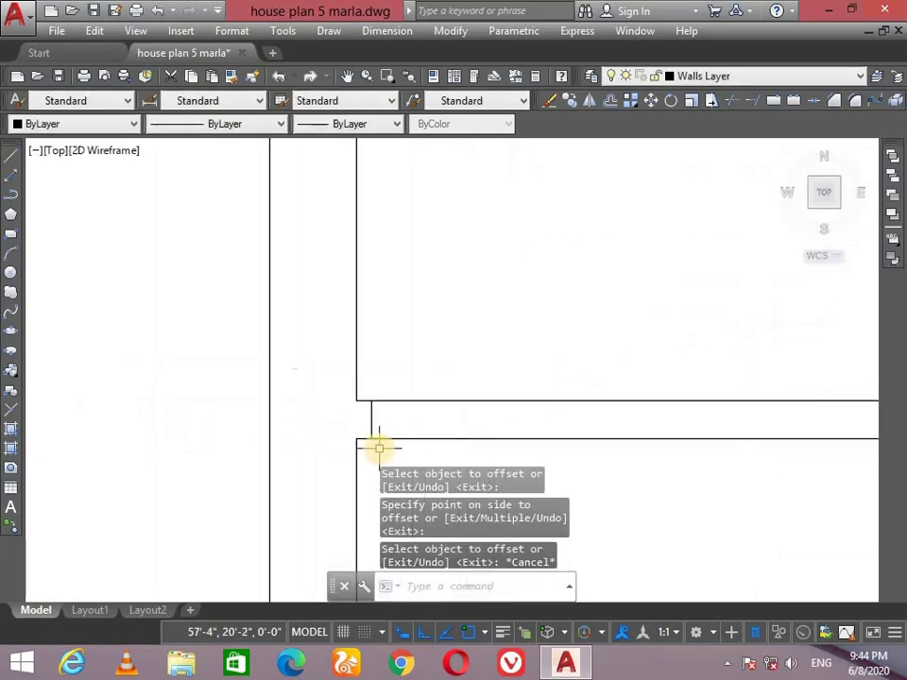
pyautogui.write('o')
# Restart the command and select two wall lines to copy
pyautogui.press('Return')
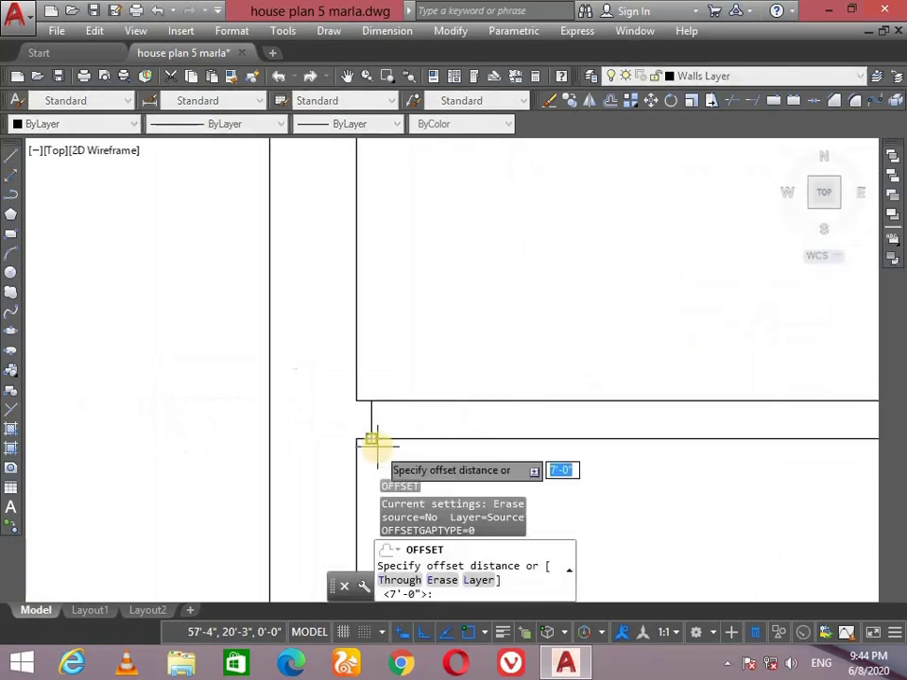
pyautogui.press('Escape')
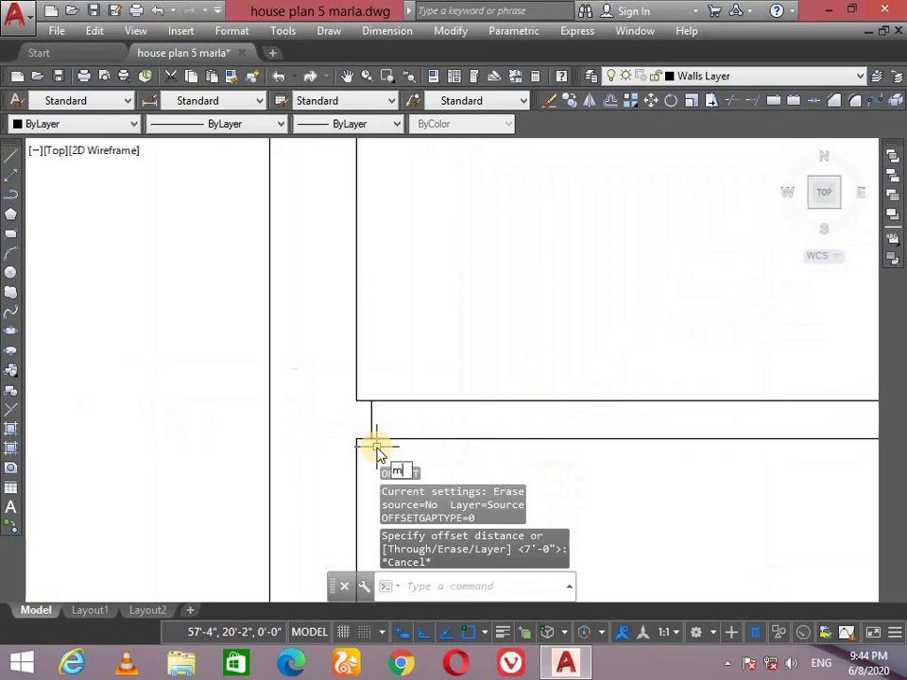
pyautogui.press('BackSpace')
pyautogui.write('o')
pyautogui.press('Return')
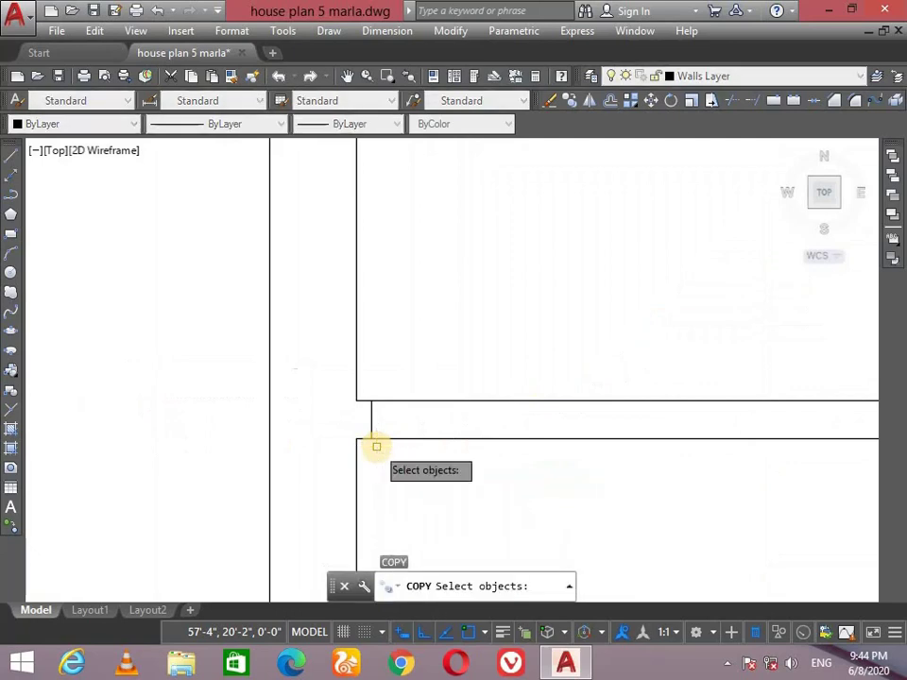
pyautogui.scroll(-1, 382, 441)
pyautogui.scroll(-2, 447, 419)
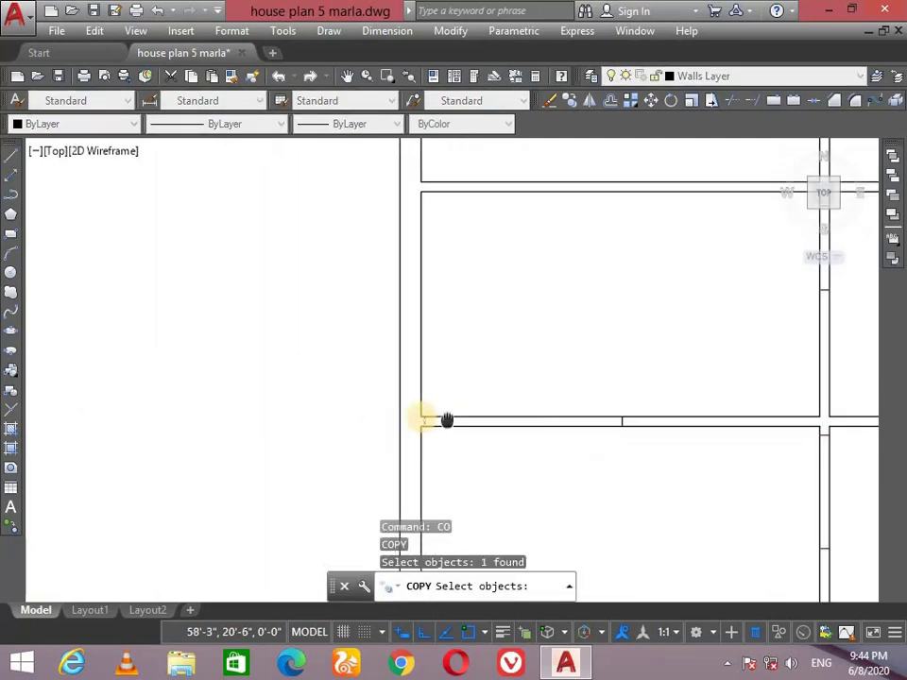
pyautogui.scroll(2, 595, 425)
pyautogui.click(595, 430)
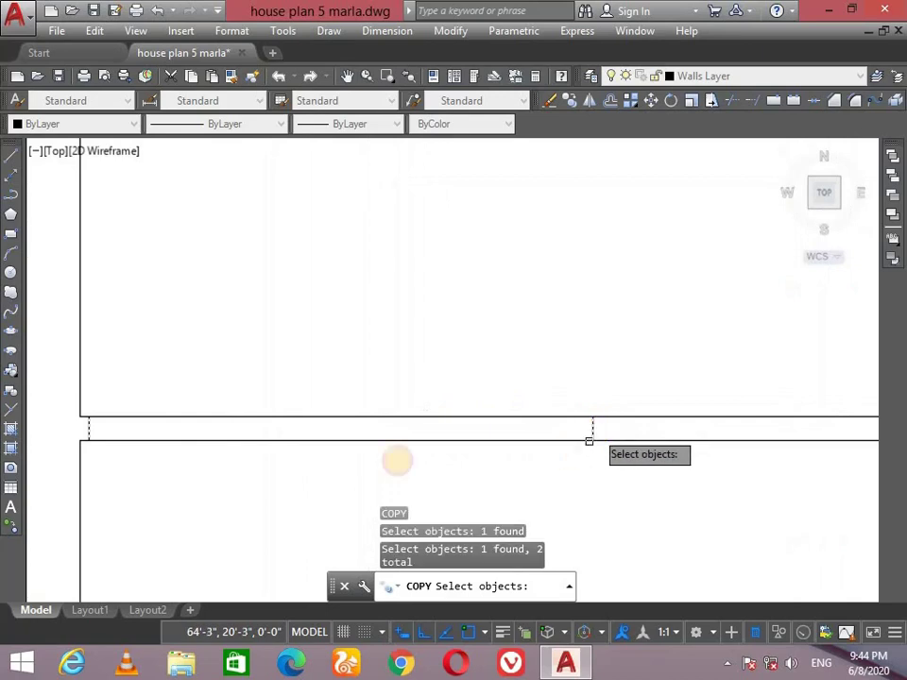
pyautogui.scroll(-1, 372, 448)
pyautogui.scroll(2, 226, 458)
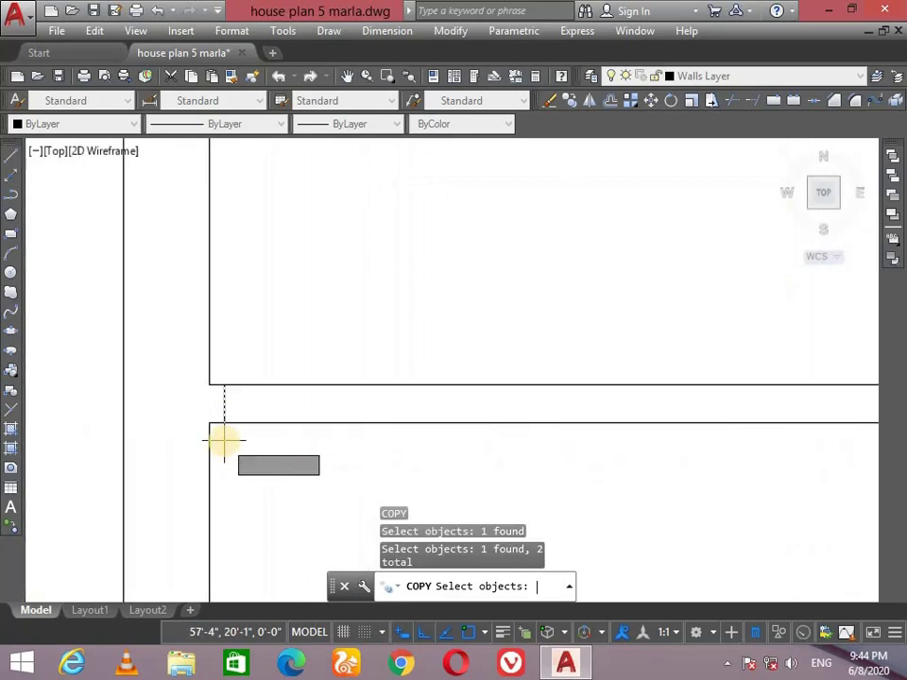
pyautogui.press('Return')
# Copy the selected wall lines from the wall corner up to the upper wall
pyautogui.click(208, 422)
pyautogui.scroll(-1, 216, 218)
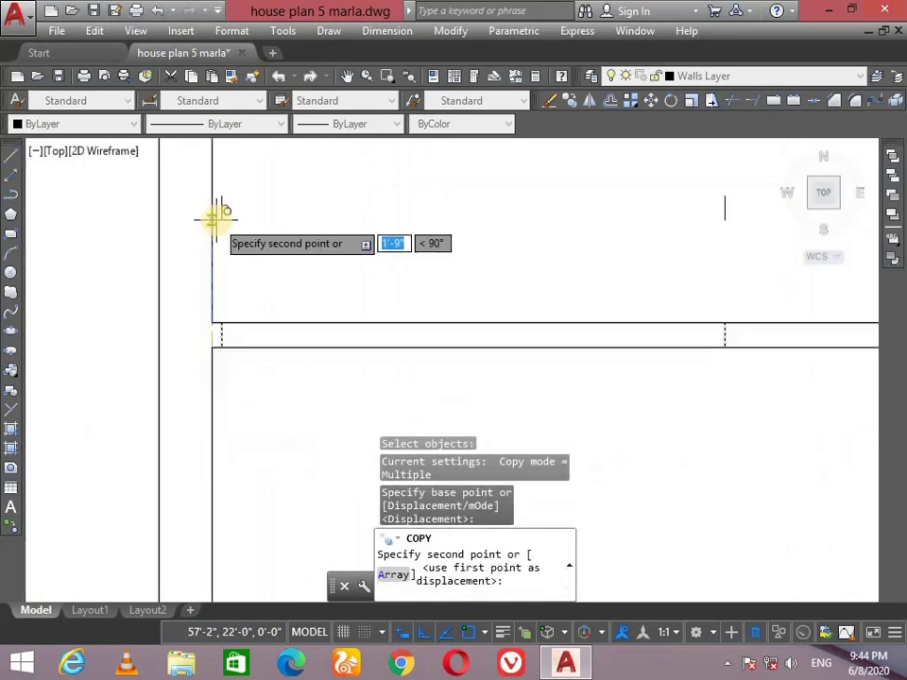
pyautogui.scroll(-1, 216, 217)
pyautogui.moveTo(216, 218); pyautogui.dragTo(222, 450, button='middle')
pyautogui.moveTo(223, 183)
pyautogui.mouseDown(button='middle')
pyautogui.moveTo(212, 226)
pyautogui.moveTo(227, 245)
pyautogui.mouseUp(button='middle')
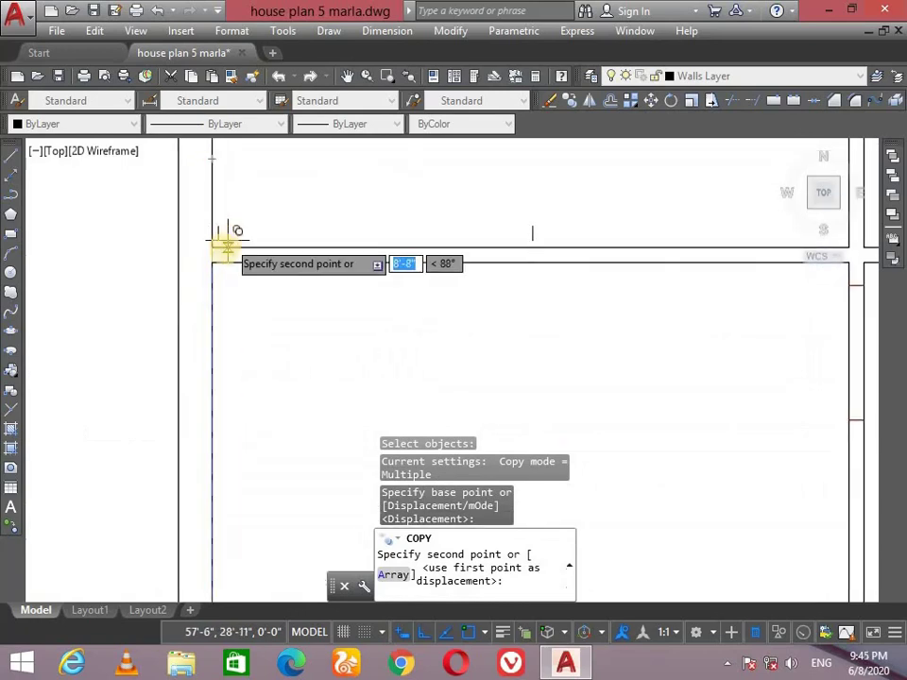
pyautogui.scroll(1, 222, 260)
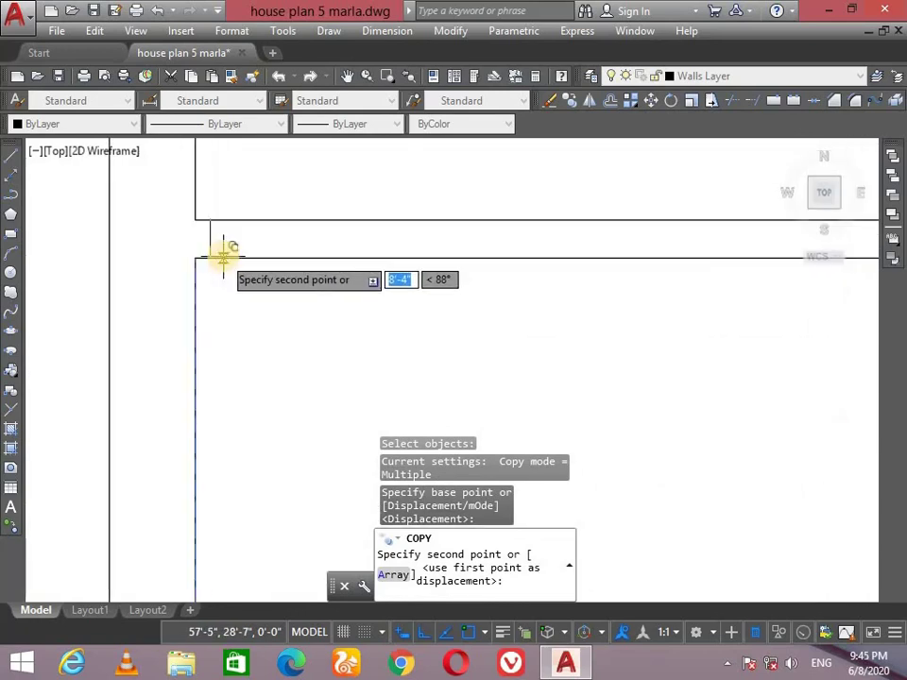
pyautogui.click(195, 257)
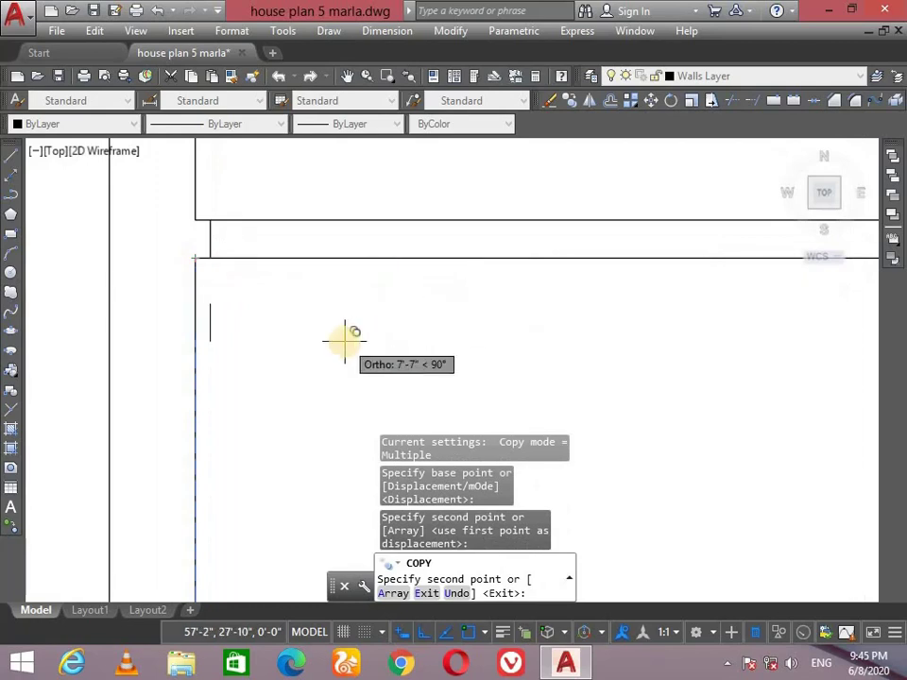
pyautogui.press('Escape')
pyautogui.scroll(-3, 321, 283)
pyautogui.scroll(-2, 429, 312)
pyautogui.scroll(2, 409, 421)
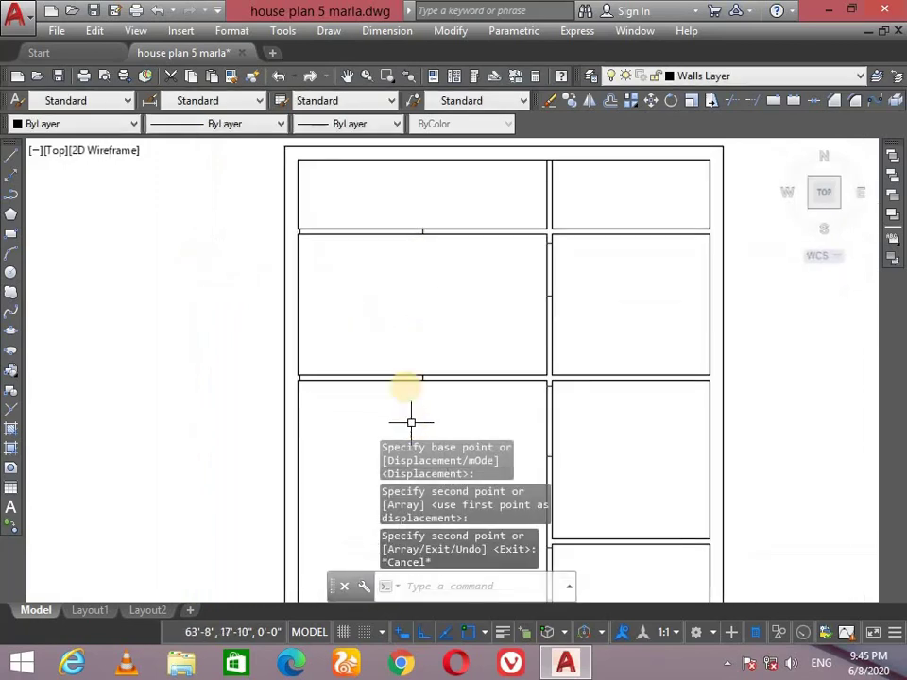
pyautogui.scroll(-3, 409, 421)
pyautogui.scroll(3, 385, 338)
pyautogui.scroll(2, 374, 364)
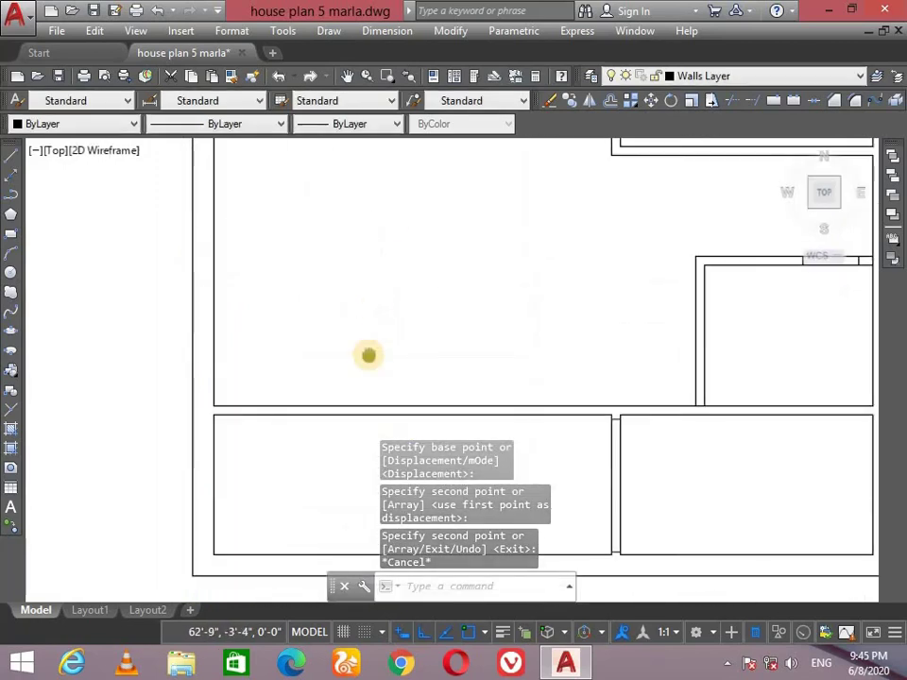
pyautogui.scroll(-2, 371, 387)
pyautogui.scroll(4, 278, 371)
pyautogui.scroll(2, 274, 378)
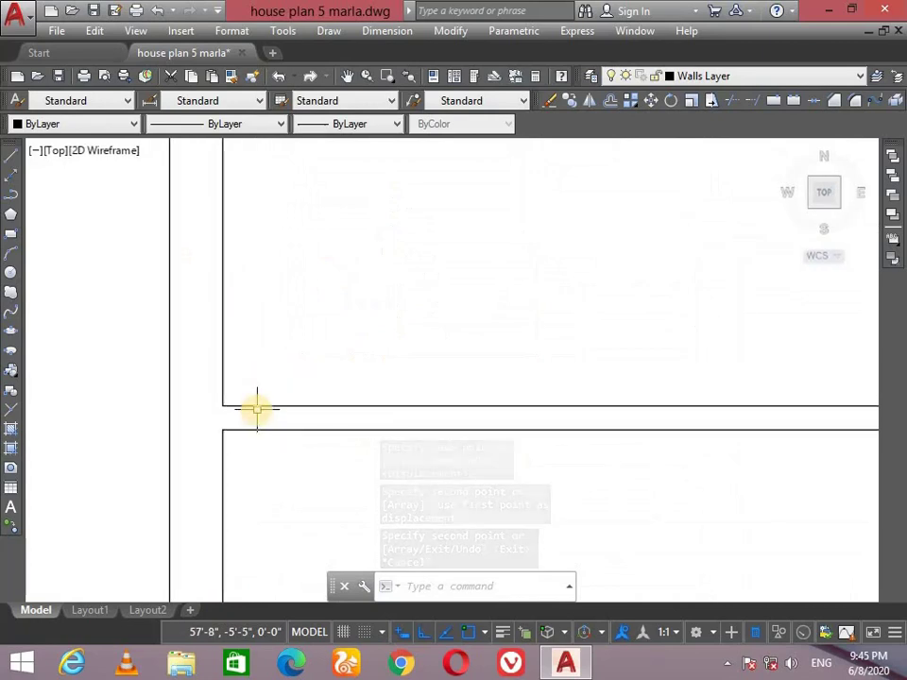
pyautogui.write('o')
# Check the wall thickness and the short wall-end line's length
pyautogui.press('Return')
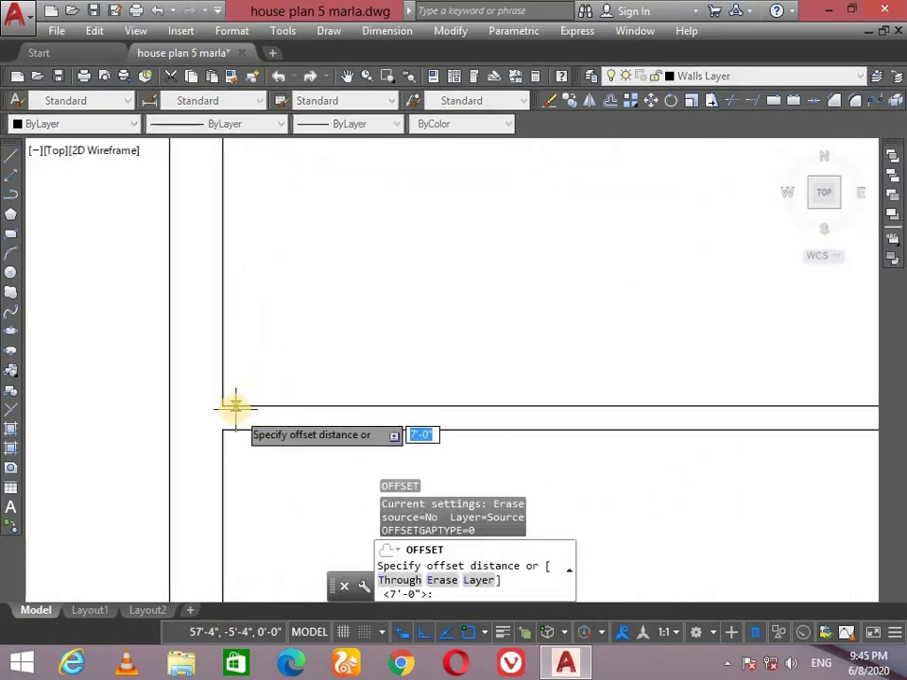
pyautogui.click(233, 406)
pyautogui.click(229, 431)
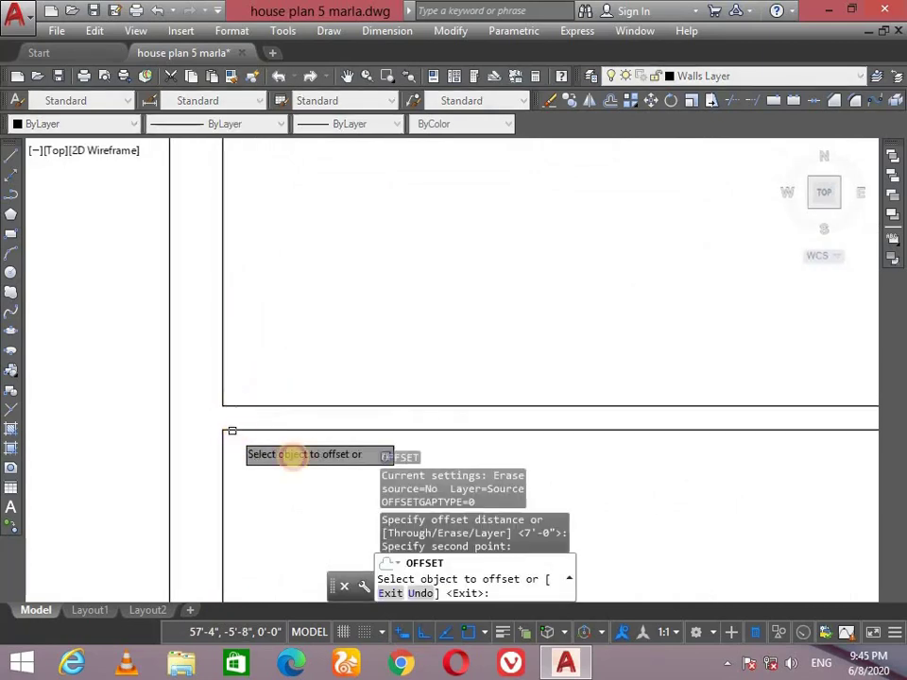
pyautogui.press('Escape')
pyautogui.scroll(-3, 269, 383)
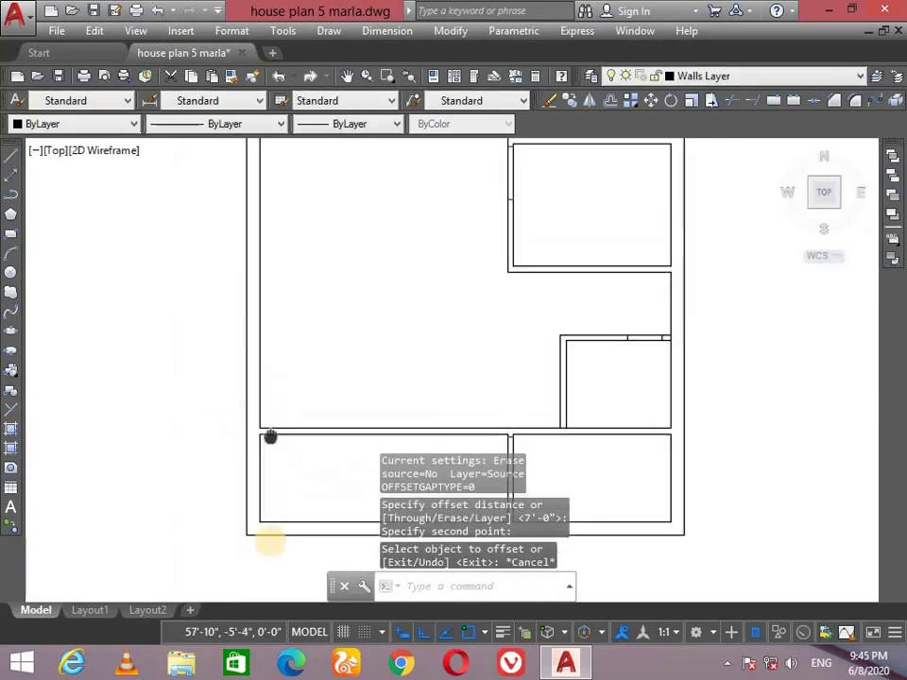
pyautogui.scroll(-2, 274, 415)
pyautogui.scroll(5, 274, 301)
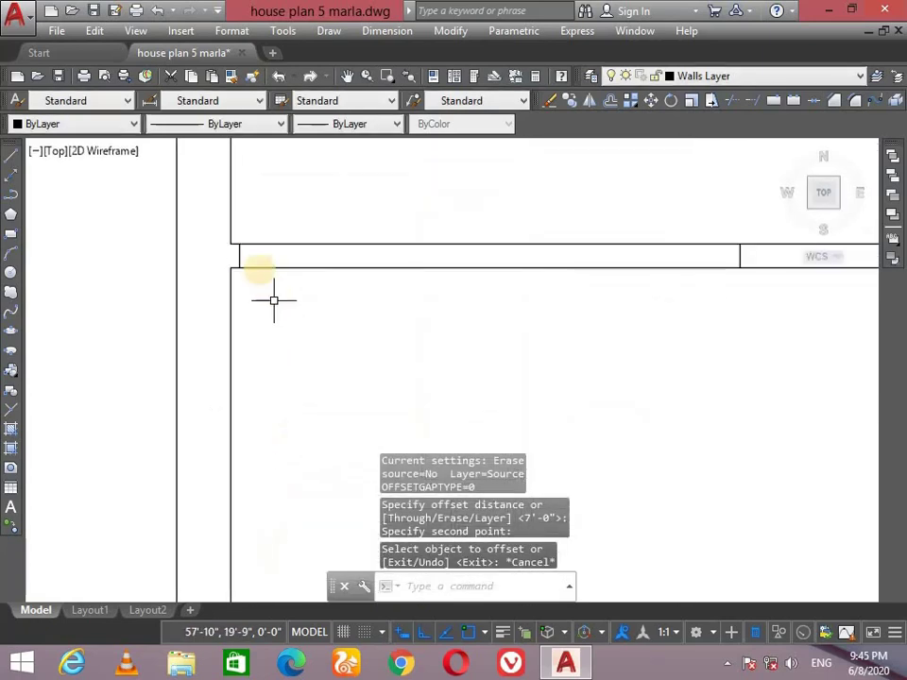
pyautogui.click(241, 257)
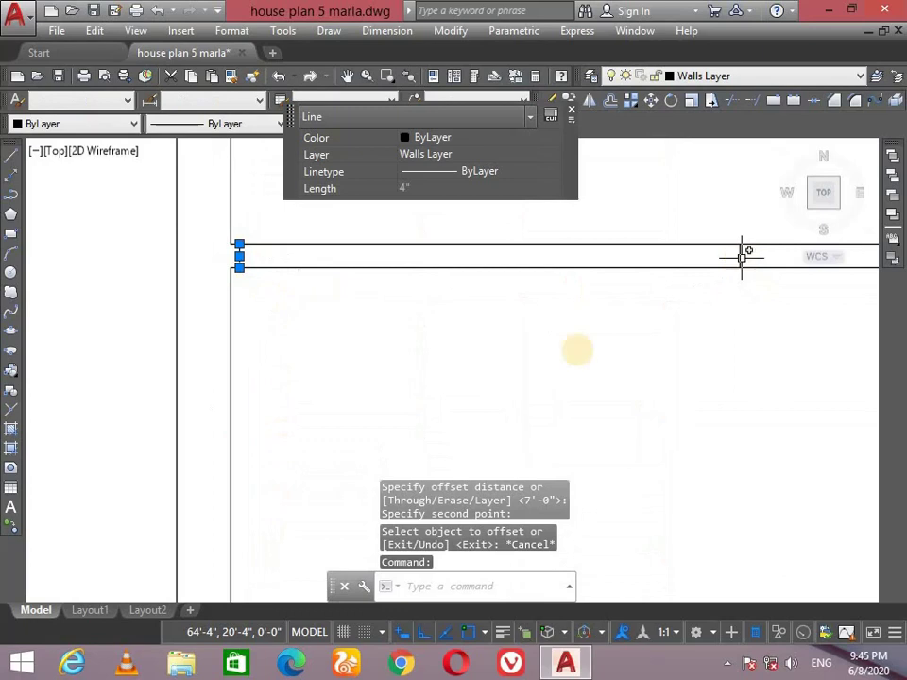
pyautogui.press('Escape')
pyautogui.moveTo(445, 381); pyautogui.dragTo(449, 154, button='middle')
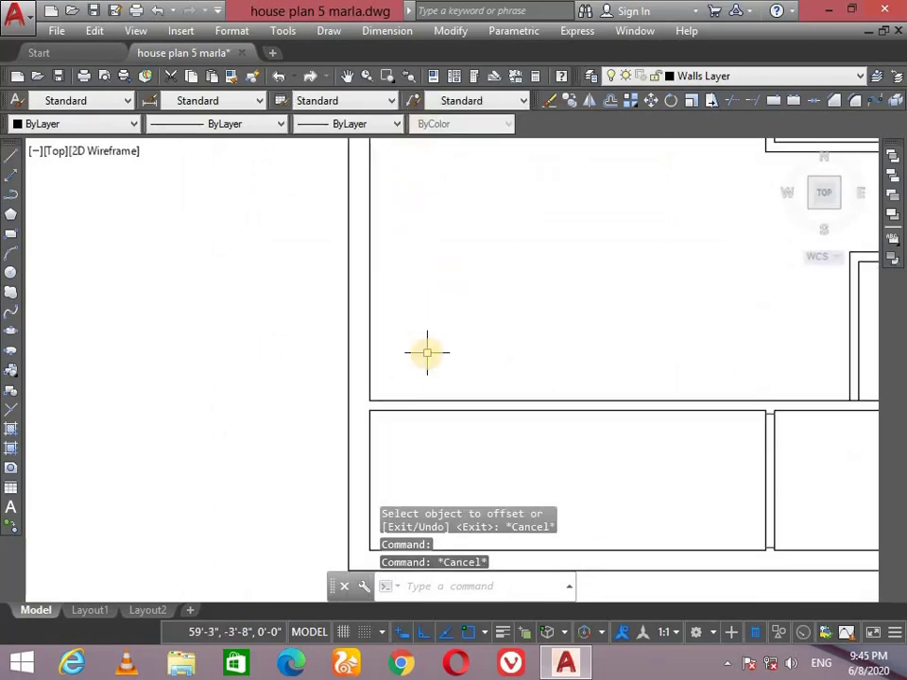
pyautogui.scroll(4, 380, 401)
# Draw a short line closing the wall end between its upper and lower corners
pyautogui.write('l')
pyautogui.press('Return')
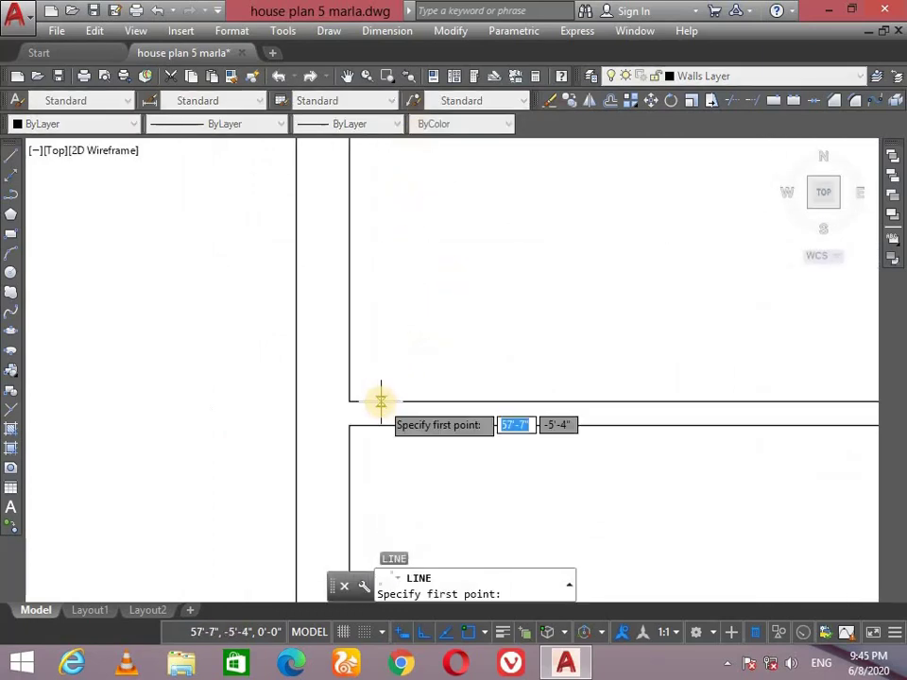
pyautogui.click(368, 402)
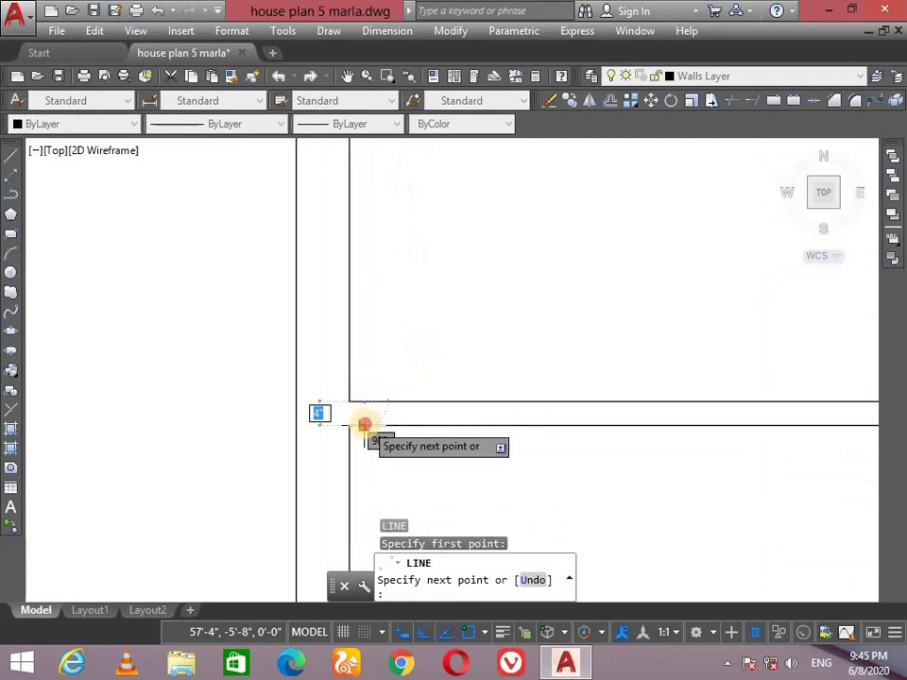
pyautogui.click(364, 425)
pyautogui.press('Return')
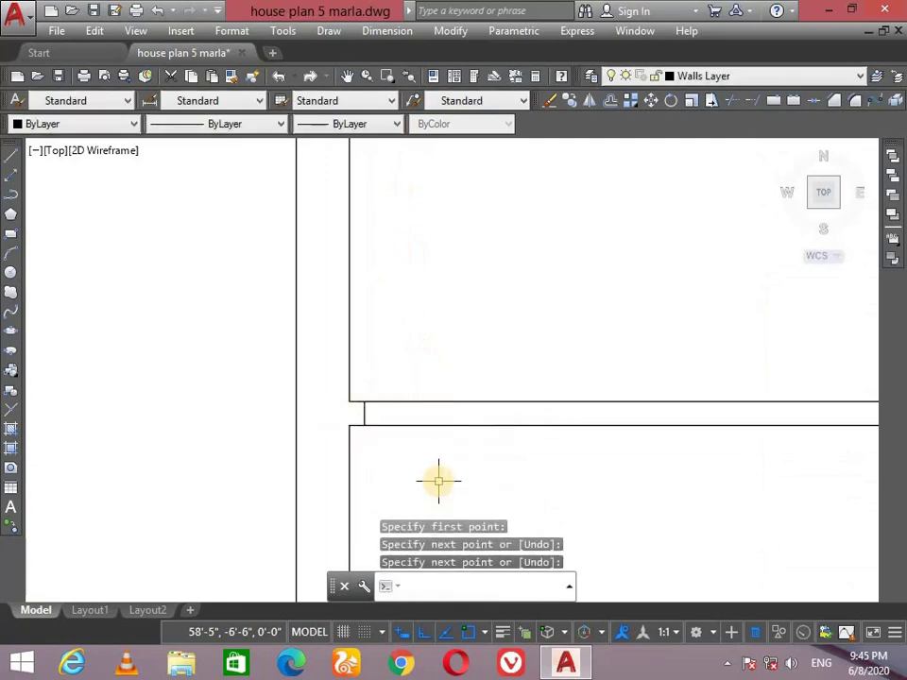
pyautogui.write('o')
# Offset the new wall-end line 8' to the right along the wall
pyautogui.press('Return')
pyautogui.write('8')
pyautogui.press('Return')
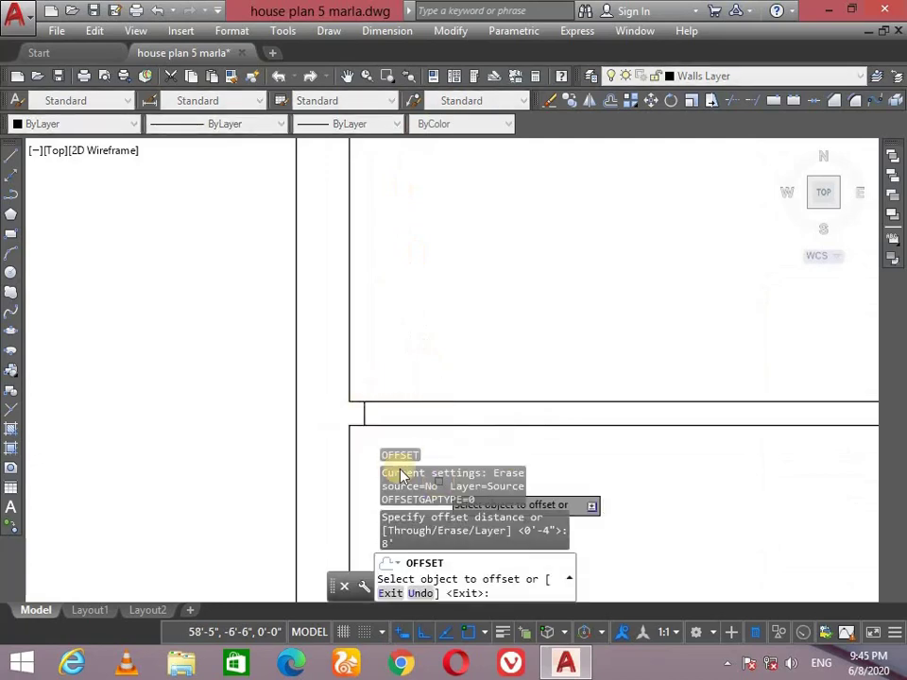
pyautogui.click(366, 414)
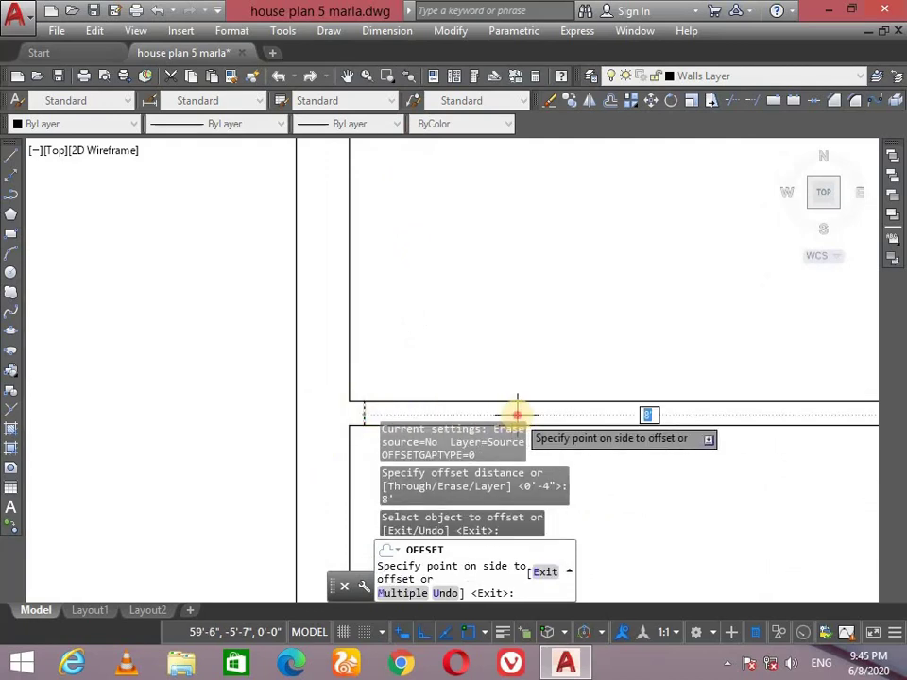
pyautogui.click(675, 427)
pyautogui.scroll(-3, 567, 420)
pyautogui.scroll(-2, 567, 419)
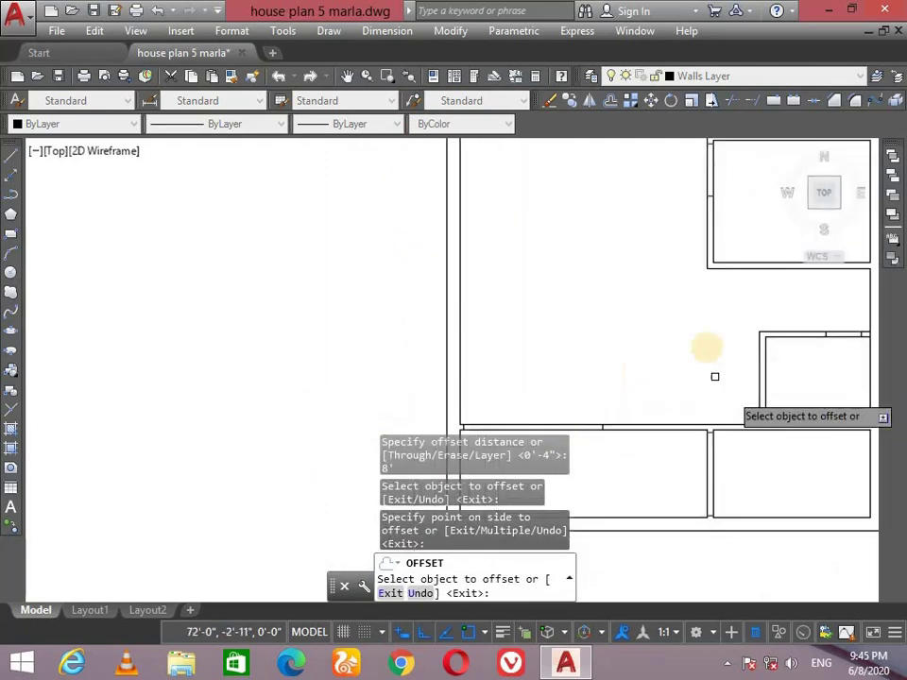
pyautogui.press('Escape')
pyautogui.scroll(-2, 703, 282)
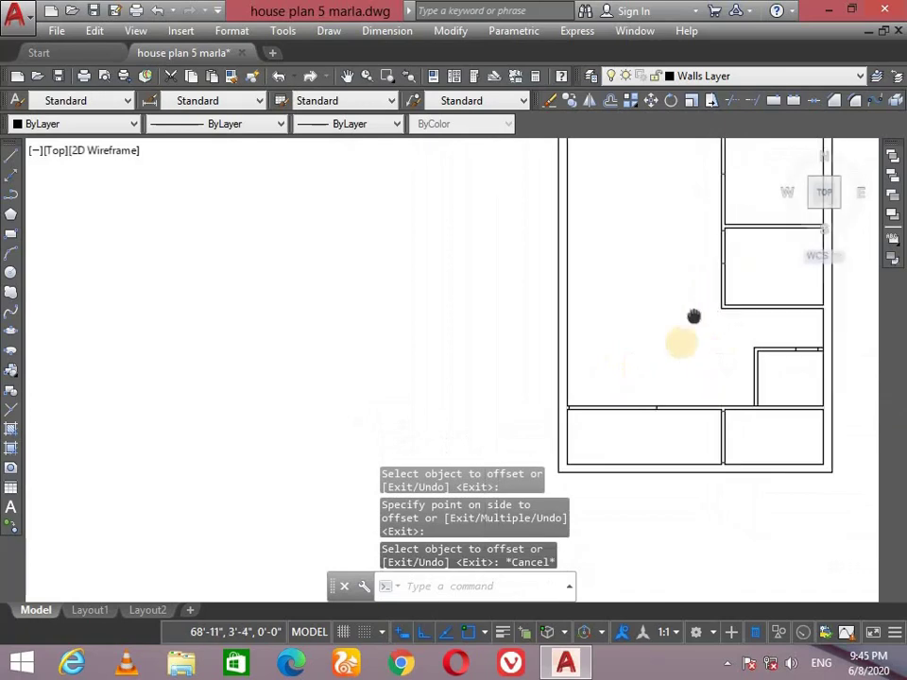
pyautogui.scroll(1, 650, 300)
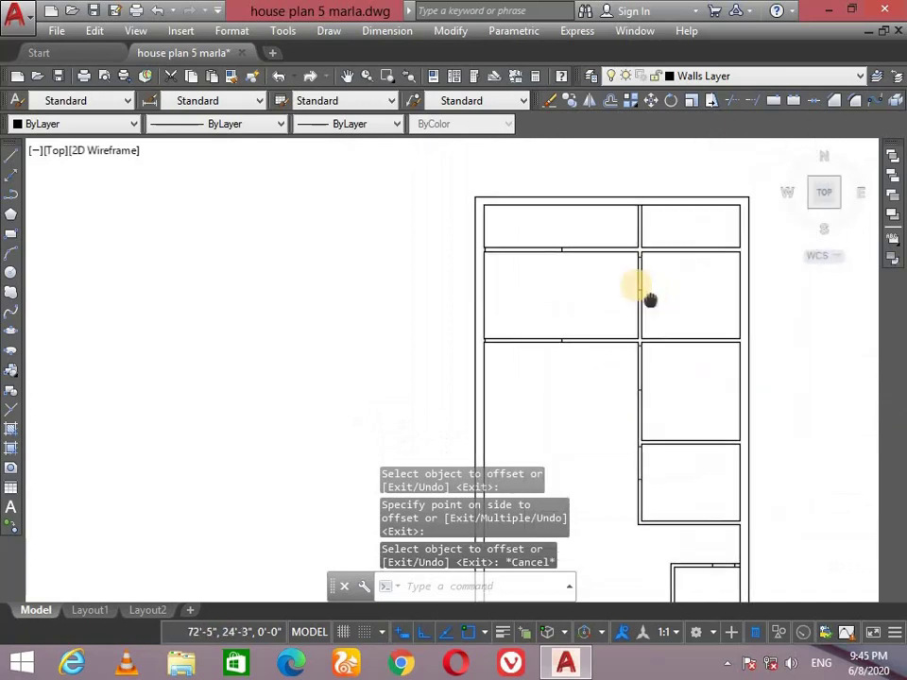
pyautogui.scroll(2, 542, 229)
pyautogui.scroll(2, 539, 260)
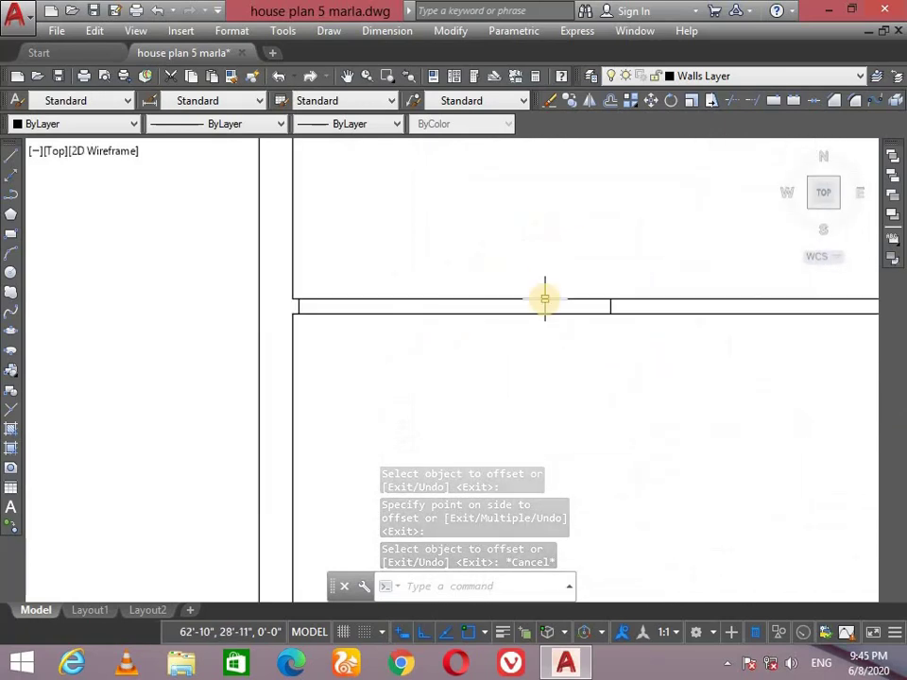
# Start TR with all edges and trim the wall lines at the first junctions
pyautogui.write('tr')
pyautogui.press('Return')
pyautogui.press('Return')
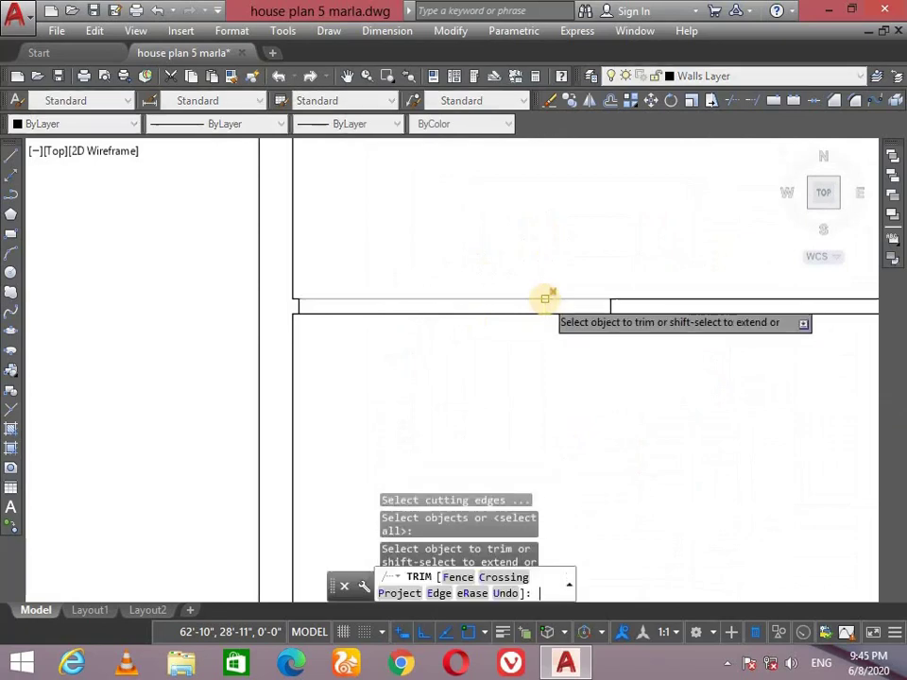
pyautogui.click(536, 198)
pyautogui.click(456, 371)
pyautogui.scroll(-2, 533, 296)
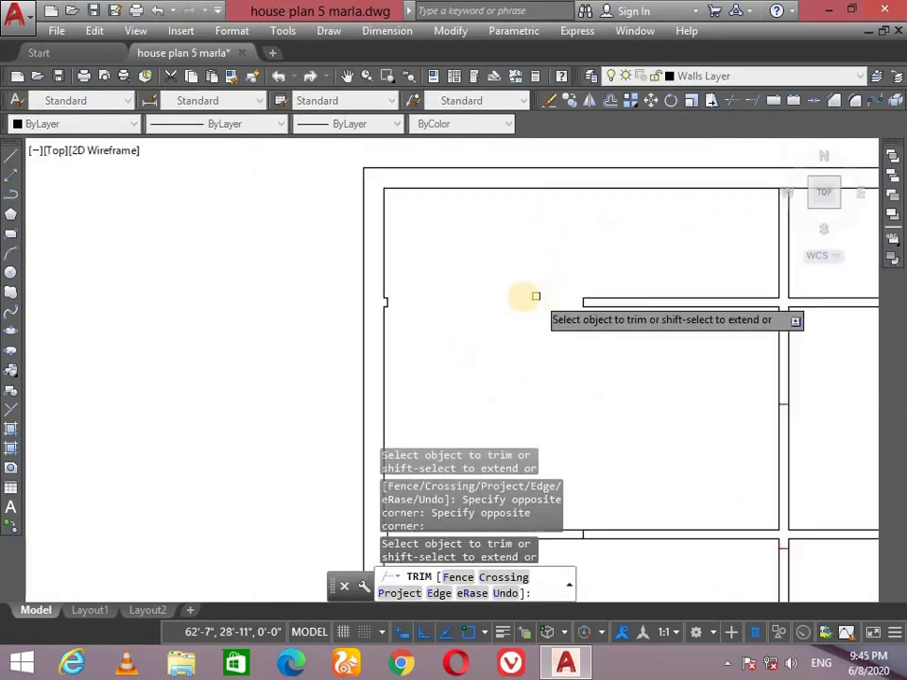
pyautogui.scroll(-2, 383, 267)
pyautogui.scroll(2, 476, 320)
pyautogui.scroll(2, 478, 312)
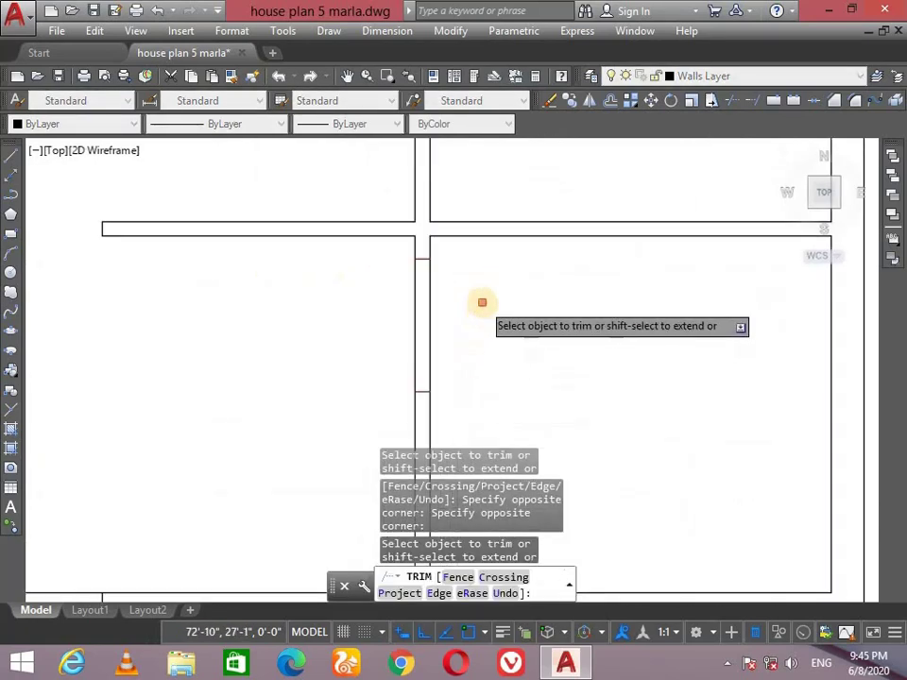
pyautogui.scroll(2, 367, 336)
pyautogui.scroll(-5, 544, 324)
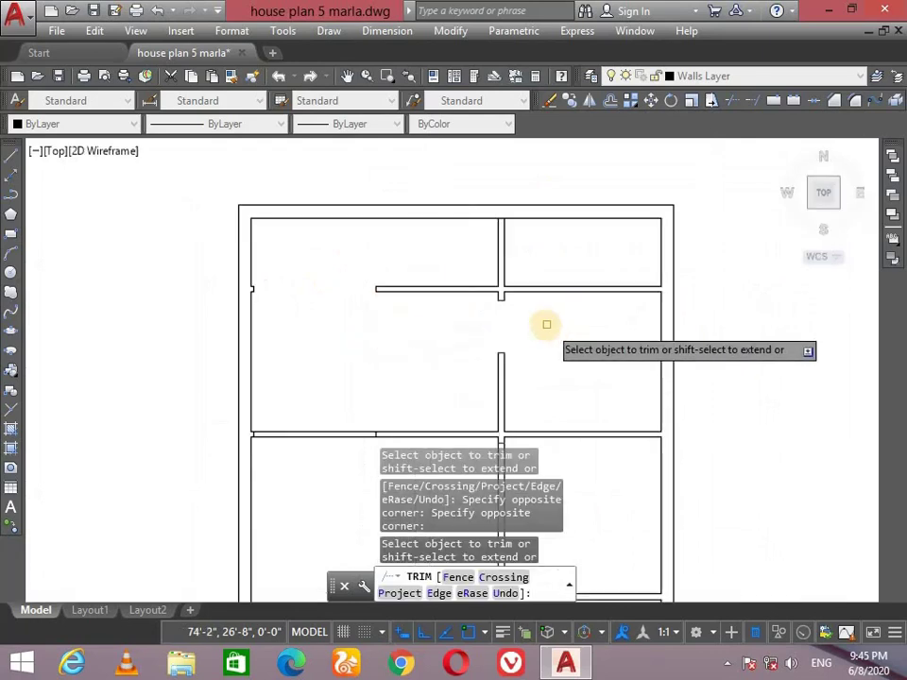
pyautogui.click(488, 260)
pyautogui.click(494, 257)
pyautogui.scroll(4, 494, 267)
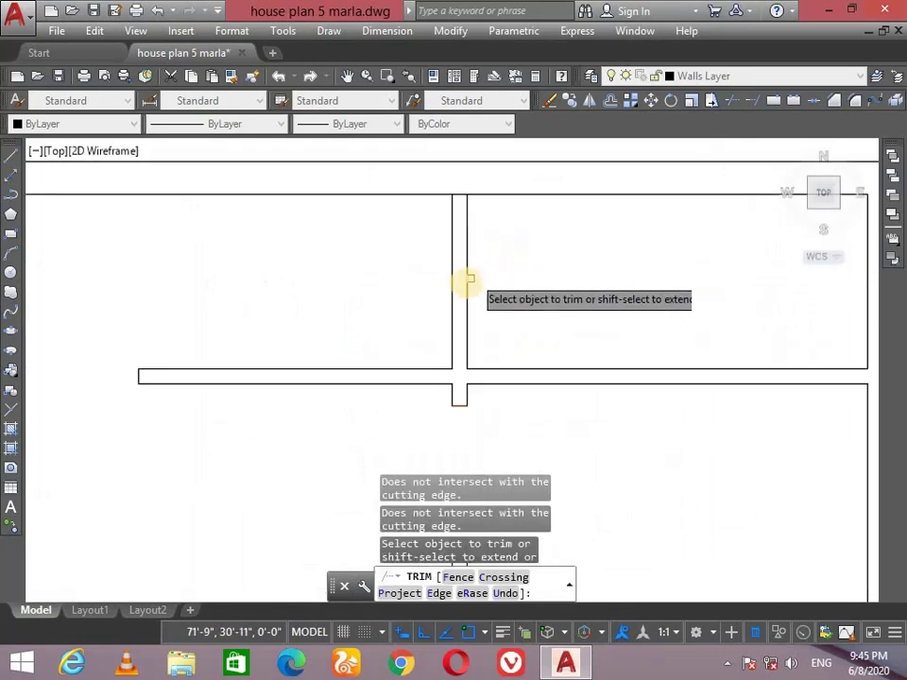
pyautogui.scroll(-2, 493, 347)
pyautogui.scroll(-2, 482, 354)
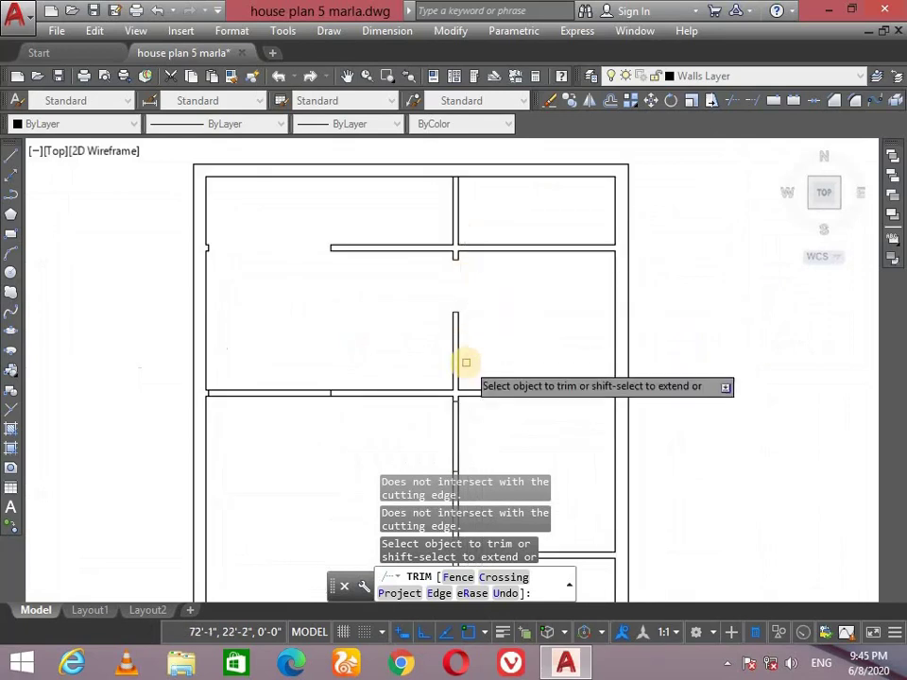
# Trim the left wall stub, middle vertical wall and right wall piece
pyautogui.moveTo(465, 360); pyautogui.dragTo(491, 302, button='middle')
pyautogui.click(294, 303)
pyautogui.click(300, 326)
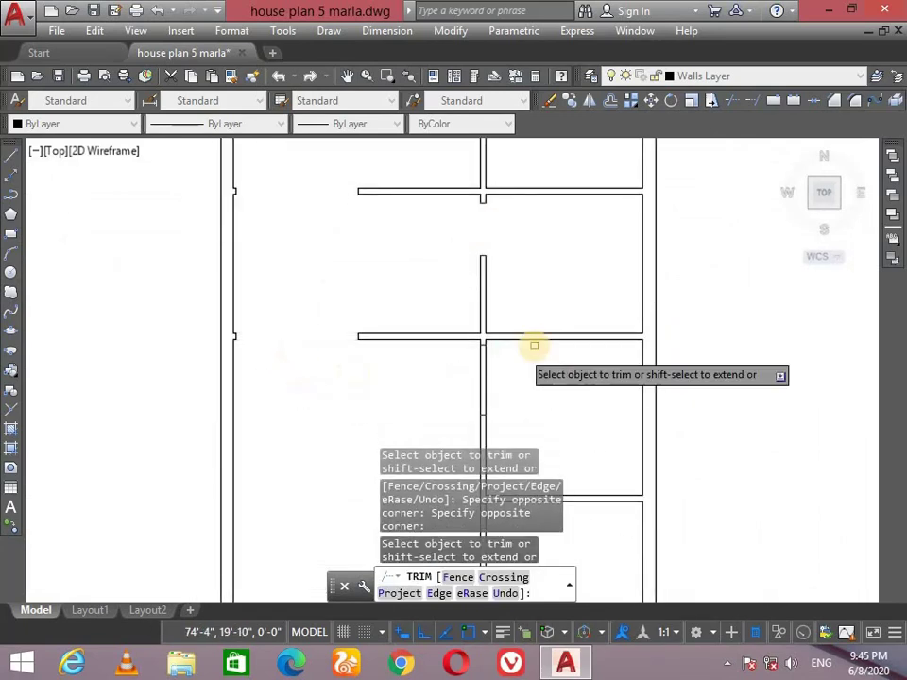
pyautogui.click(501, 388)
pyautogui.click(444, 328)
pyautogui.moveTo(444, 327); pyautogui.dragTo(437, 152, button='middle')
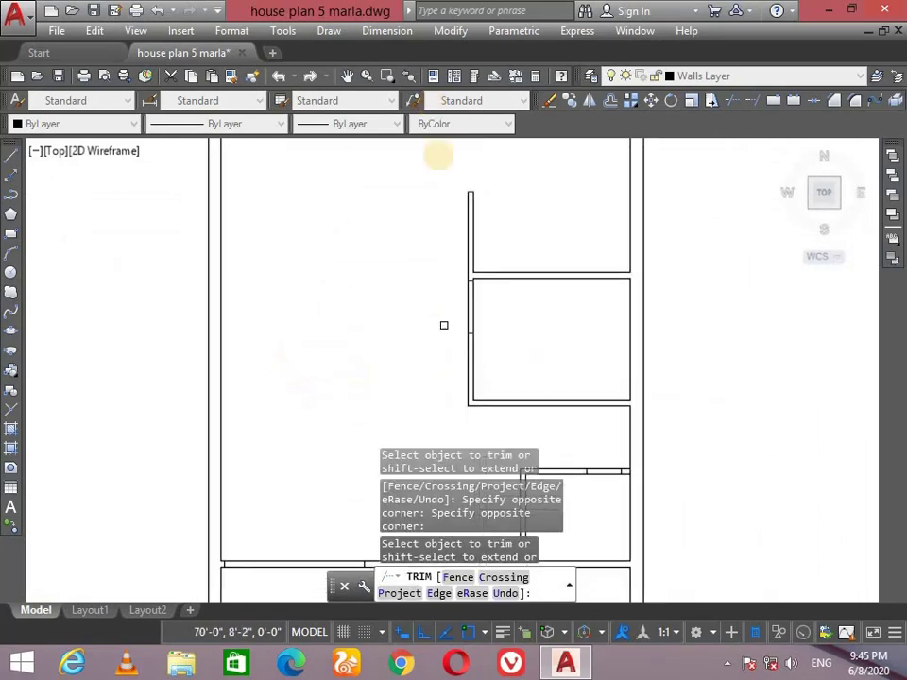
pyautogui.click(445, 304)
pyautogui.click(439, 311)
pyautogui.scroll(-2, 491, 312)
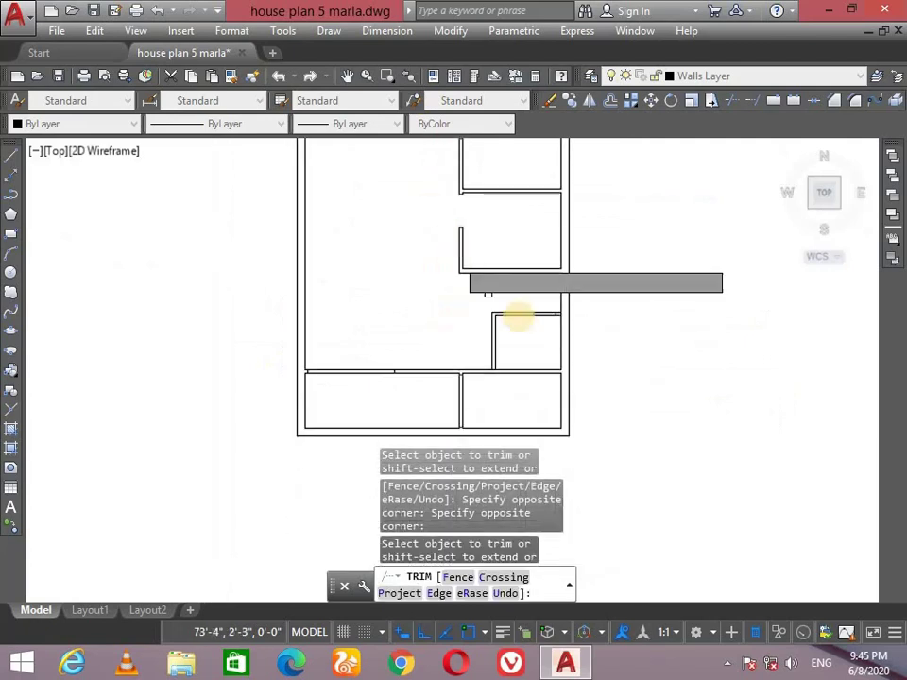
pyautogui.scroll(4, 614, 310)
pyautogui.click(637, 307)
pyautogui.click(618, 395)
# Trim the lower vertical wall and the horizontal room wall, then finish trimming
pyautogui.scroll(-4, 614, 378)
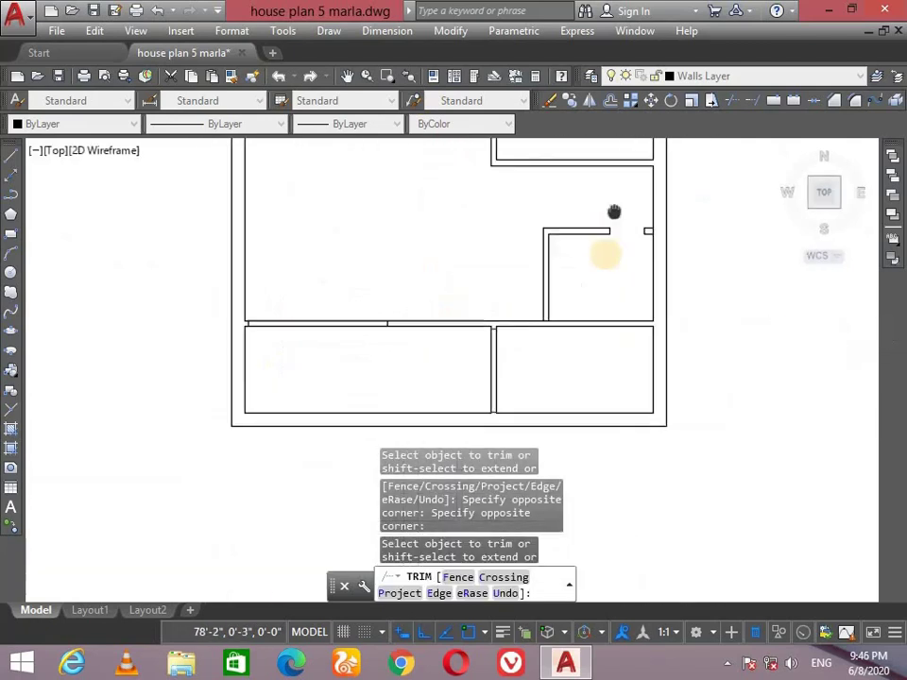
pyautogui.scroll(2, 529, 356)
pyautogui.scroll(2, 492, 328)
pyautogui.click(492, 328)
pyautogui.click(395, 339)
pyautogui.scroll(-3, 382, 333)
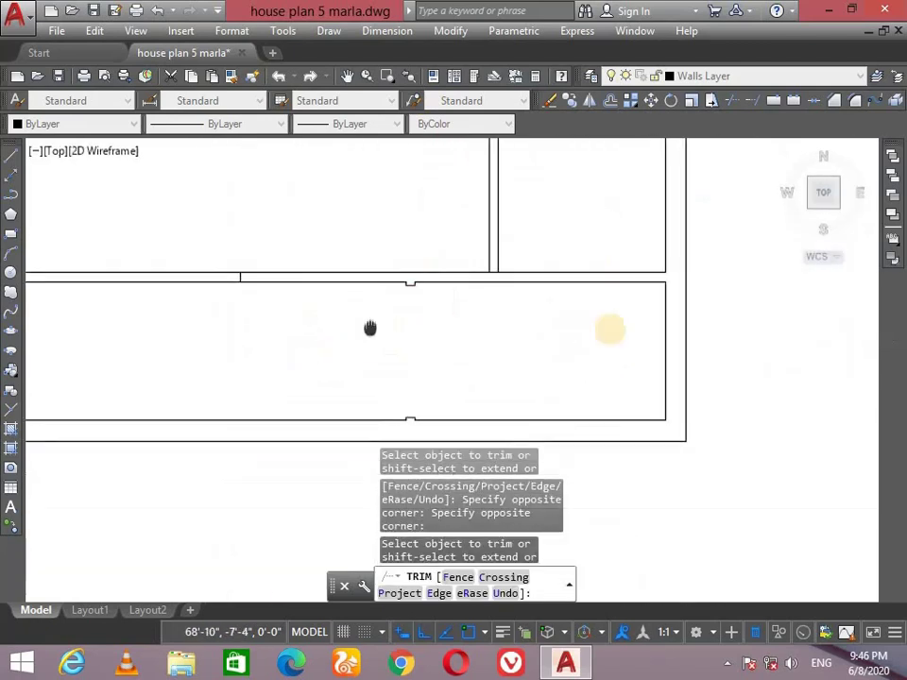
pyautogui.scroll(4, 406, 283)
pyautogui.click(421, 264)
pyautogui.click(381, 303)
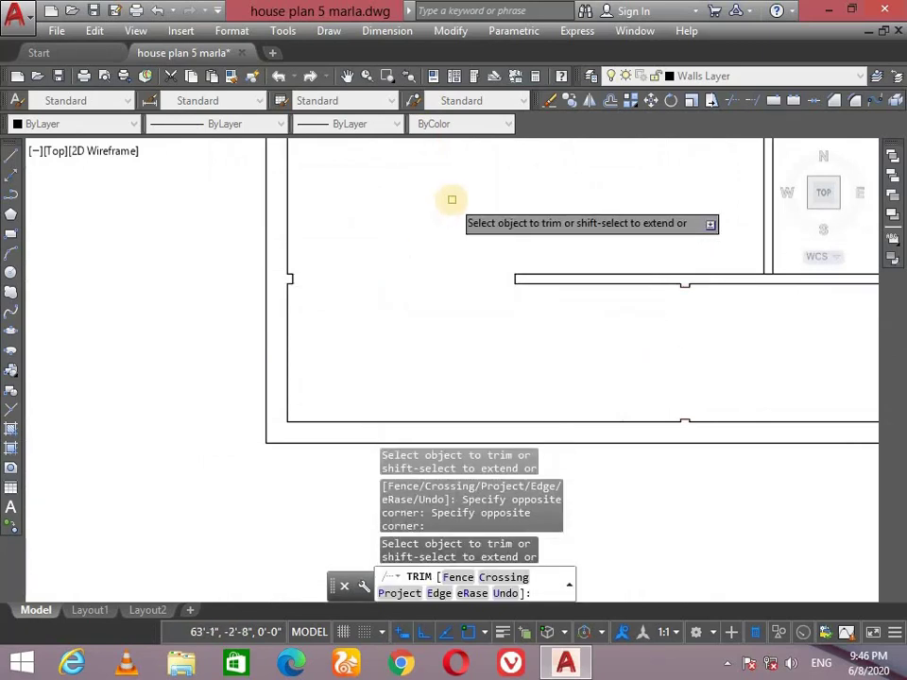
pyautogui.scroll(-3, 445, 314)
pyautogui.scroll(-3, 487, 312)
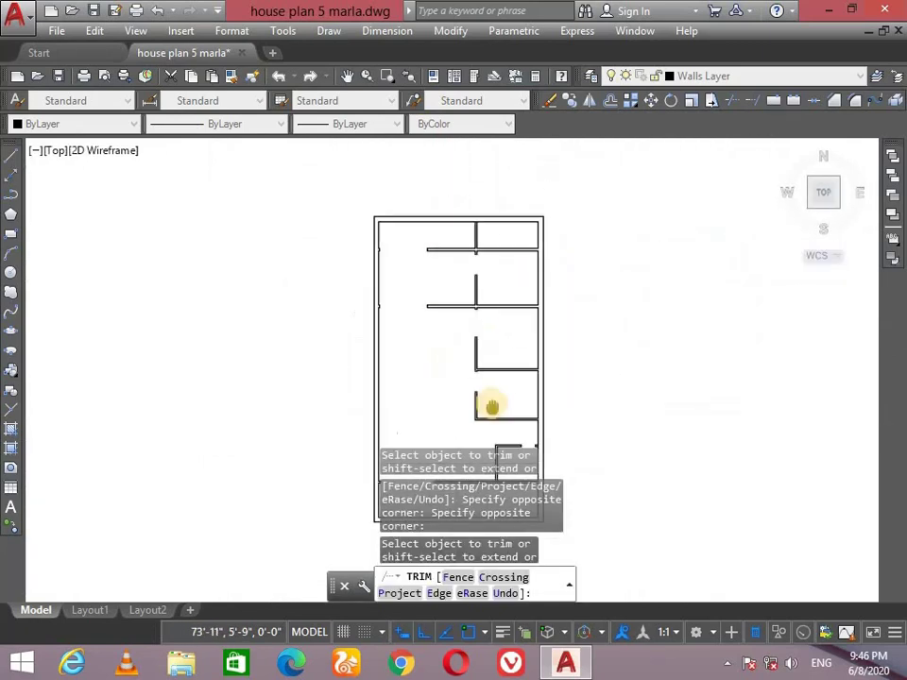
pyautogui.press('Return')
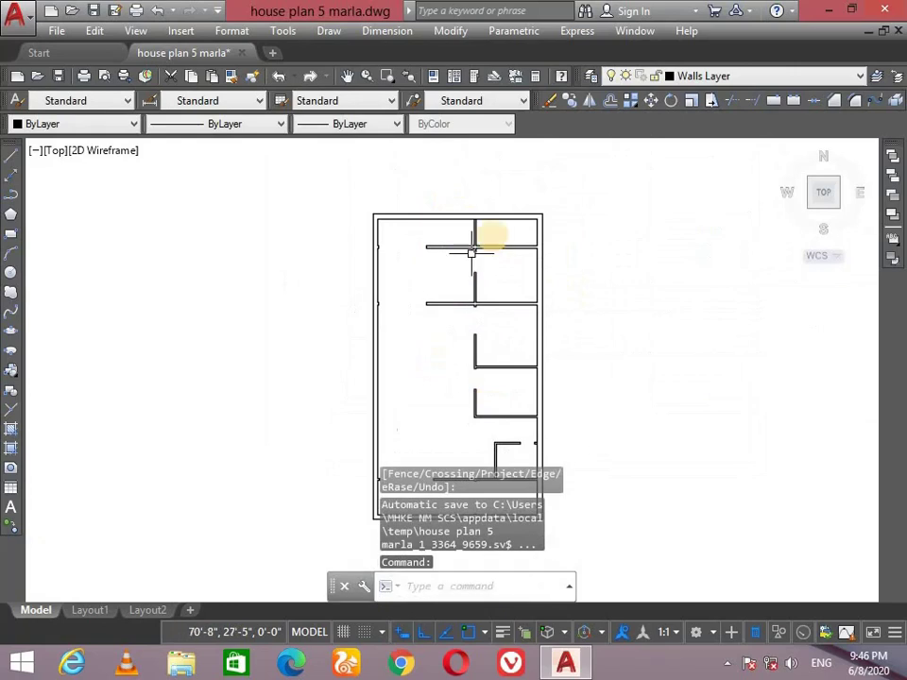
# Delete the two short vertical wall lines between the upper rooms
pyautogui.scroll(5, 471, 248)
pyautogui.moveTo(480, 284); pyautogui.dragTo(478, 301, button='middle')
pyautogui.click(427, 289)
pyautogui.click(349, 305)
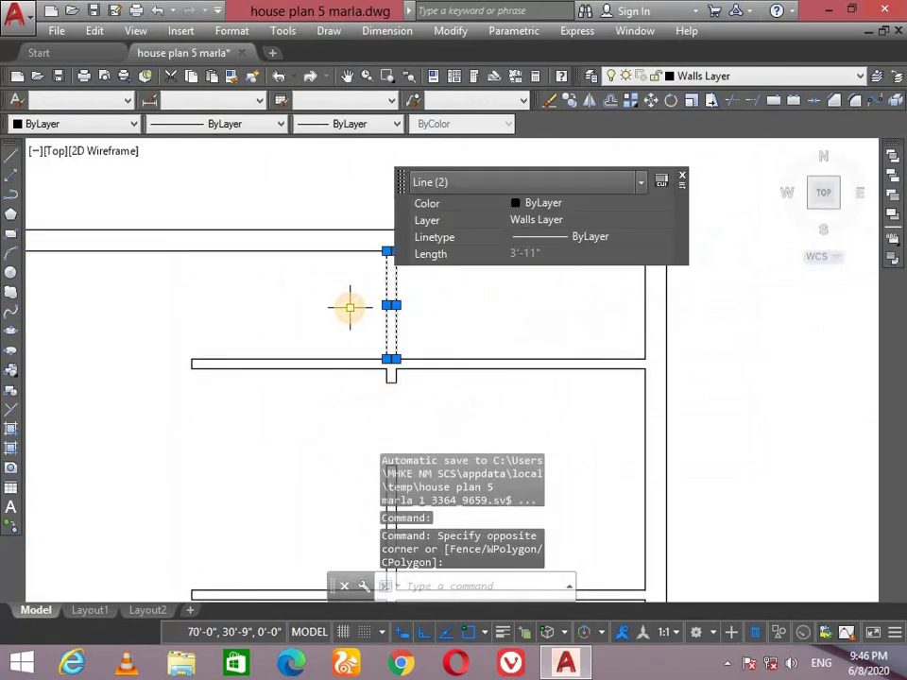
pyautogui.press('Delete')
# Zoom into the wall notch, grab the line above it, then cancel
pyautogui.scroll(4, 405, 360)
pyautogui.moveTo(317, 284); pyautogui.dragTo(399, 358, button='middle')
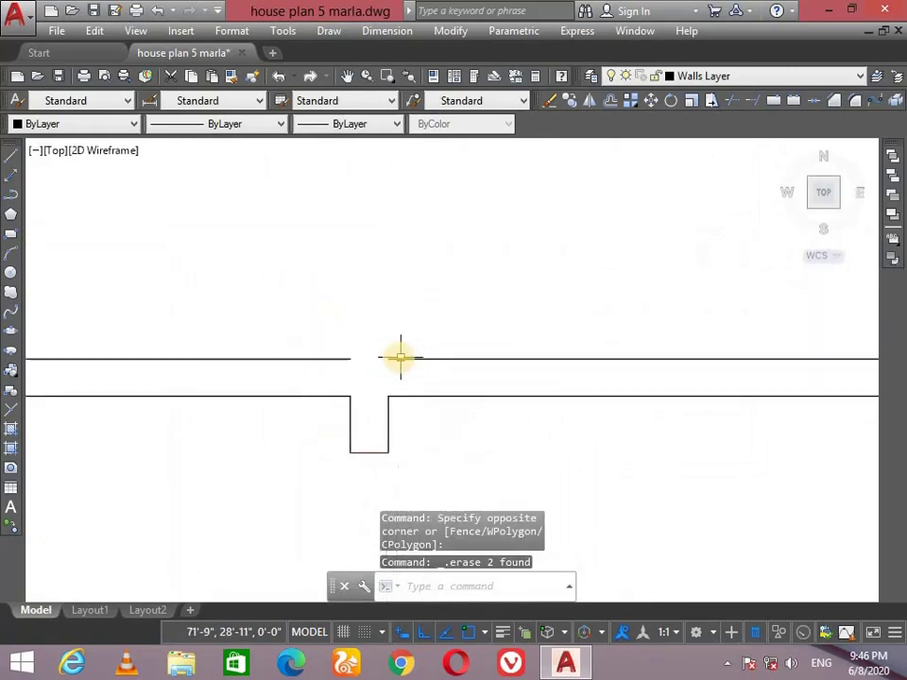
pyautogui.click(398, 358)
pyautogui.click(387, 359)
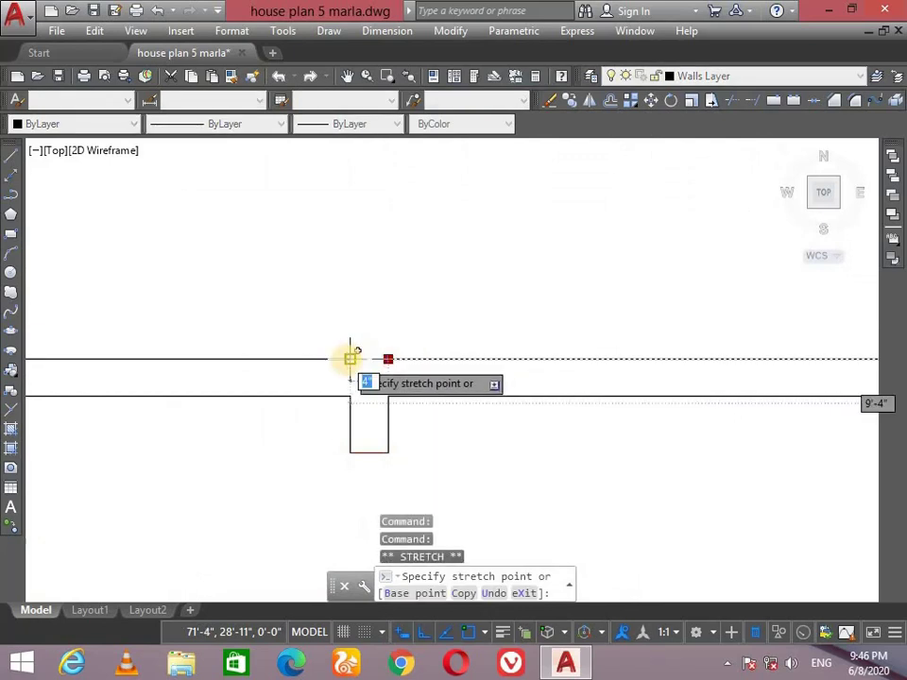
pyautogui.press('Escape')
pyautogui.scroll(-3, 387, 302)
pyautogui.press('Escape')
pyautogui.scroll(-2, 376, 345)
pyautogui.scroll(-2, 406, 311)
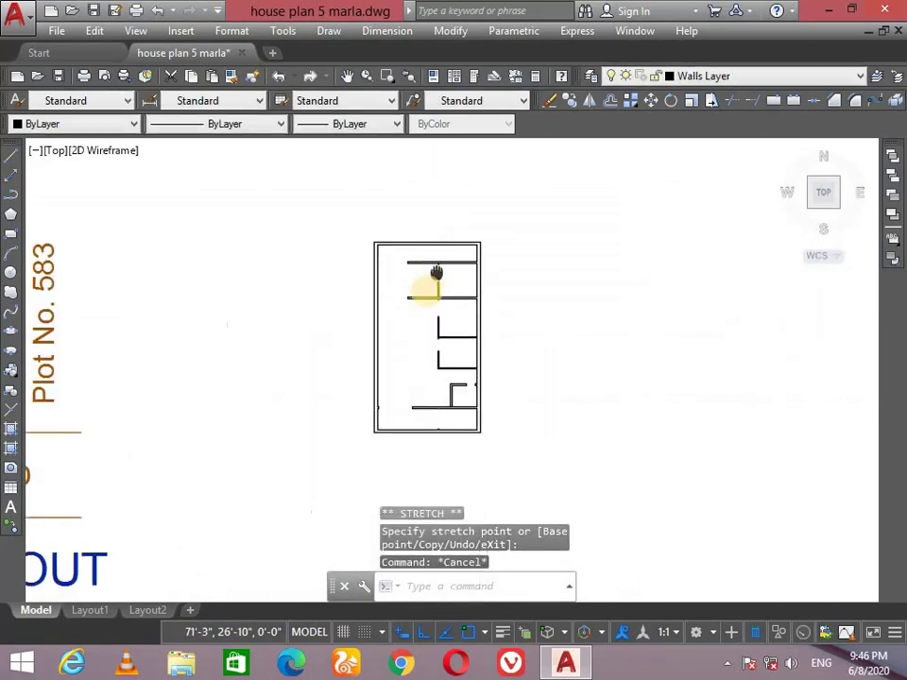
pyautogui.scroll(2, 418, 360)
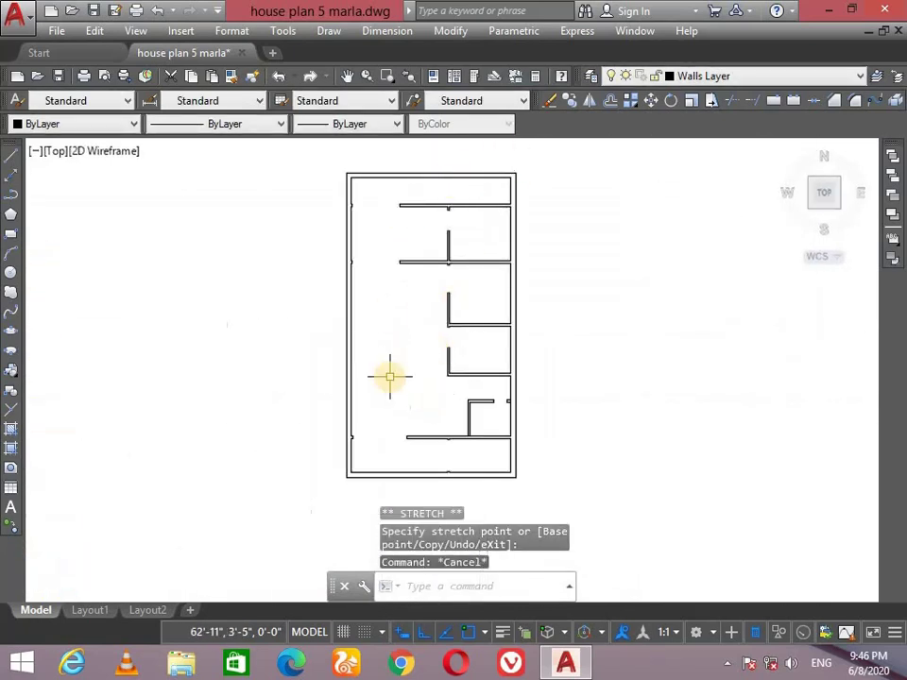